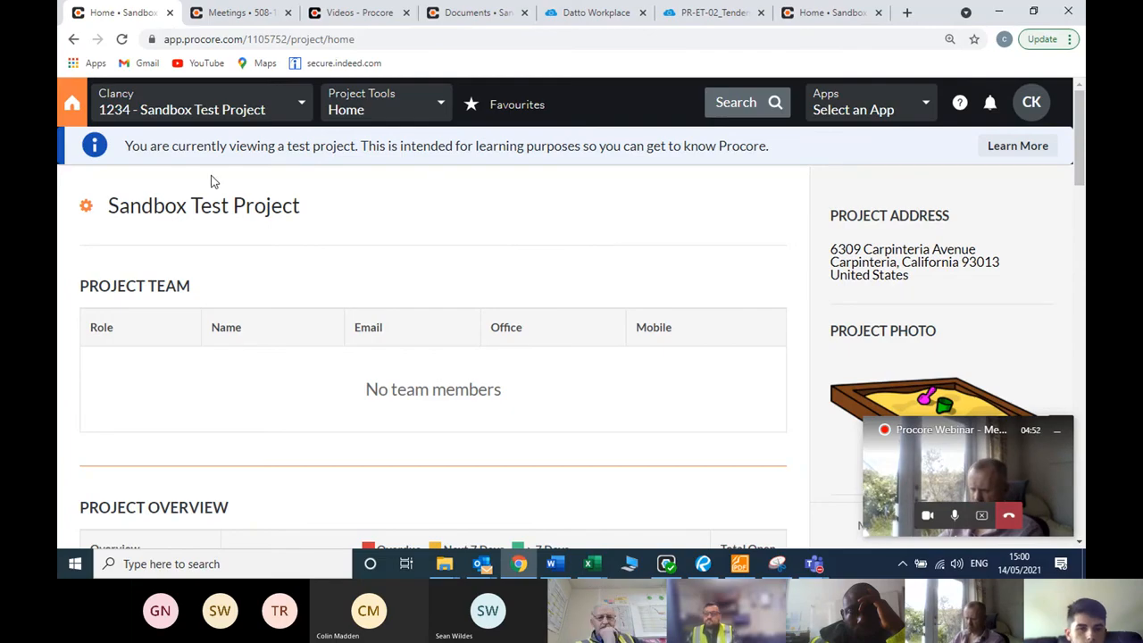
- Open the Meetings tool of the Sandbox Test Project
click(242, 104)
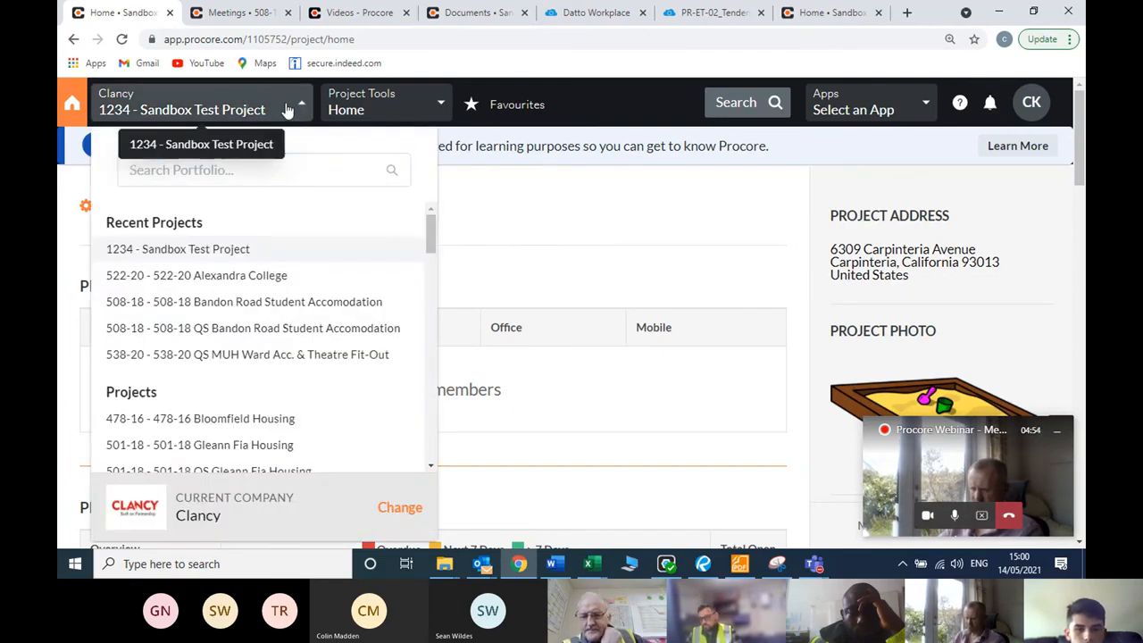
click(250, 104)
click(426, 109)
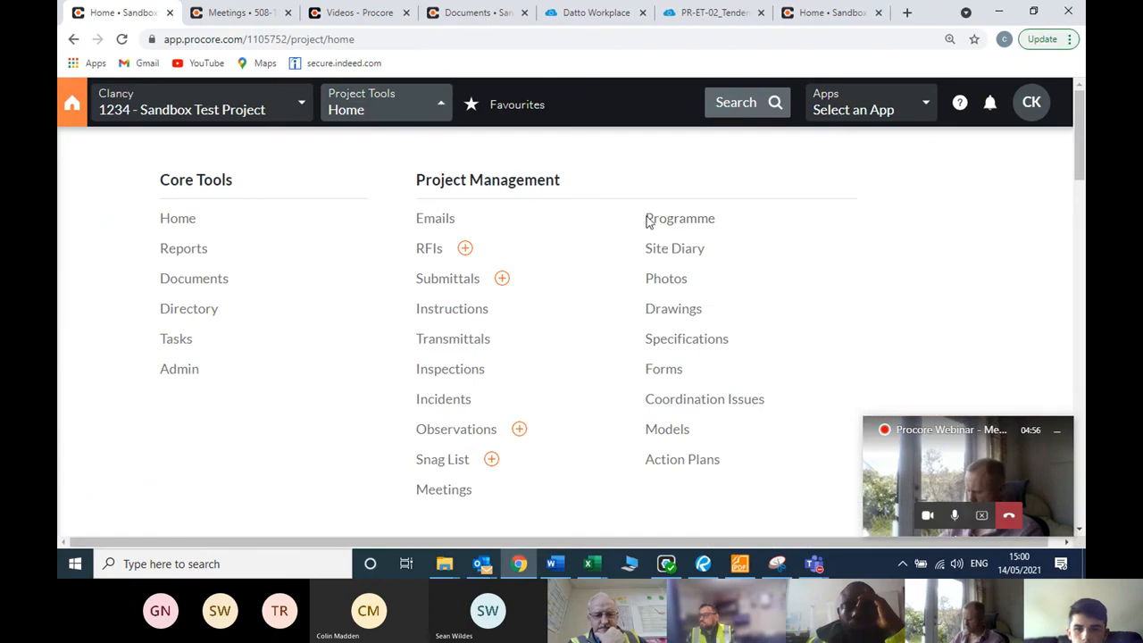
click(452, 497)
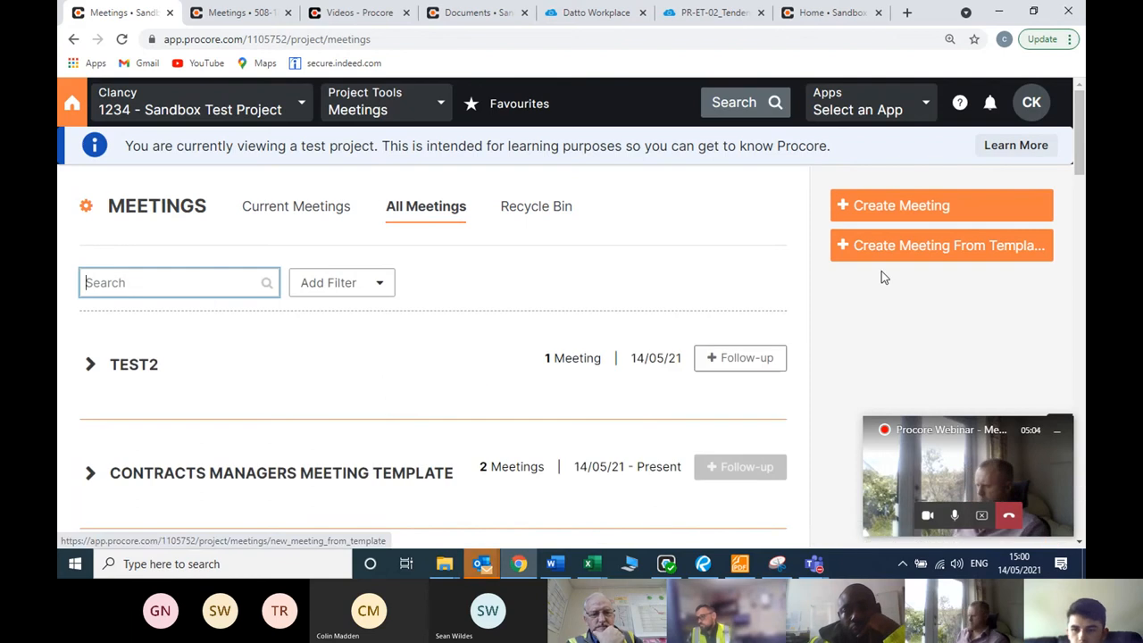
- Create a meeting from the Contracts Managers Meeting Template
scroll(786, 247, down, 1)
scroll(787, 250, up, 1)
scroll(786, 251, up, 1)
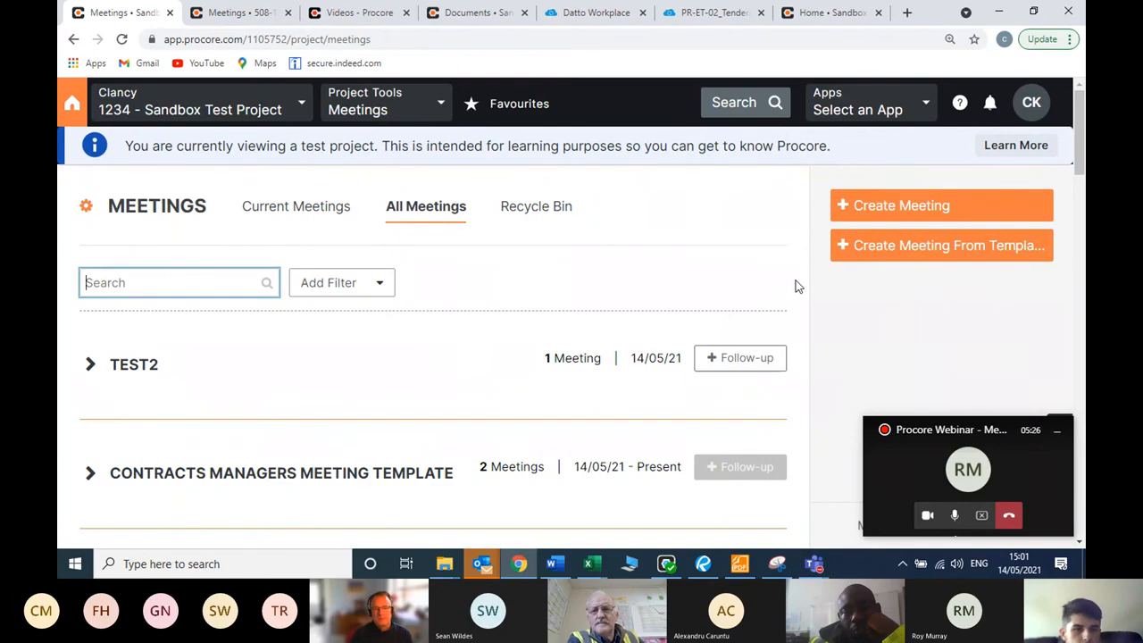
click(869, 250)
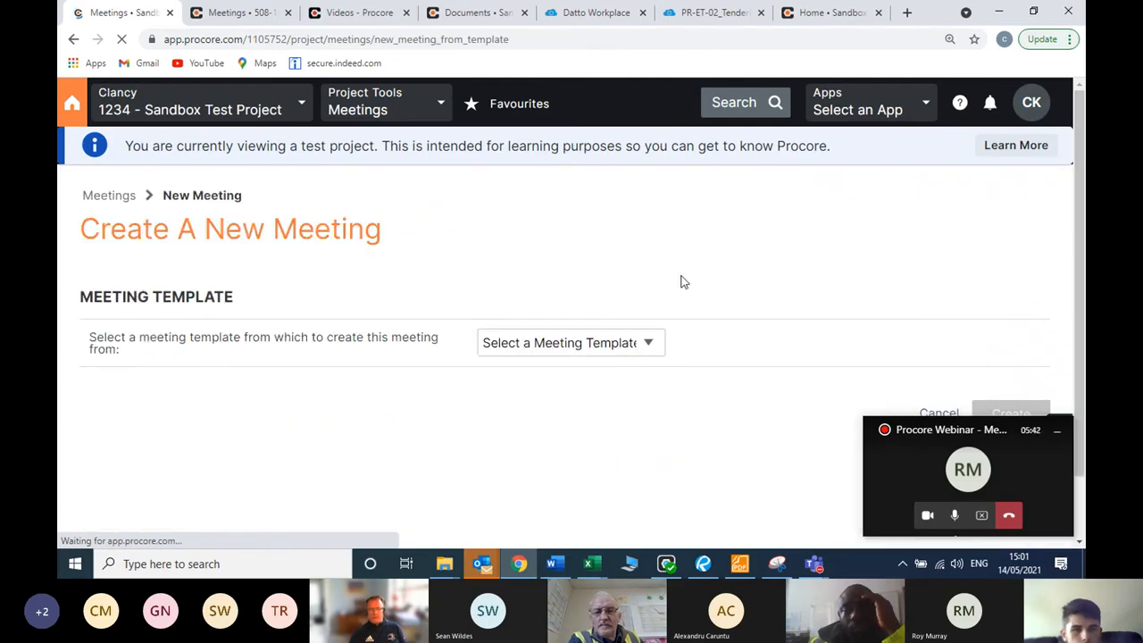
scroll(558, 255, down, 1)
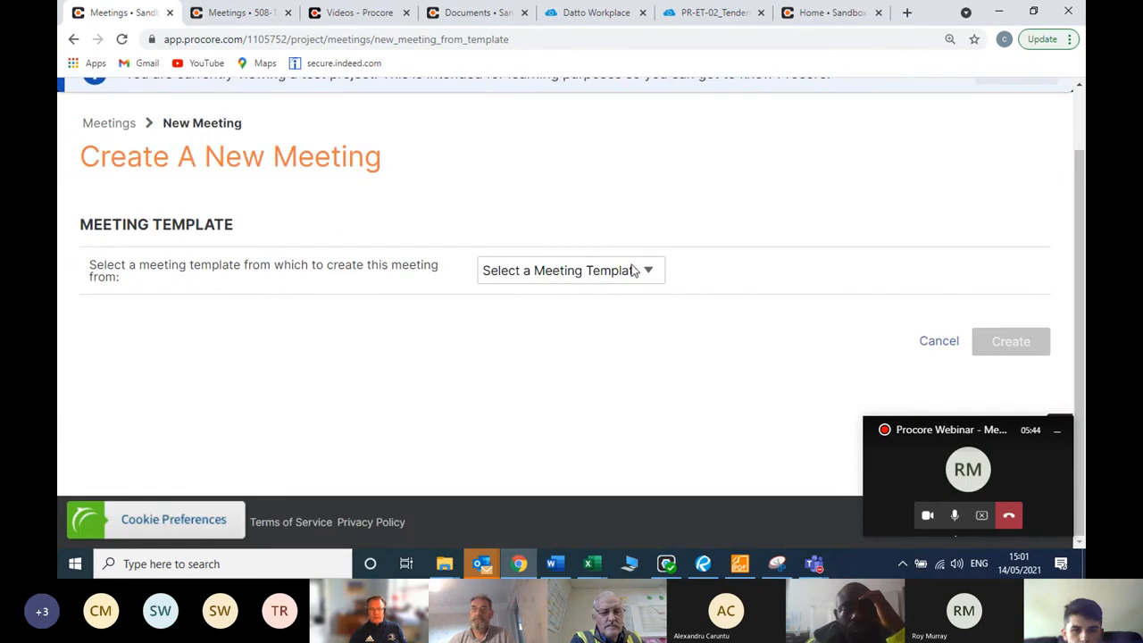
click(647, 272)
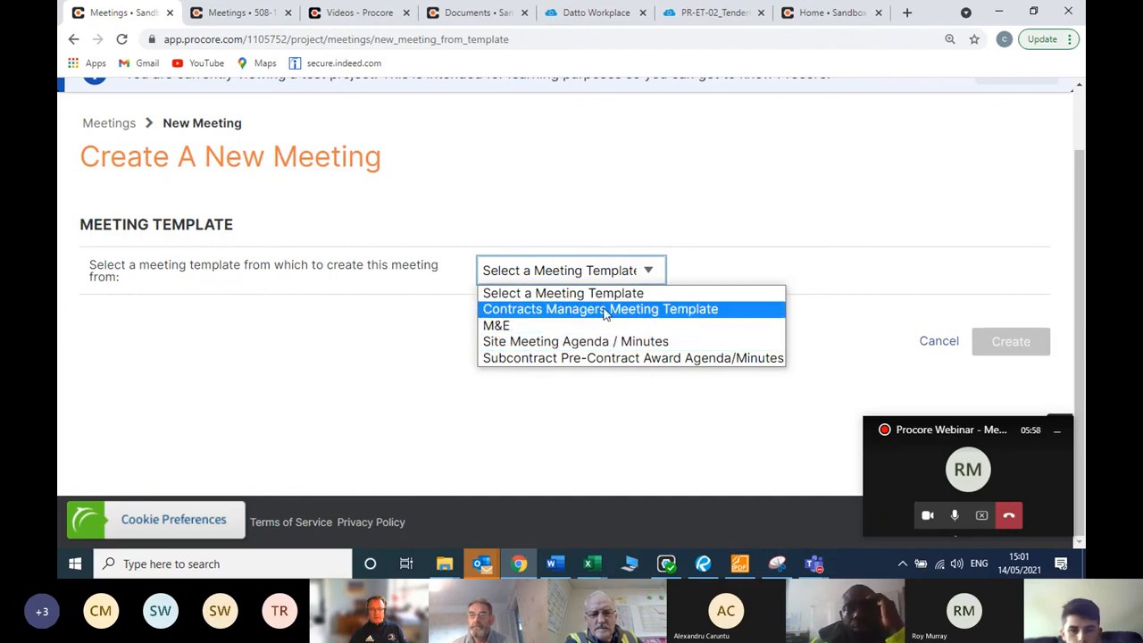
click(730, 313)
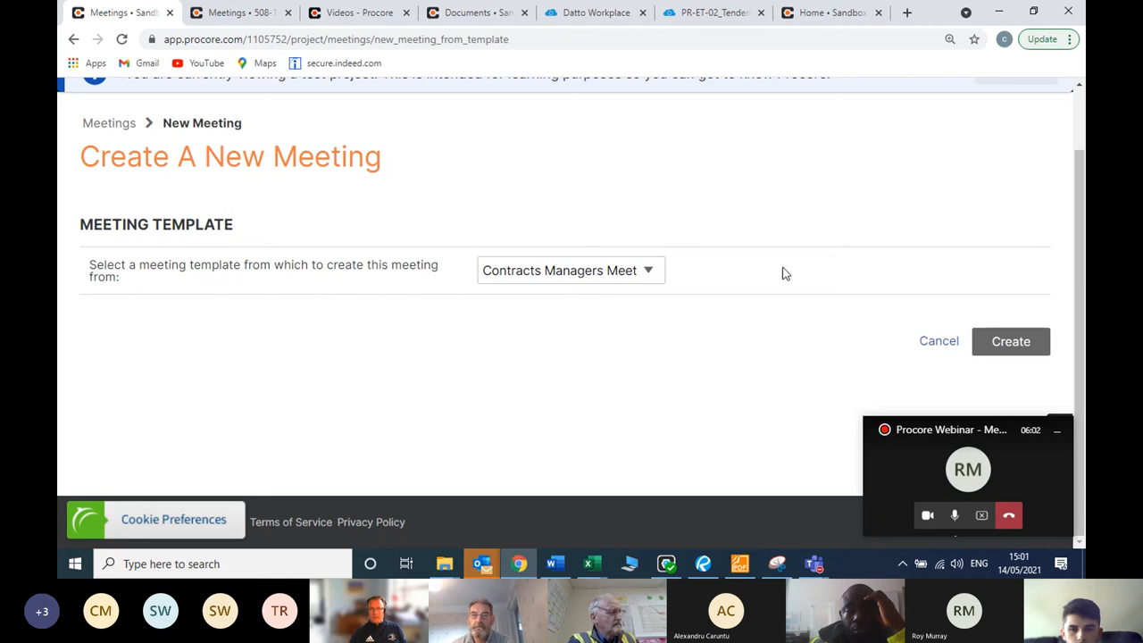
click(1021, 343)
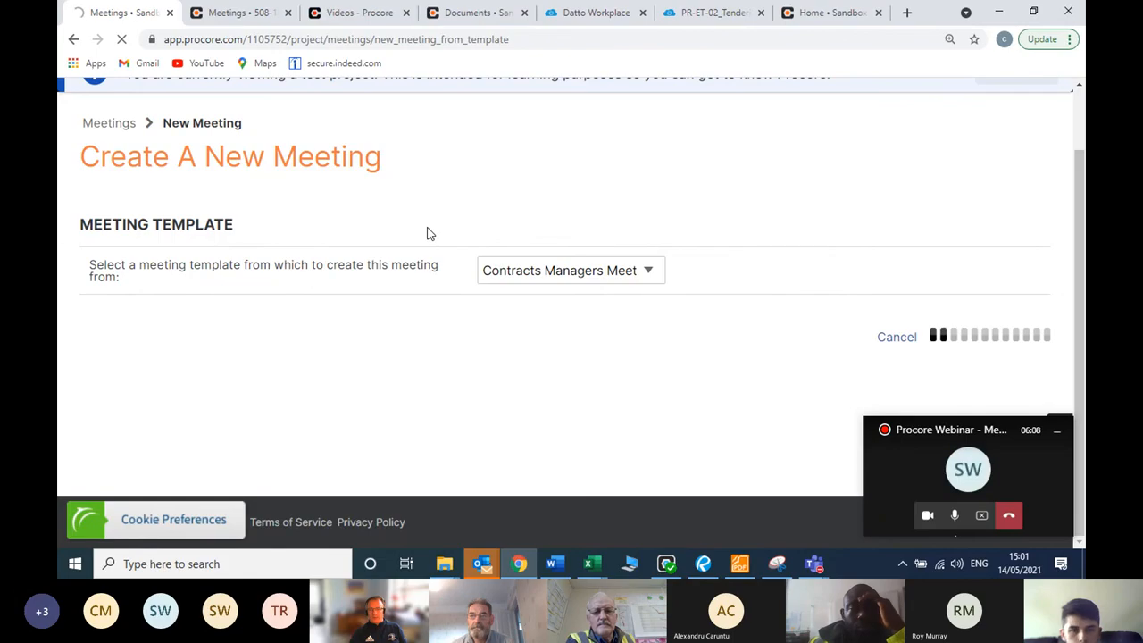
scroll(441, 224, up, 1)
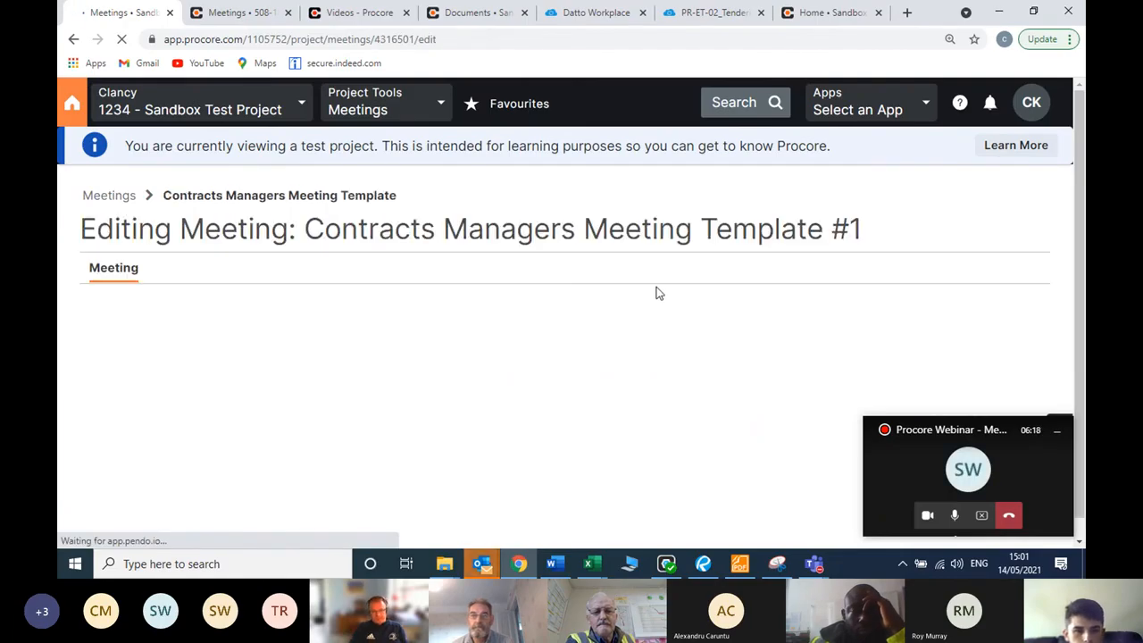
- Review the meeting number, meeting name and video conferencing link fields in the new meeting's information
scroll(554, 299, down, 1)
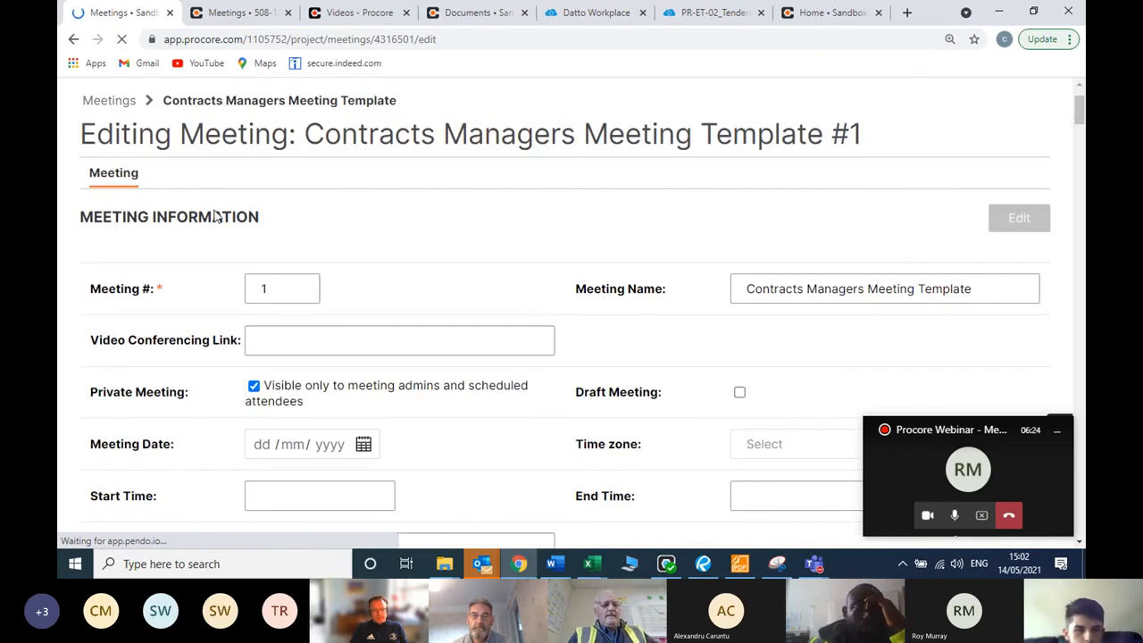
scroll(218, 217, down, 1)
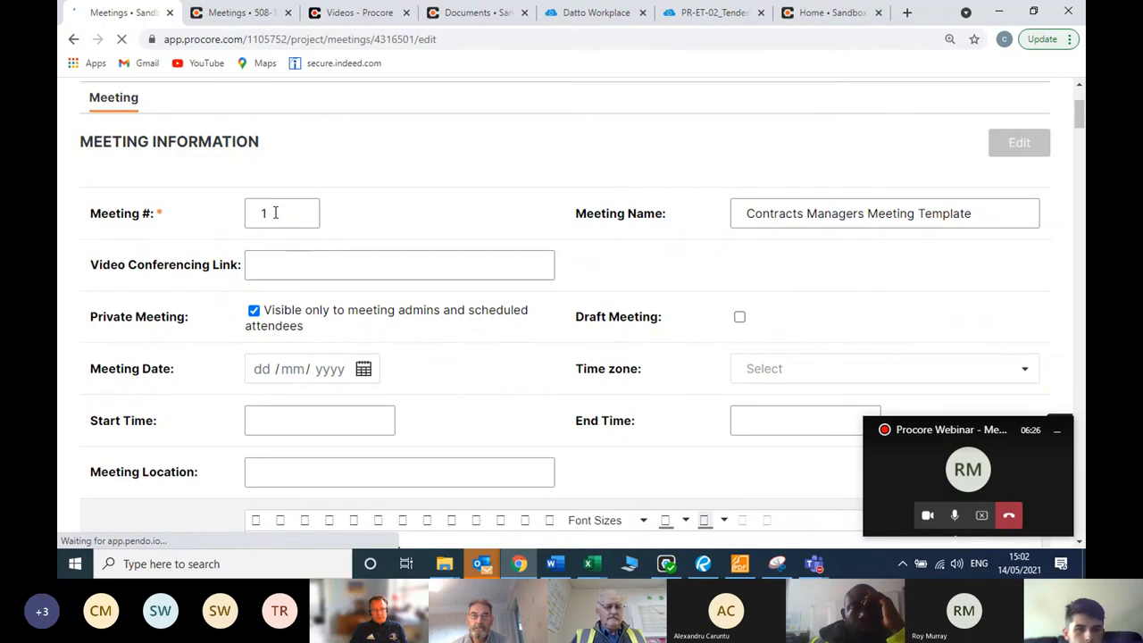
double_click(284, 211)
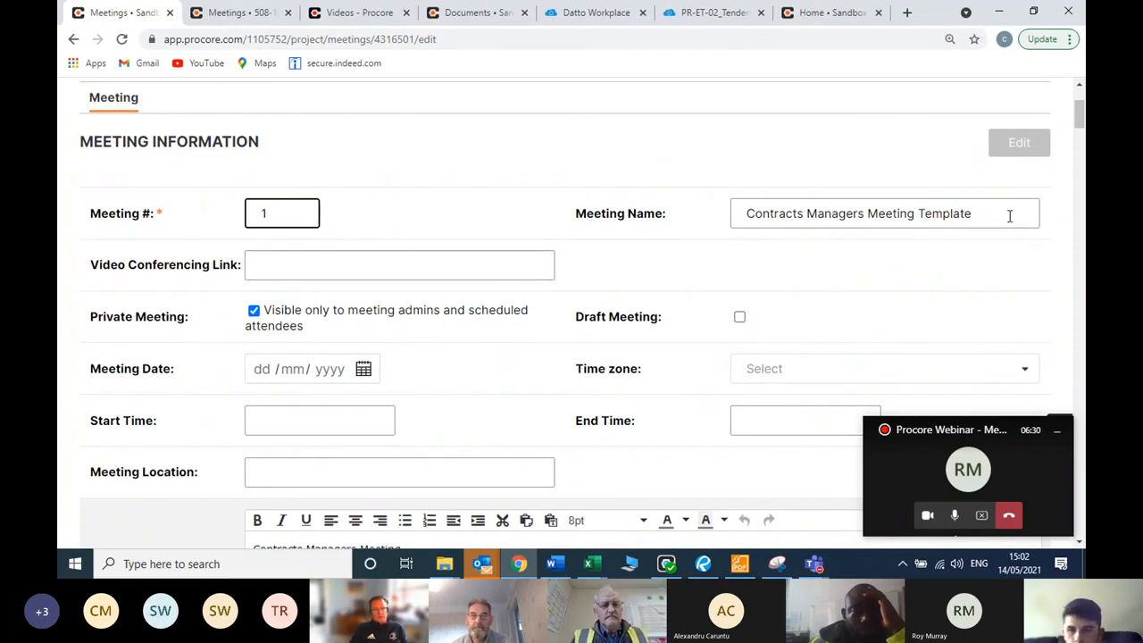
drag(1009, 216, 715, 214)
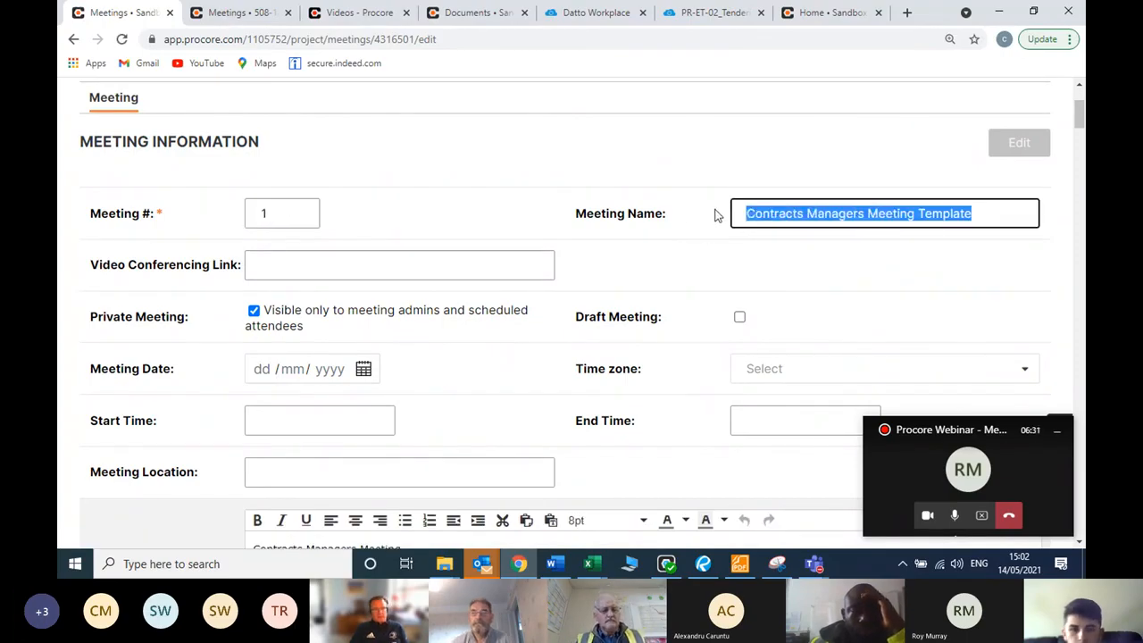
click(298, 261)
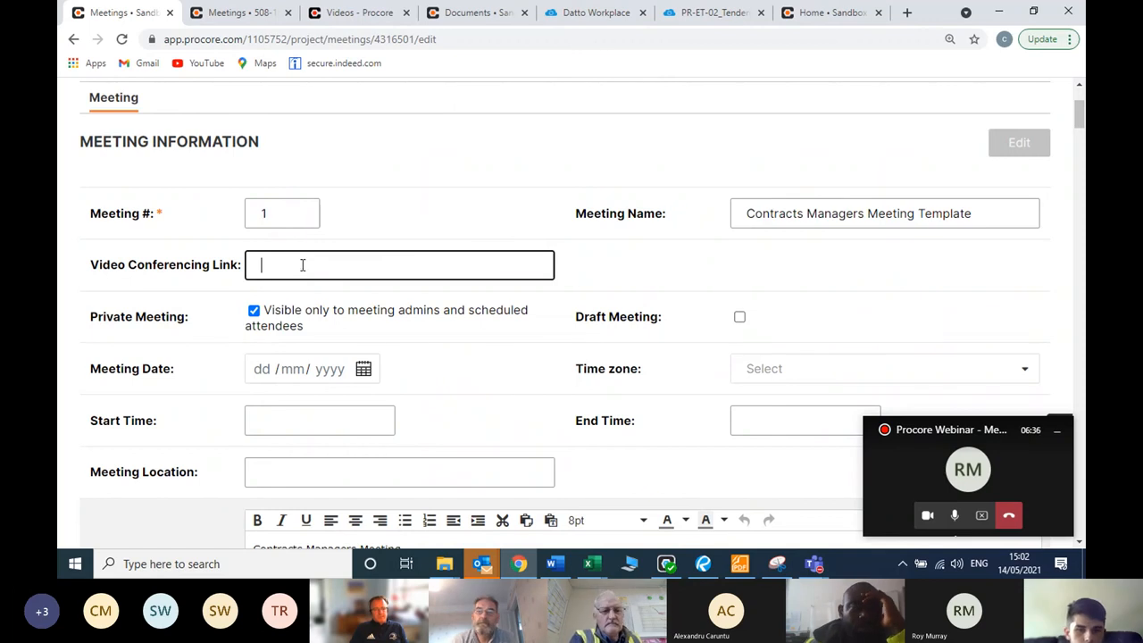
right_click(301, 266)
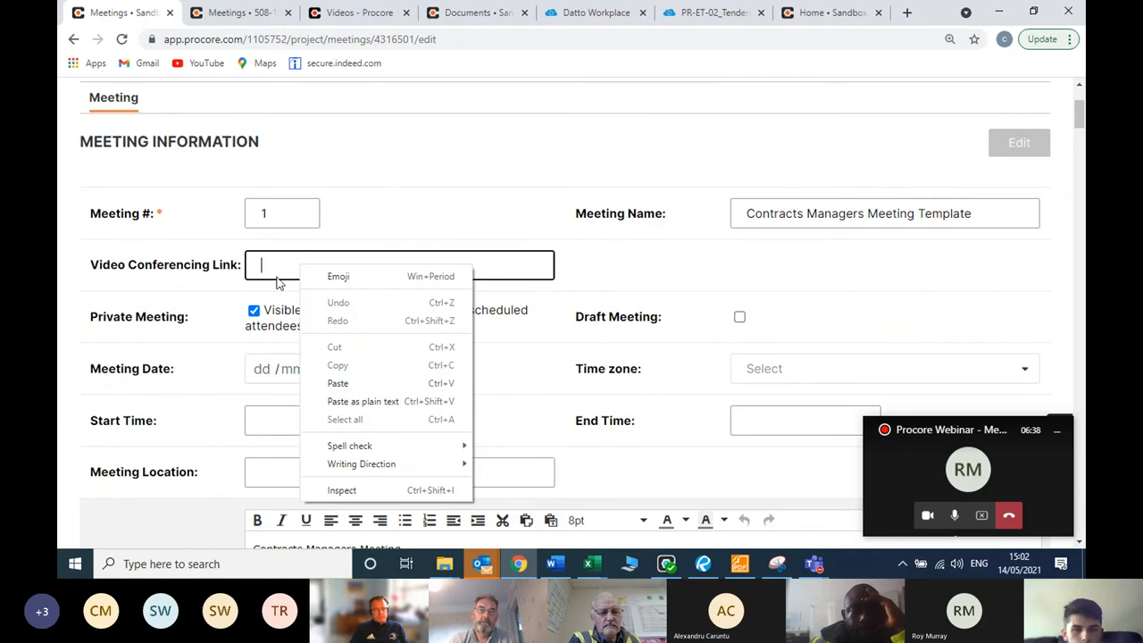
click(275, 271)
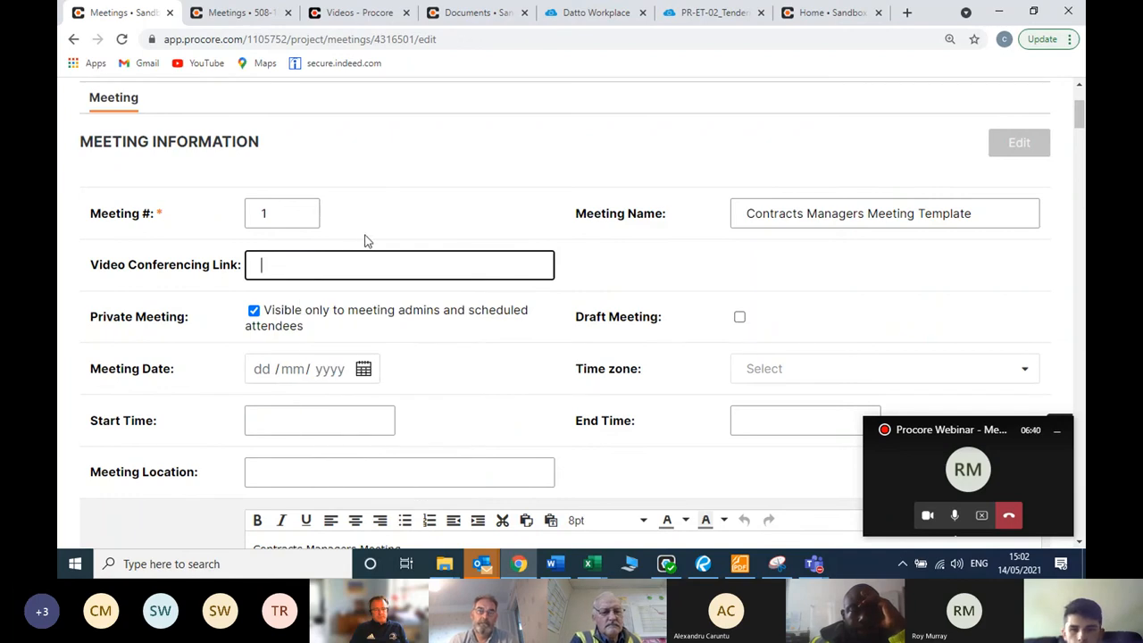
- Set the meeting date to 14/05/2021
scroll(357, 239, down, 1)
click(363, 296)
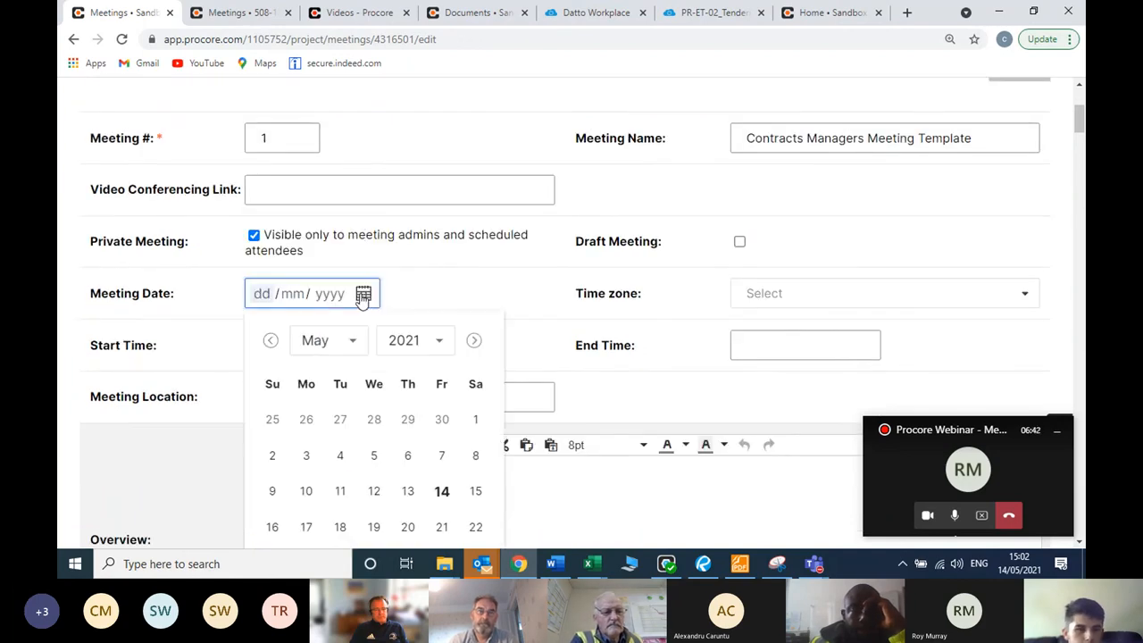
click(443, 491)
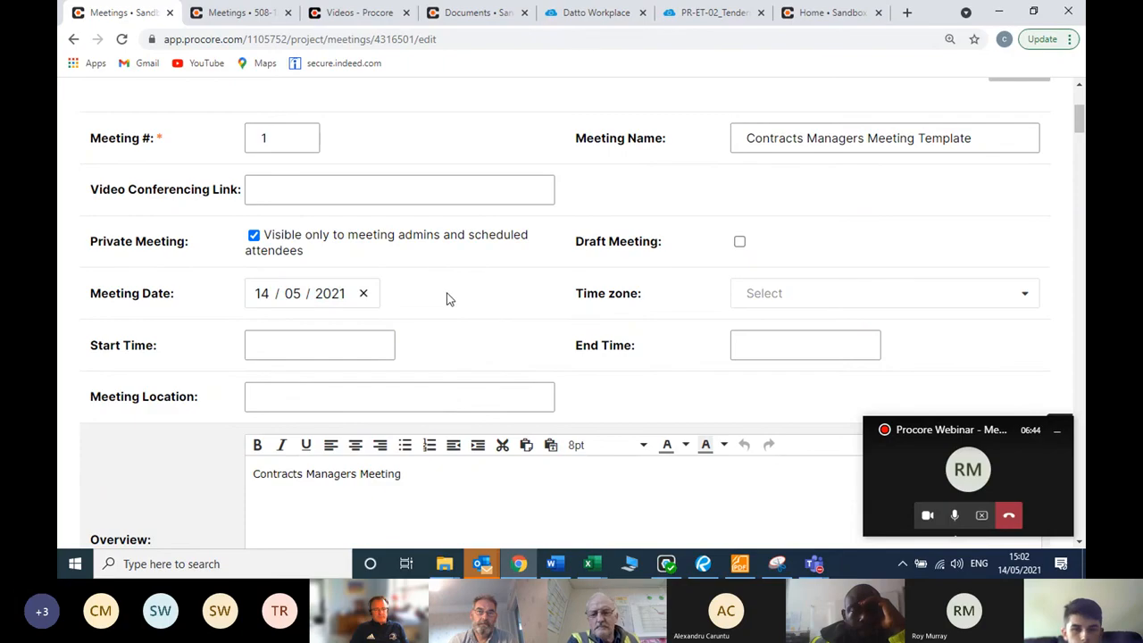
- Set the meeting's start time to 09:00 and its end time to 10:00
click(338, 346)
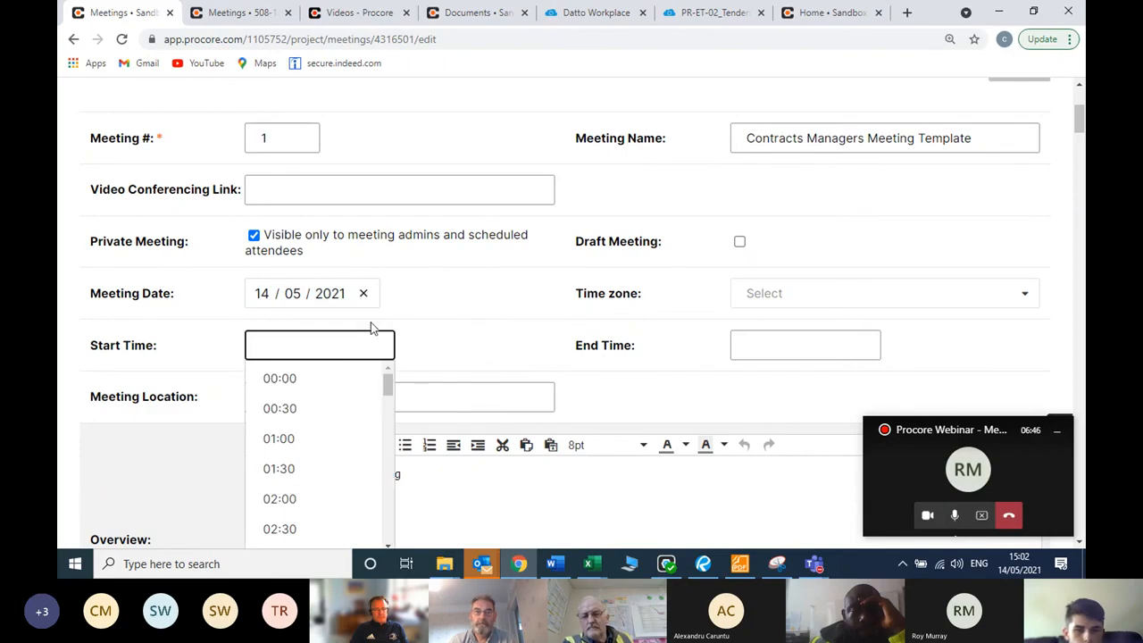
scroll(421, 296, down, 1)
drag(389, 315, 387, 354)
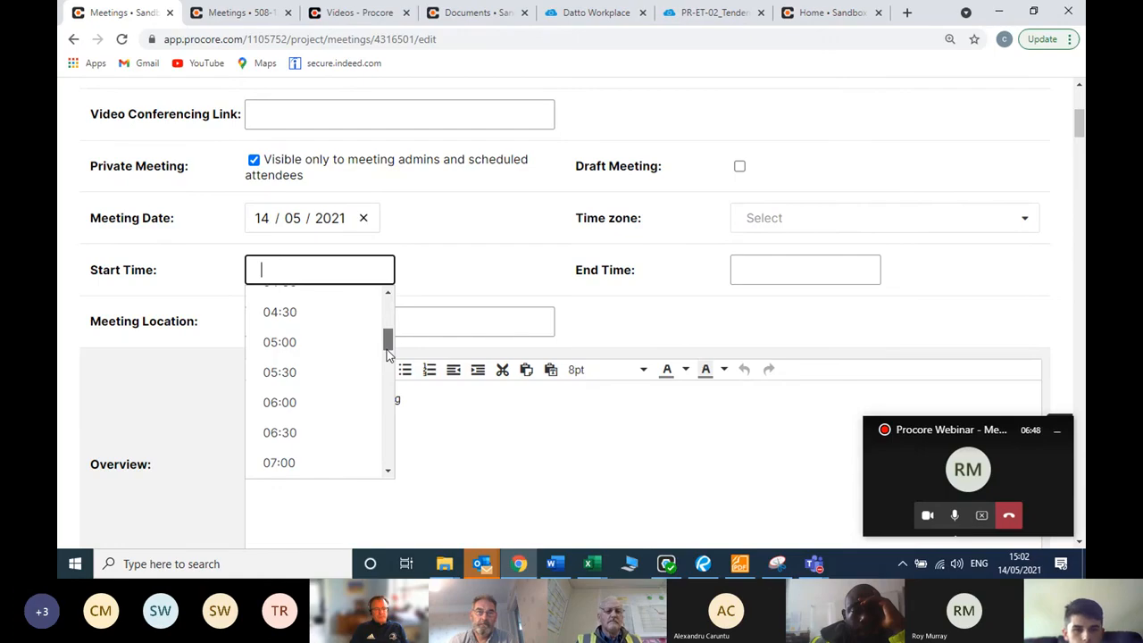
click(280, 402)
click(783, 275)
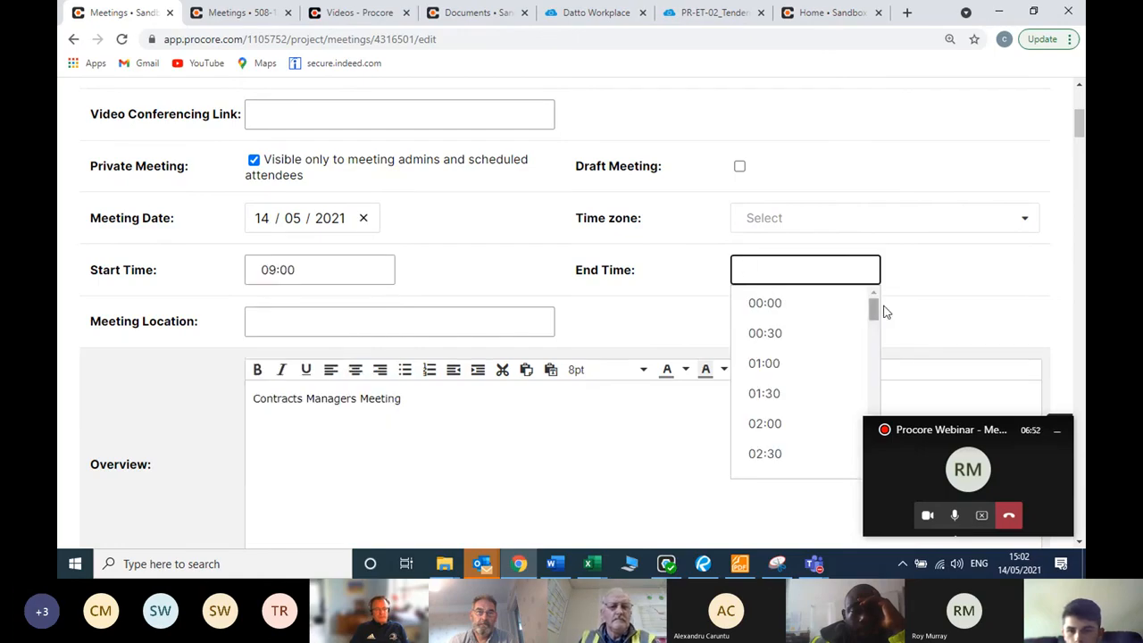
drag(874, 310, 876, 366)
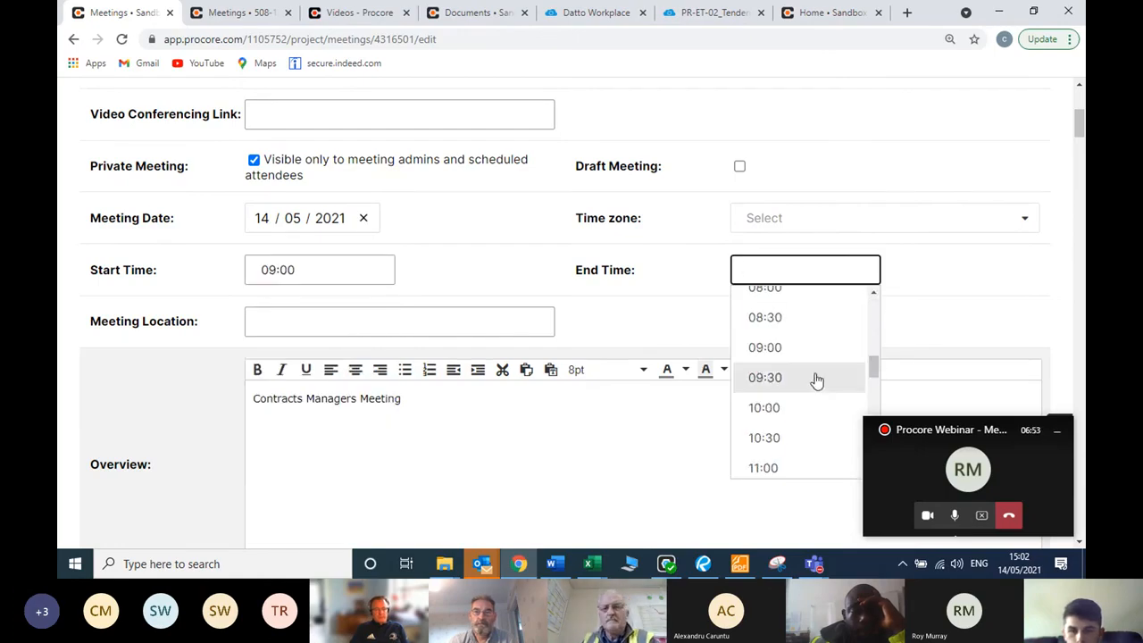
click(804, 413)
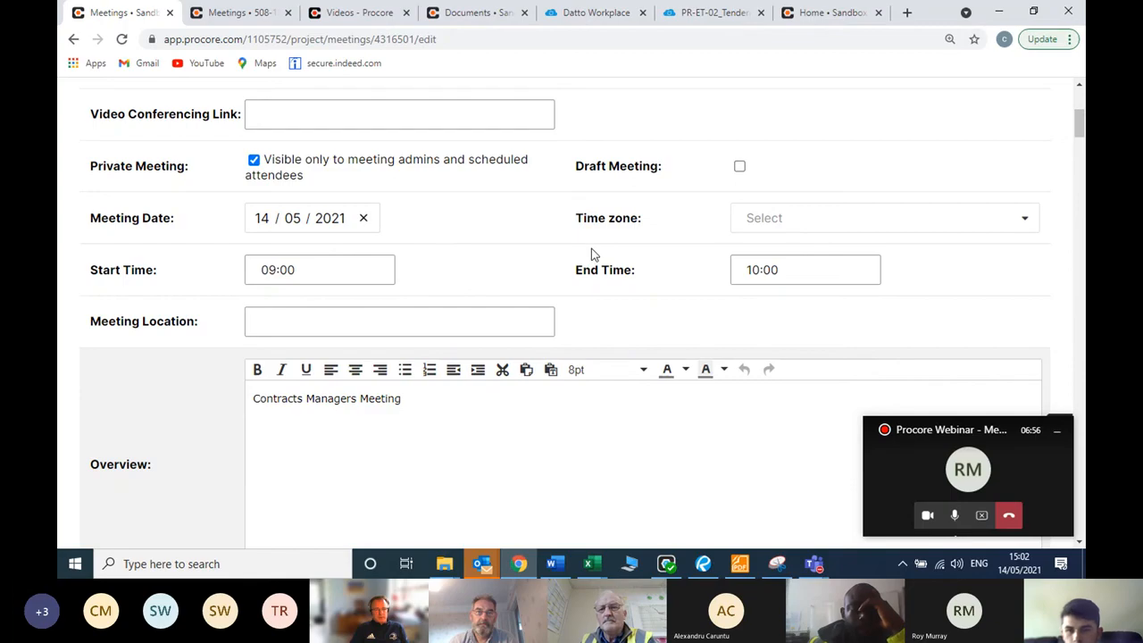
- Enter Site Office as the meeting location
click(411, 314)
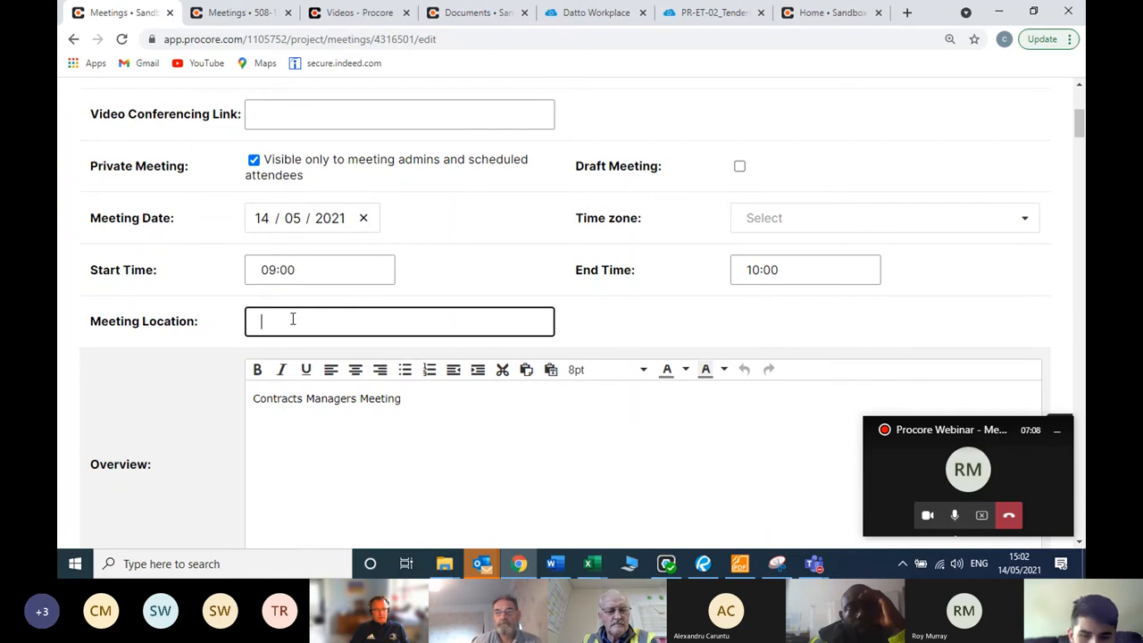
text(Site )
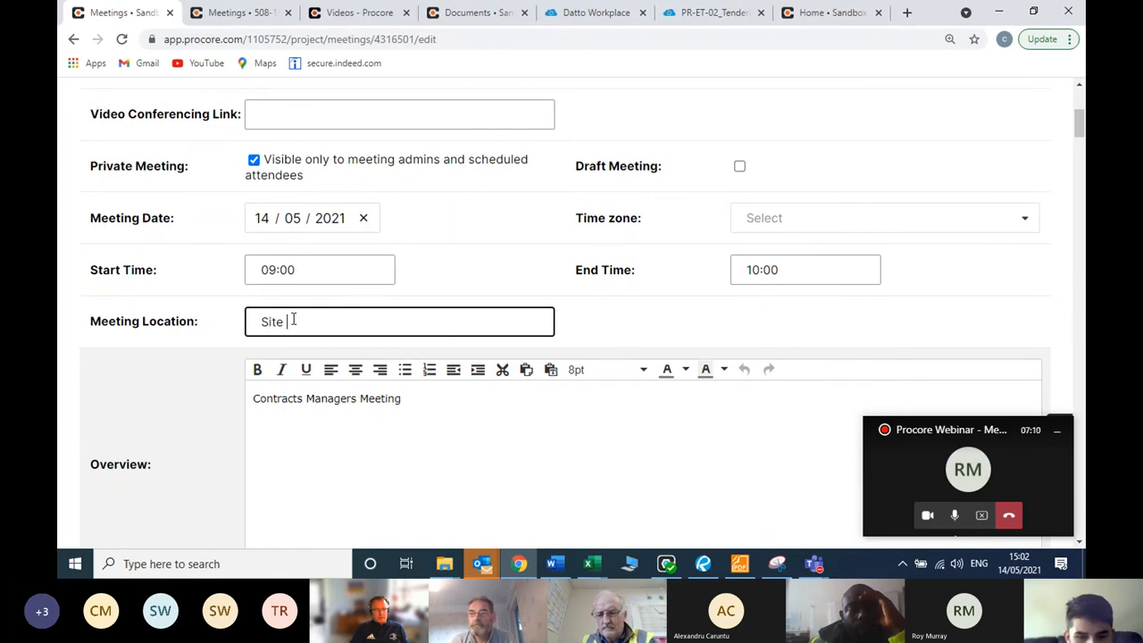
text(Office)
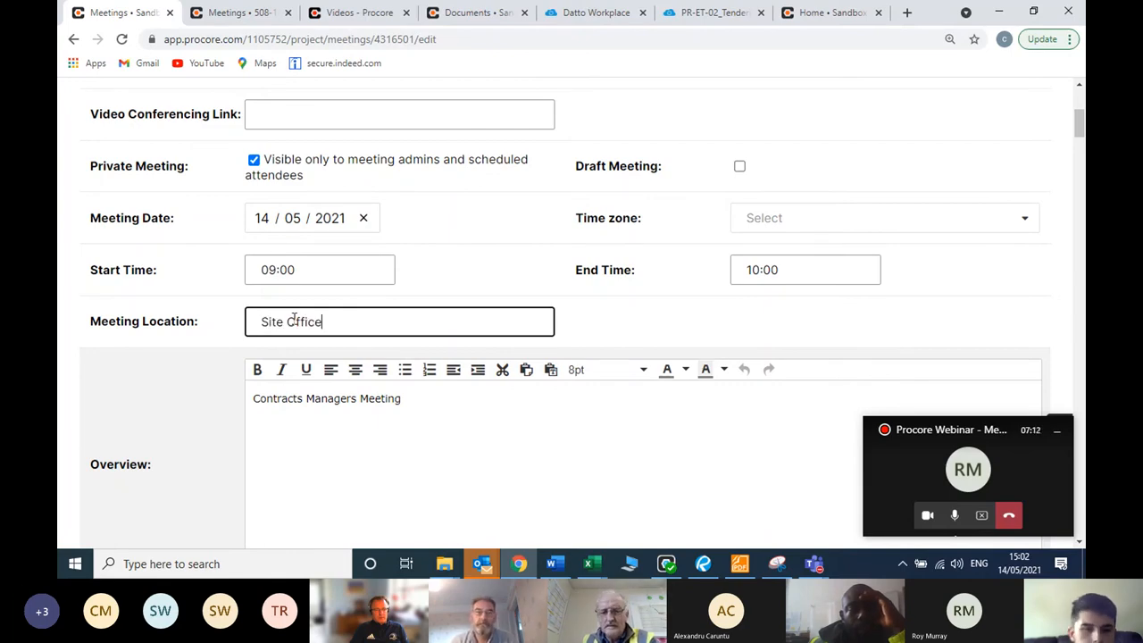
click(176, 410)
- Examine the meeting's Overview text together with the surrounding meeting information fields
scroll(260, 375, down, 1)
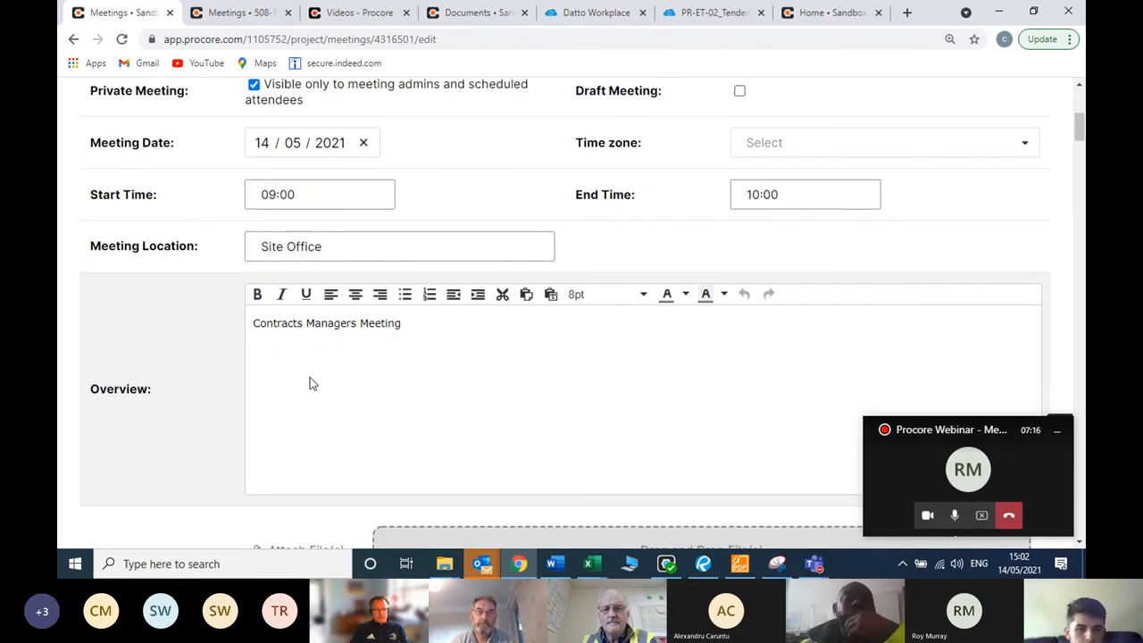
click(488, 324)
scroll(486, 324, up, 1)
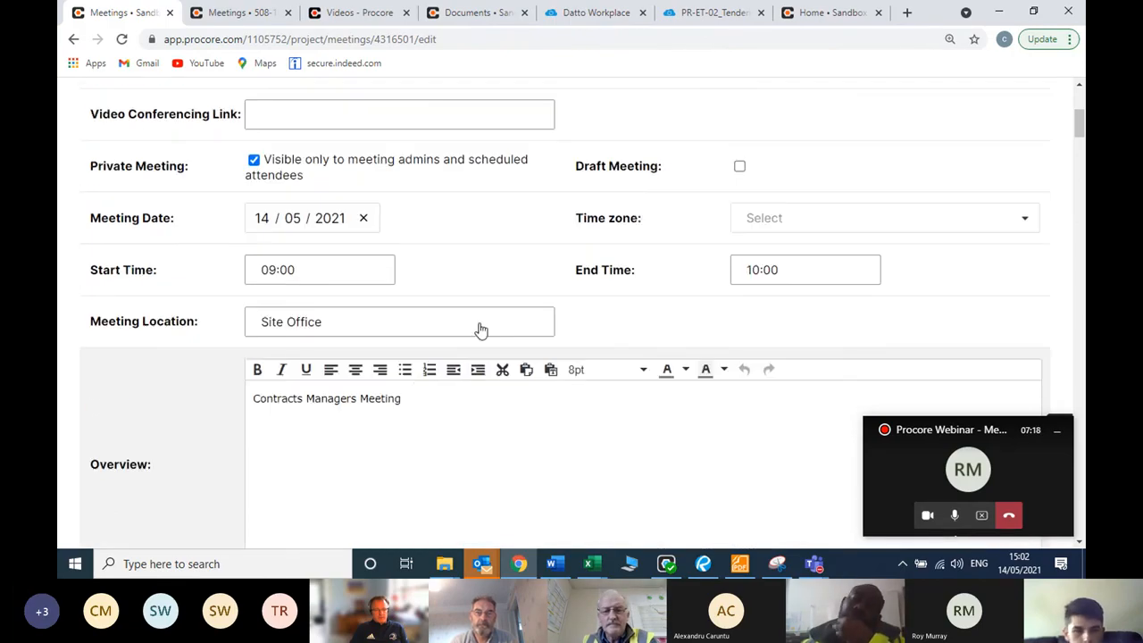
drag(414, 429, 250, 414)
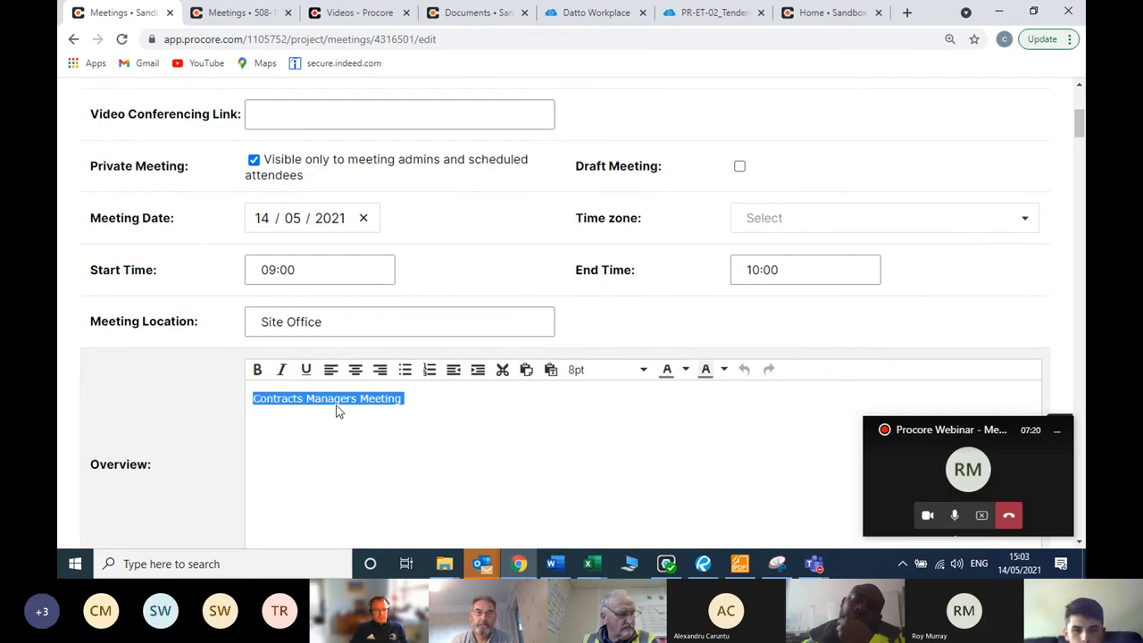
click(394, 422)
scroll(394, 422, down, 1)
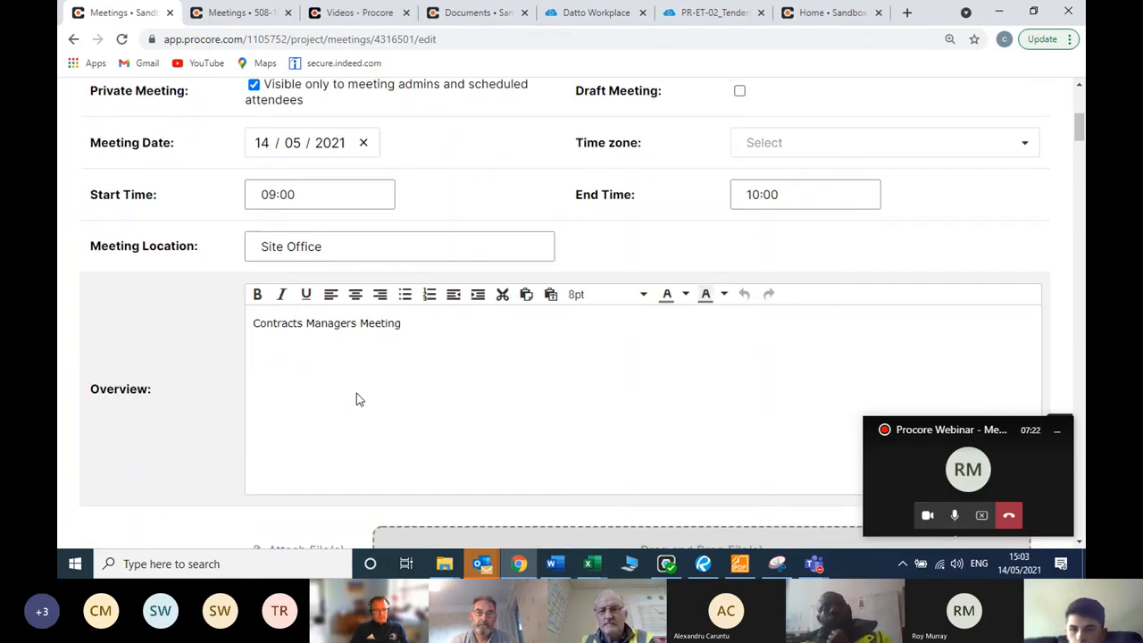
scroll(356, 400, down, 1)
scroll(368, 393, up, 2)
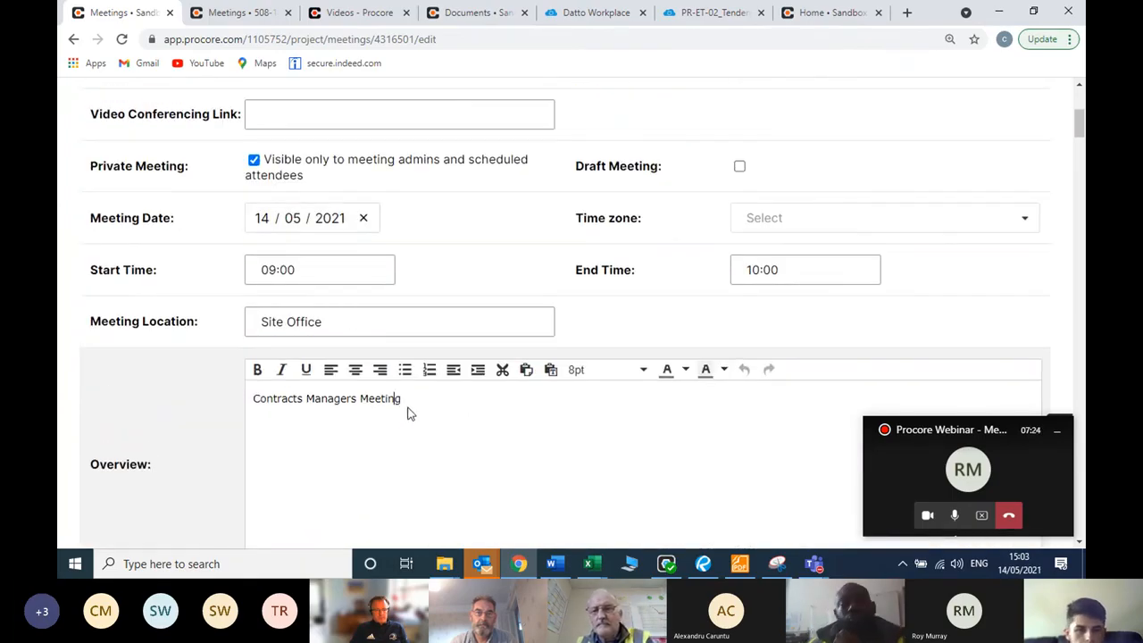
drag(406, 403, 254, 404)
scroll(375, 404, up, 1)
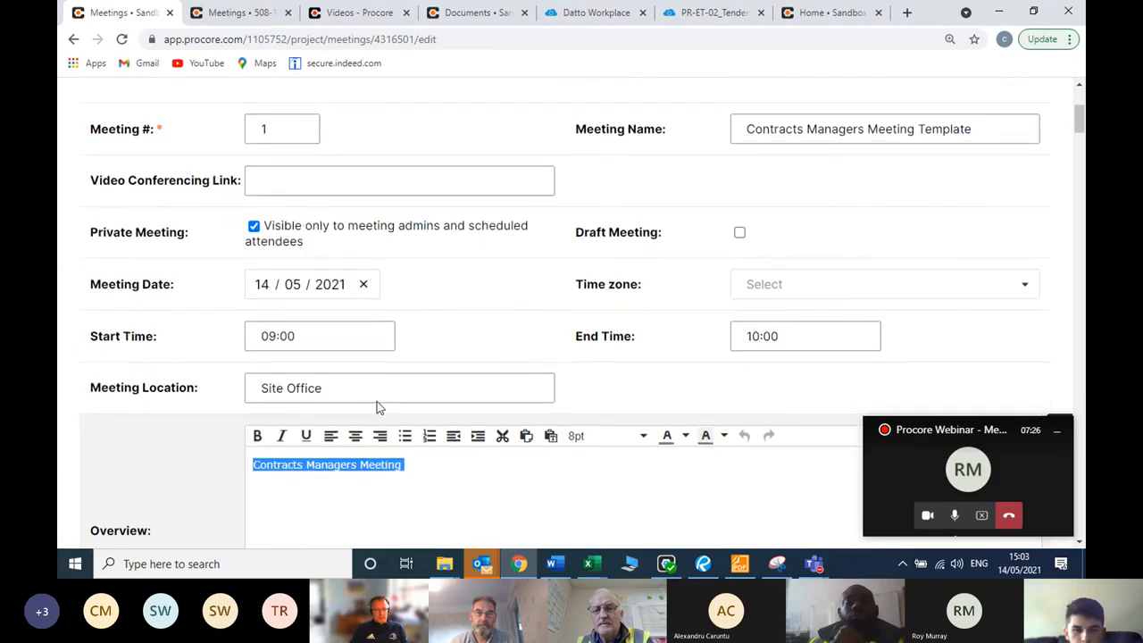
scroll(375, 406, down, 1)
click(372, 418)
scroll(363, 408, down, 1)
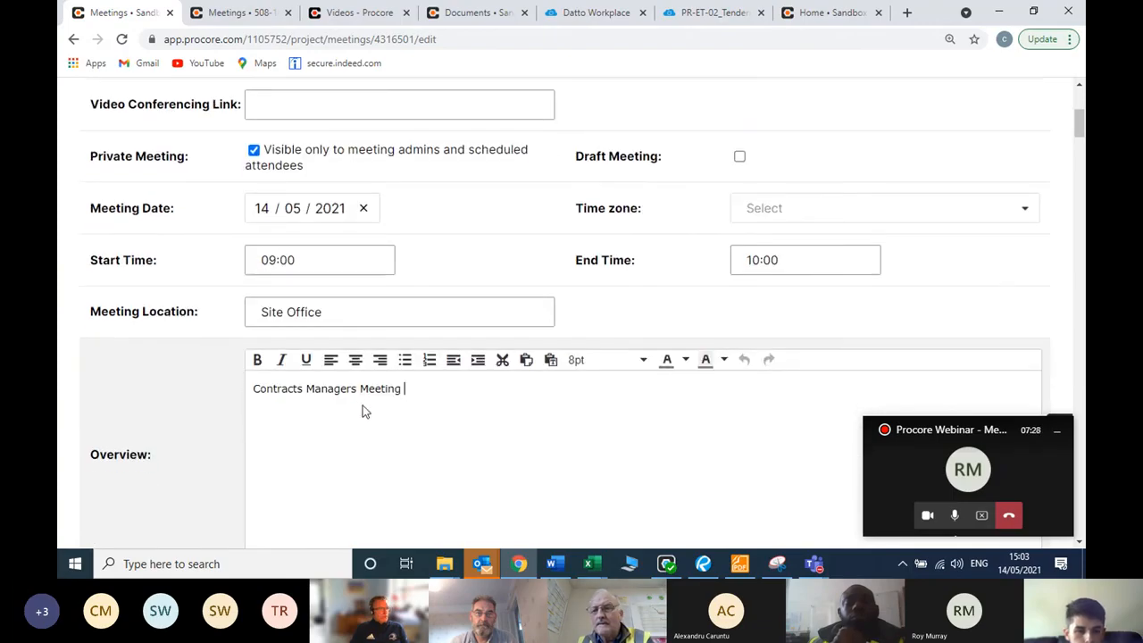
scroll(360, 372, down, 1)
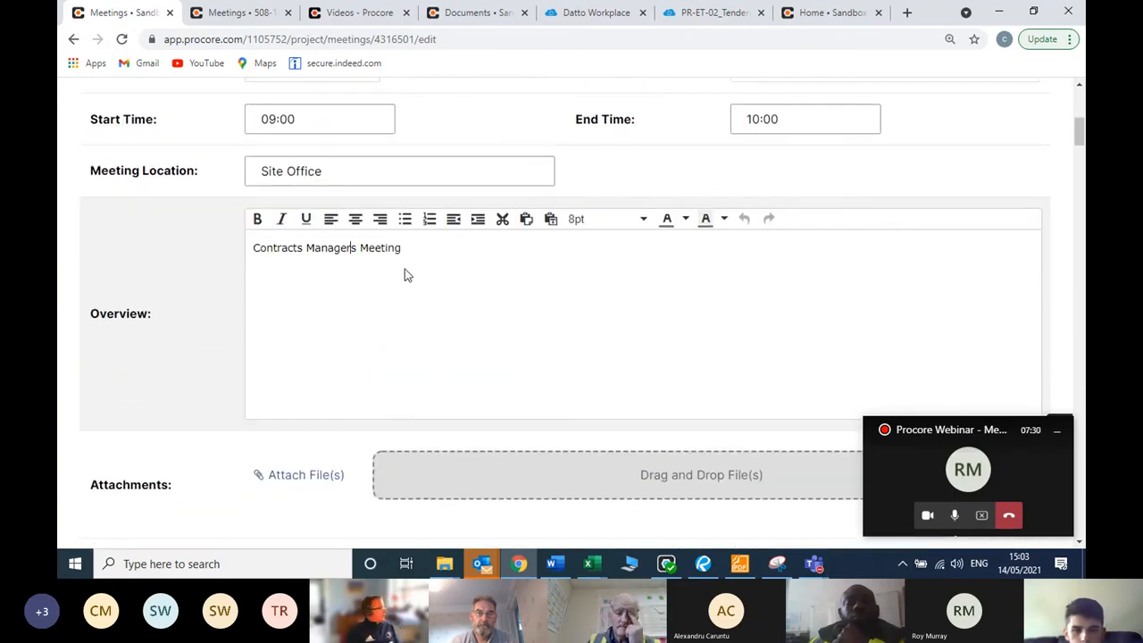
- Add a Clancy contact from the attendee list as the meeting's scheduled attendee
scroll(214, 393, down, 1)
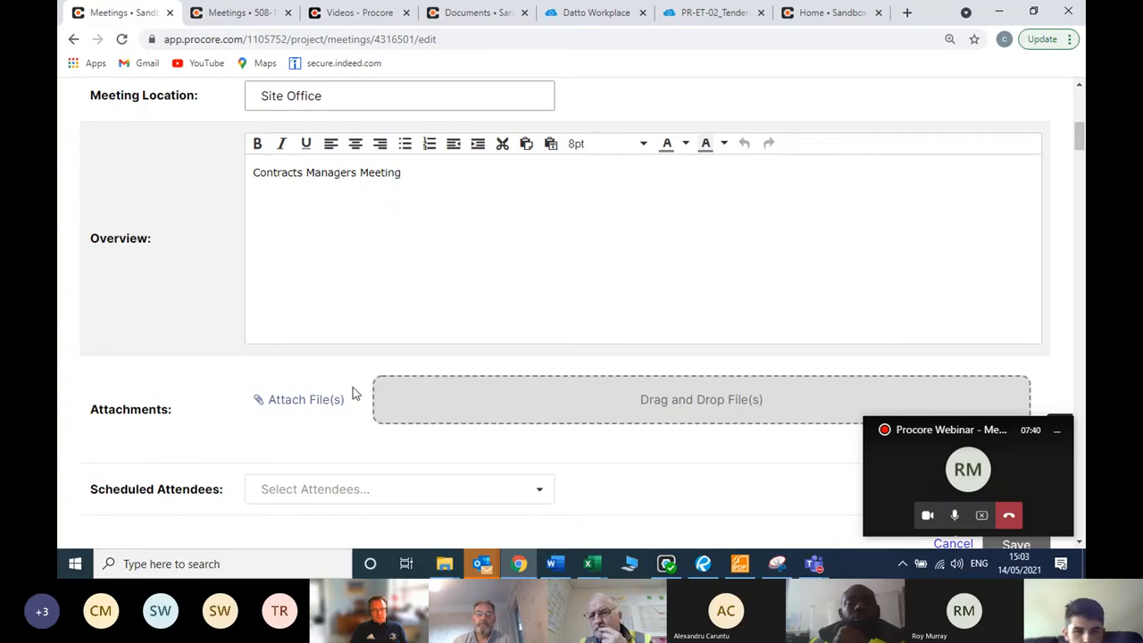
scroll(353, 390, down, 1)
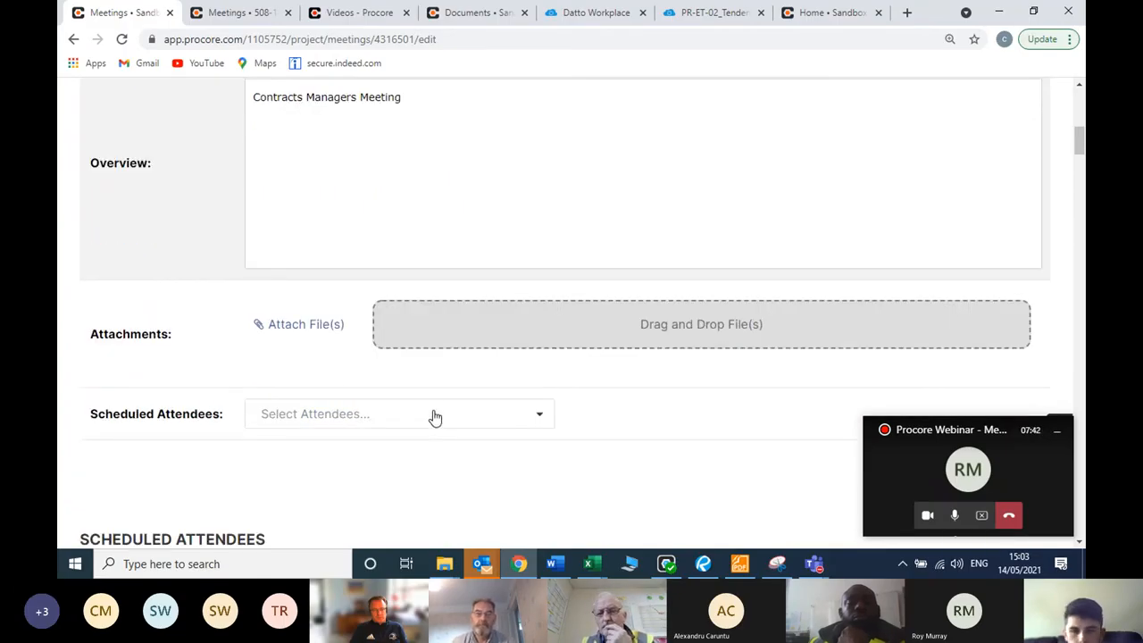
scroll(429, 416, down, 1)
scroll(433, 393, up, 1)
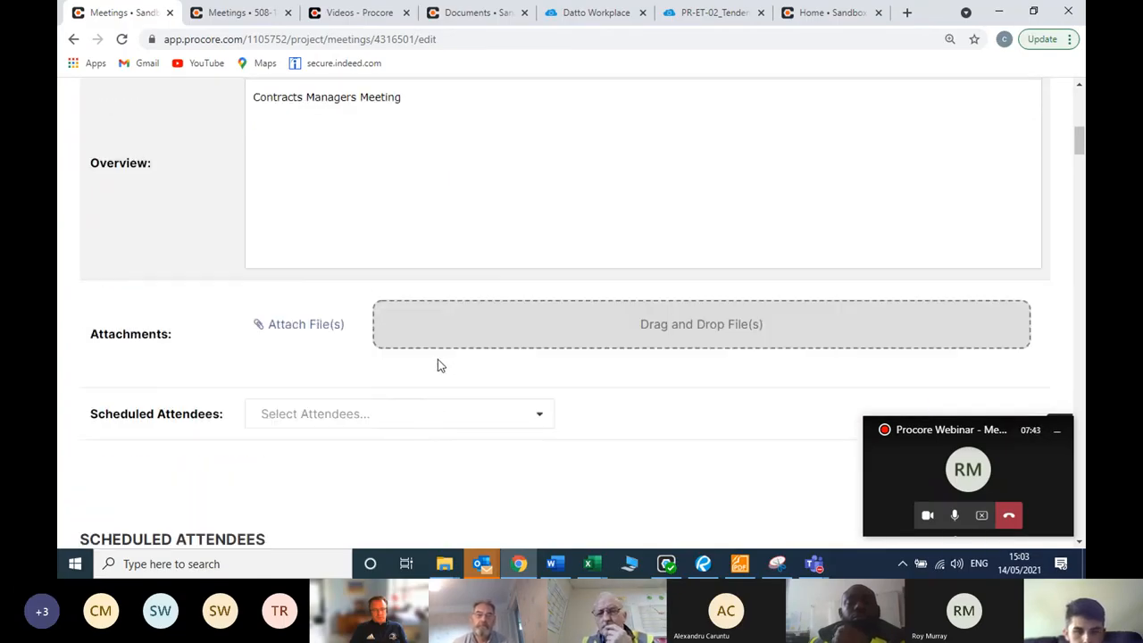
click(374, 428)
scroll(268, 393, down, 2)
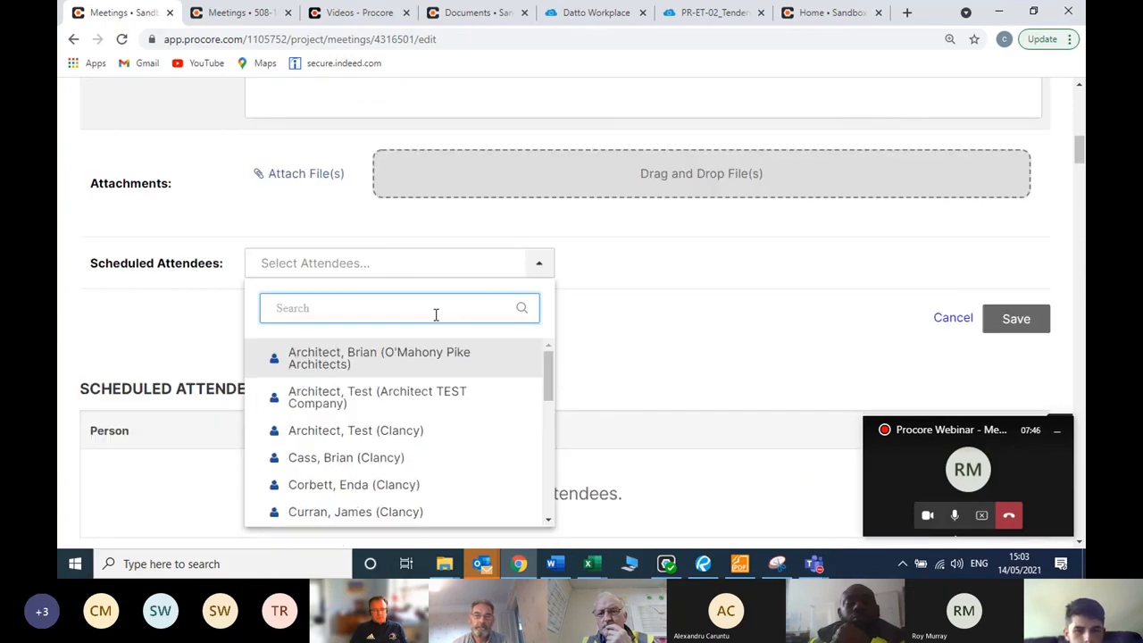
scroll(478, 357, down, 1)
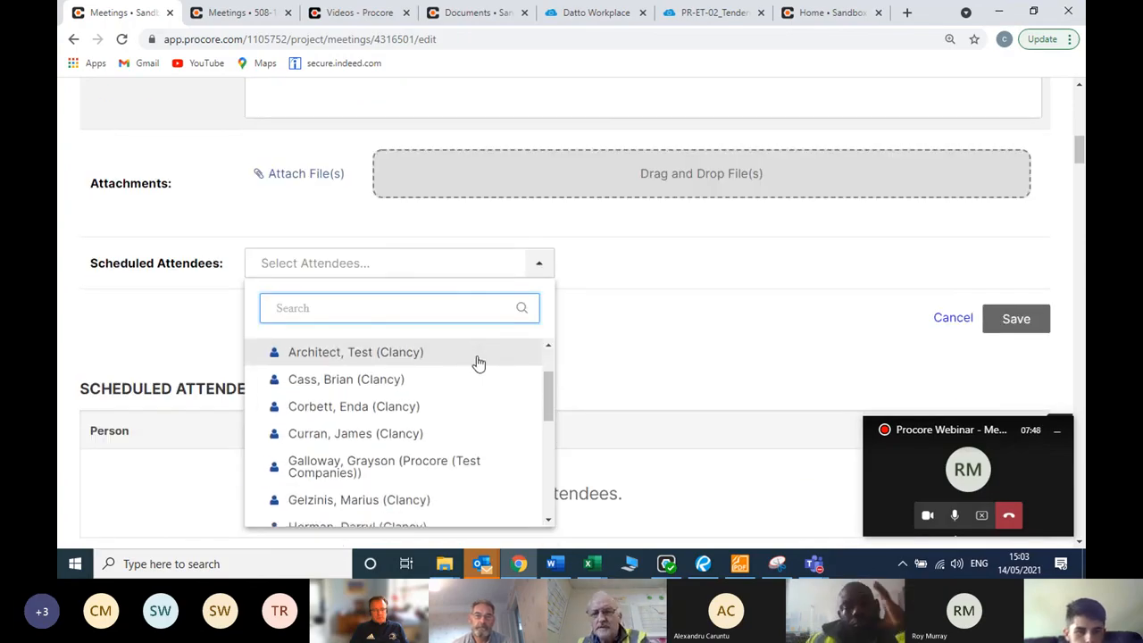
scroll(478, 361, down, 4)
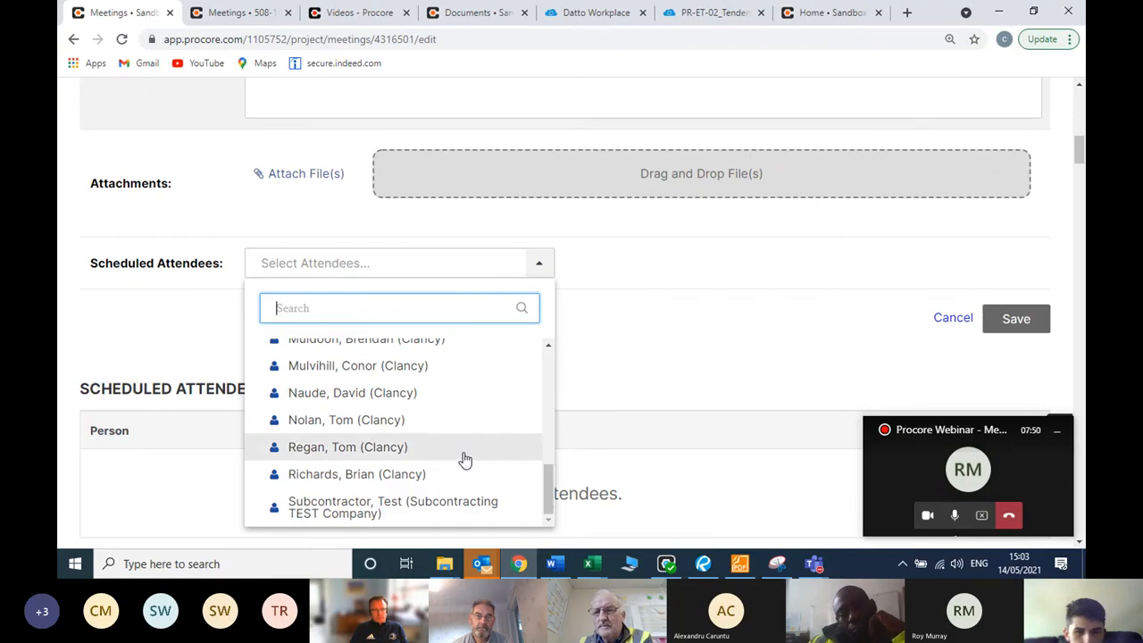
scroll(464, 459, up, 5)
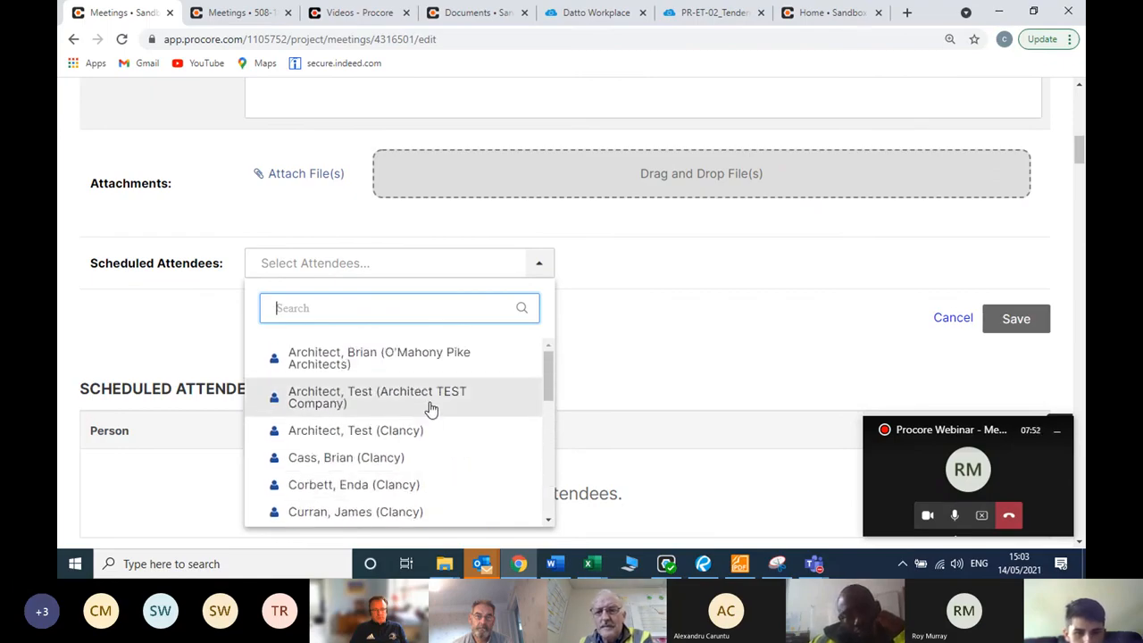
scroll(421, 428, down, 1)
scroll(402, 426, up, 1)
scroll(416, 413, down, 2)
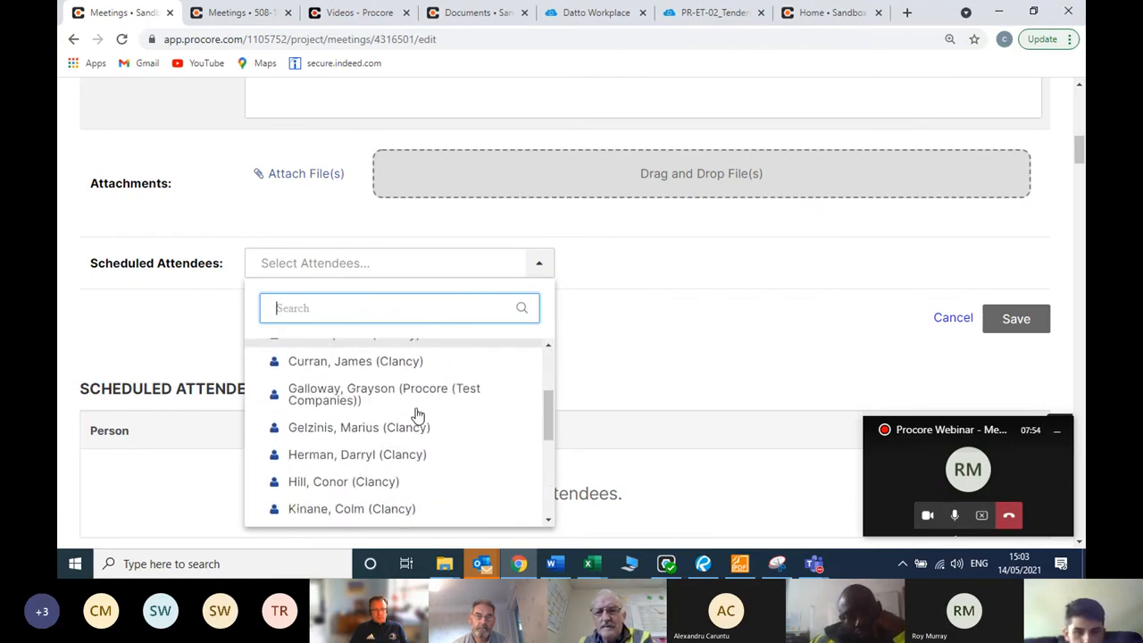
scroll(415, 420, down, 1)
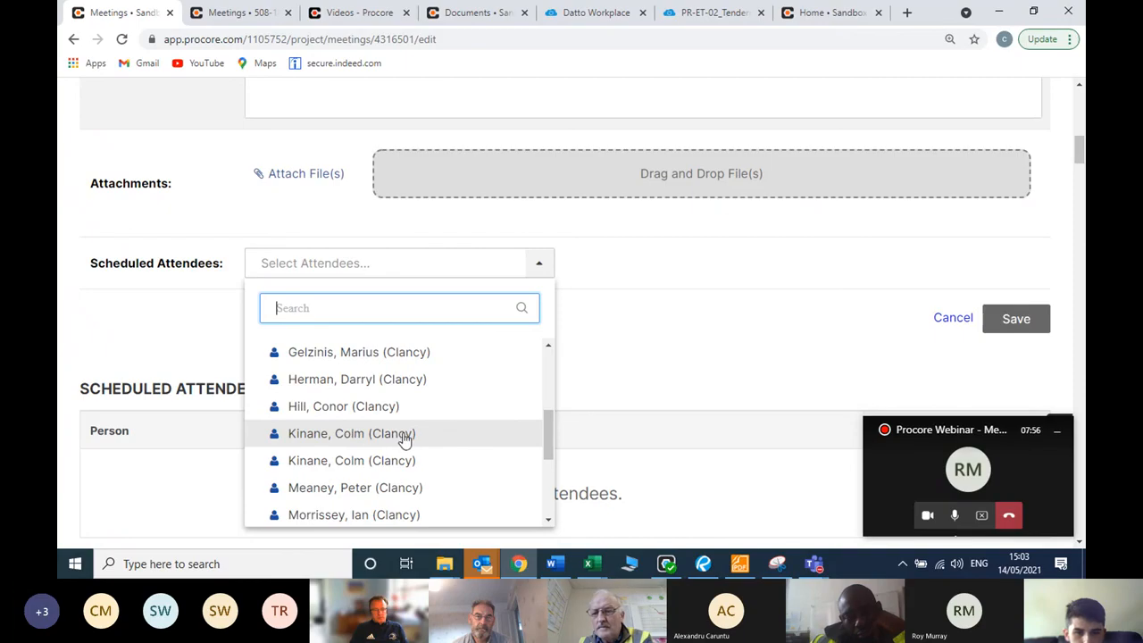
click(405, 435)
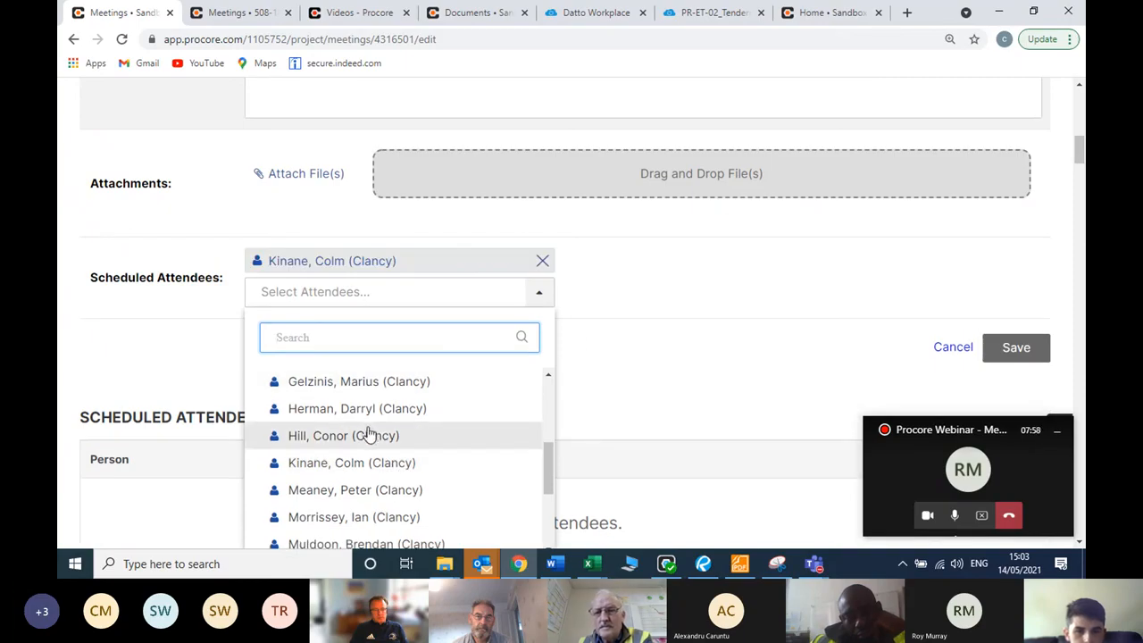
scroll(429, 437, down, 1)
click(608, 361)
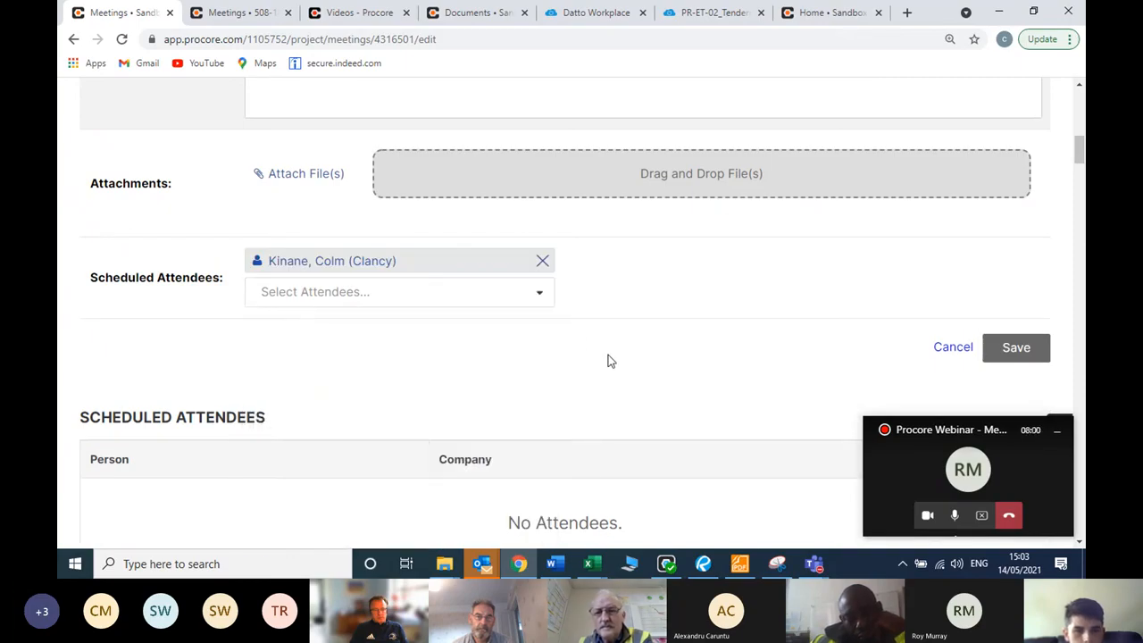
- Check the completed meeting information fields and save the meeting
scroll(347, 303, up, 1)
scroll(384, 313, down, 1)
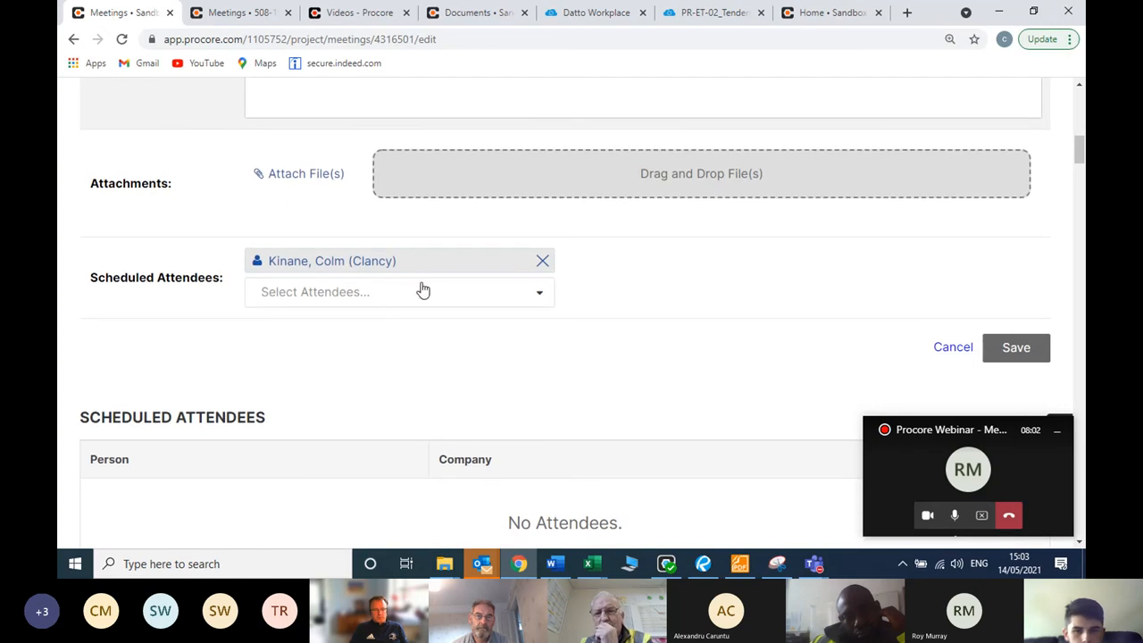
scroll(500, 232, up, 2)
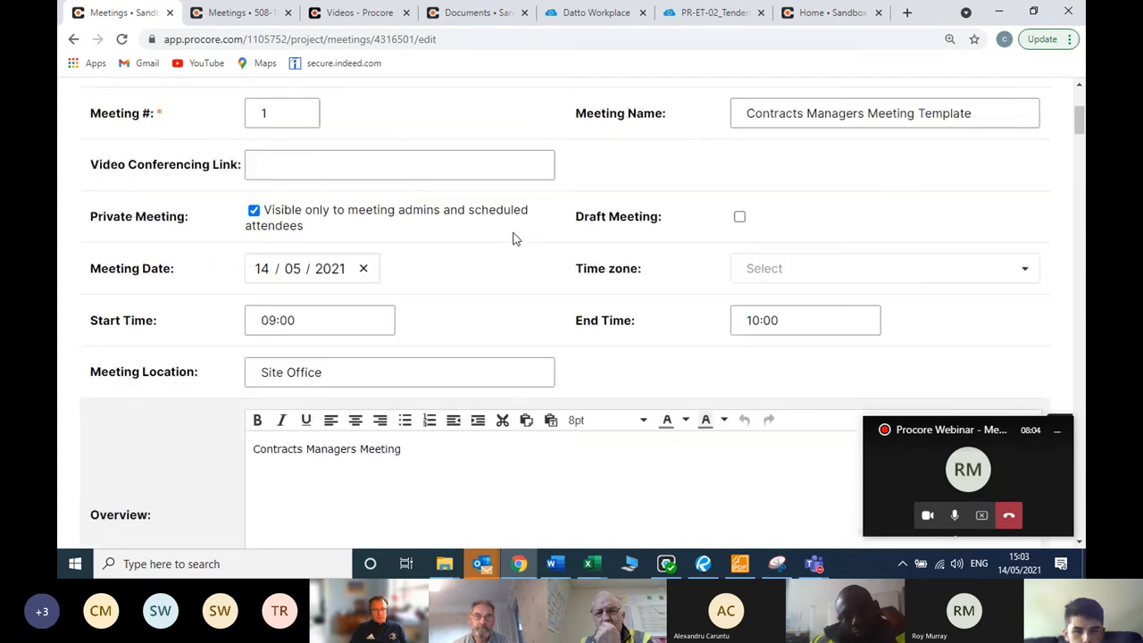
scroll(515, 239, down, 6)
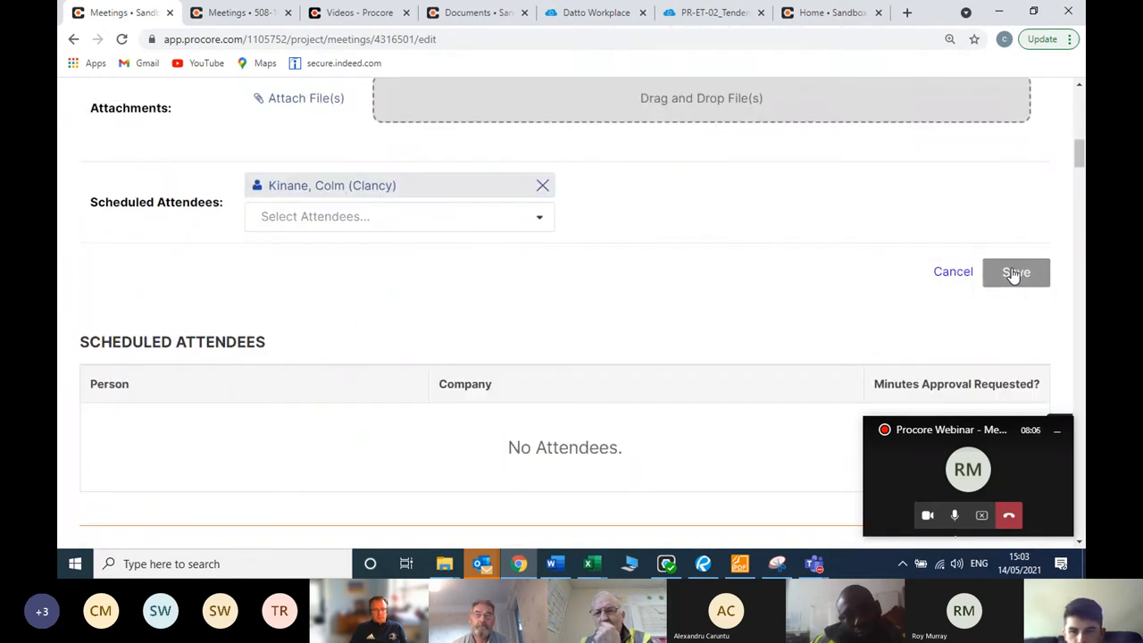
click(1014, 272)
scroll(741, 289, up, 5)
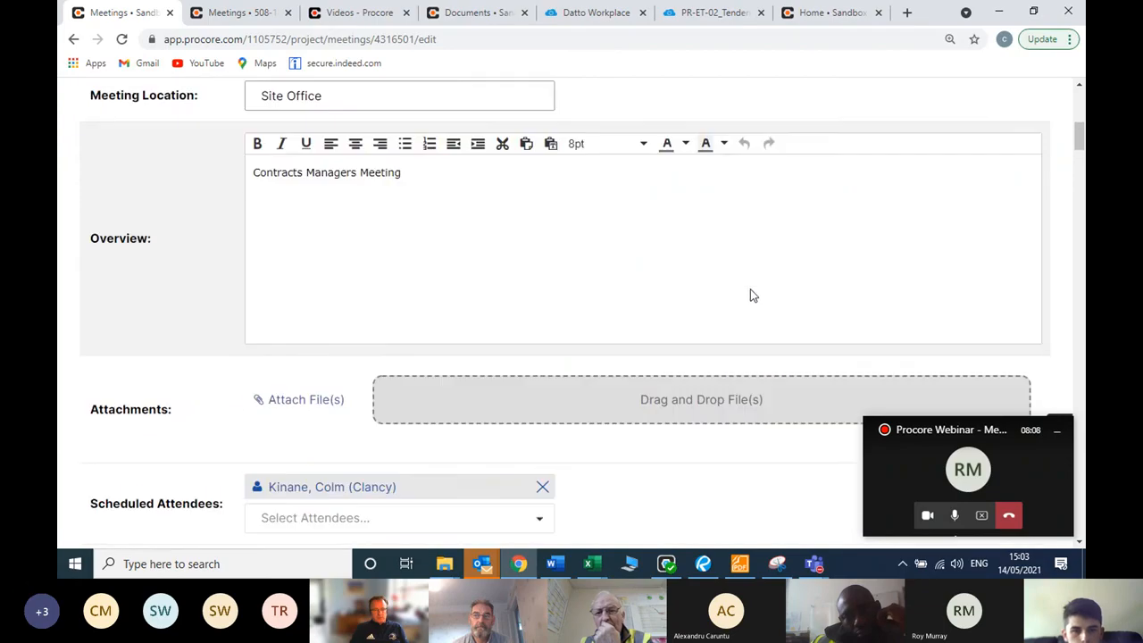
scroll(750, 296, up, 2)
scroll(750, 296, up, 2)
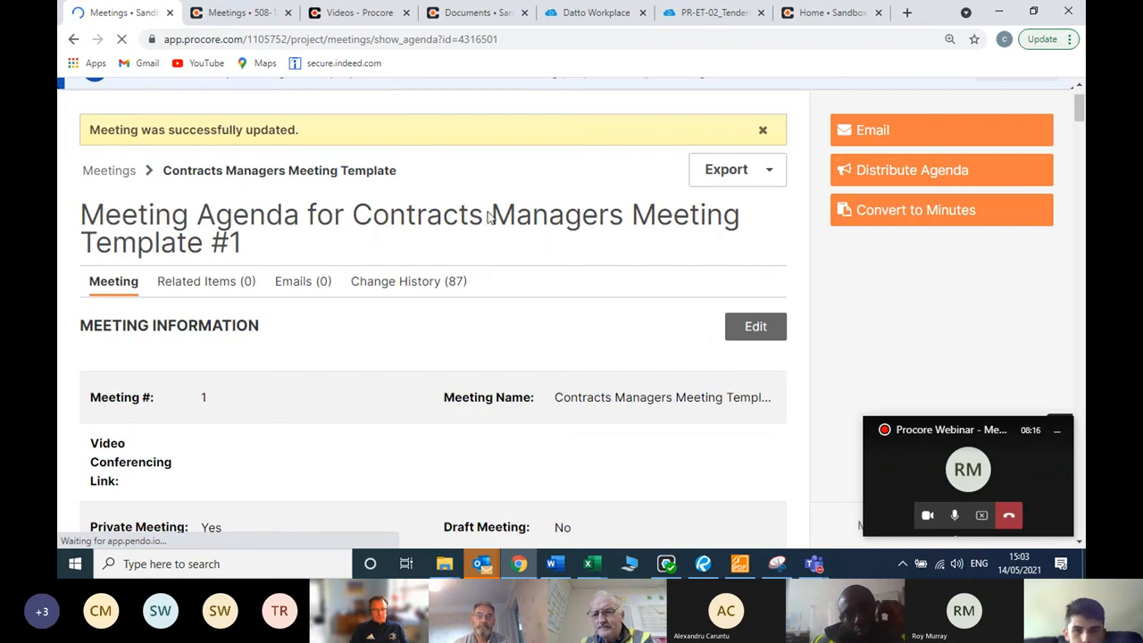
- Examine the saved meeting's scheduled attendees and its agenda items, from the Safety section to the Sub-Contractors section
scroll(487, 221, down, 7)
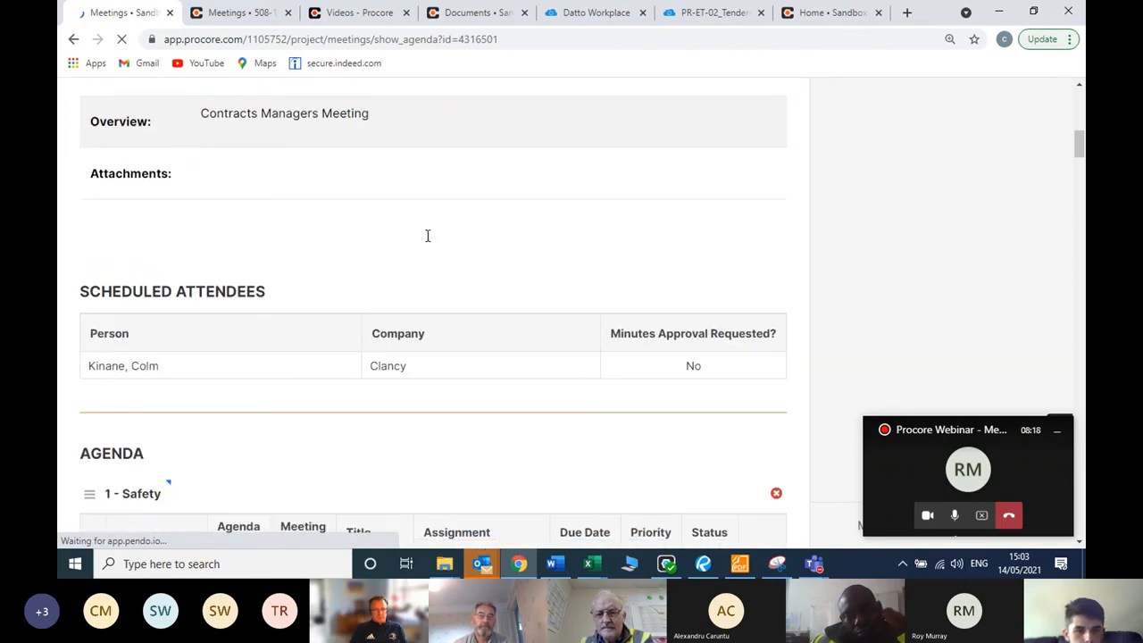
scroll(427, 236, down, 3)
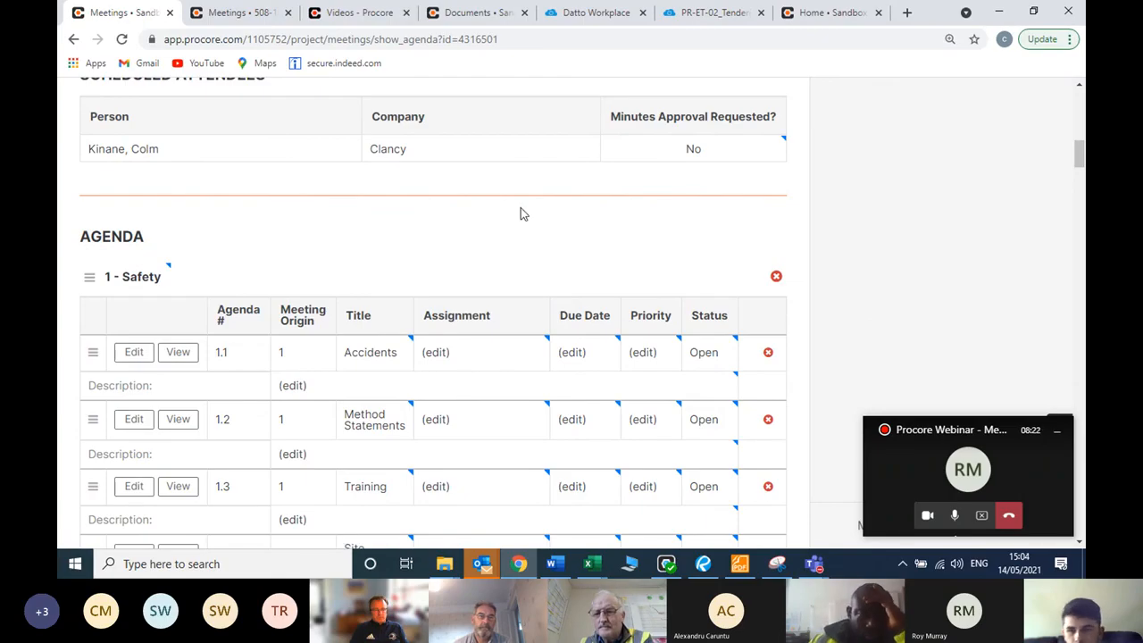
scroll(391, 170, down, 1)
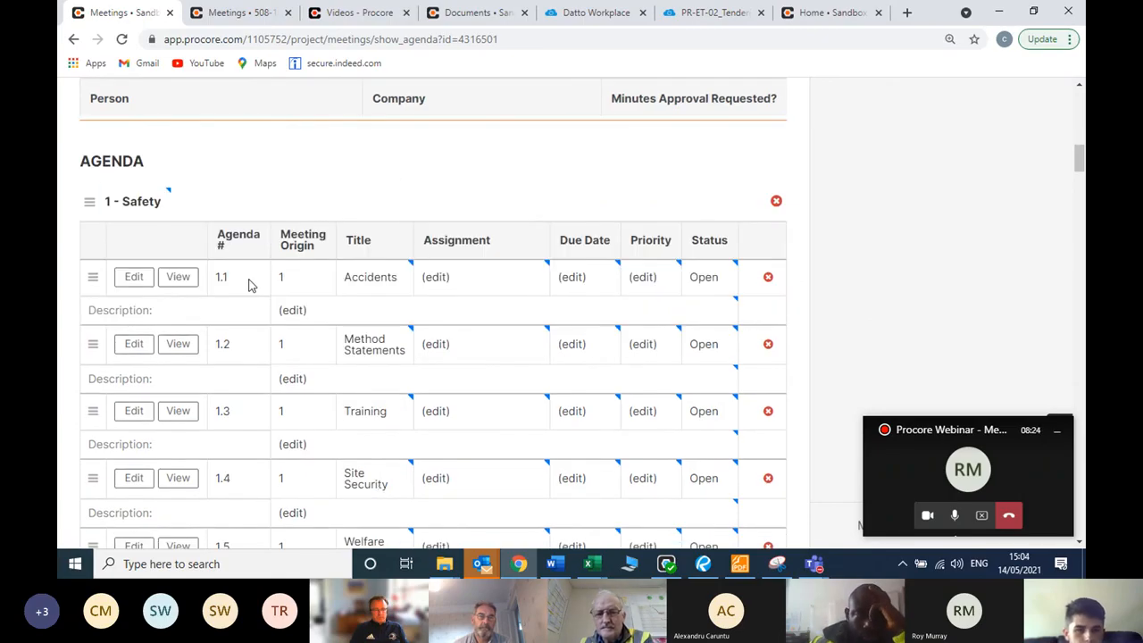
scroll(378, 235, down, 2)
scroll(375, 196, down, 2)
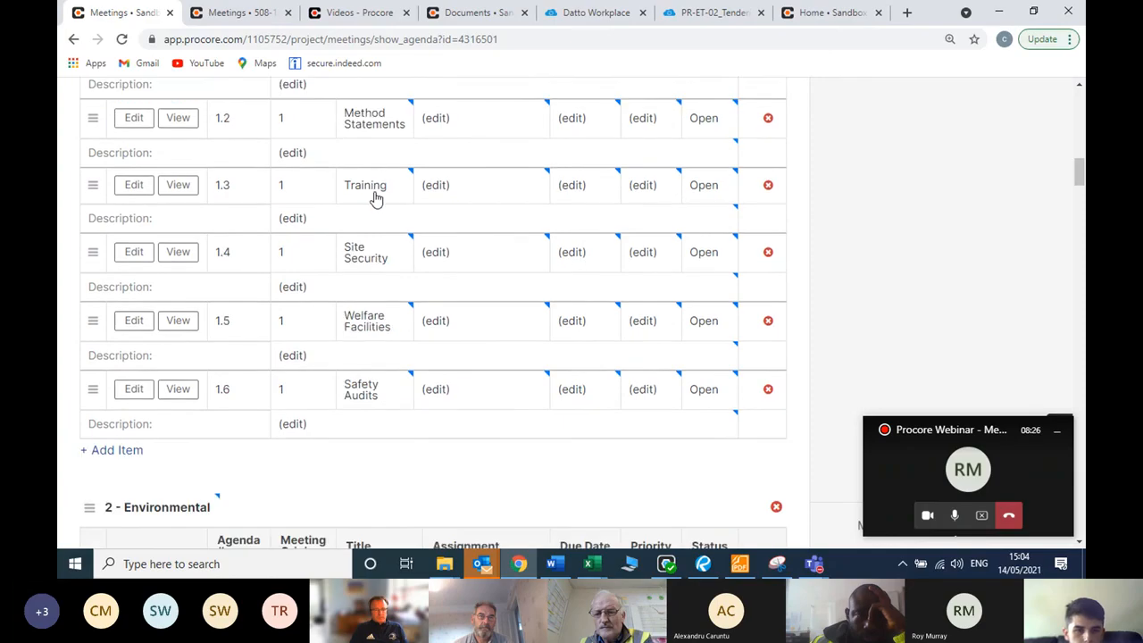
scroll(237, 354, down, 3)
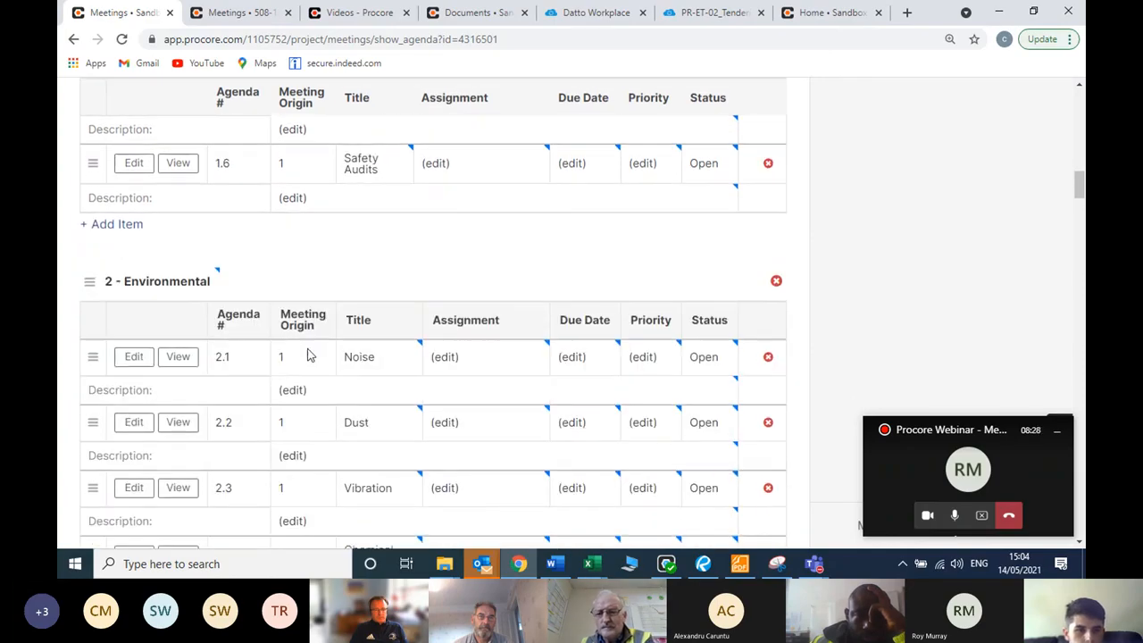
scroll(339, 272, down, 3)
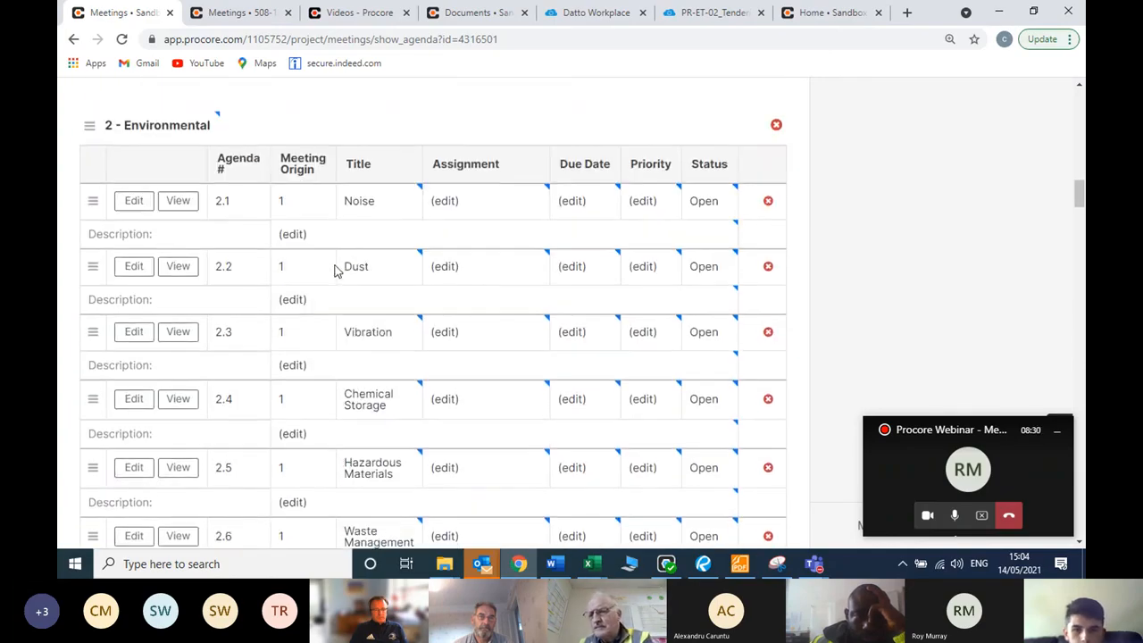
scroll(338, 270, down, 6)
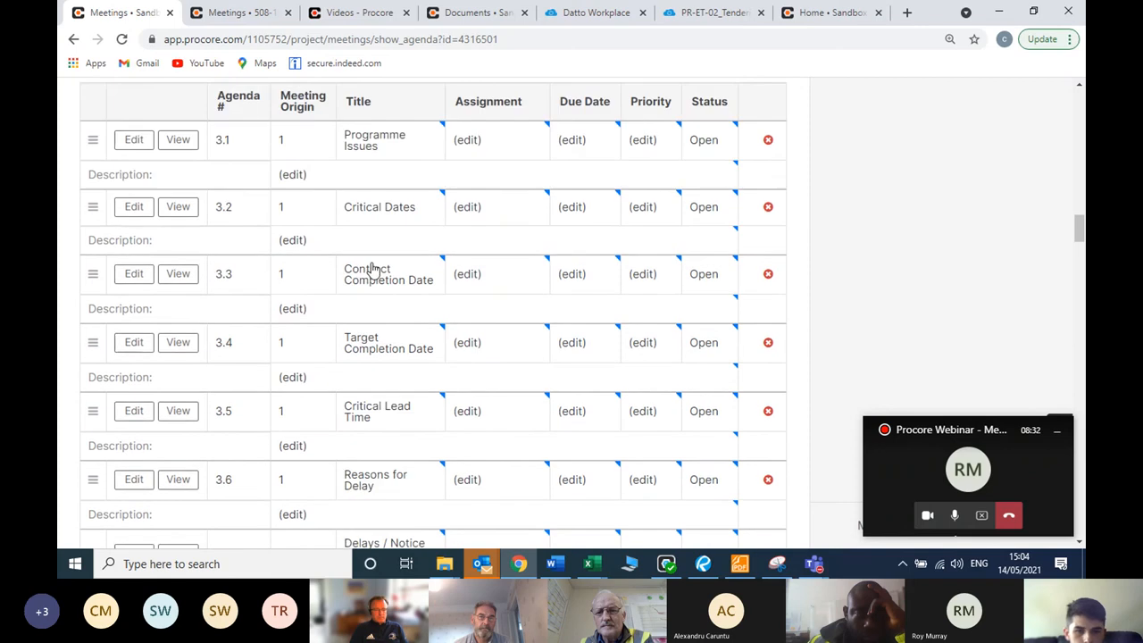
scroll(378, 272, down, 5)
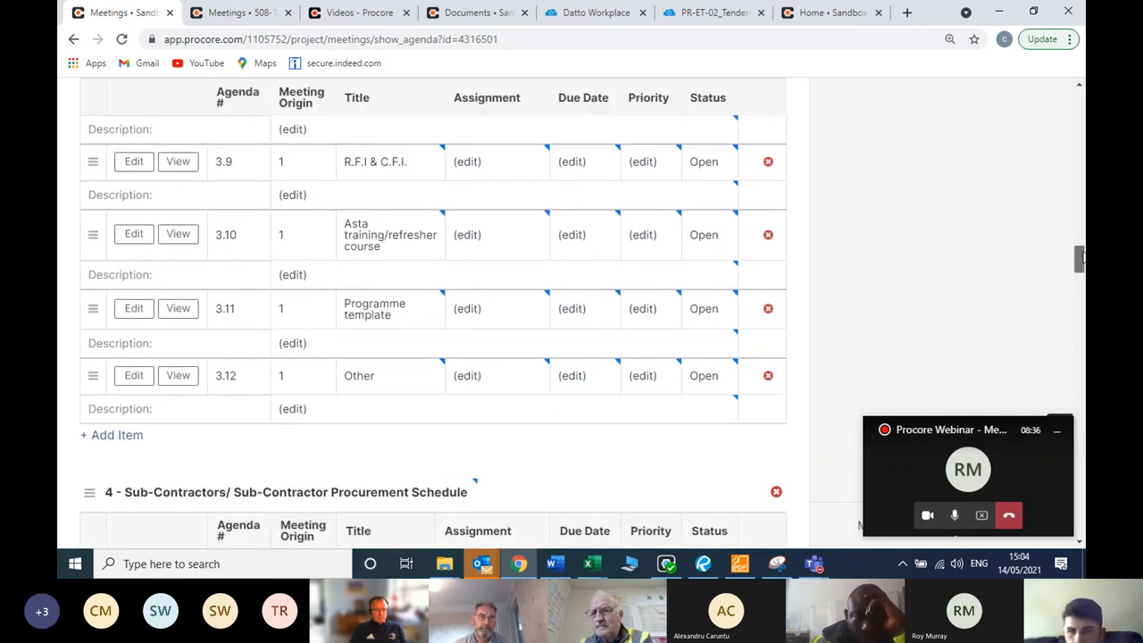
- Distribute the meeting agenda by email to all attendees
drag(1082, 257, 1079, 98)
scroll(590, 267, down, 1)
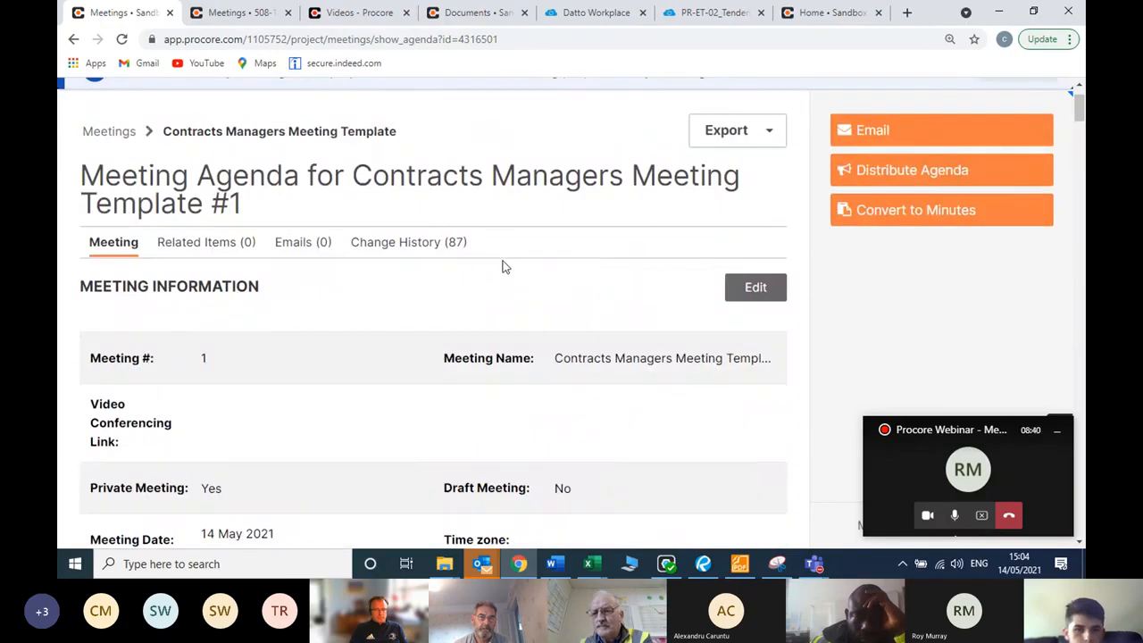
scroll(480, 281, down, 6)
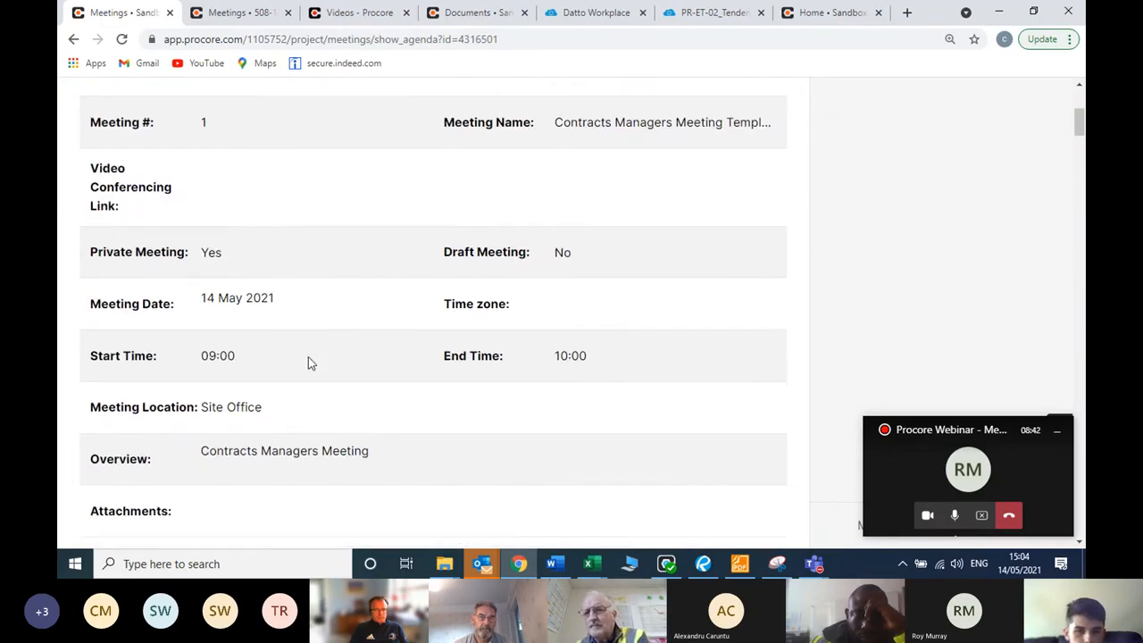
scroll(473, 285, up, 5)
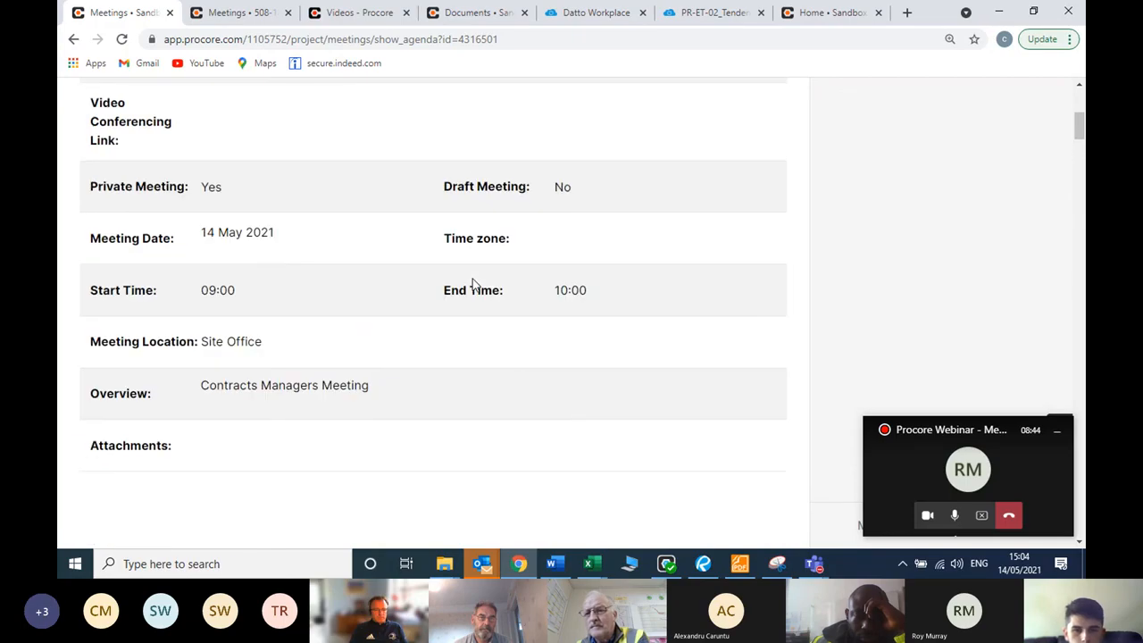
scroll(706, 283, up, 1)
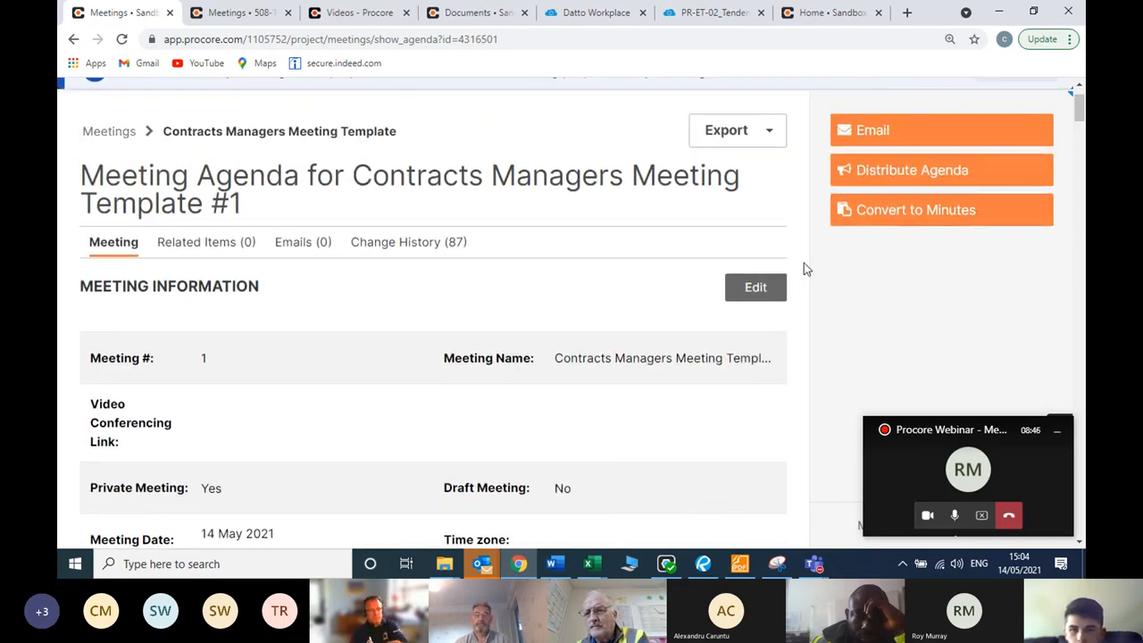
click(985, 171)
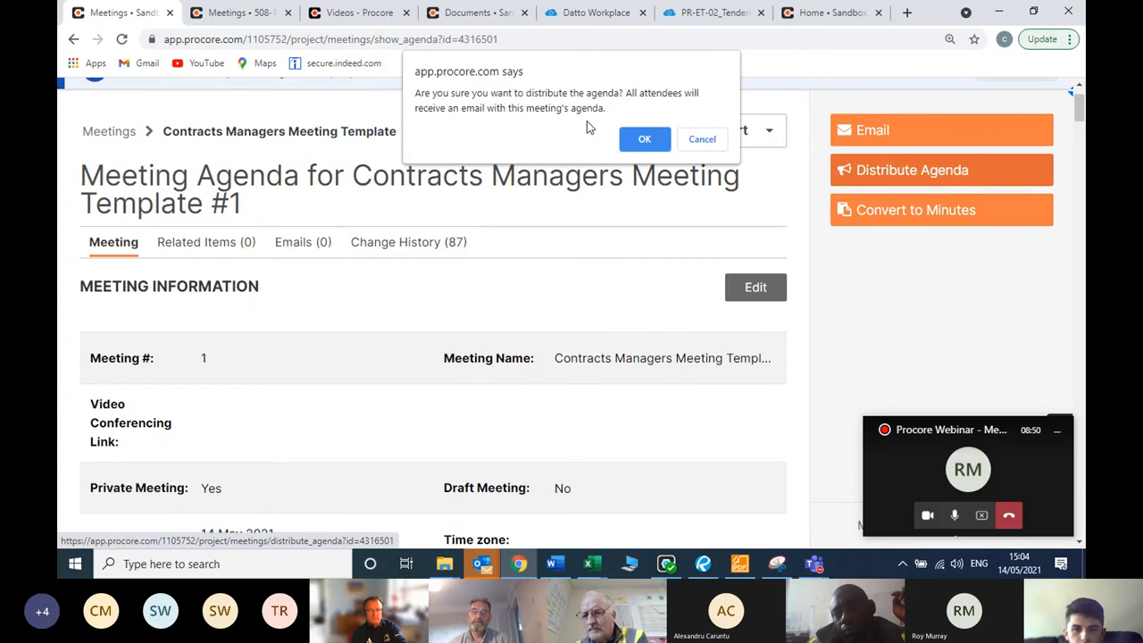
click(644, 139)
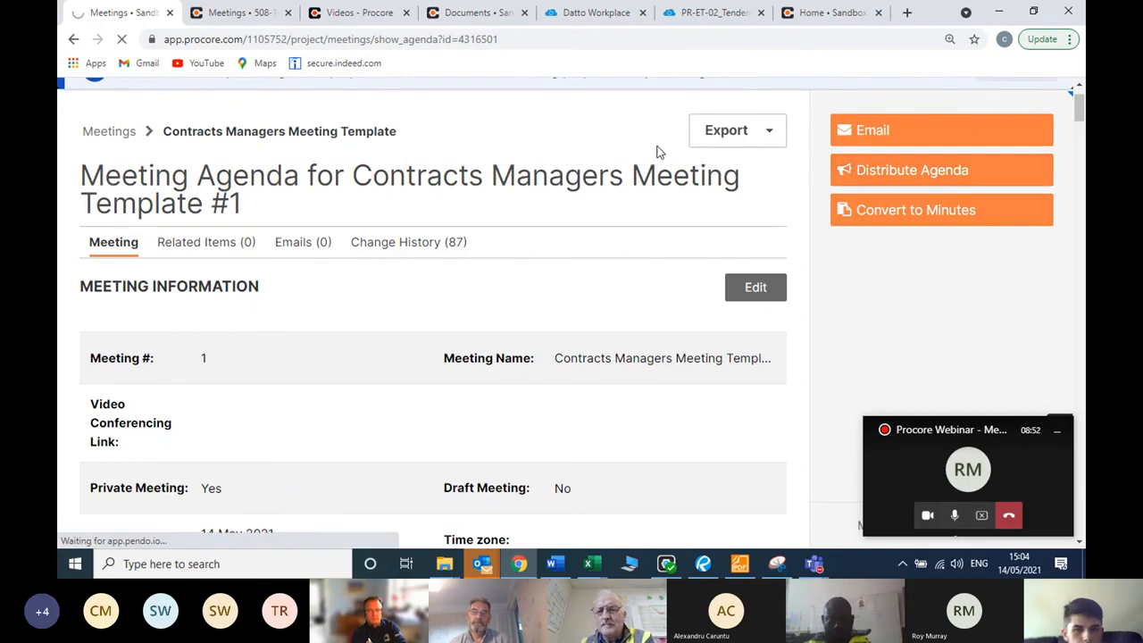
- Examine the distributed agenda's heading and its meeting information
scroll(453, 252, down, 2)
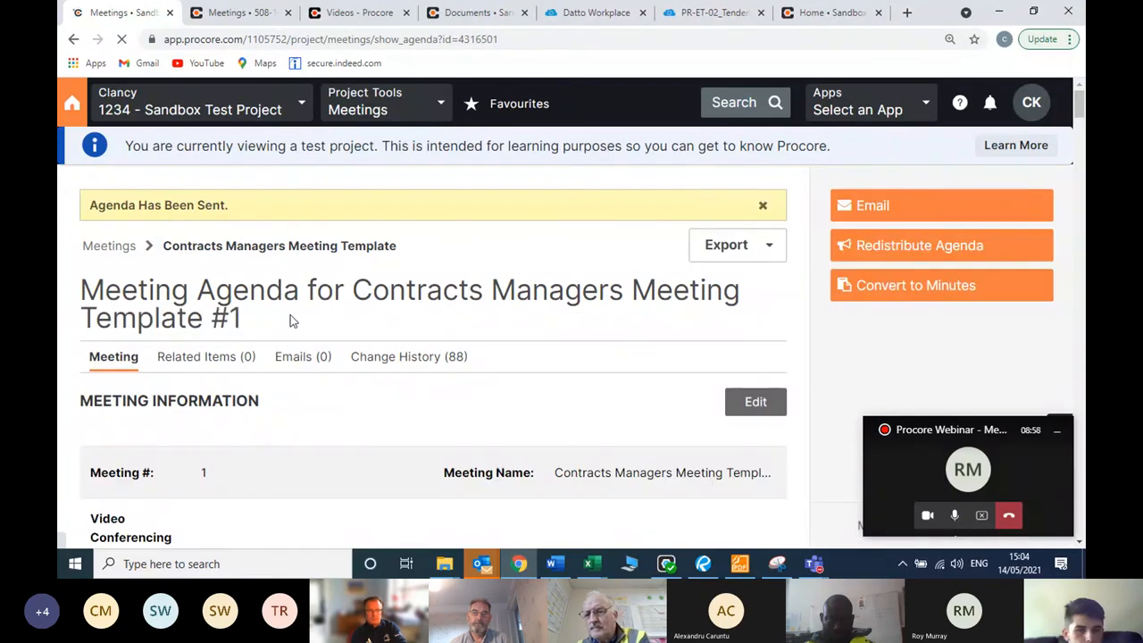
scroll(421, 304, down, 1)
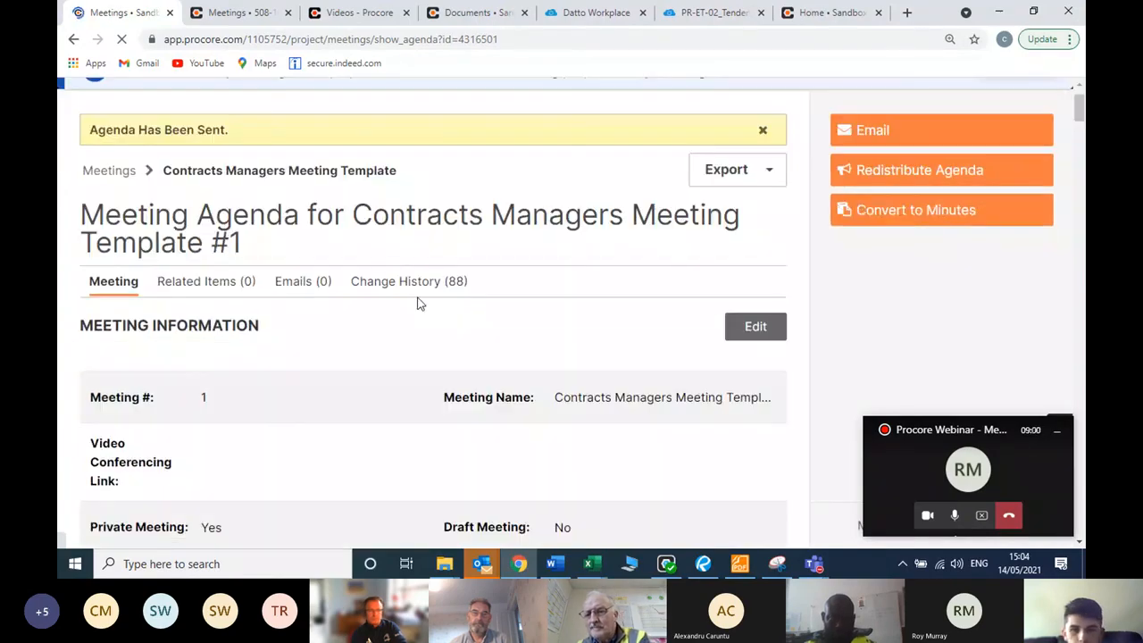
drag(421, 303, 422, 311)
click(390, 250)
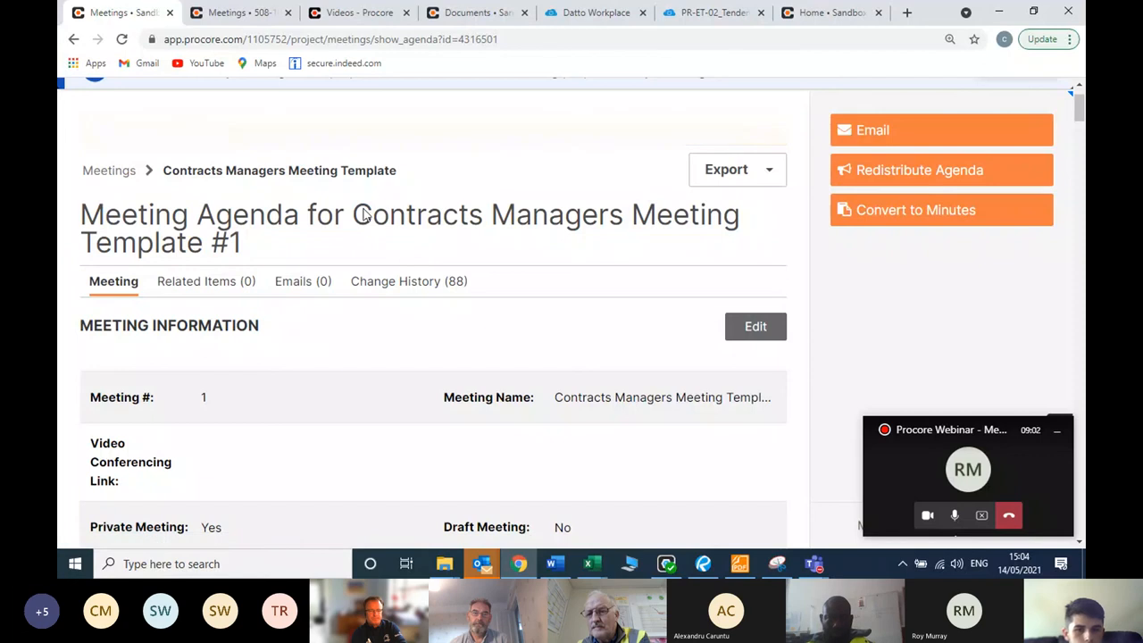
scroll(362, 214, up, 1)
scroll(355, 217, down, 2)
scroll(349, 219, up, 2)
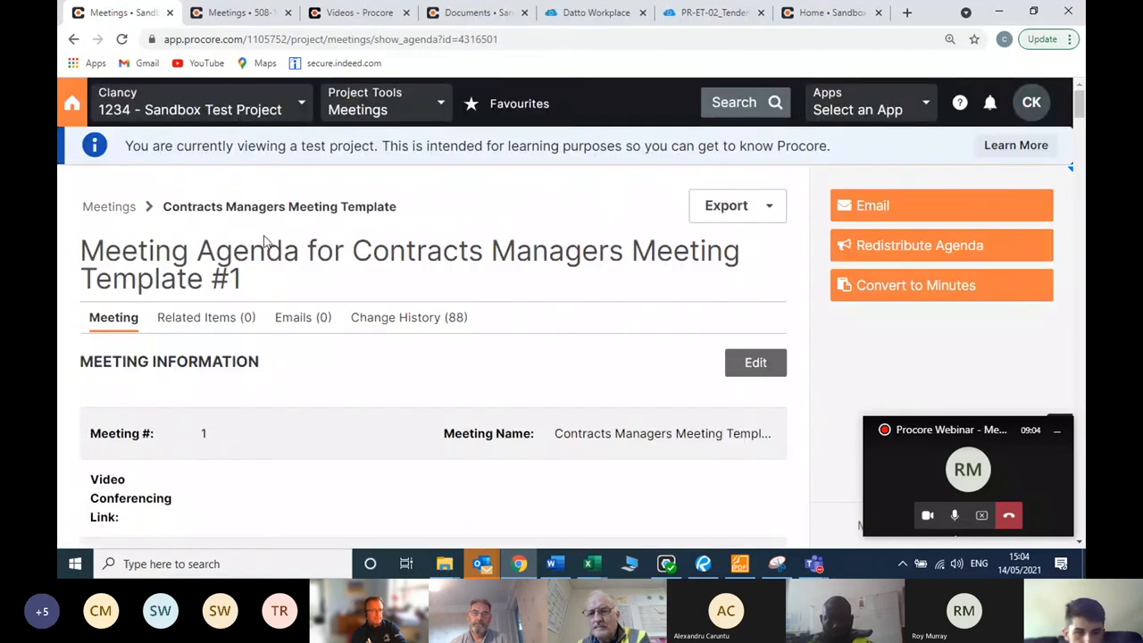
scroll(314, 255, down, 4)
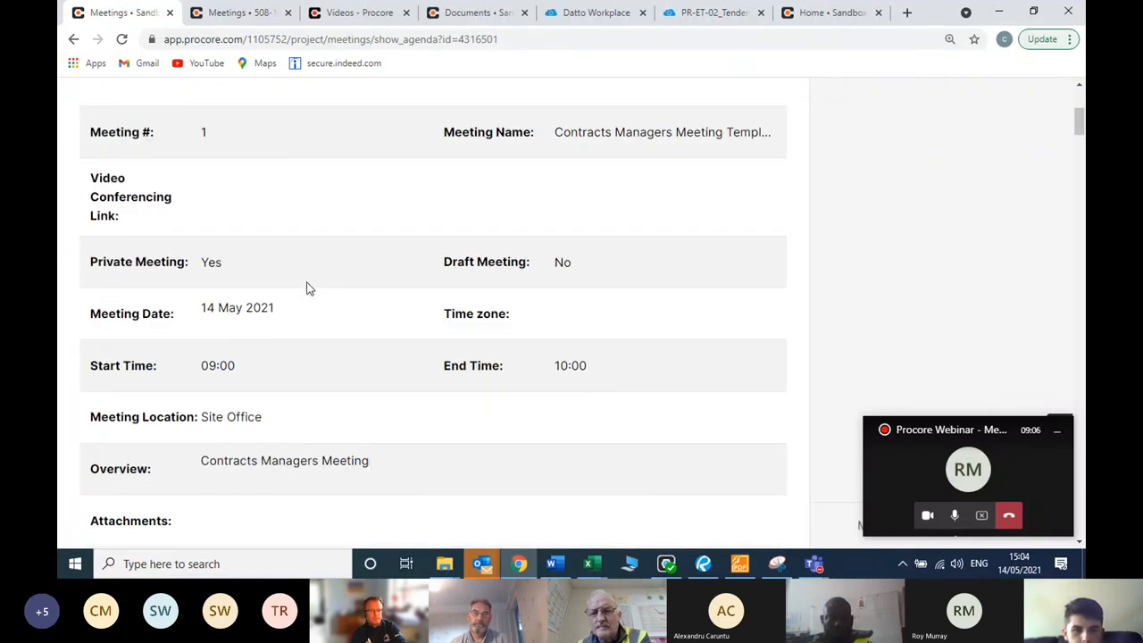
- Review the distributed agenda's information and attendees, and convert the Contracts Managers meeting to minutes
scroll(306, 289, down, 7)
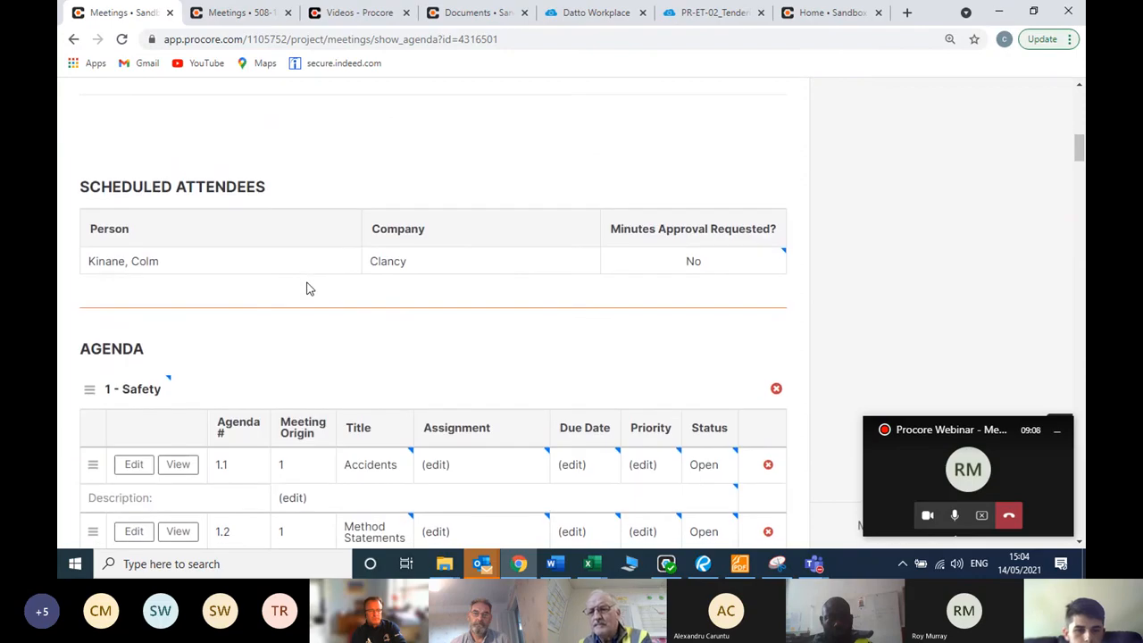
scroll(307, 289, up, 3)
scroll(306, 289, up, 6)
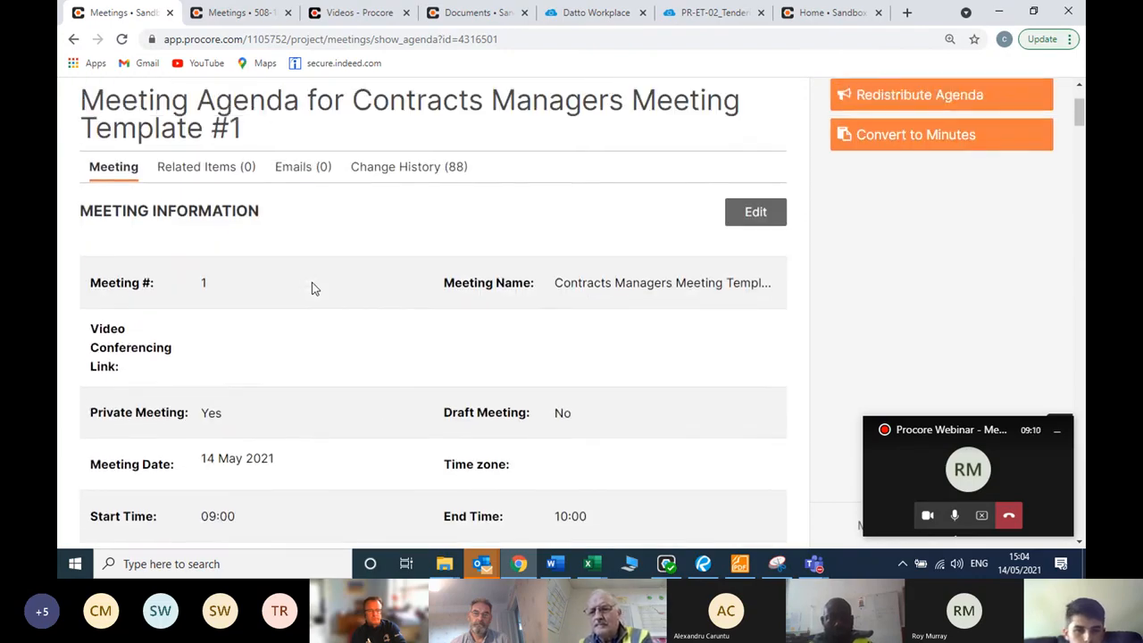
scroll(307, 285, up, 1)
scroll(307, 286, down, 3)
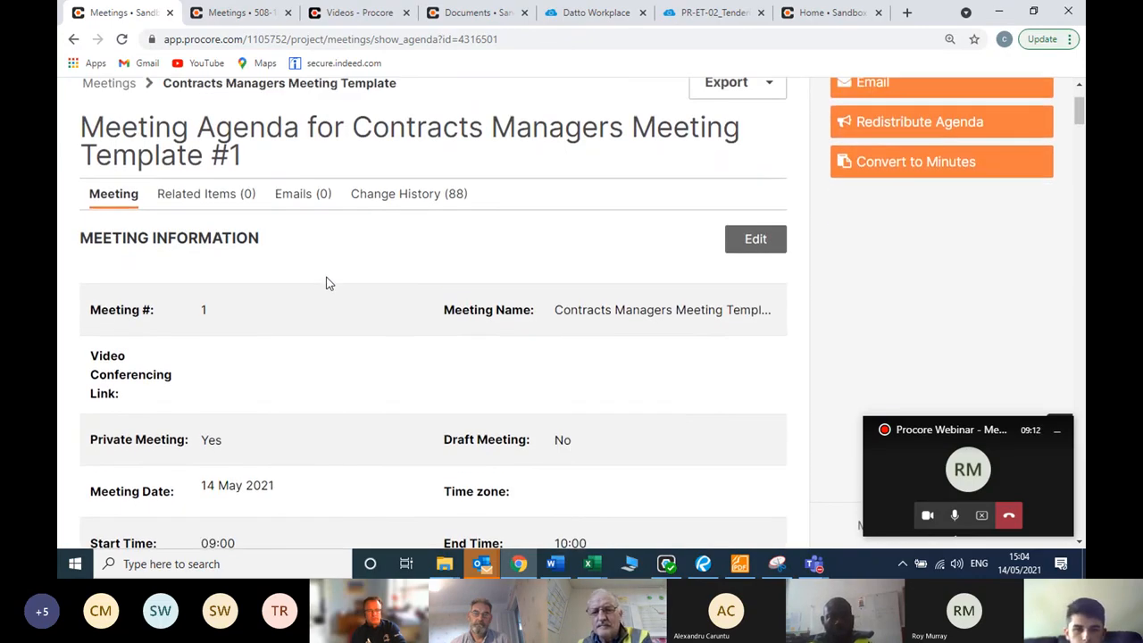
scroll(327, 283, up, 2)
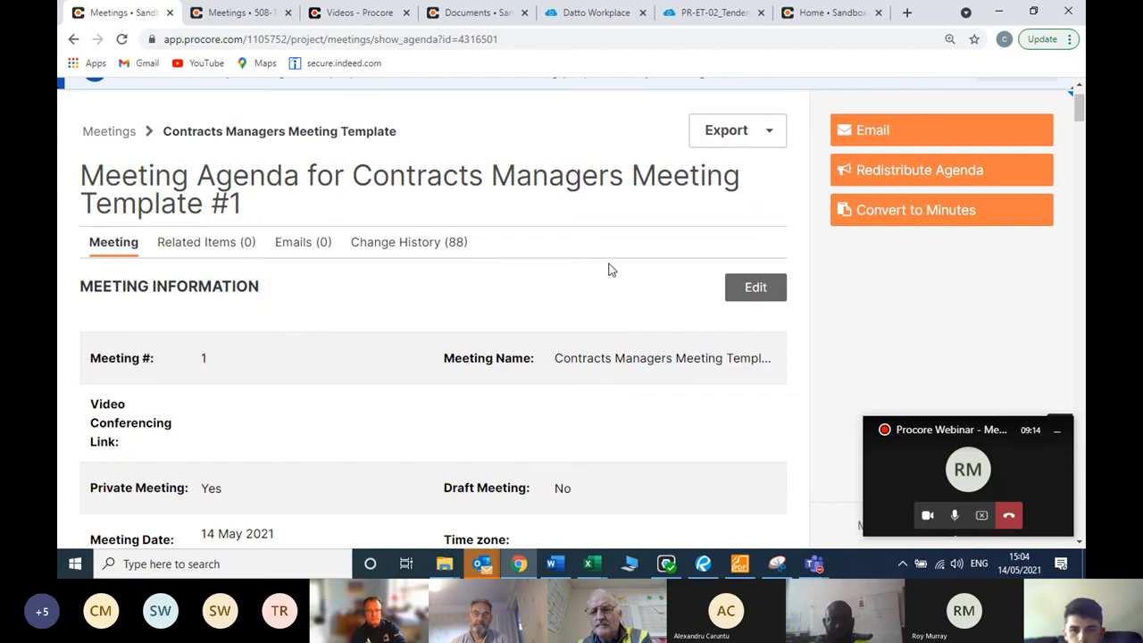
scroll(680, 250, up, 1)
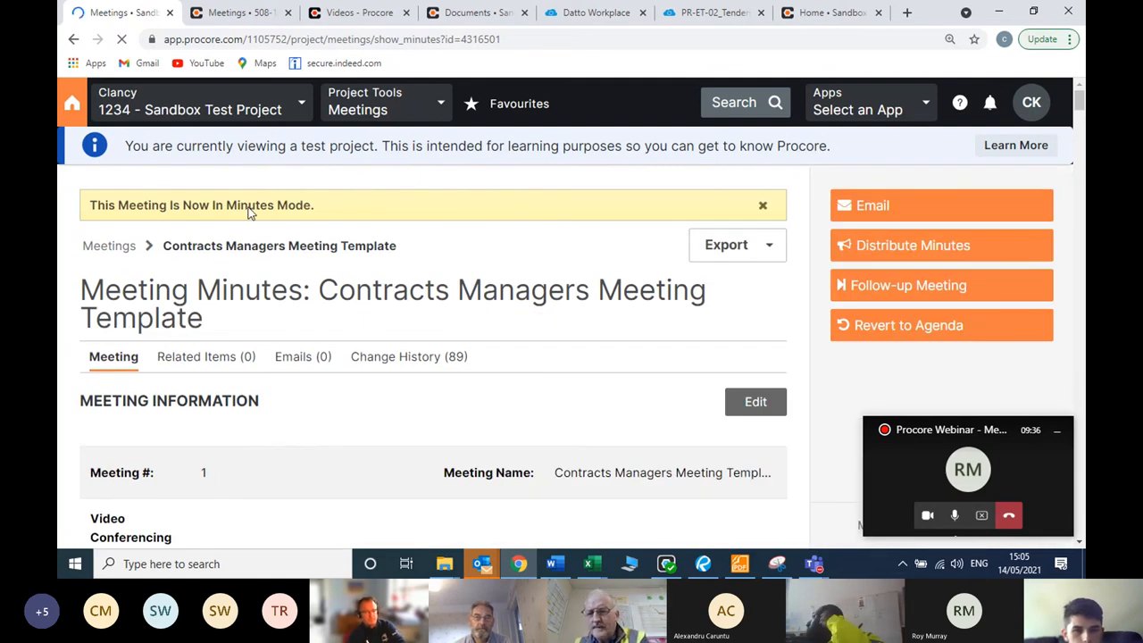
- Mark the Clancy attendee as present in the minutes' scheduled attendees table
scroll(280, 207, down, 10)
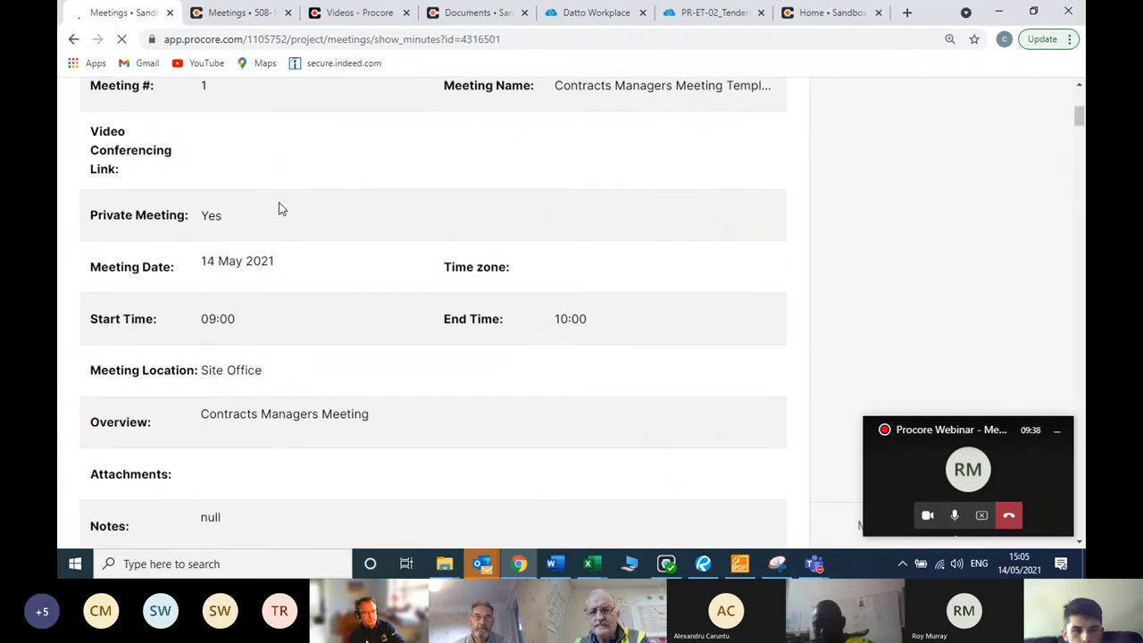
scroll(279, 207, down, 1)
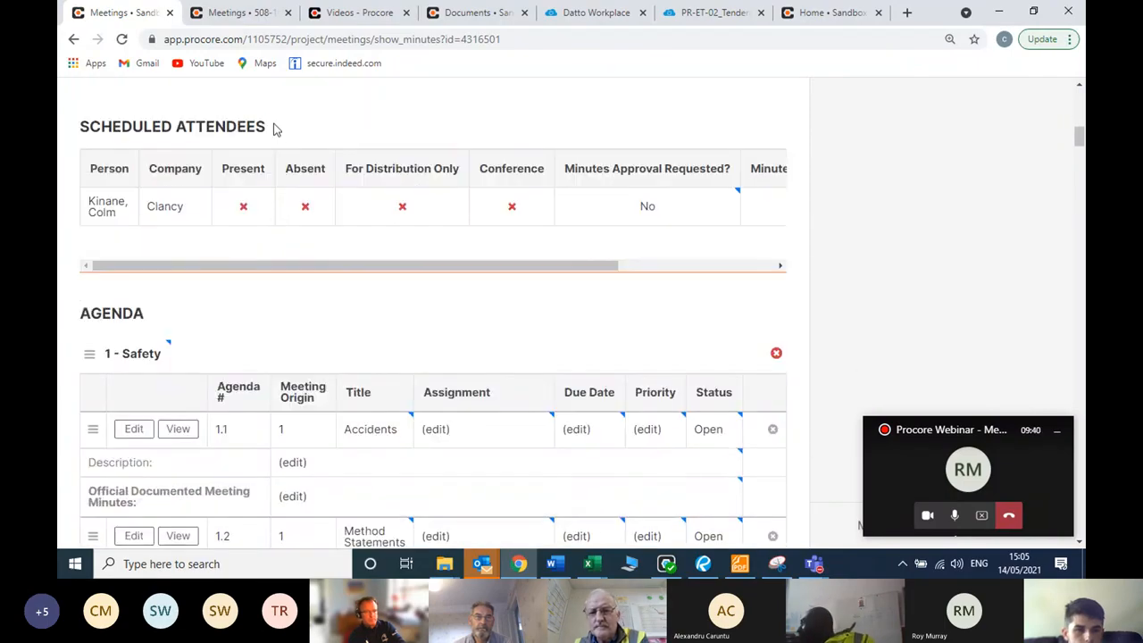
drag(274, 129, 70, 127)
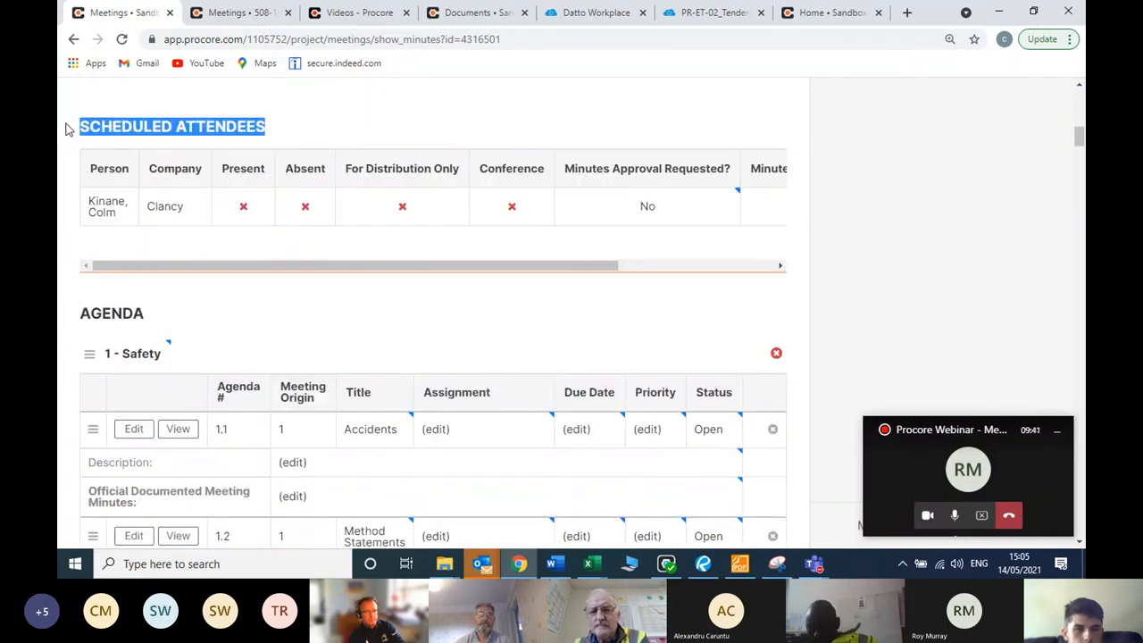
click(305, 131)
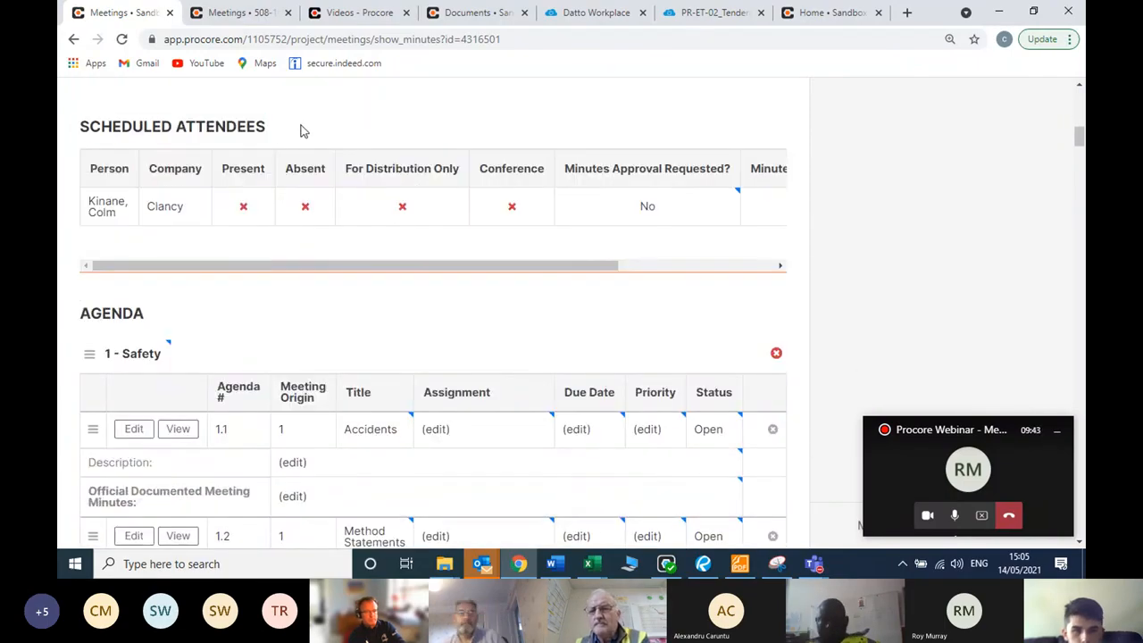
click(245, 209)
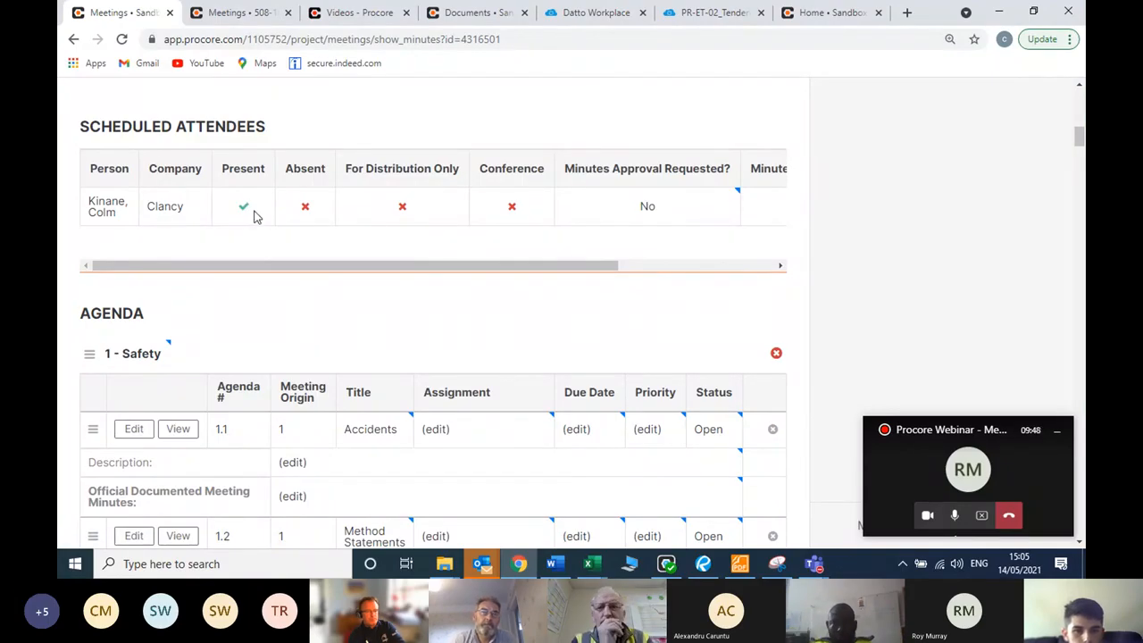
- Record "ghdskbdsf;kjddsldbfjlg" as the official documented meeting minutes of Safety item 1.1 Accidents and save the entry
scroll(259, 222, down, 2)
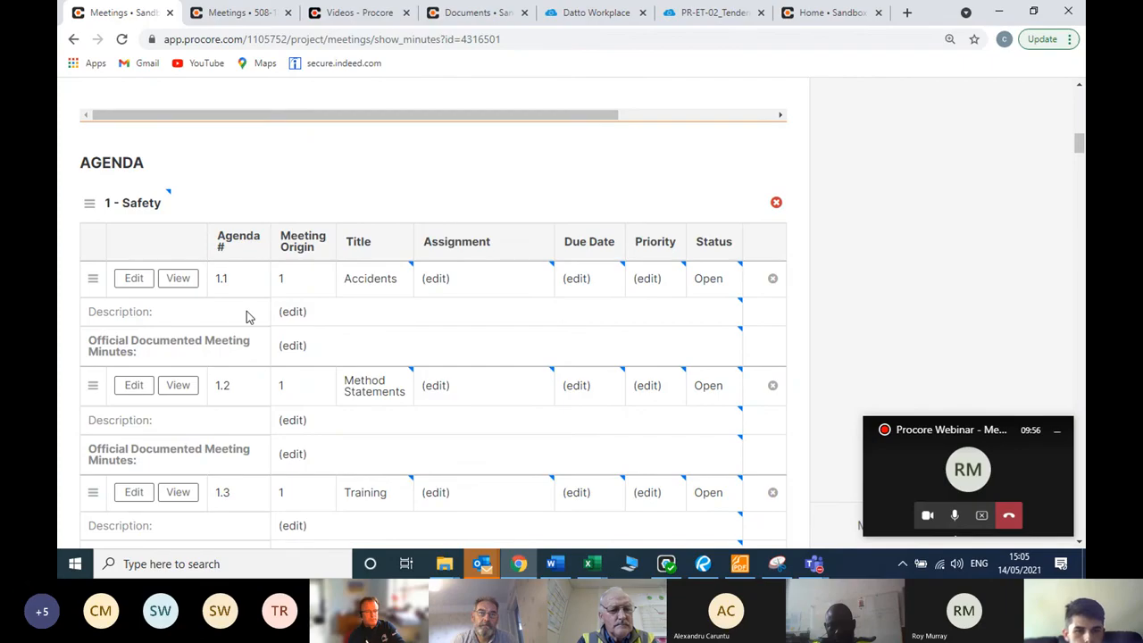
click(348, 351)
scroll(428, 381, down, 1)
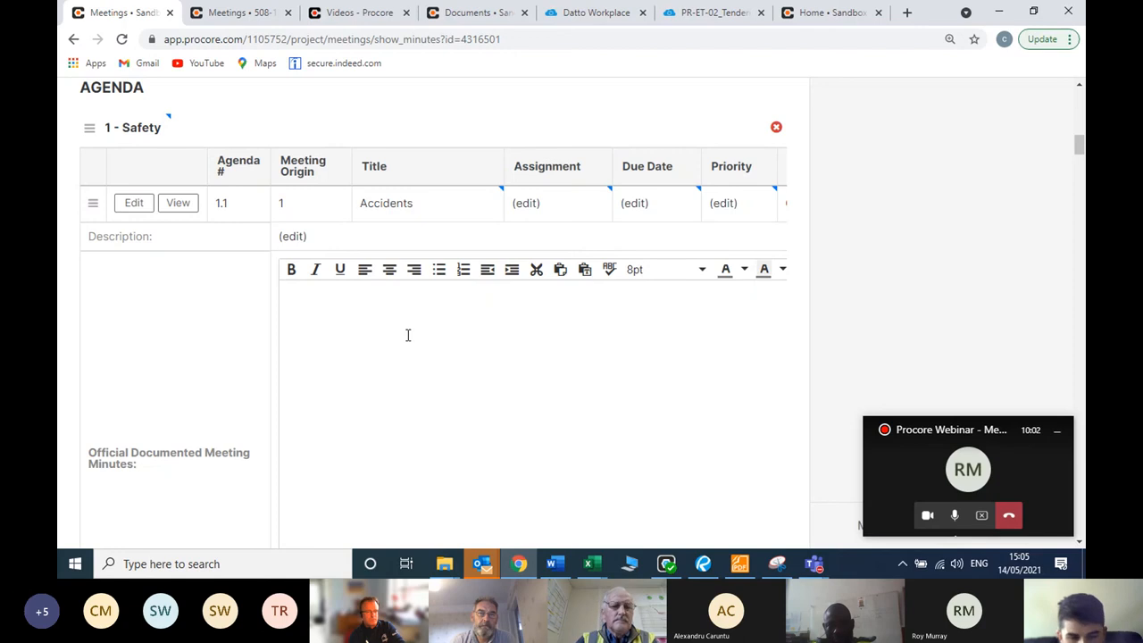
text(ghdskbdsf;kjdds)
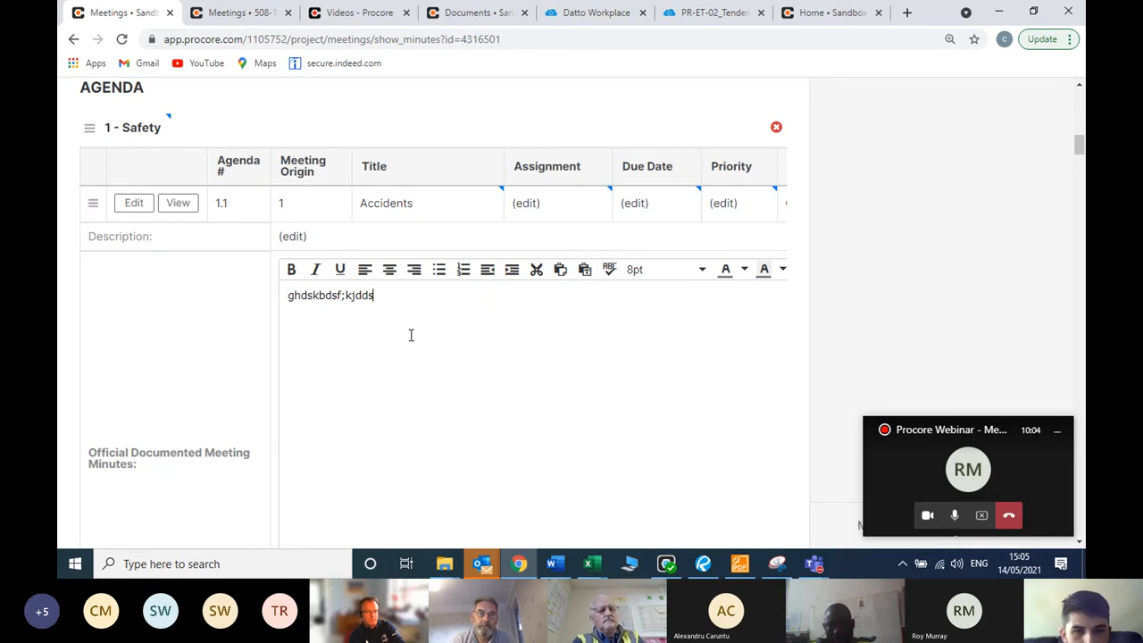
text(ldbfjlg)
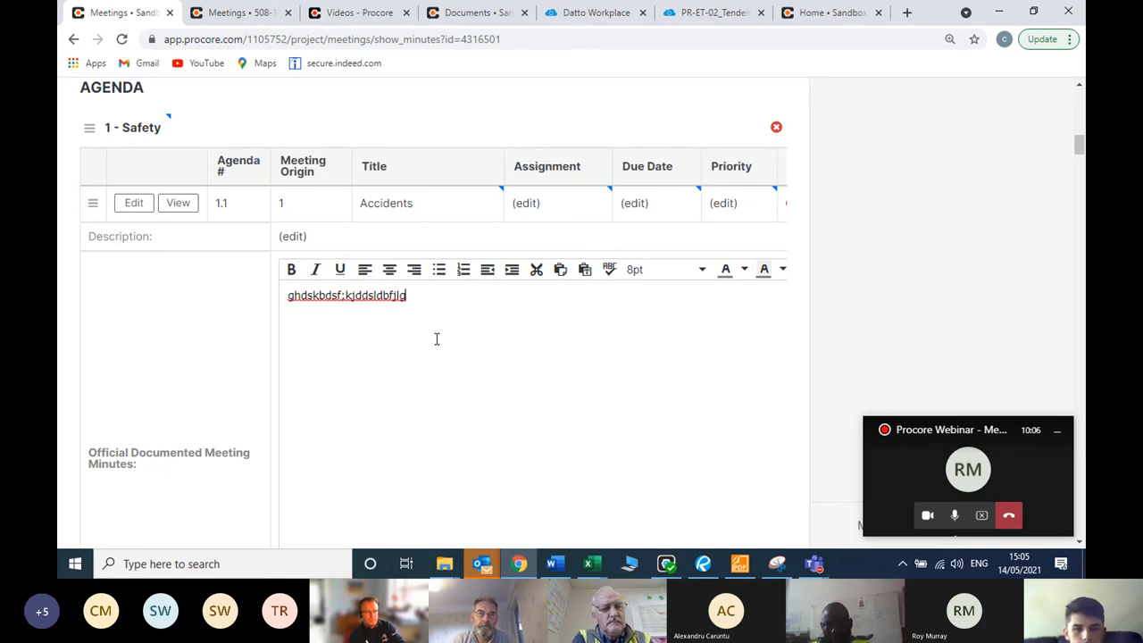
scroll(437, 338, down, 2)
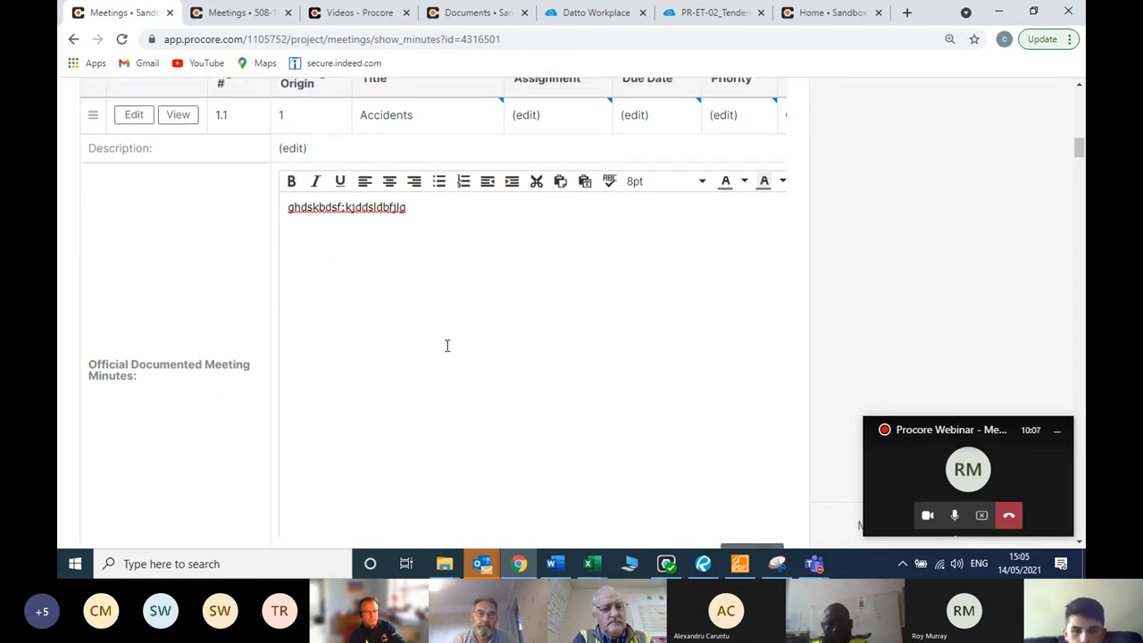
click(833, 531)
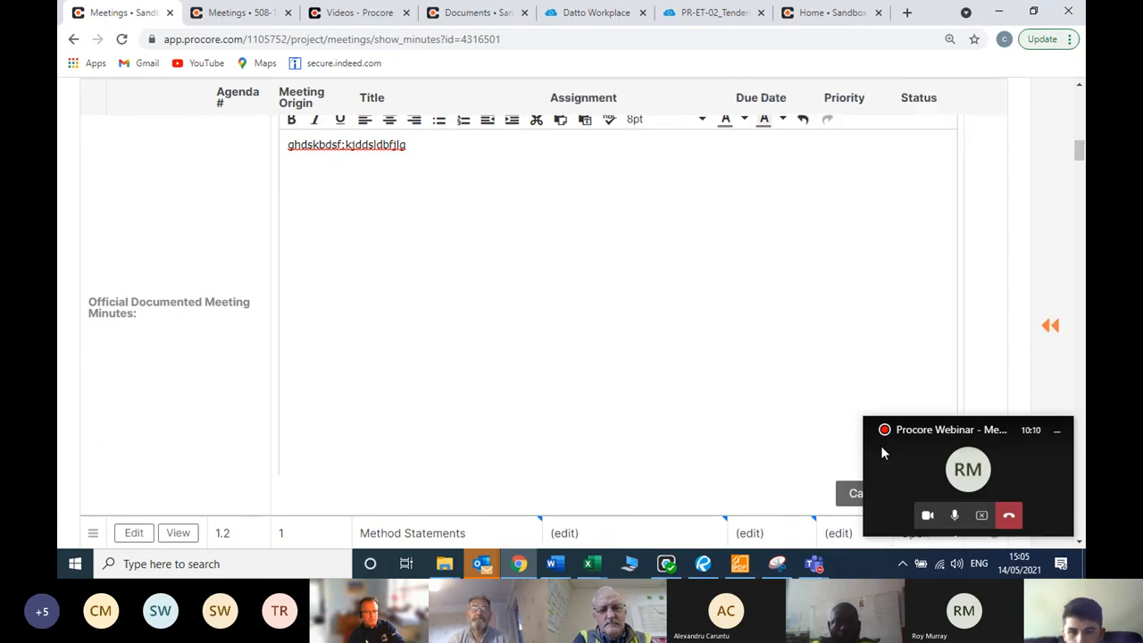
drag(881, 445, 74, 452)
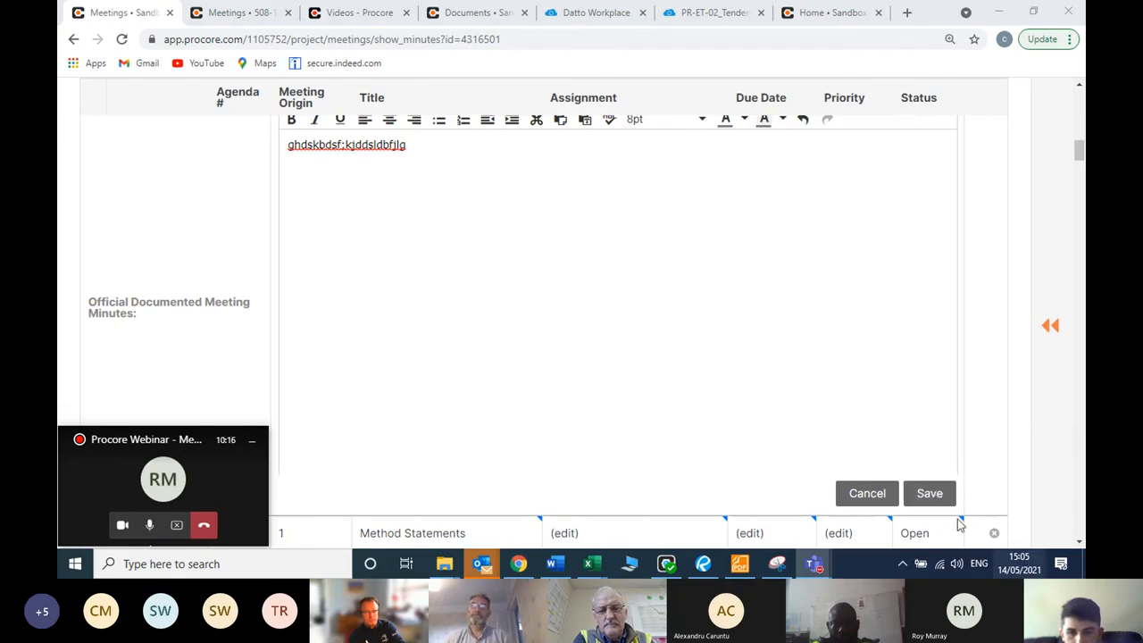
click(929, 493)
- Assign Safety item 1.1 Accidents to the Clancy attendee who was marked present and confirm the assignee
scroll(444, 292, up, 5)
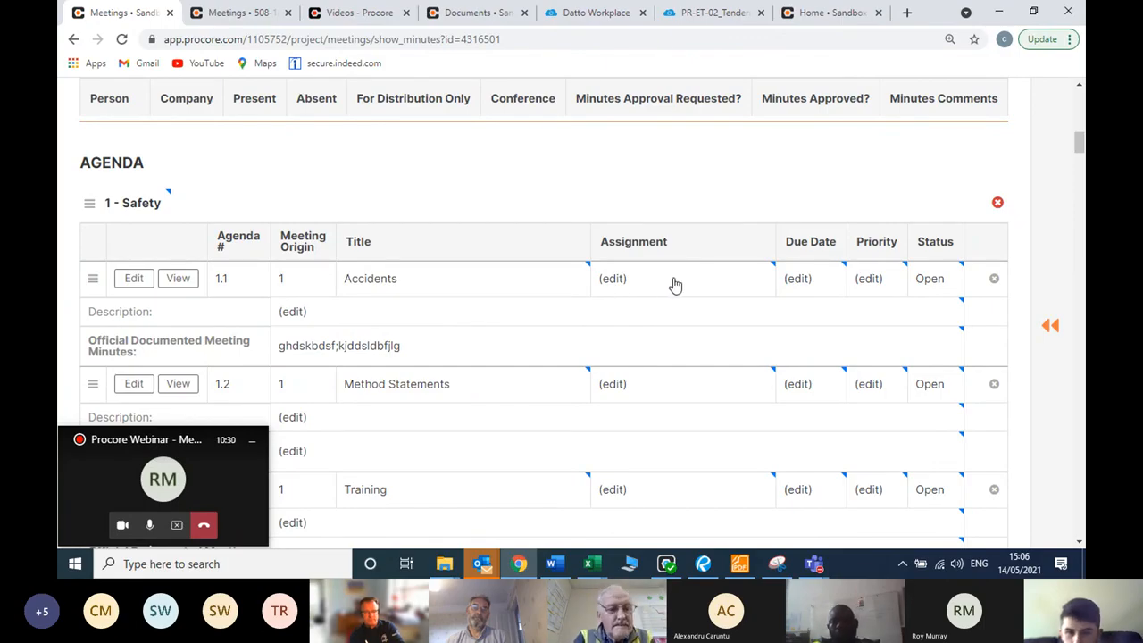
drag(678, 242, 602, 242)
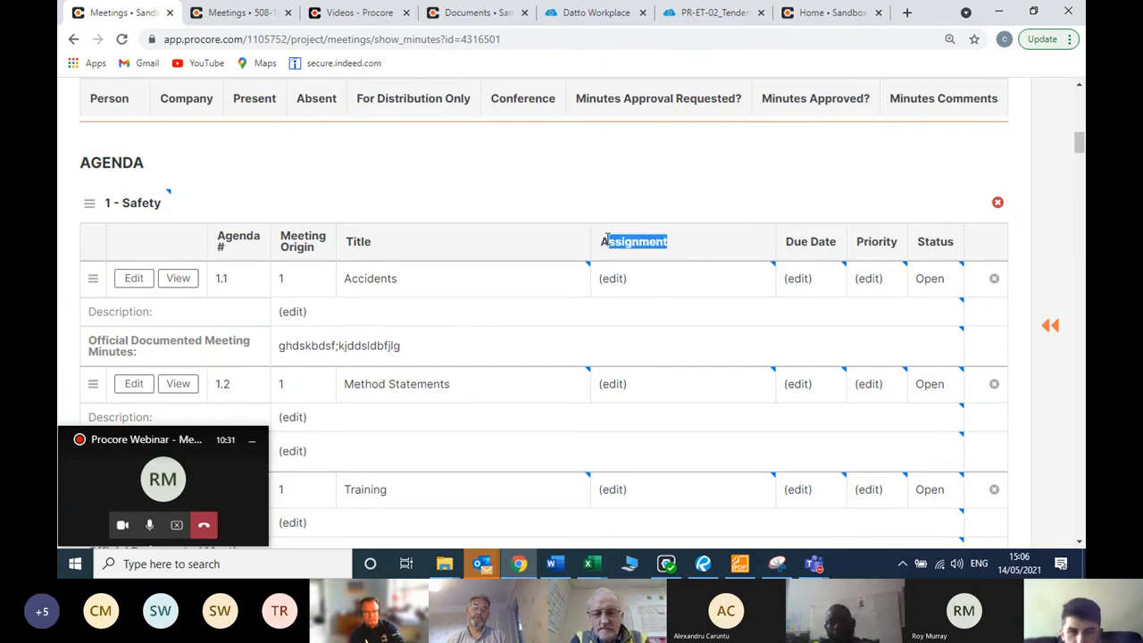
click(671, 272)
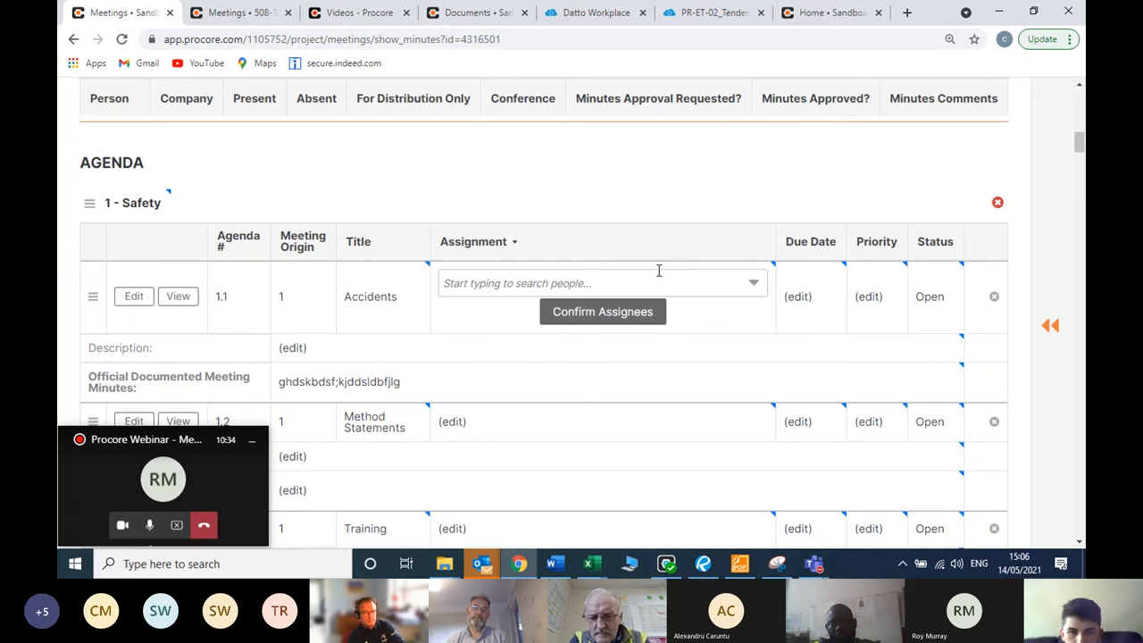
click(753, 284)
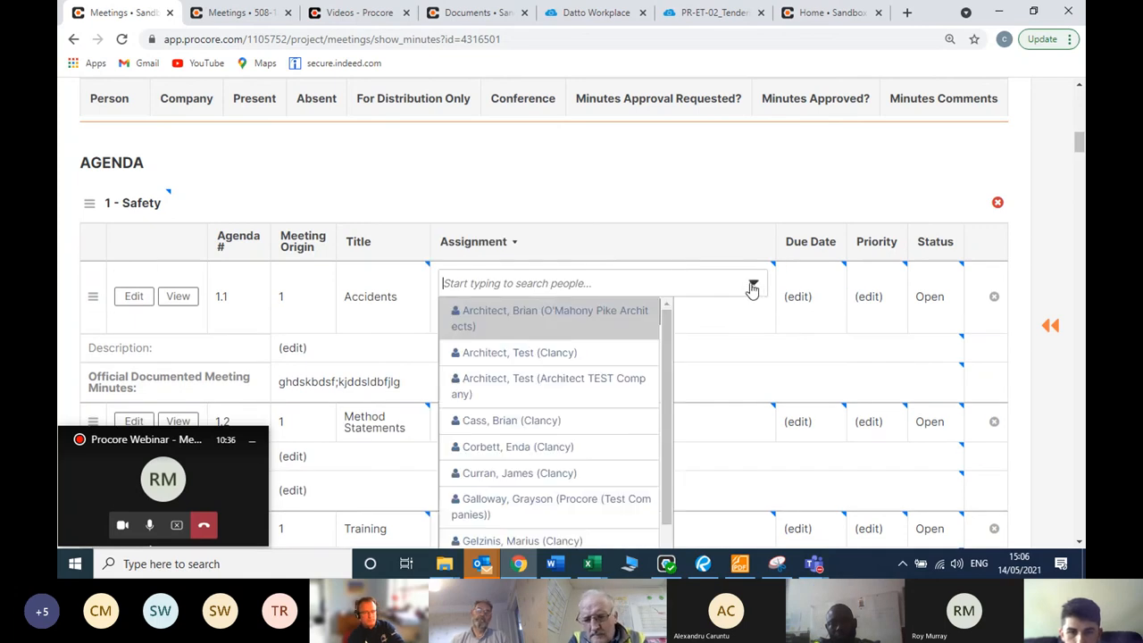
scroll(553, 317, down, 3)
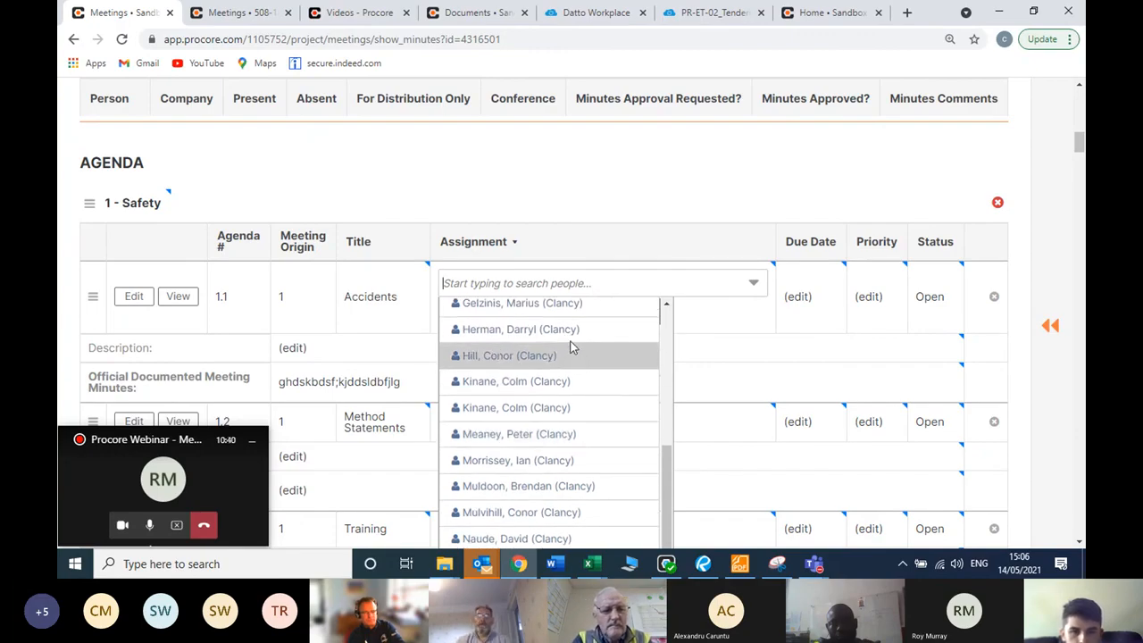
click(599, 384)
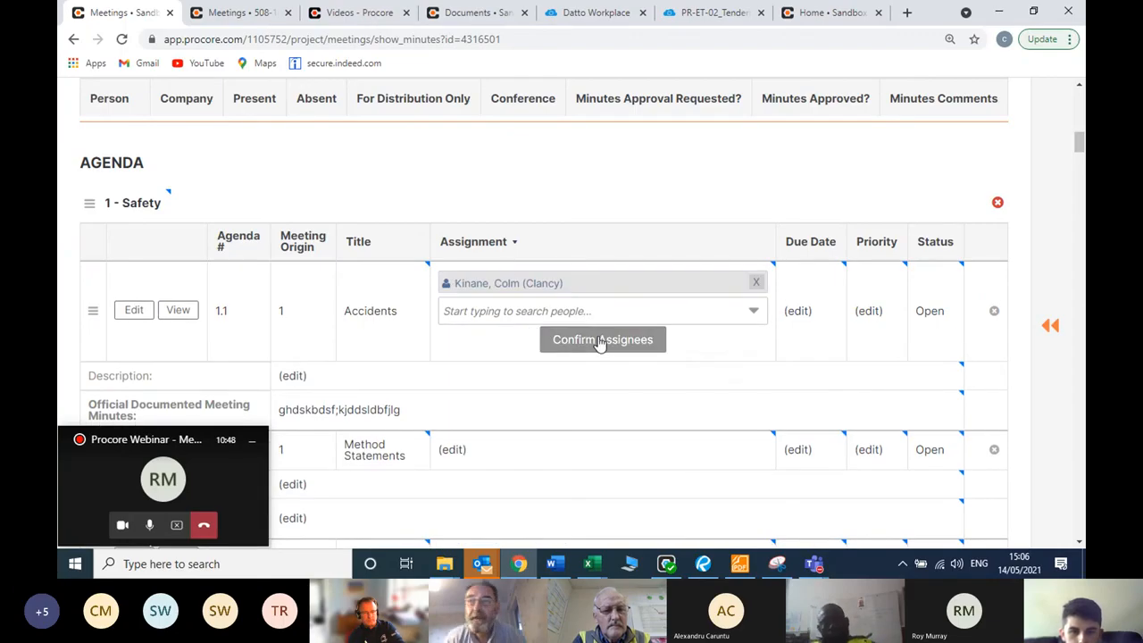
click(601, 340)
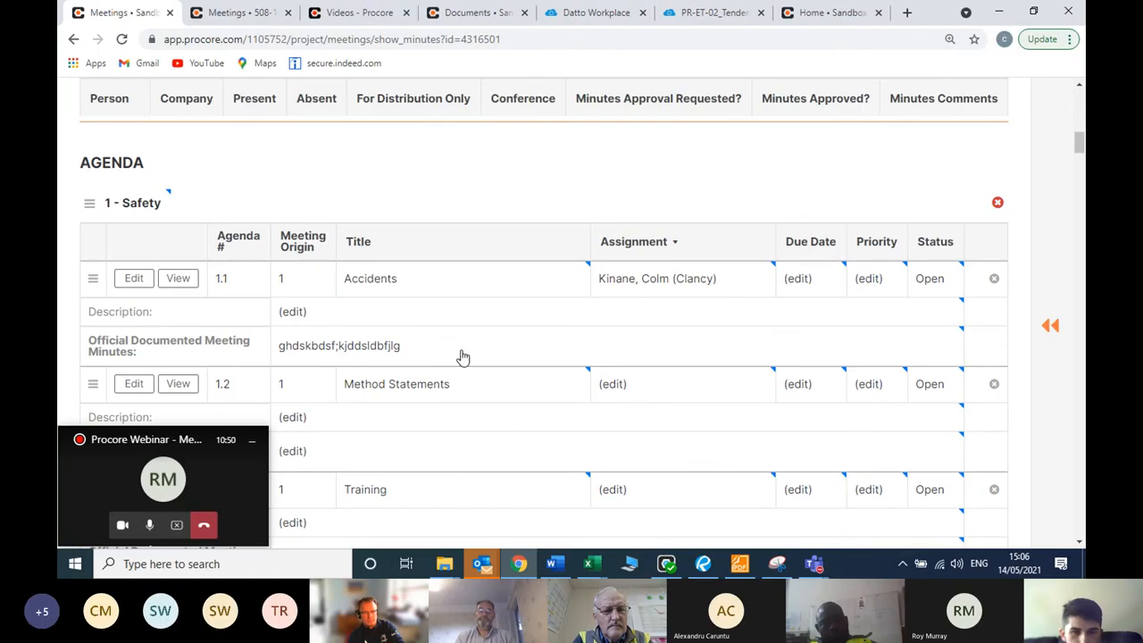
- Set the due date of item 1.1 Accidents to 21/05/2021 and its priority to Low
click(798, 278)
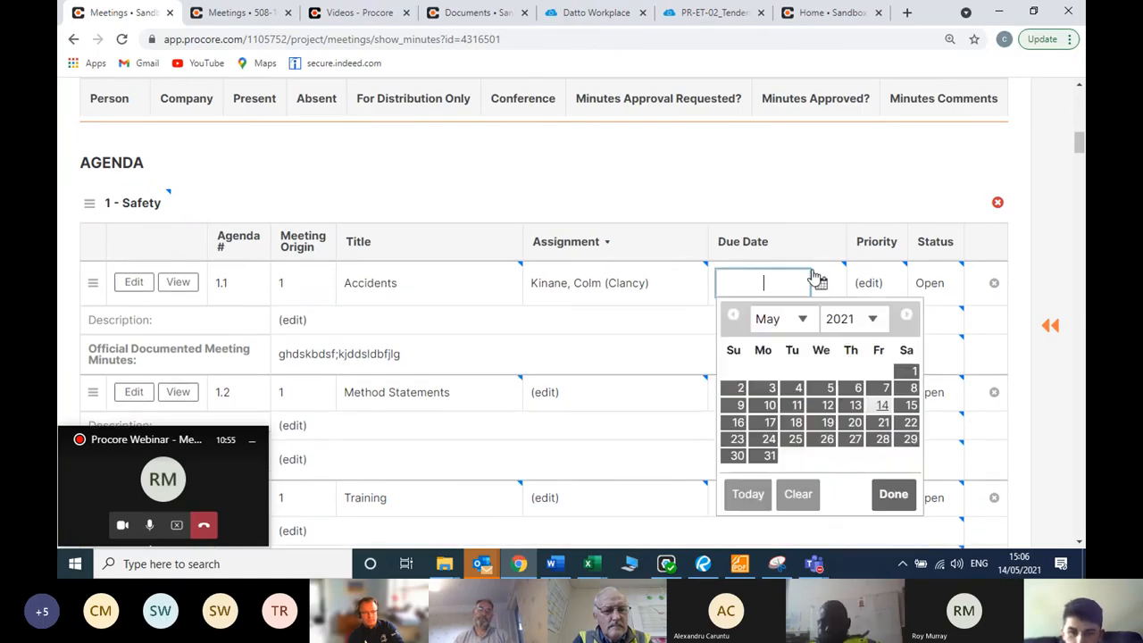
click(881, 423)
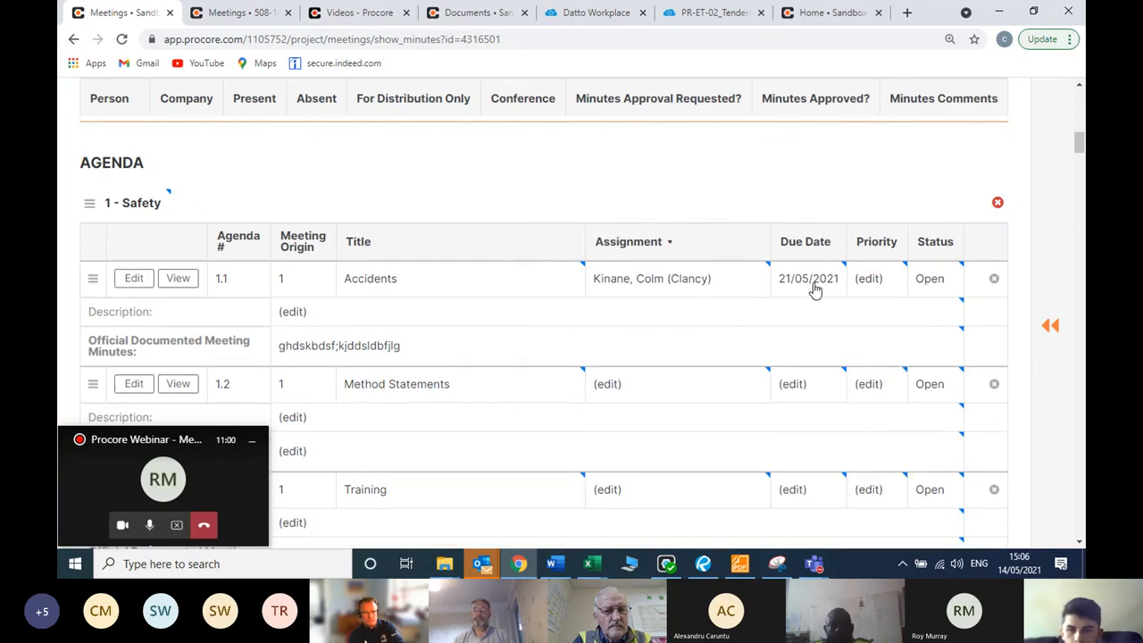
click(878, 278)
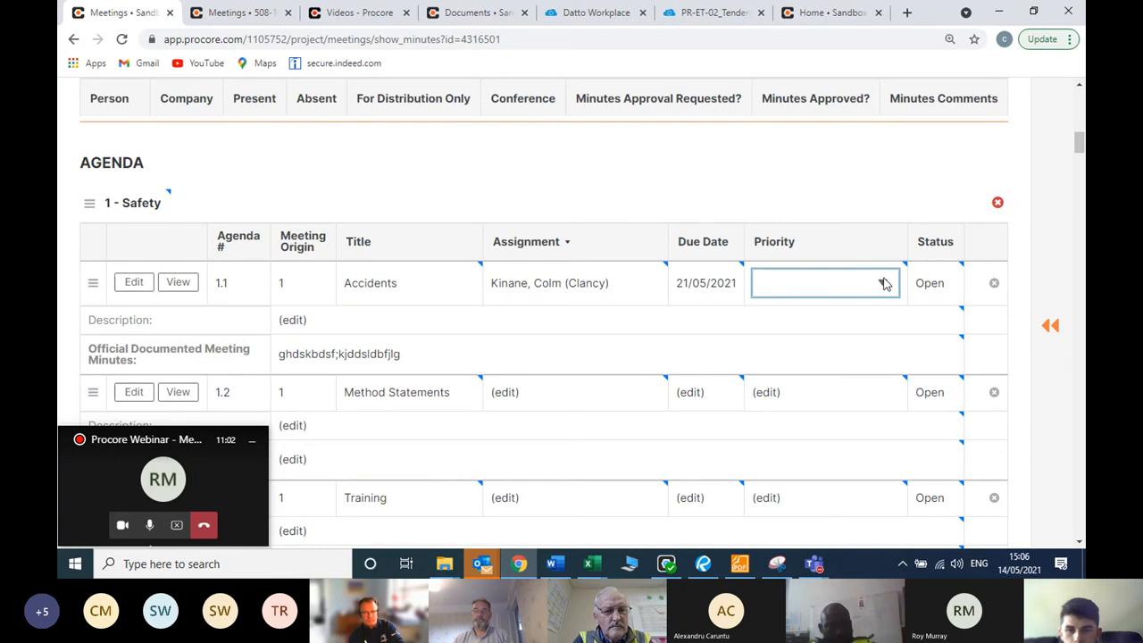
click(884, 283)
click(799, 375)
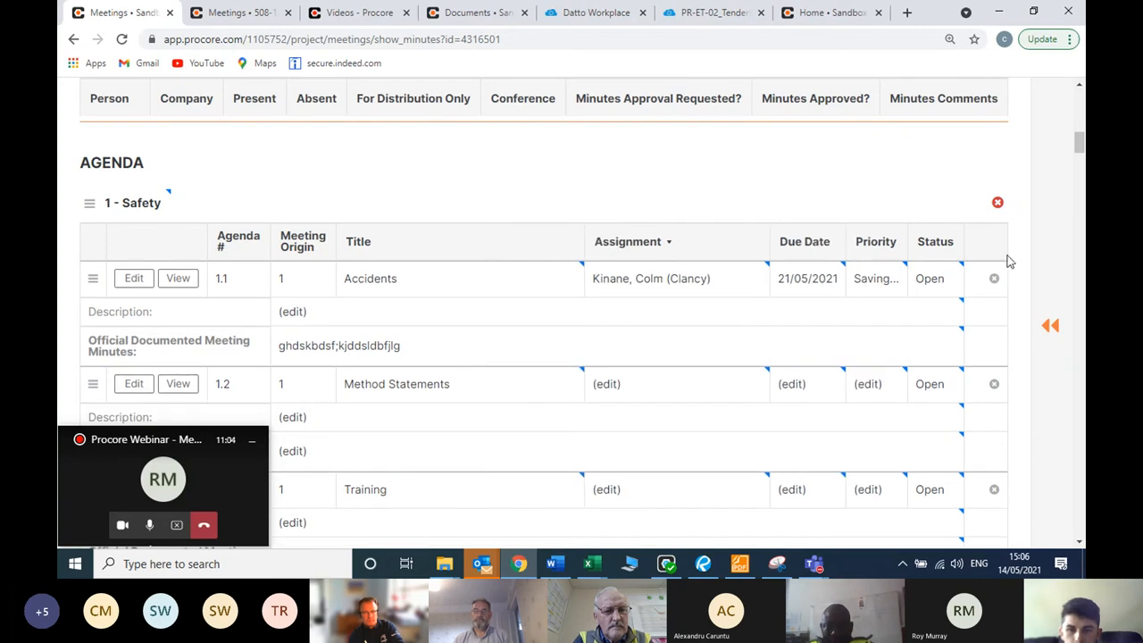
- Change the status of Safety item 1.1 Accidents to Closed
click(932, 291)
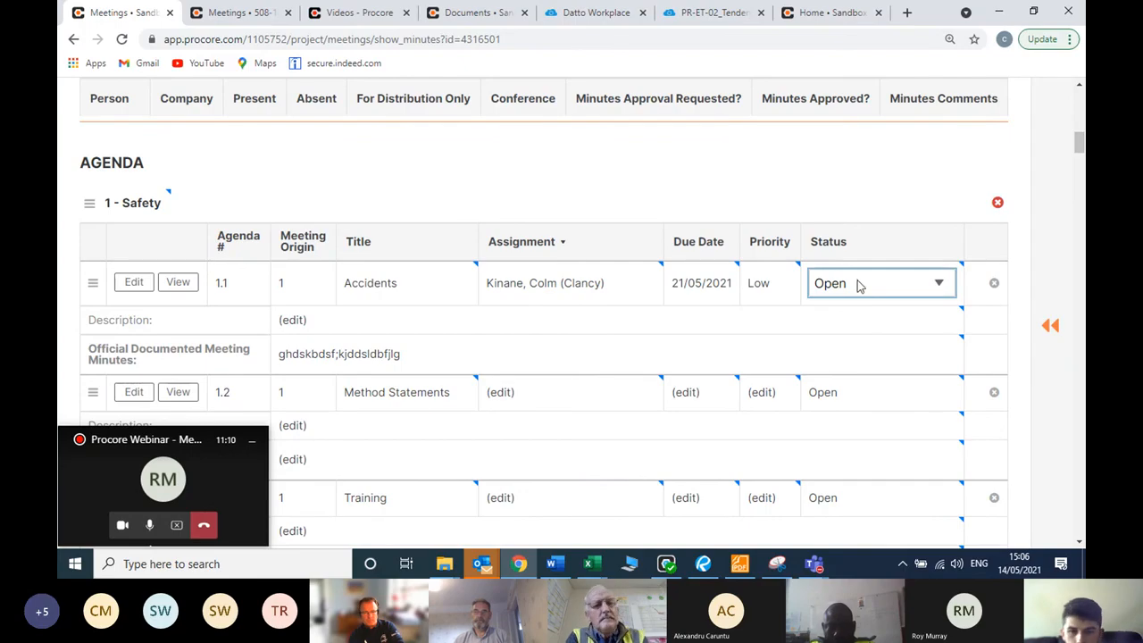
click(913, 286)
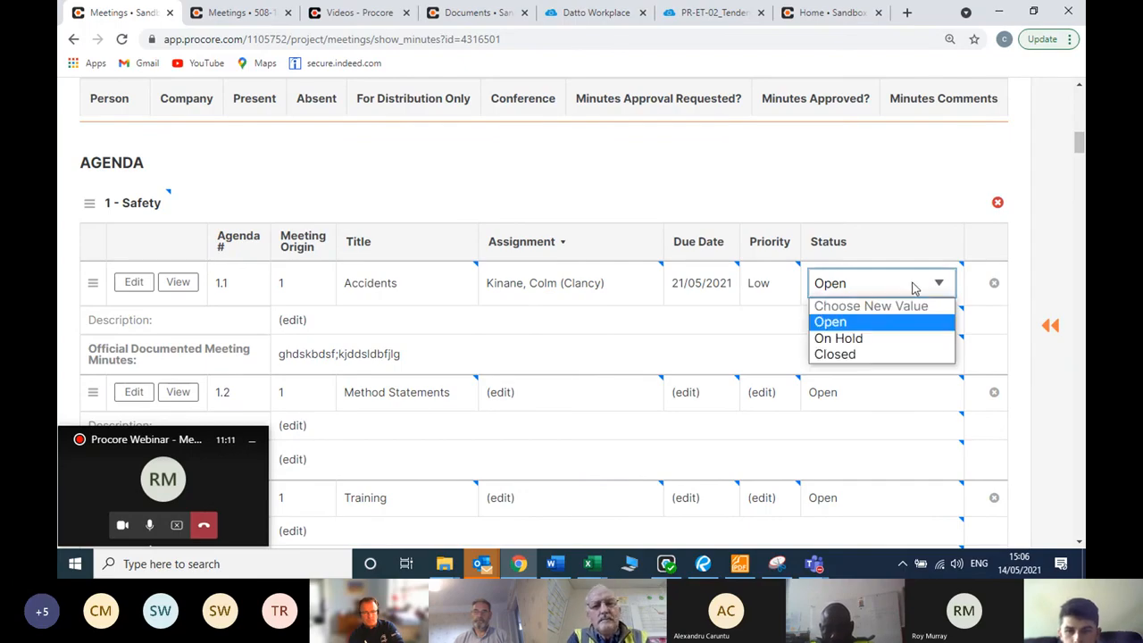
click(855, 356)
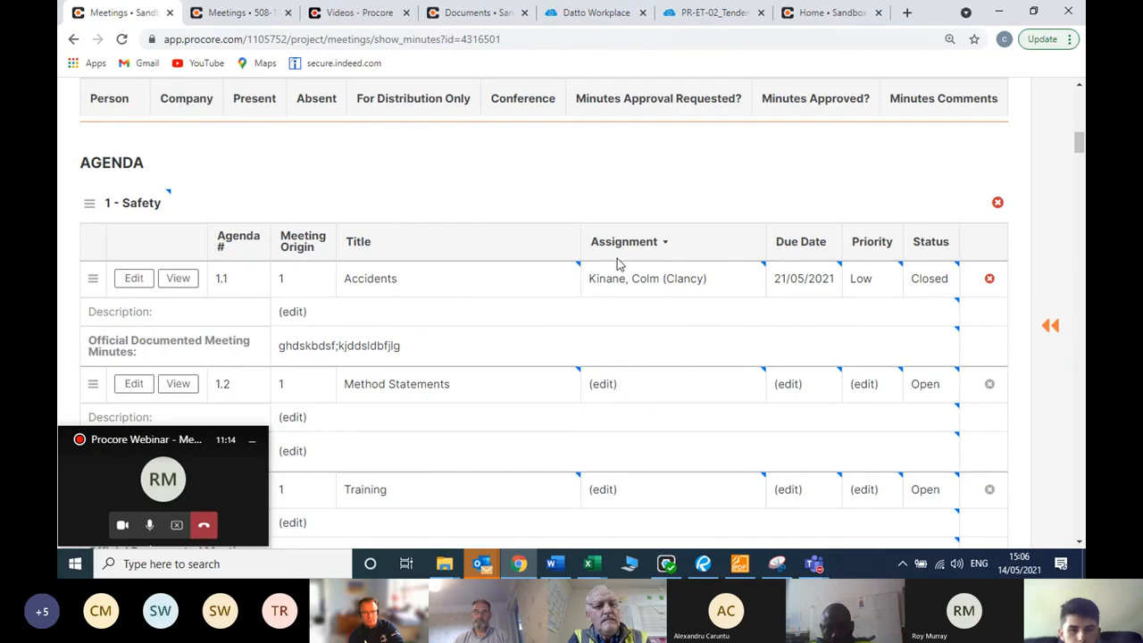
- Review the Safety and Environmental agenda items, including their Description and Official Documented Meeting Minutes fields
scroll(545, 239, down, 1)
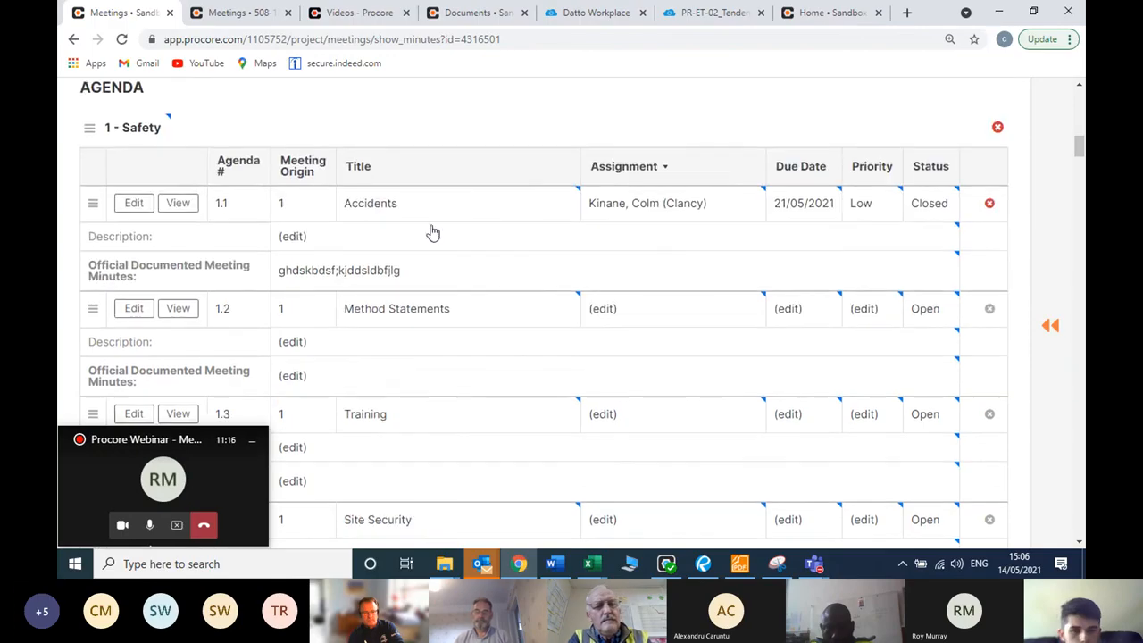
scroll(465, 237, up, 1)
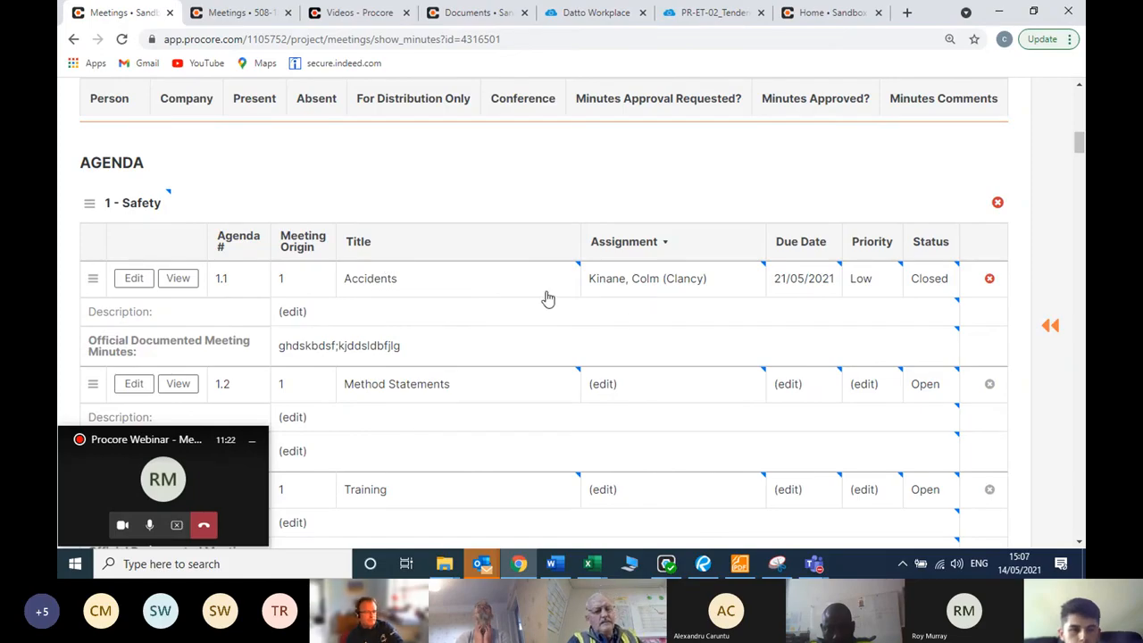
scroll(544, 299, down, 1)
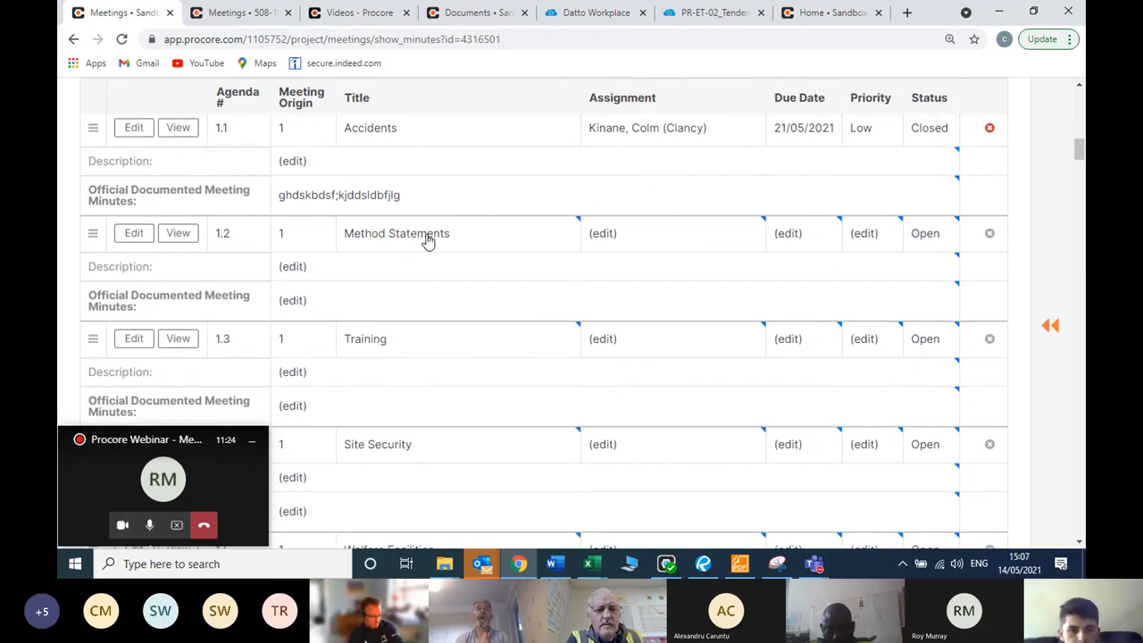
scroll(407, 236, down, 4)
scroll(402, 235, down, 2)
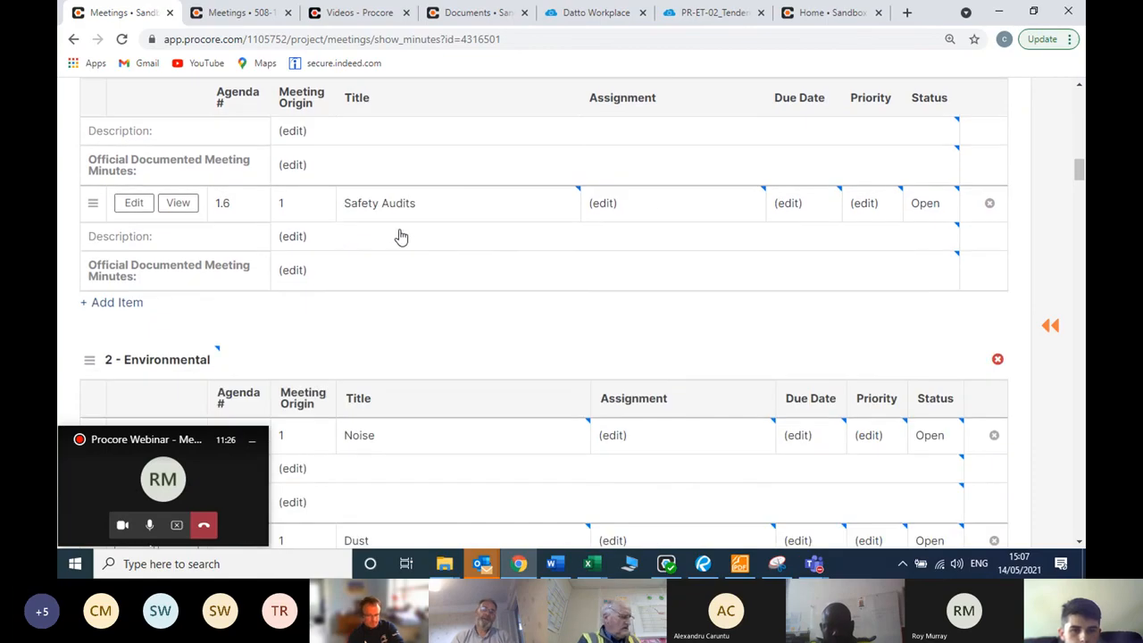
scroll(355, 245, down, 5)
scroll(383, 262, down, 3)
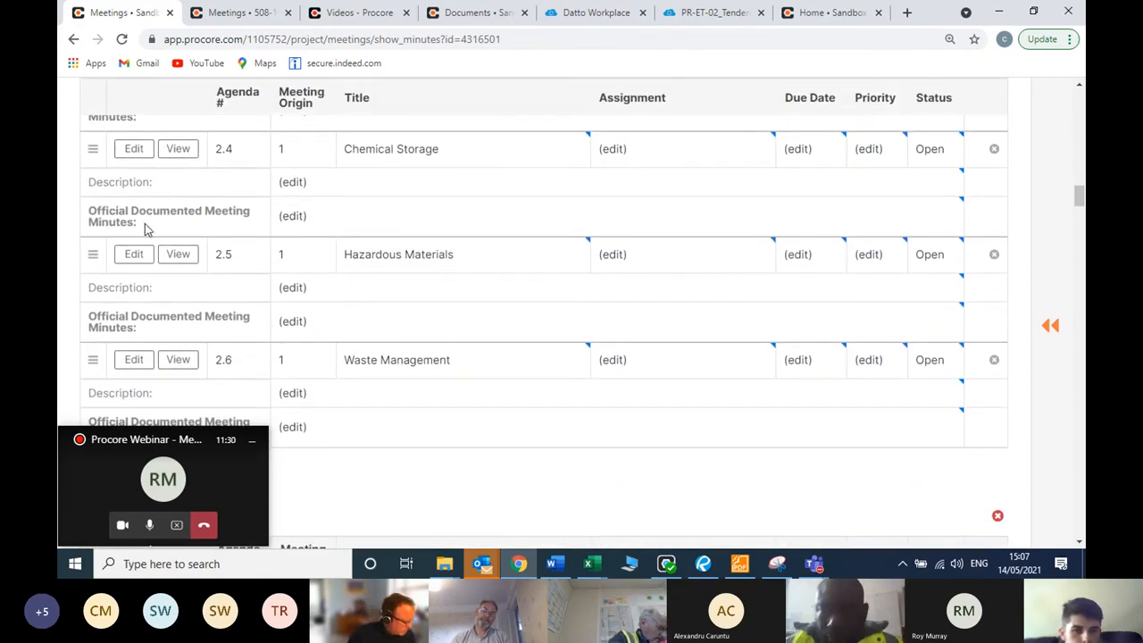
drag(109, 221, 93, 220)
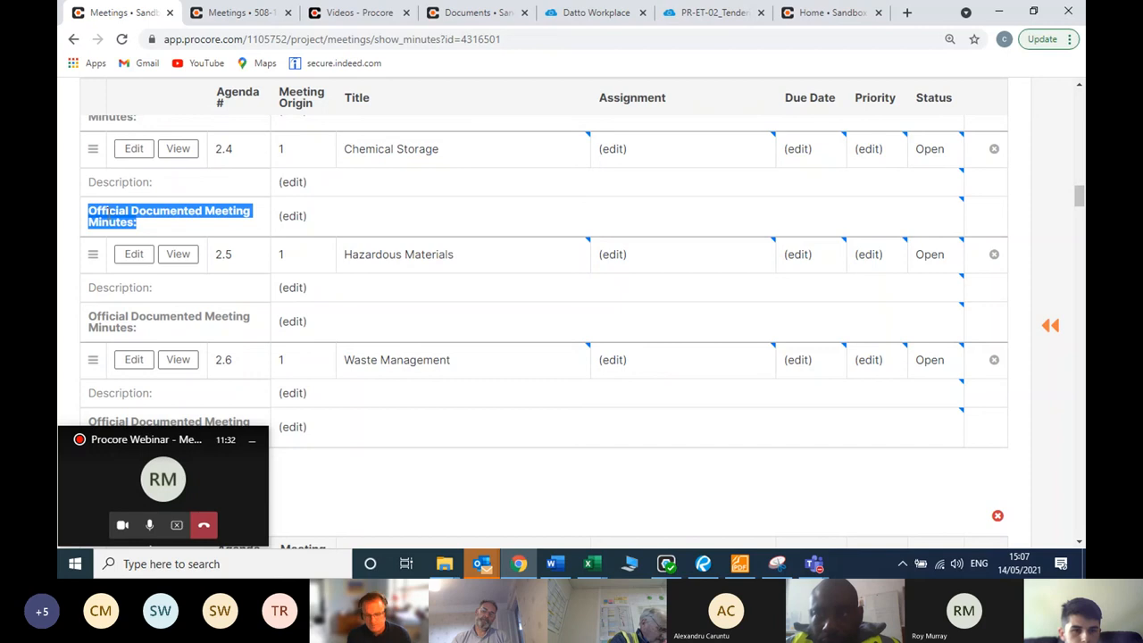
click(159, 182)
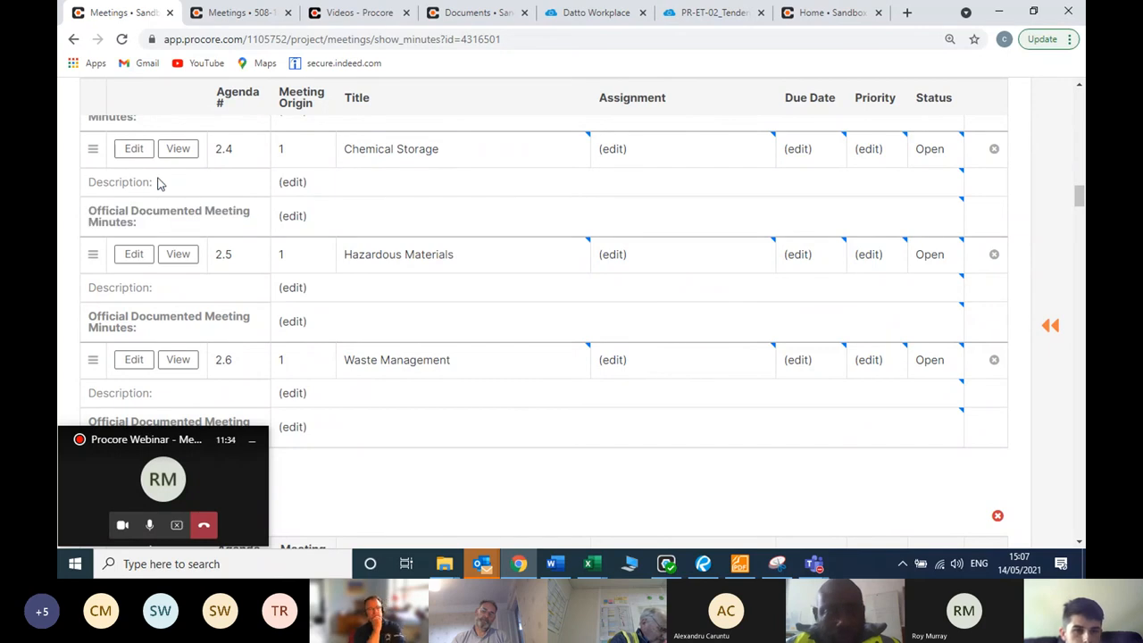
scroll(198, 225, up, 1)
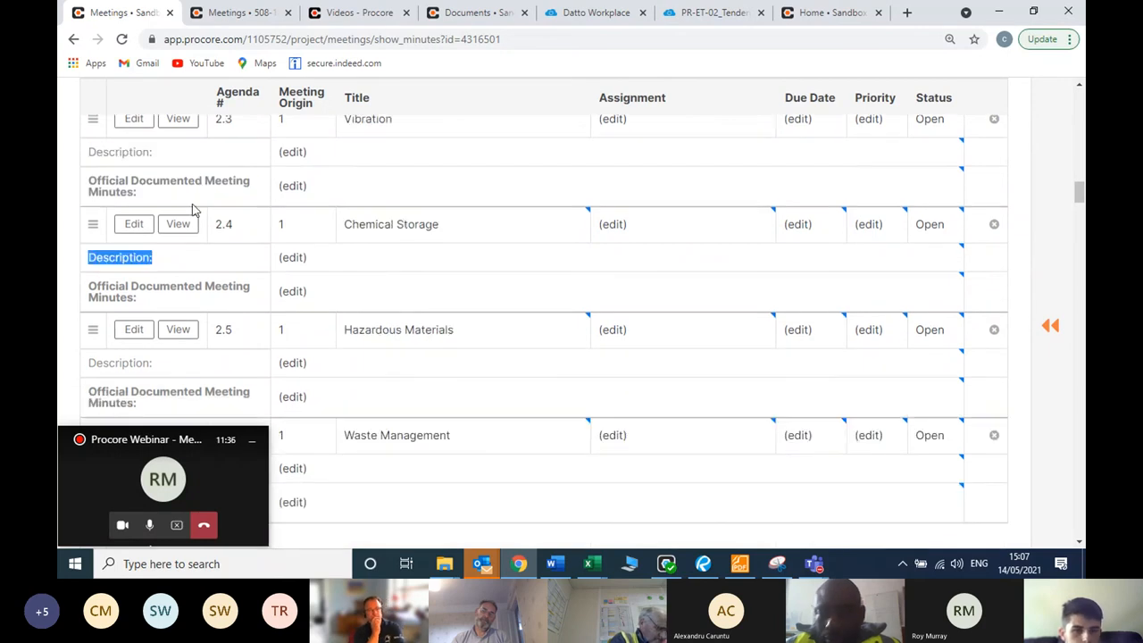
click(159, 292)
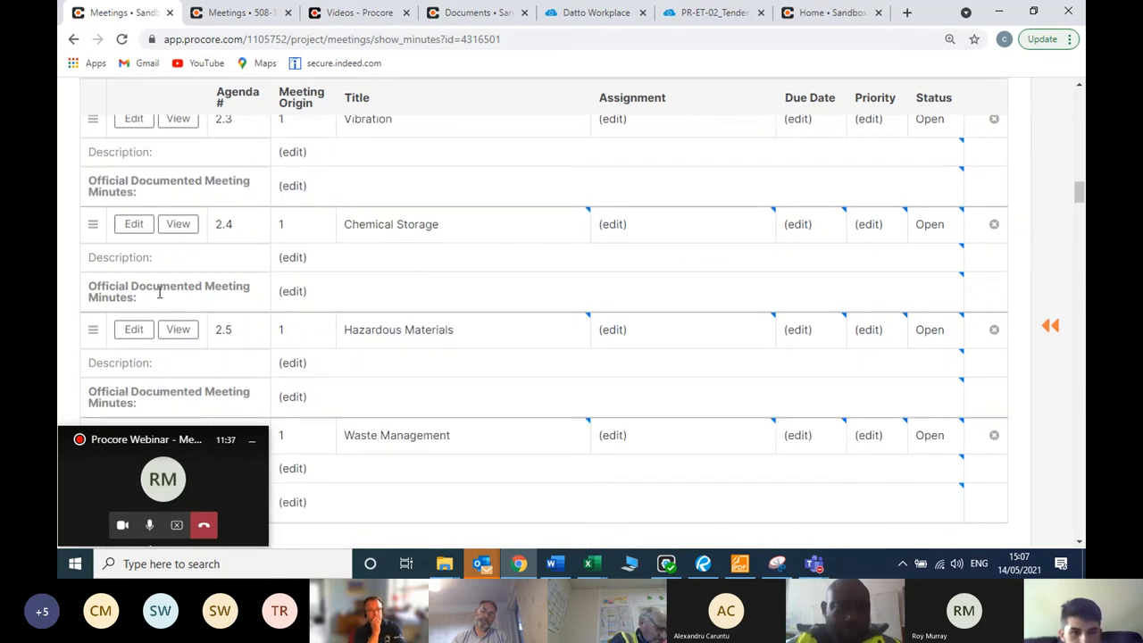
click(369, 302)
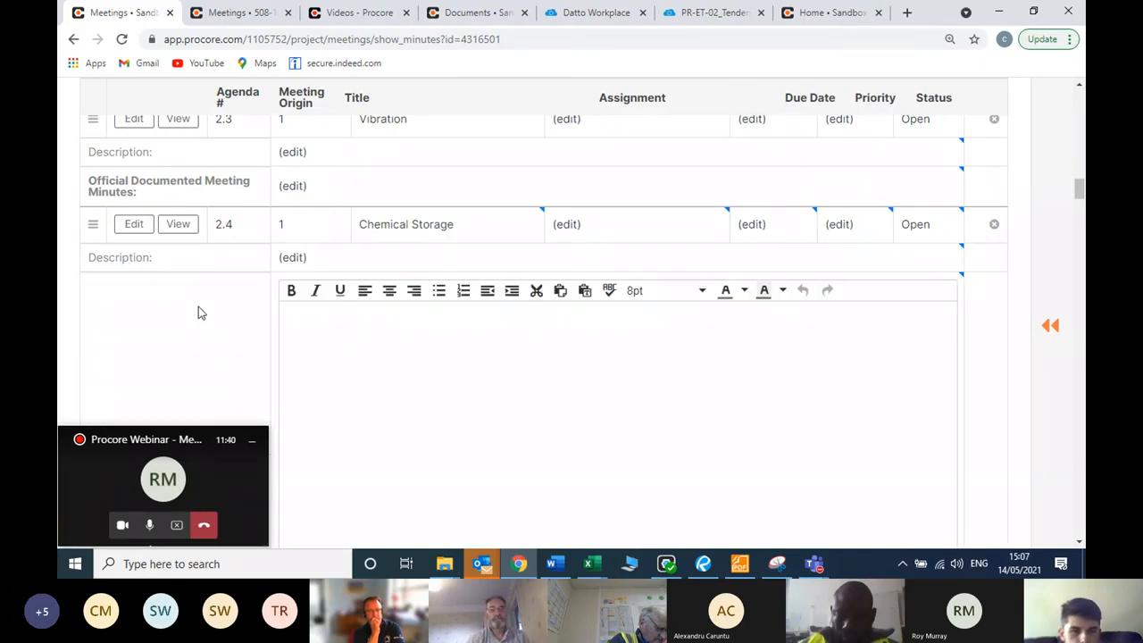
scroll(199, 306, down, 3)
click(847, 362)
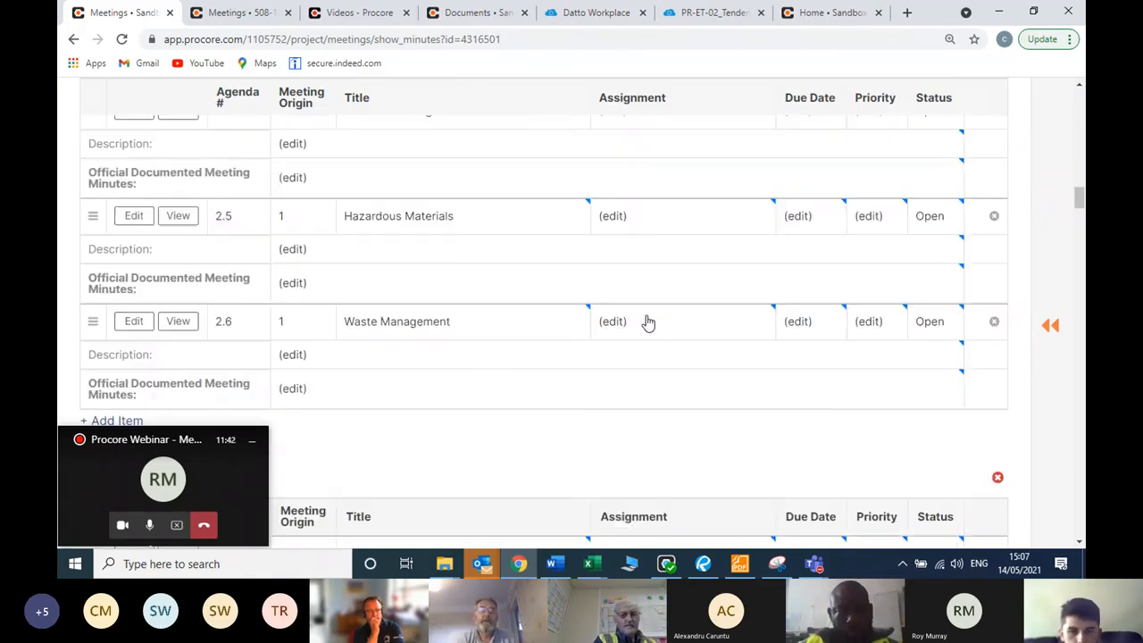
- Look back over the Environmental and Safety agenda items and the entries recorded for item 1.1 Accidents
scroll(477, 296, up, 5)
scroll(378, 314, up, 8)
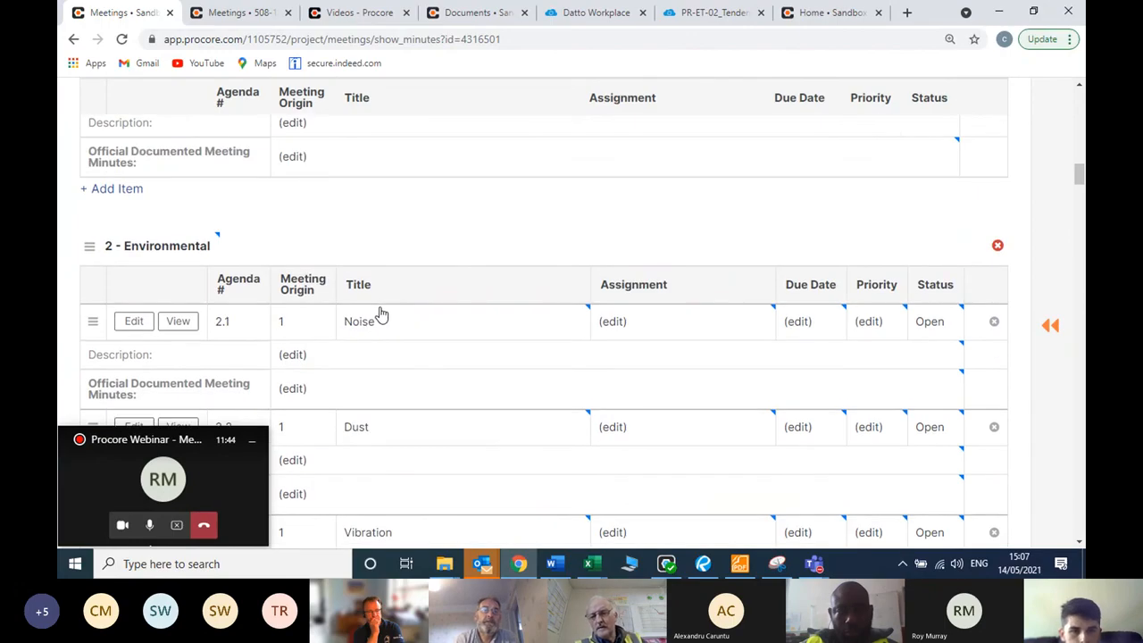
scroll(390, 306, up, 4)
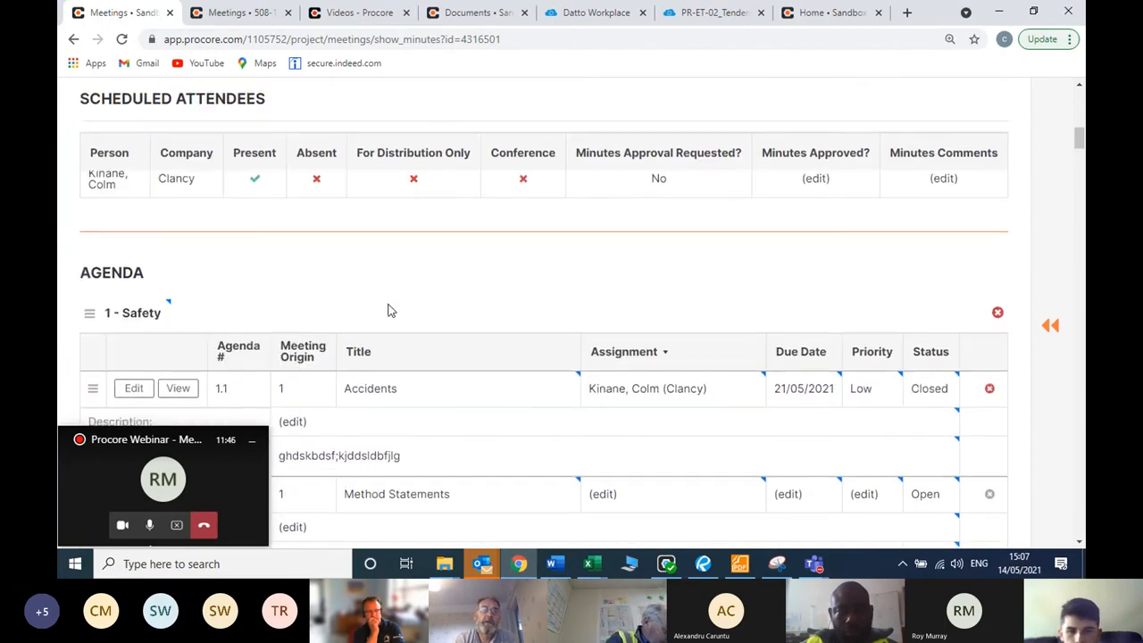
scroll(410, 355, down, 3)
scroll(411, 355, down, 3)
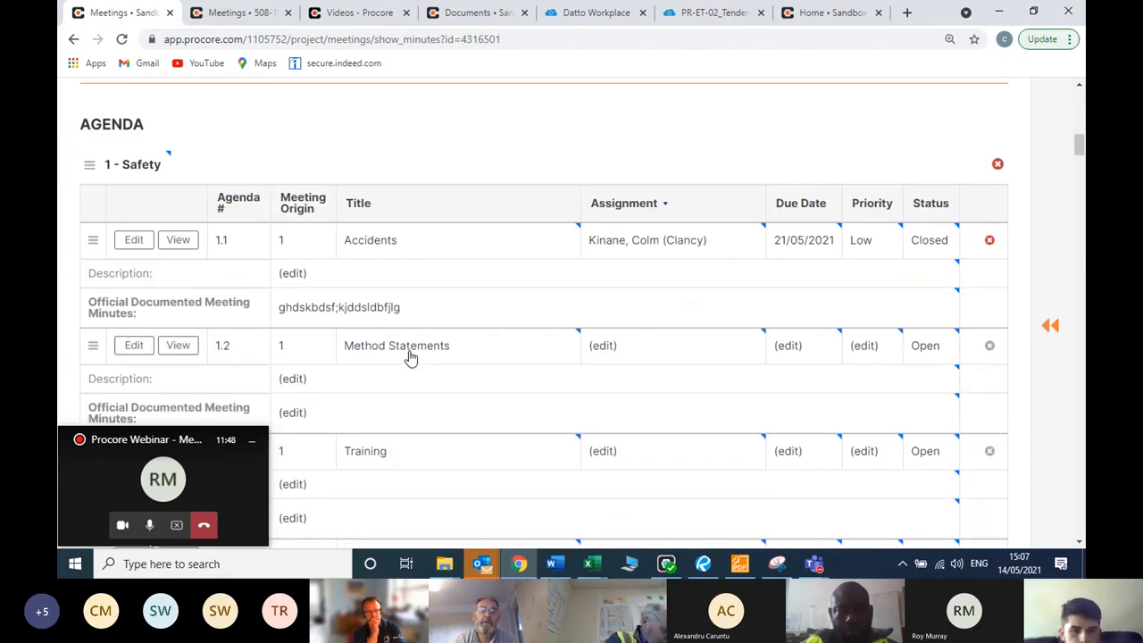
scroll(572, 286, up, 1)
scroll(580, 280, up, 1)
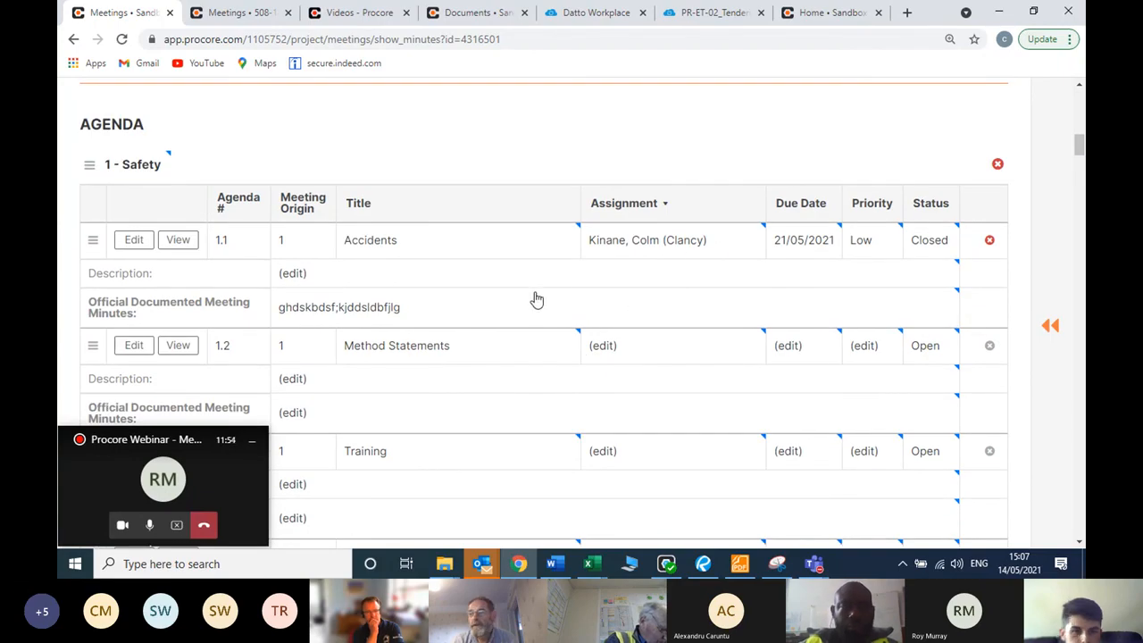
scroll(316, 303, down, 1)
scroll(321, 303, up, 3)
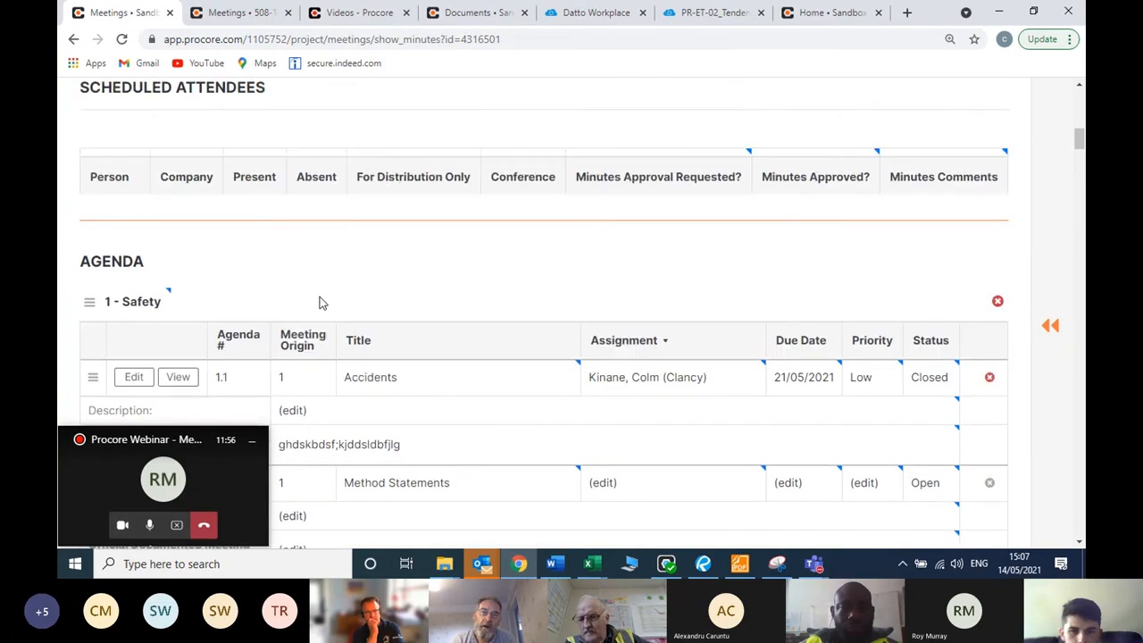
- Distribute the Contracts Managers Meeting Template minutes to all attendees and confirm sending them
click(1053, 326)
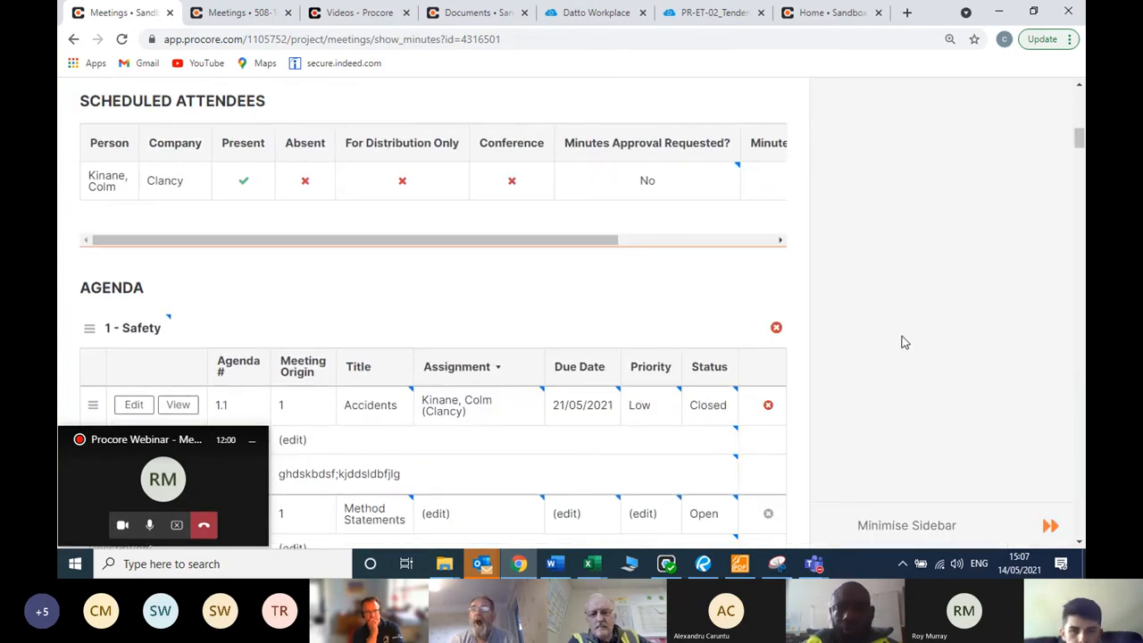
scroll(902, 342, up, 10)
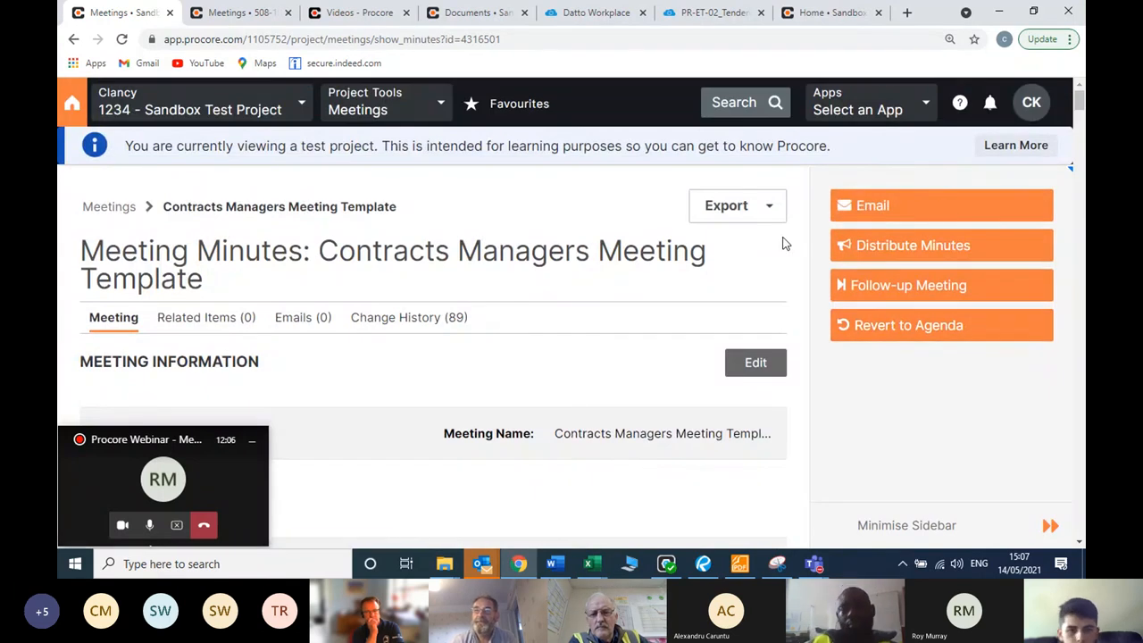
click(989, 251)
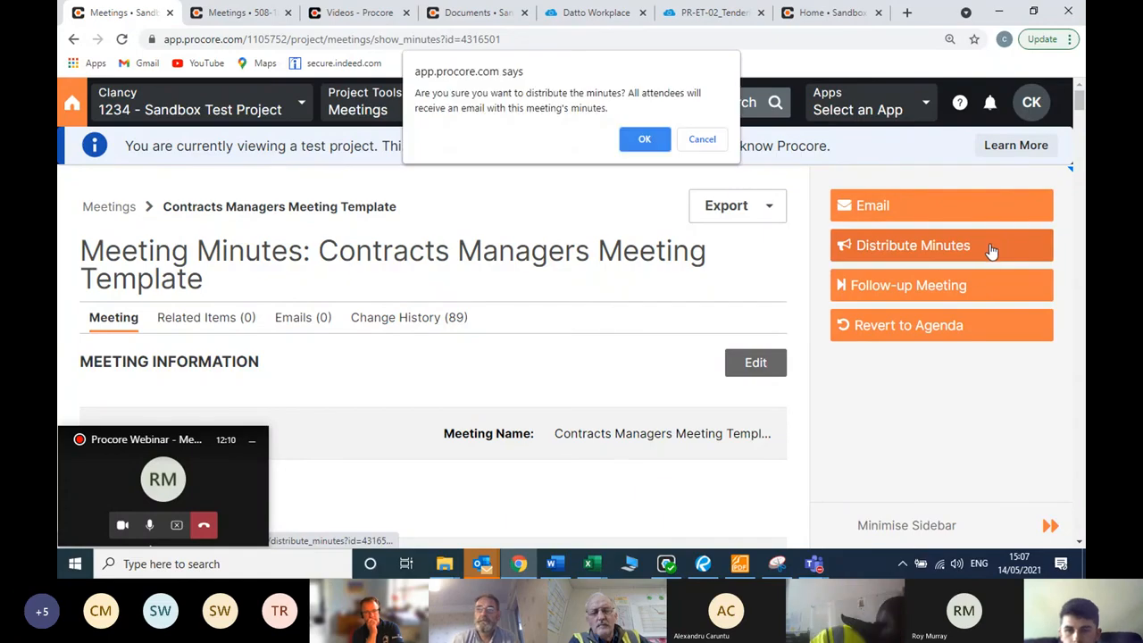
click(641, 140)
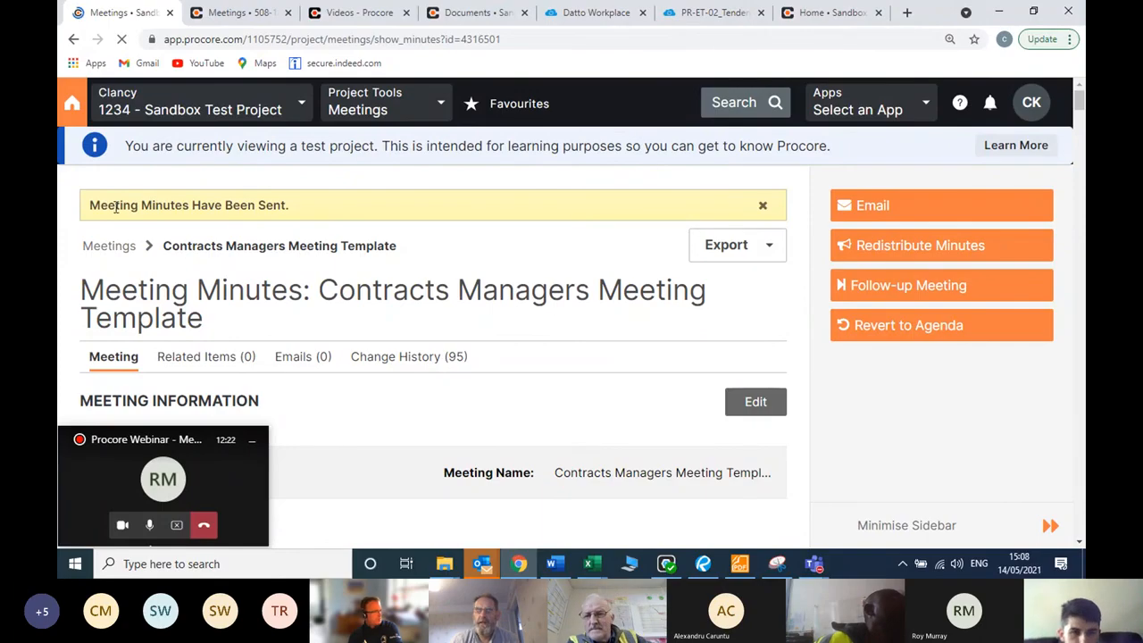
drag(107, 204, 258, 205)
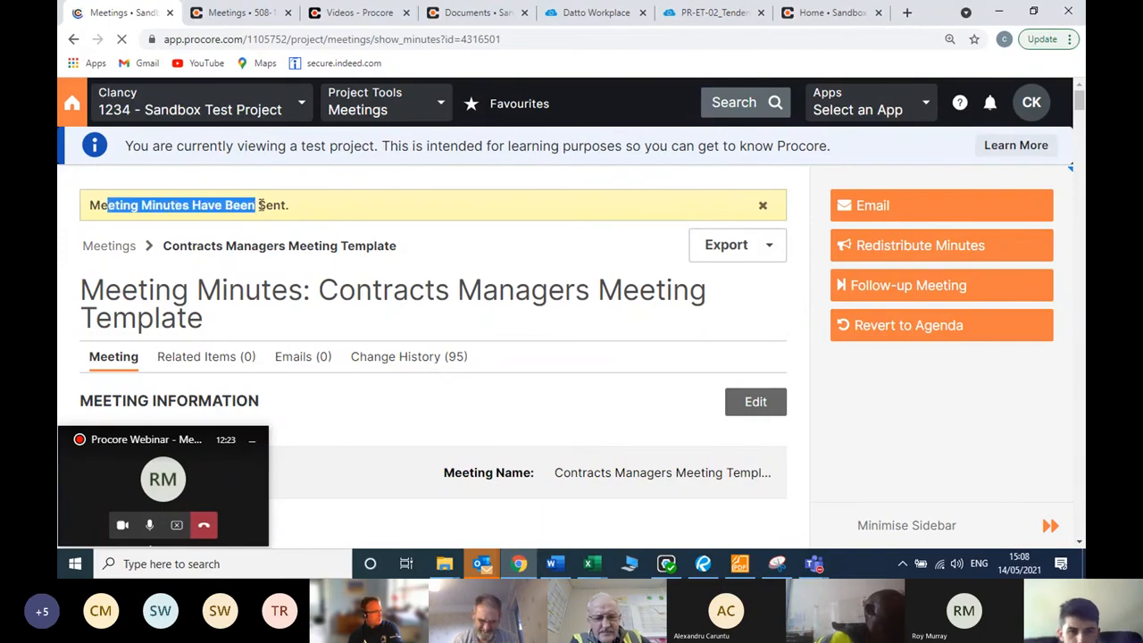
click(320, 219)
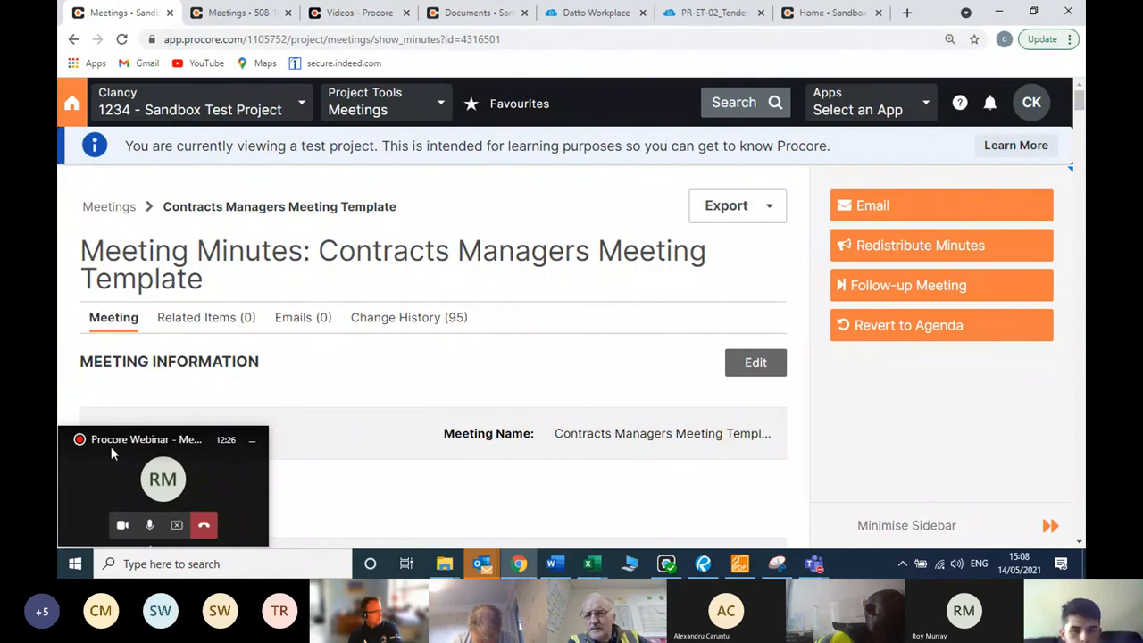
- Create a follow-up meeting from the Contracts Managers Meeting Template minutes and move the webinar call window out of the way
scroll(509, 347, down, 10)
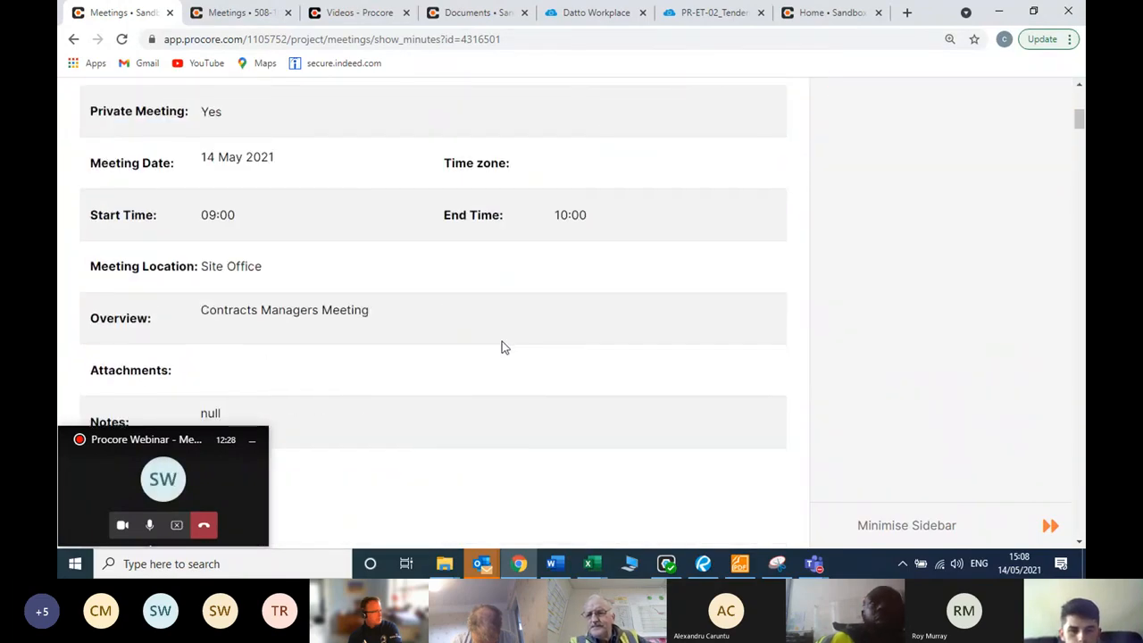
scroll(502, 347, down, 5)
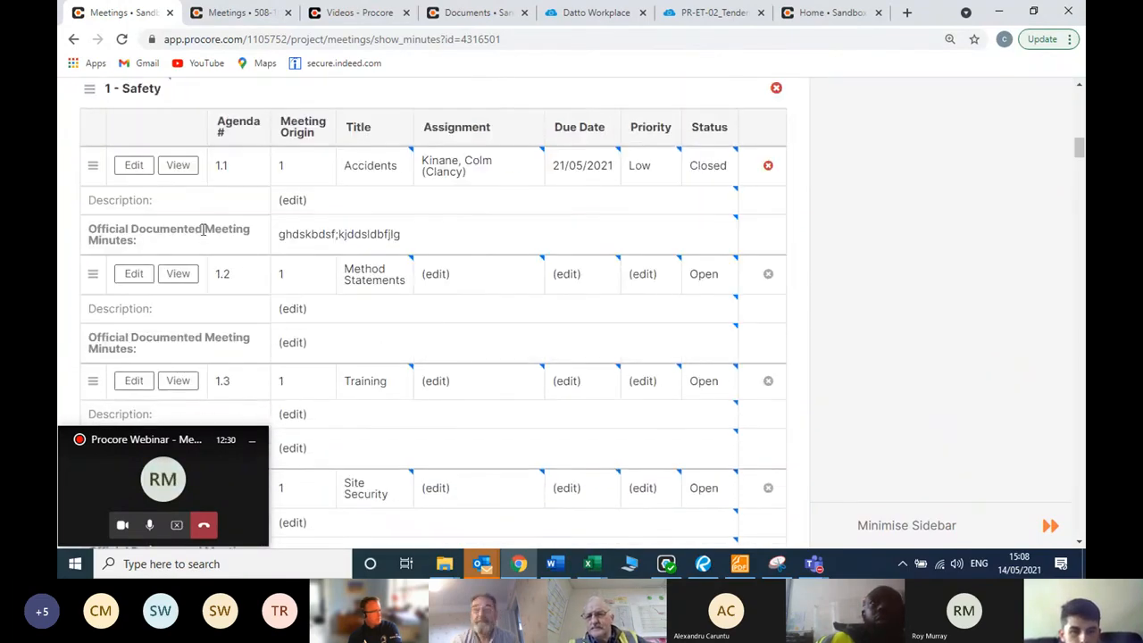
scroll(447, 280, down, 2)
scroll(446, 281, up, 7)
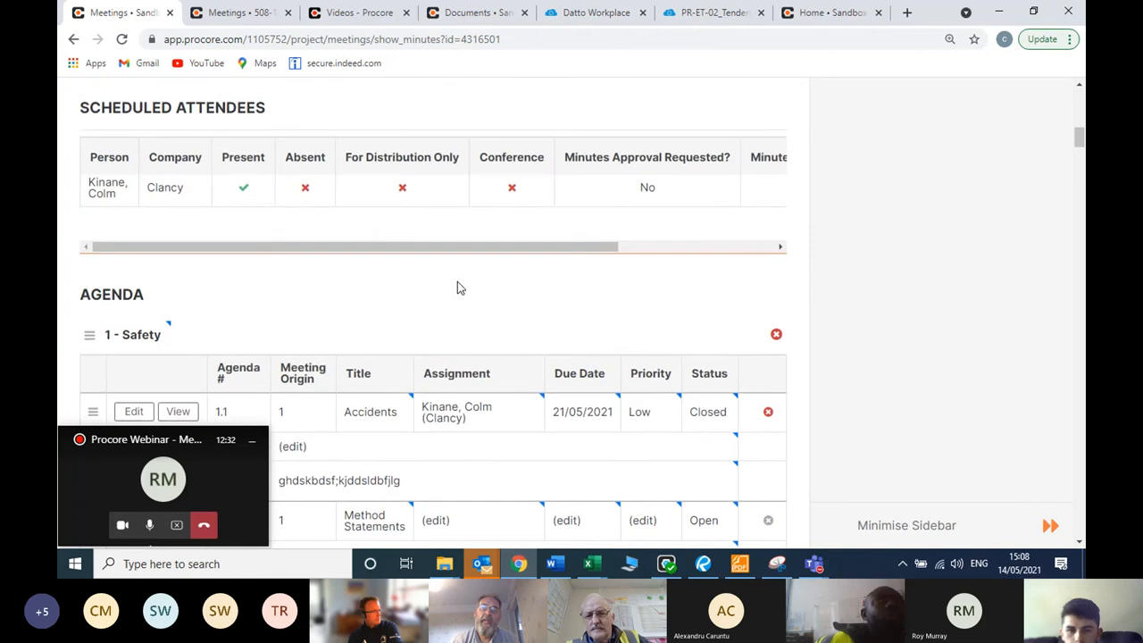
scroll(457, 288, up, 6)
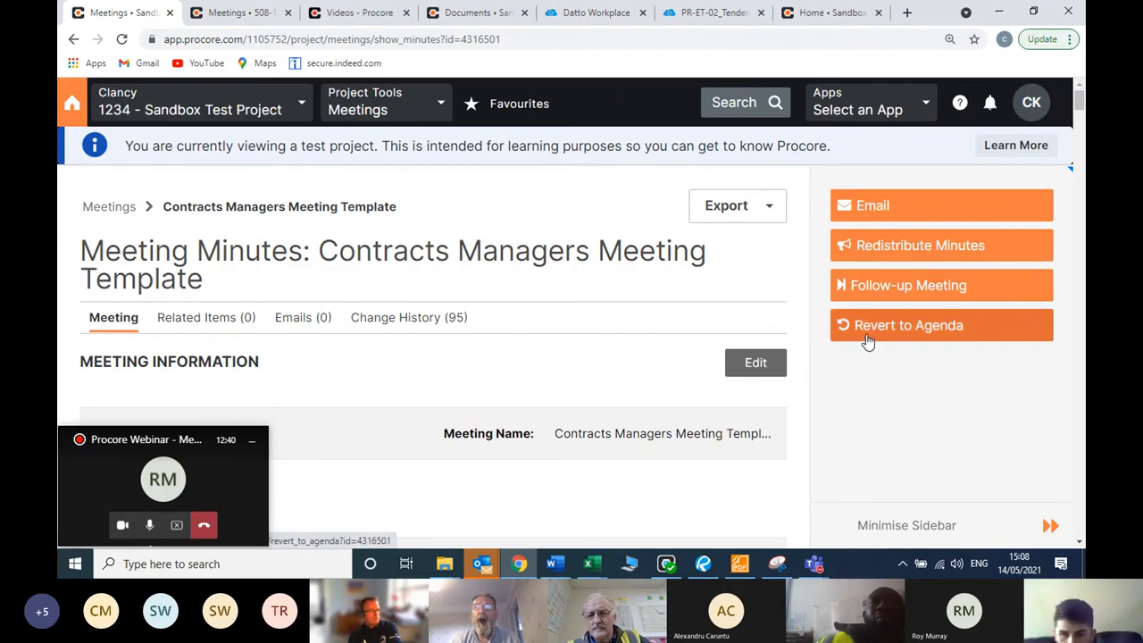
click(977, 287)
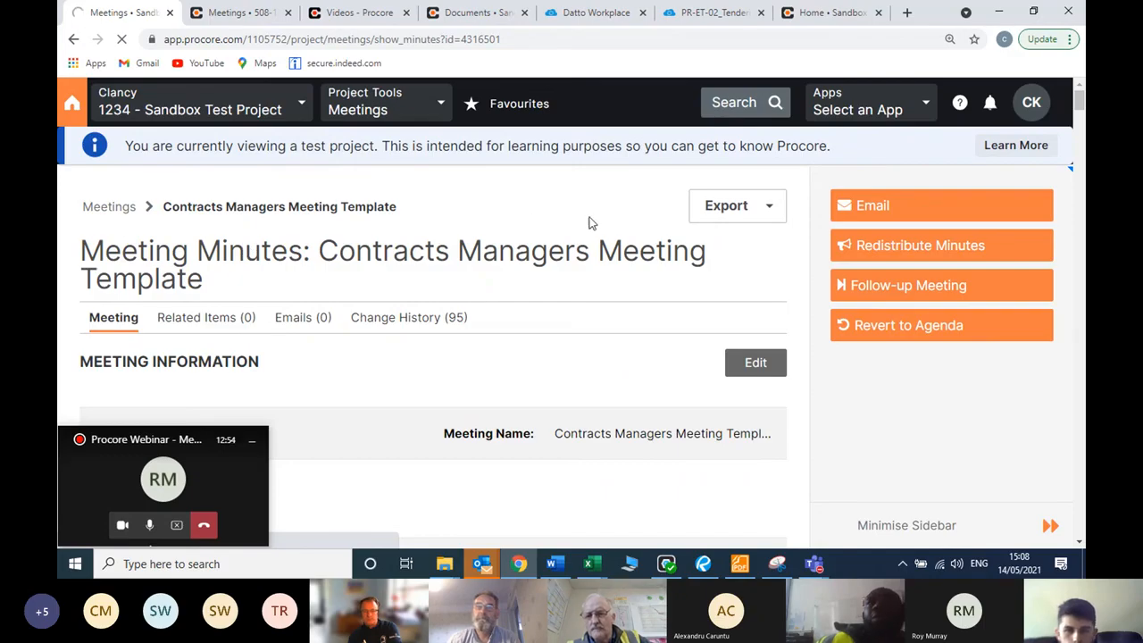
drag(205, 440, 1006, 438)
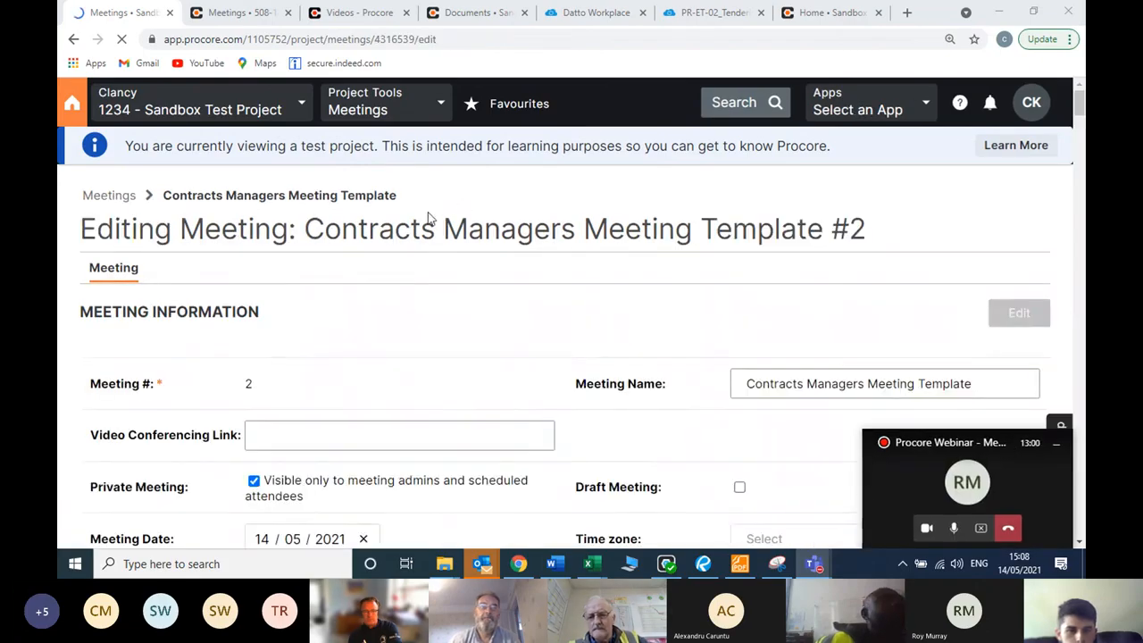
- Examine the follow-up meeting's information, including its number, name, privacy setting, date, start and end times, and location
scroll(428, 217, down, 1)
scroll(409, 202, down, 1)
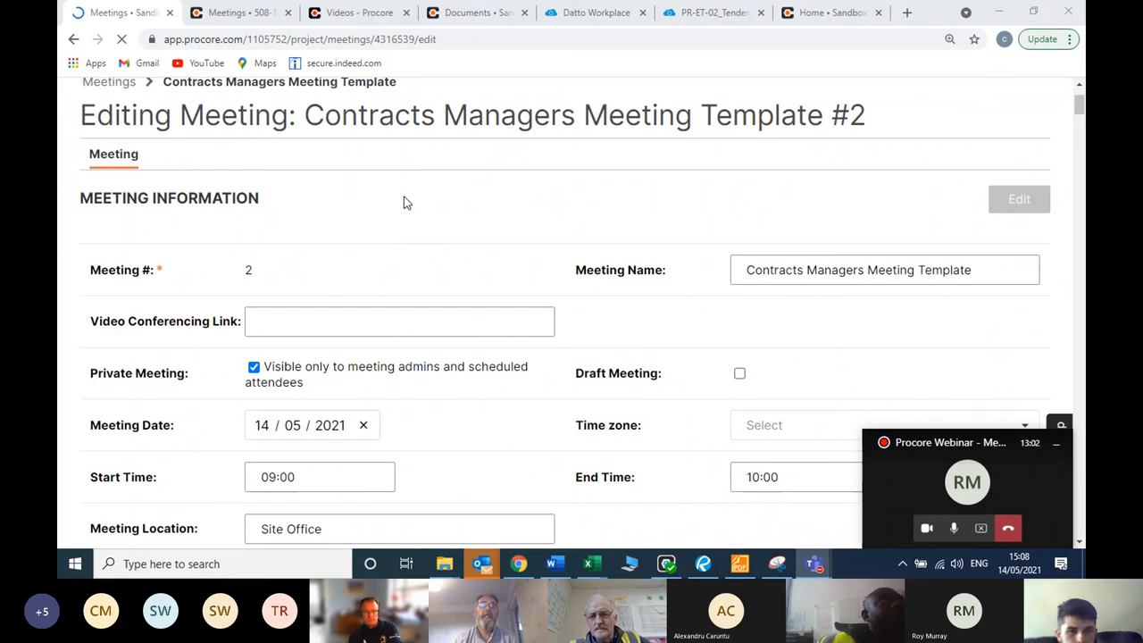
scroll(204, 235, down, 1)
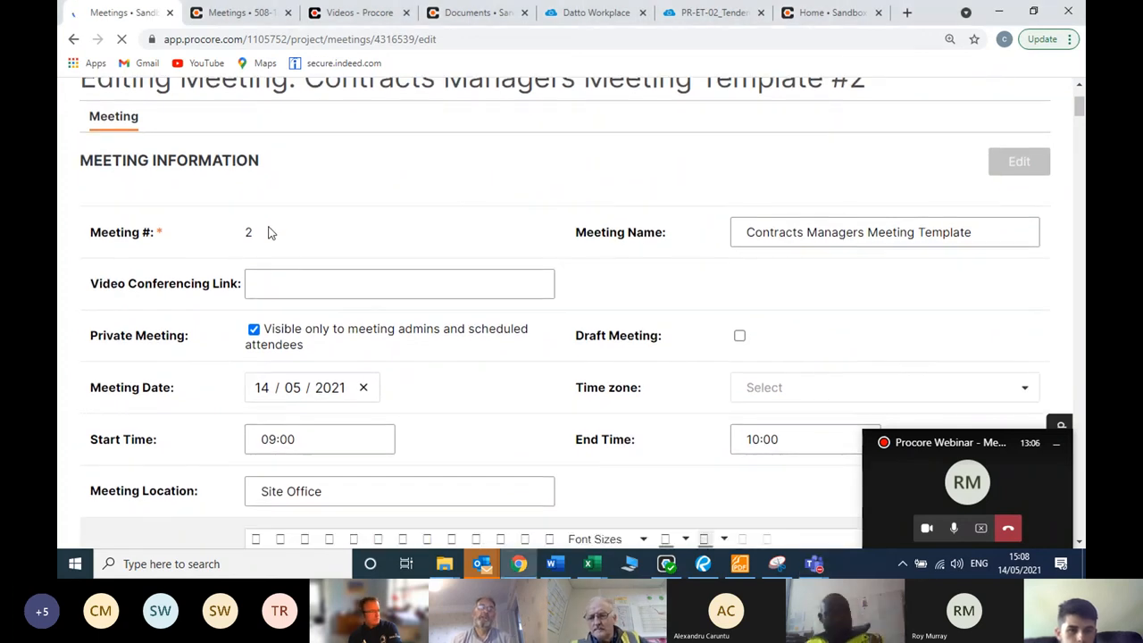
scroll(460, 234, down, 2)
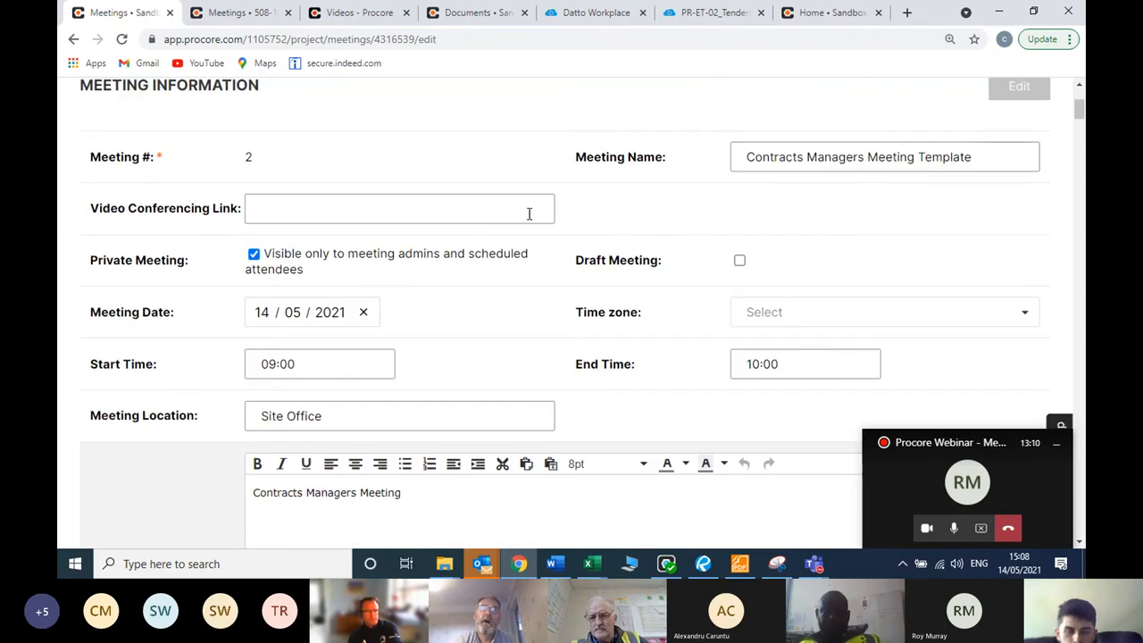
scroll(498, 245, up, 2)
scroll(356, 307, down, 2)
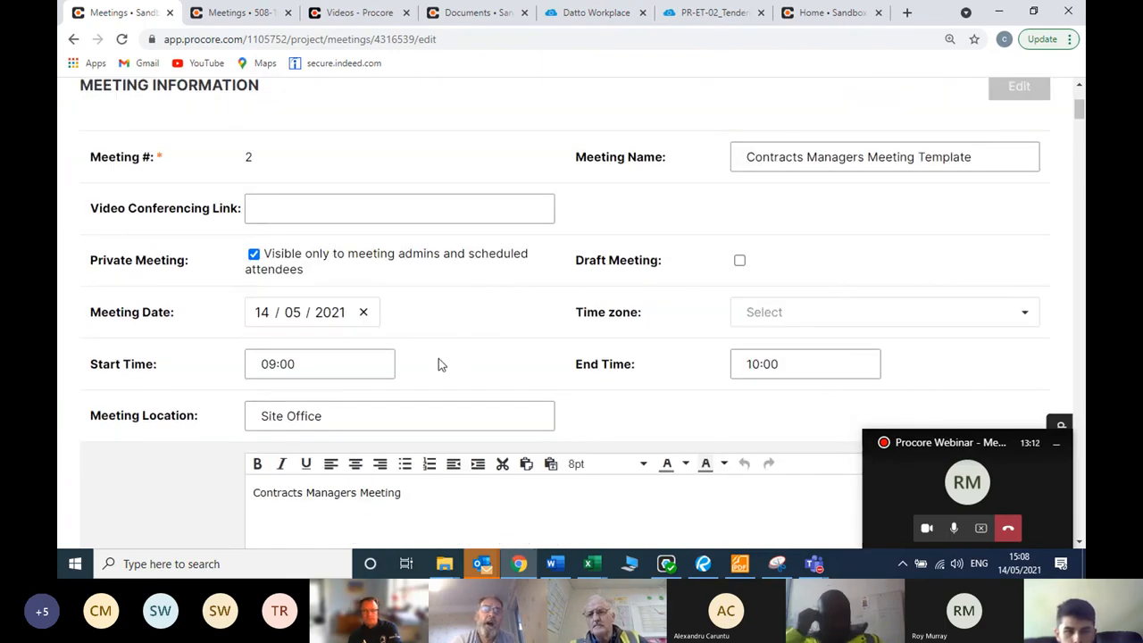
click(343, 364)
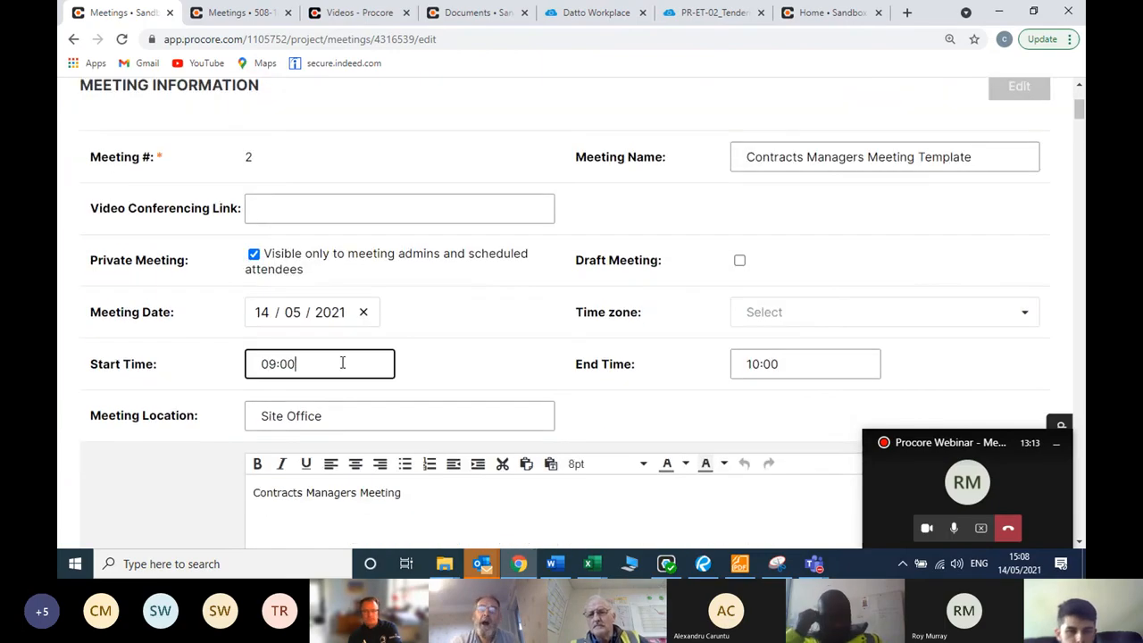
click(527, 368)
- Set the follow-up meeting's date to 21 May 2021
drag(175, 314, 90, 317)
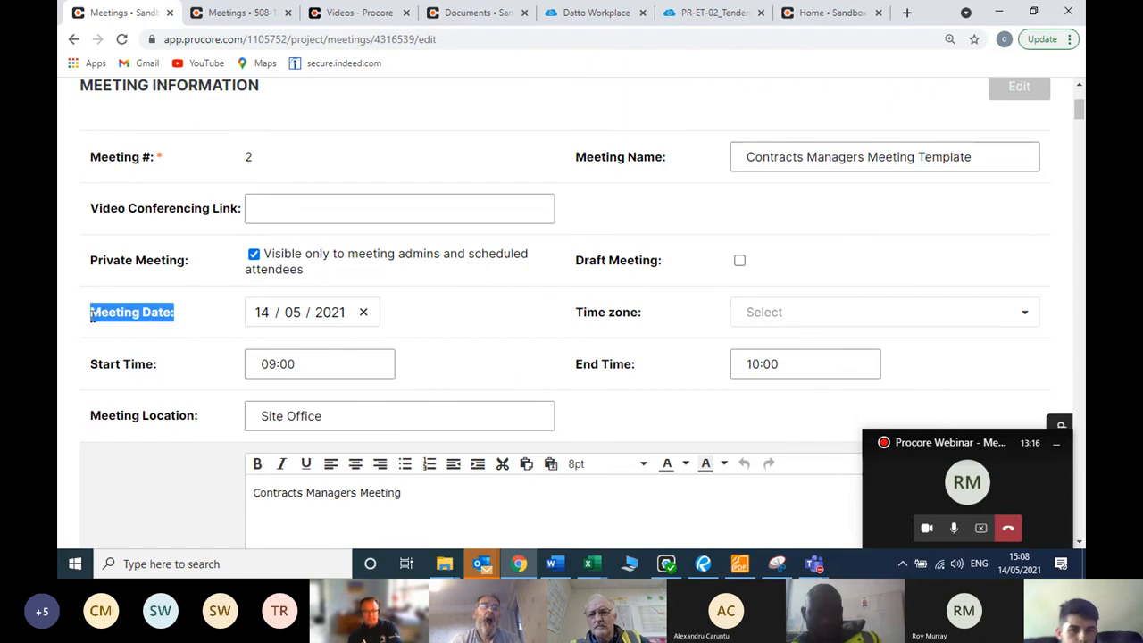
click(331, 311)
scroll(375, 303, down, 1)
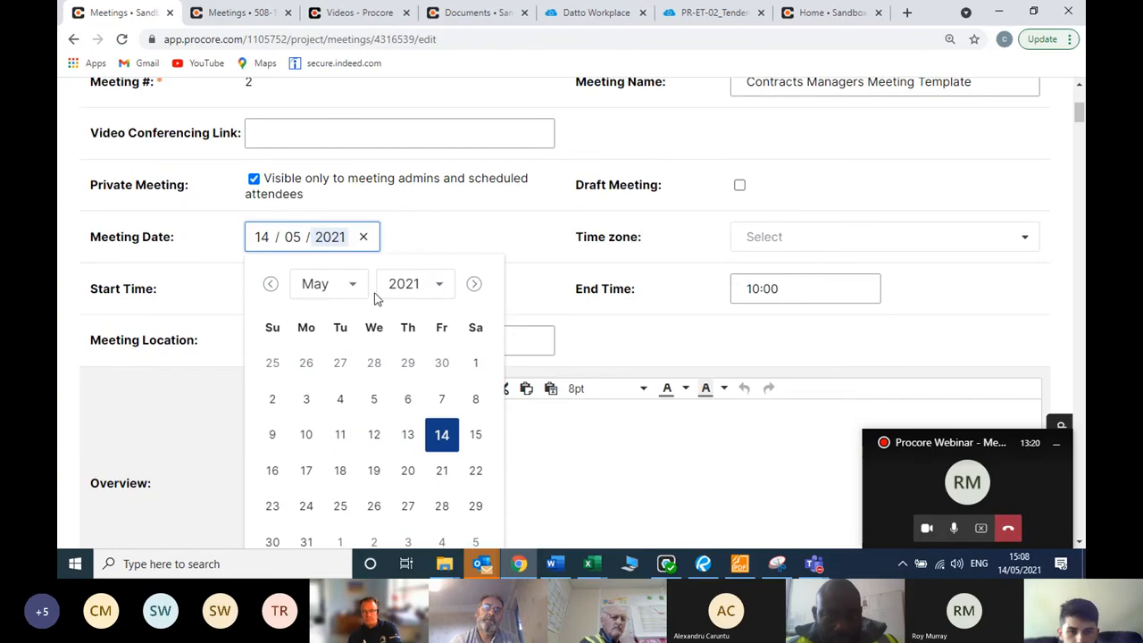
click(444, 470)
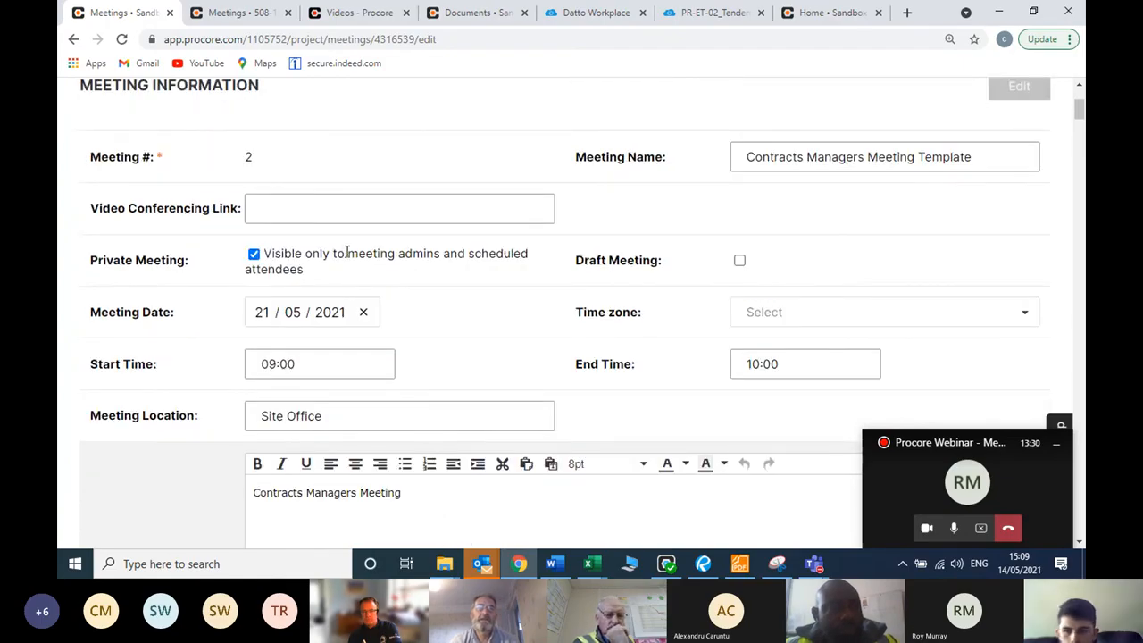
- Review the follow-up meeting's overview, attachments and scheduled attendees, including the list for adding further attendees
scroll(330, 285, down, 3)
click(320, 313)
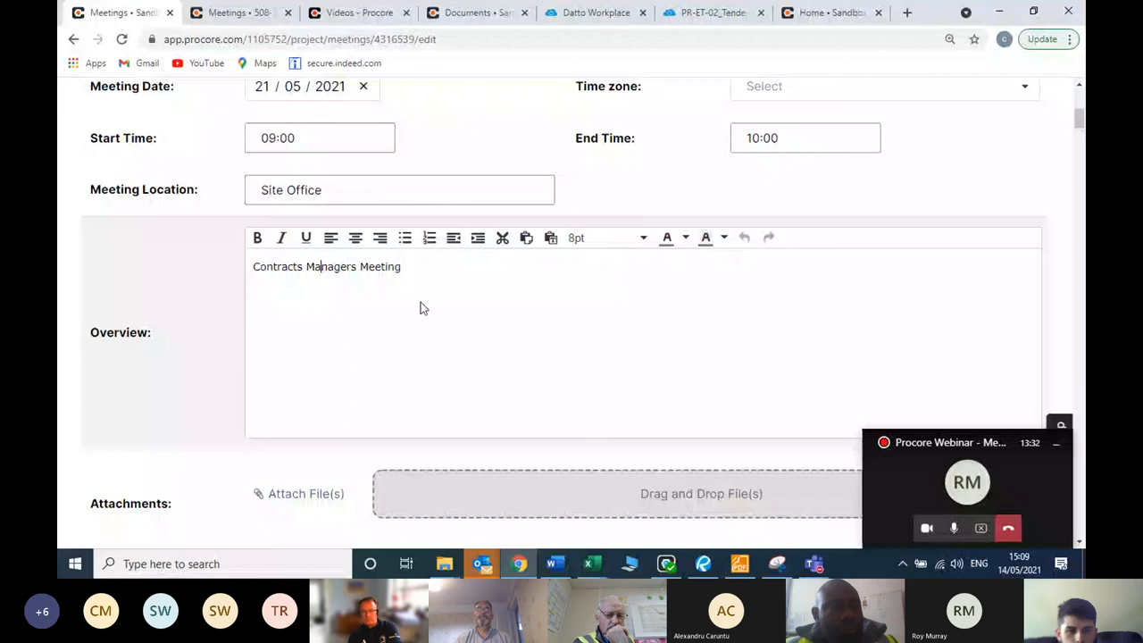
click(351, 307)
scroll(572, 318, down, 1)
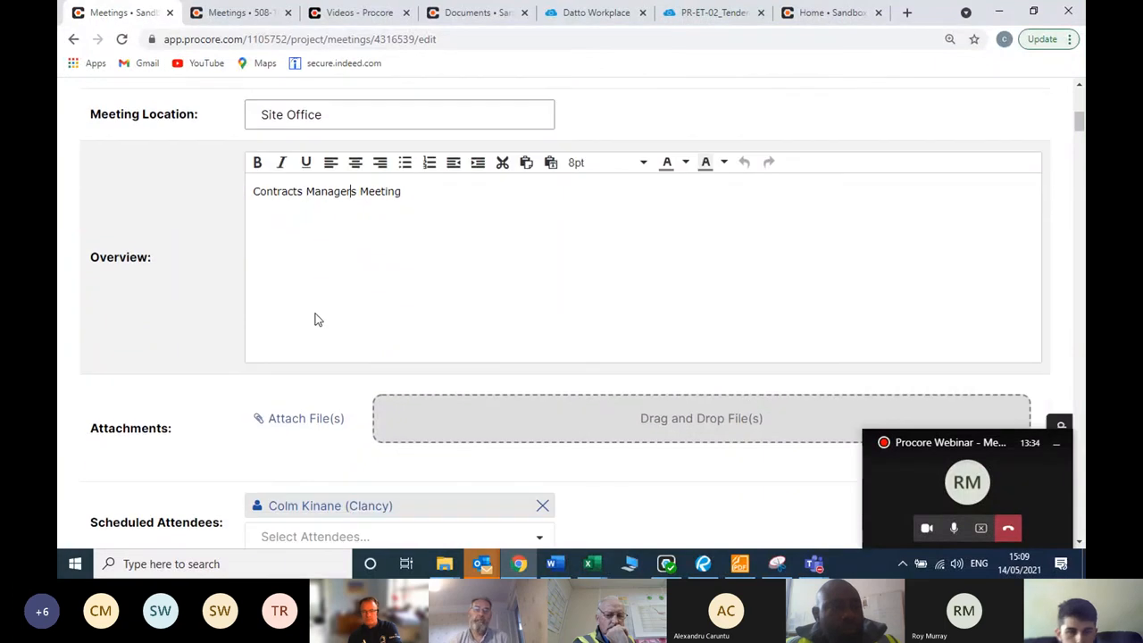
scroll(313, 309, down, 2)
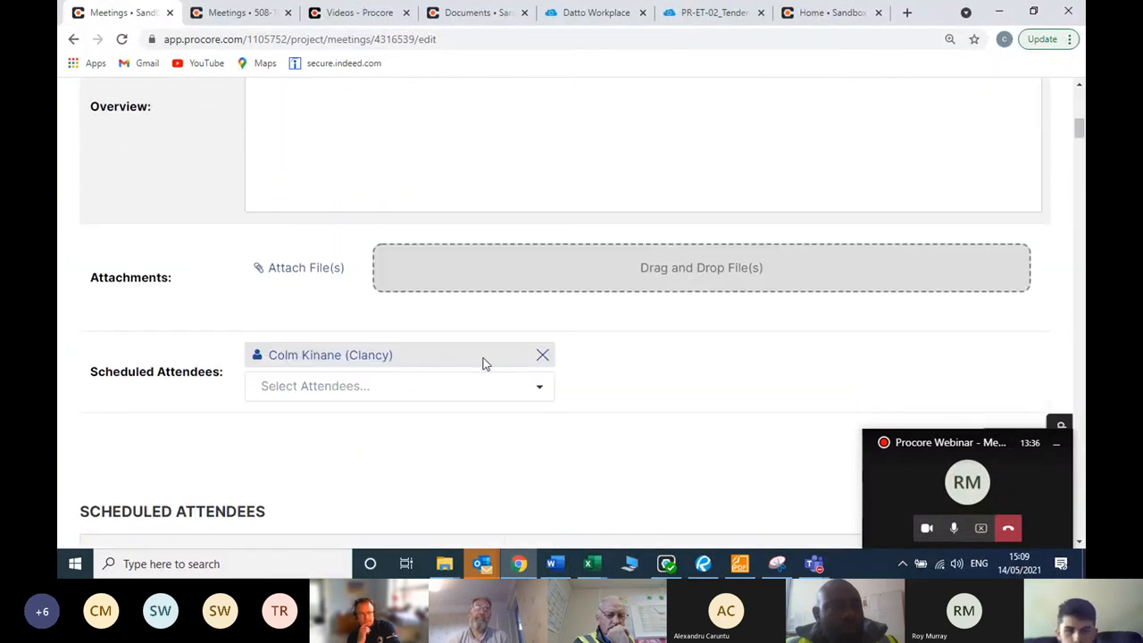
drag(402, 361, 265, 355)
click(646, 373)
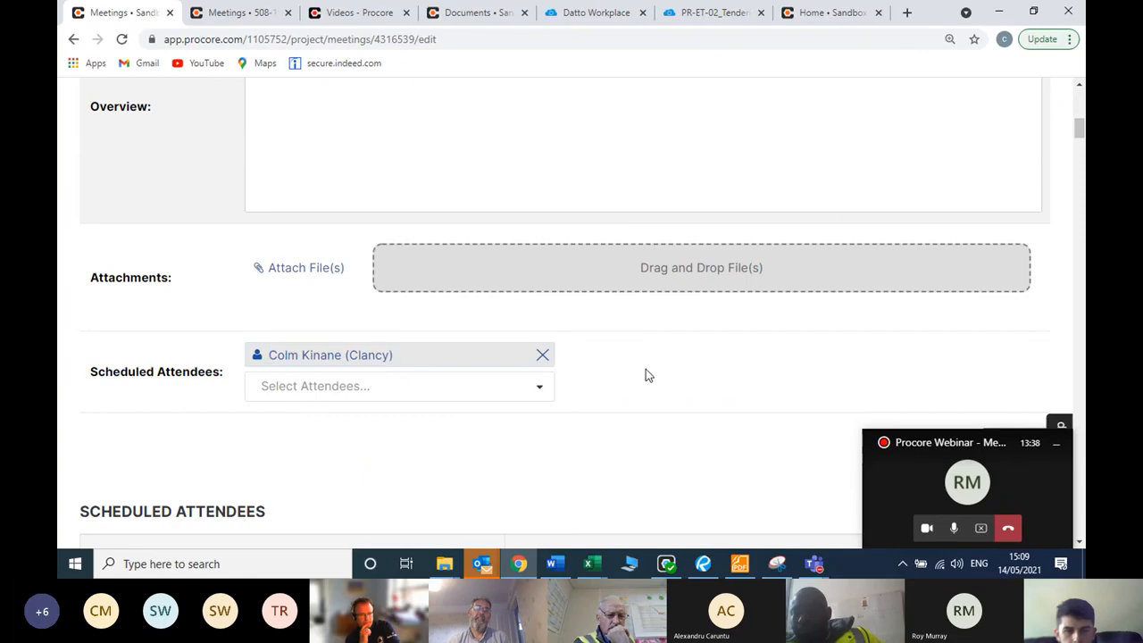
click(546, 390)
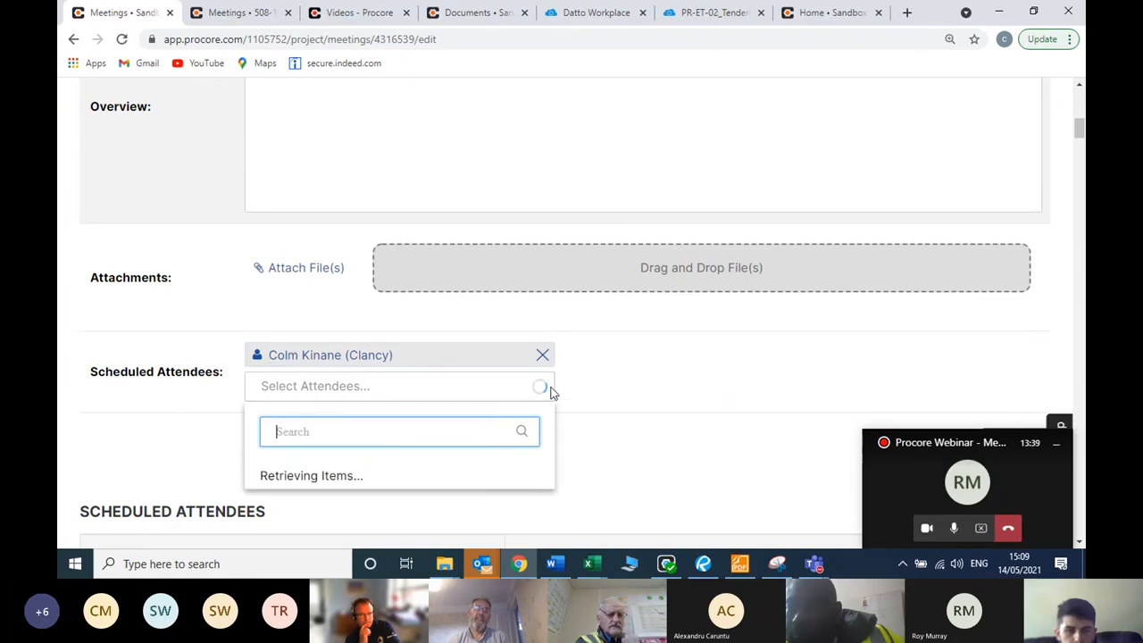
click(671, 369)
scroll(379, 348, down, 1)
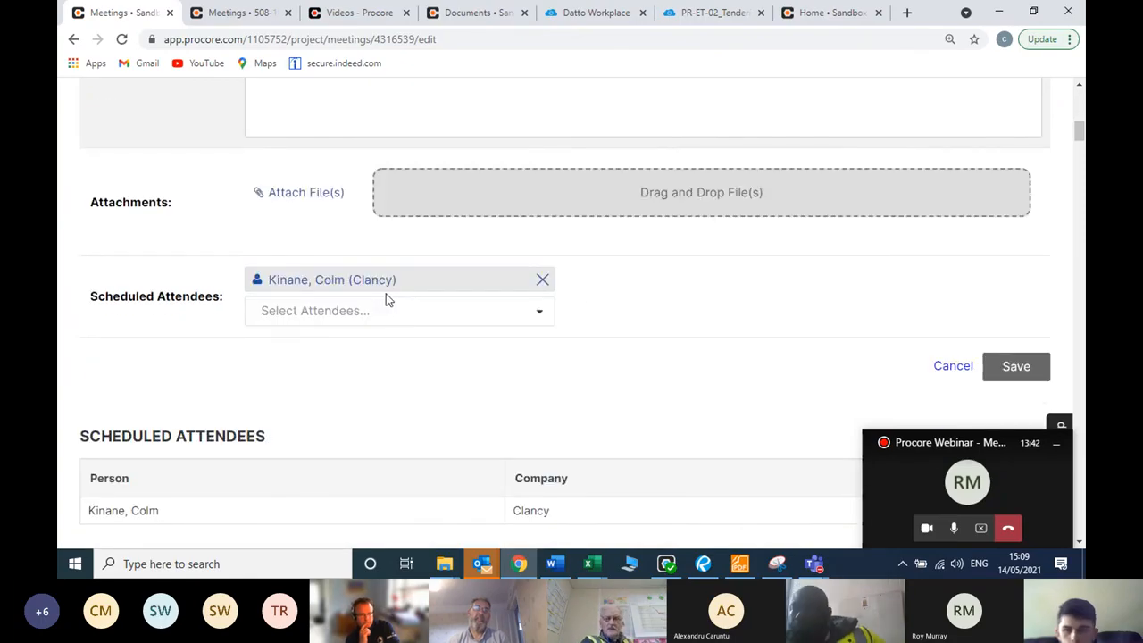
- Examine the follow-up meeting's Safety agenda items and the Previous Minutes entries carried over for them
scroll(702, 286, down, 5)
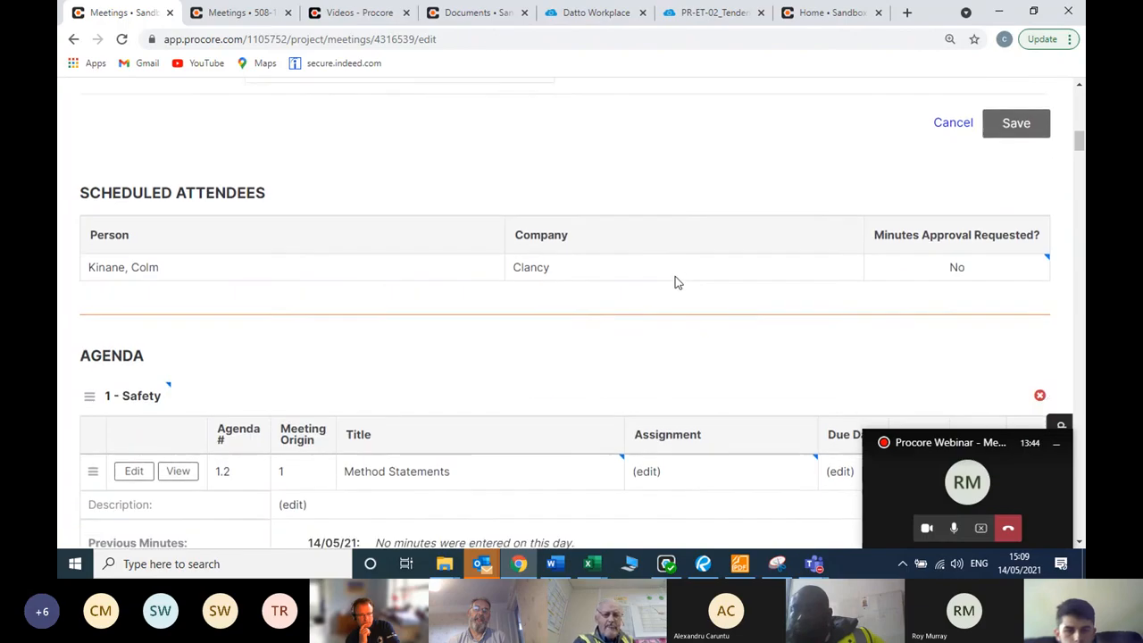
scroll(425, 258, down, 1)
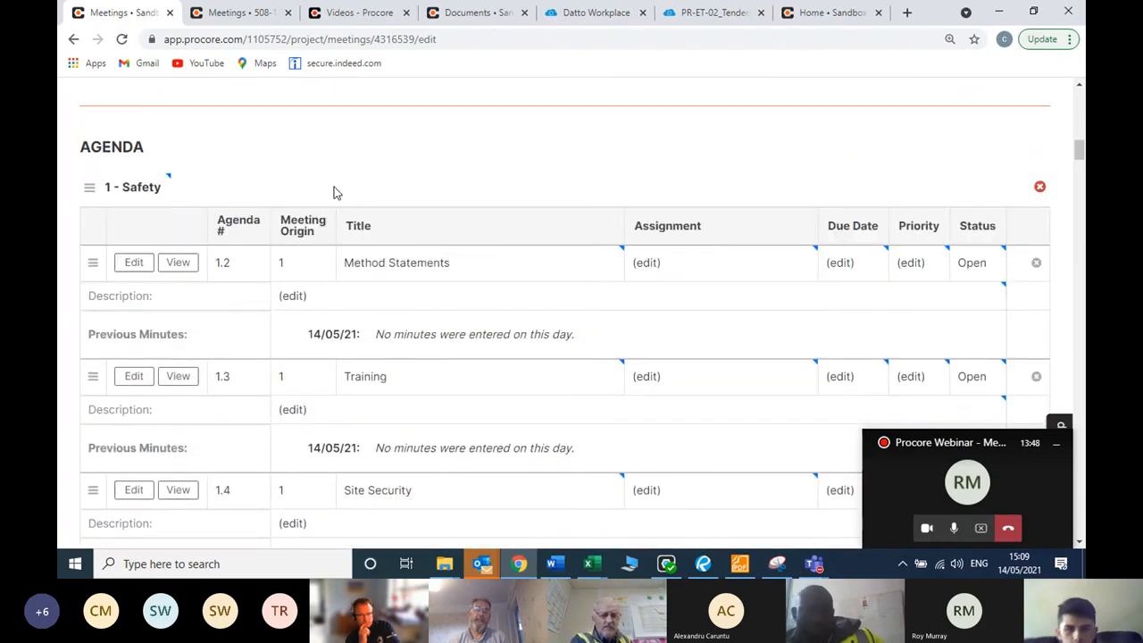
drag(217, 339, 91, 334)
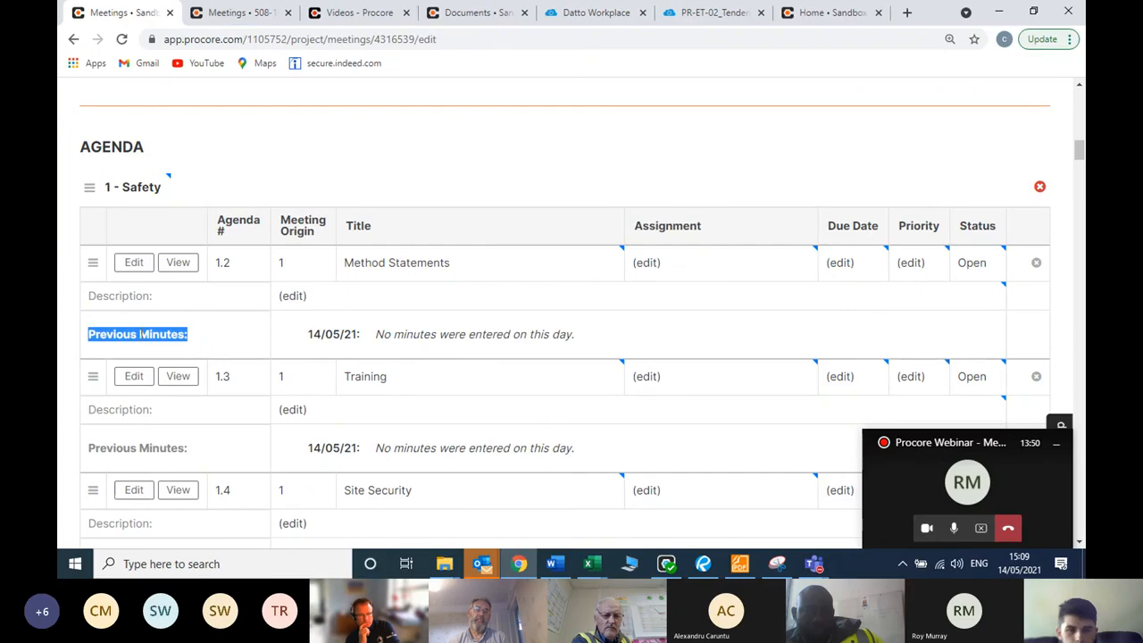
click(450, 329)
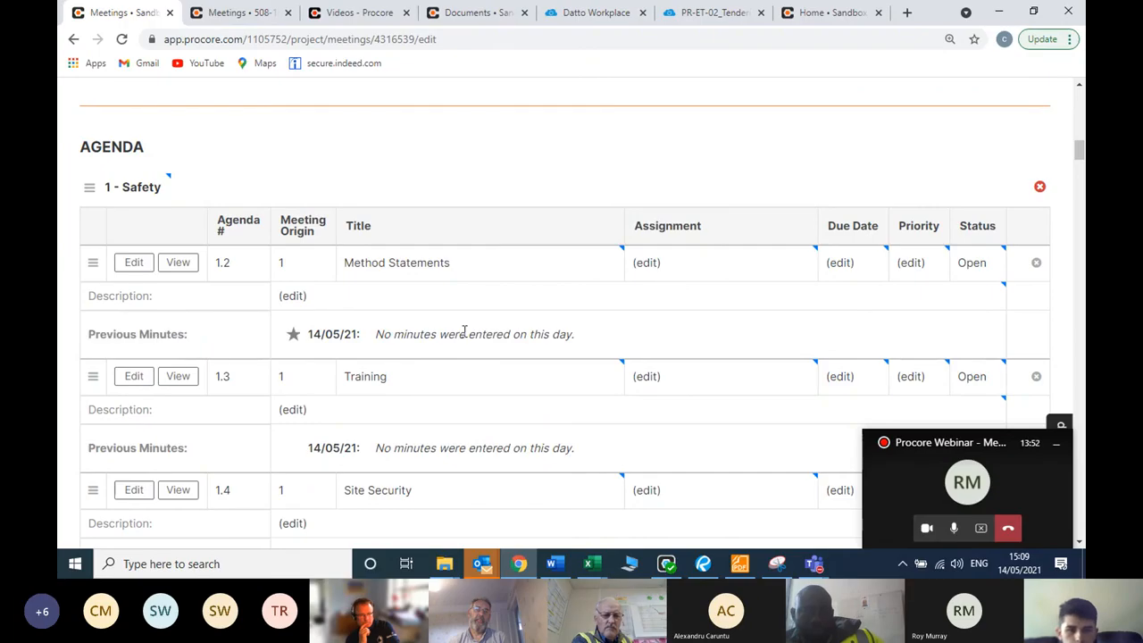
scroll(463, 355, down, 2)
scroll(357, 288, up, 2)
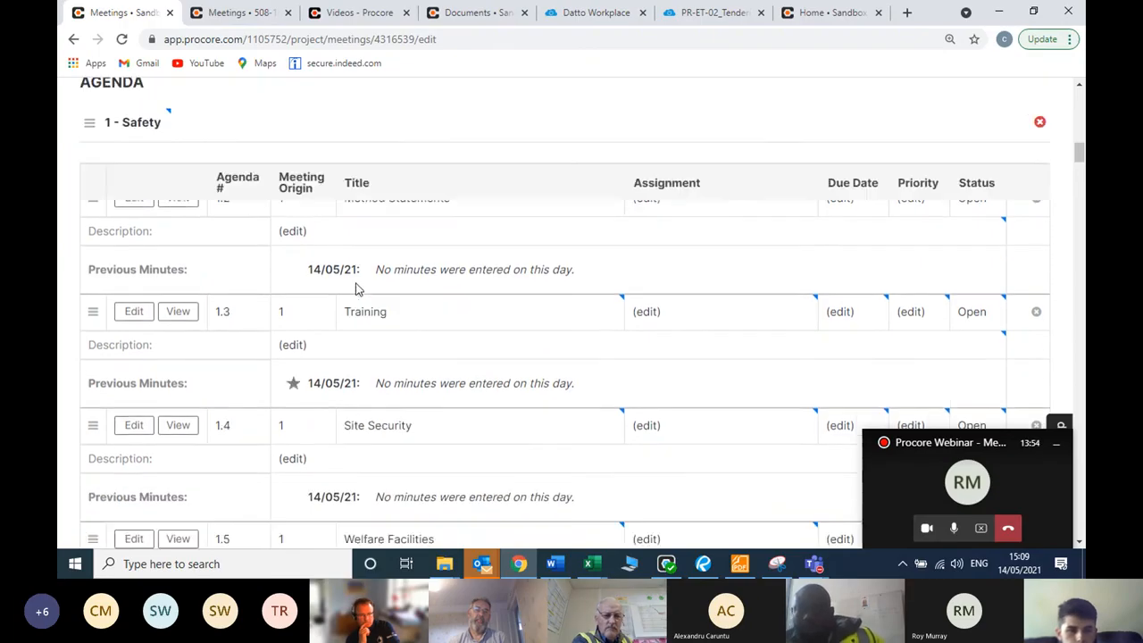
drag(609, 344, 396, 337)
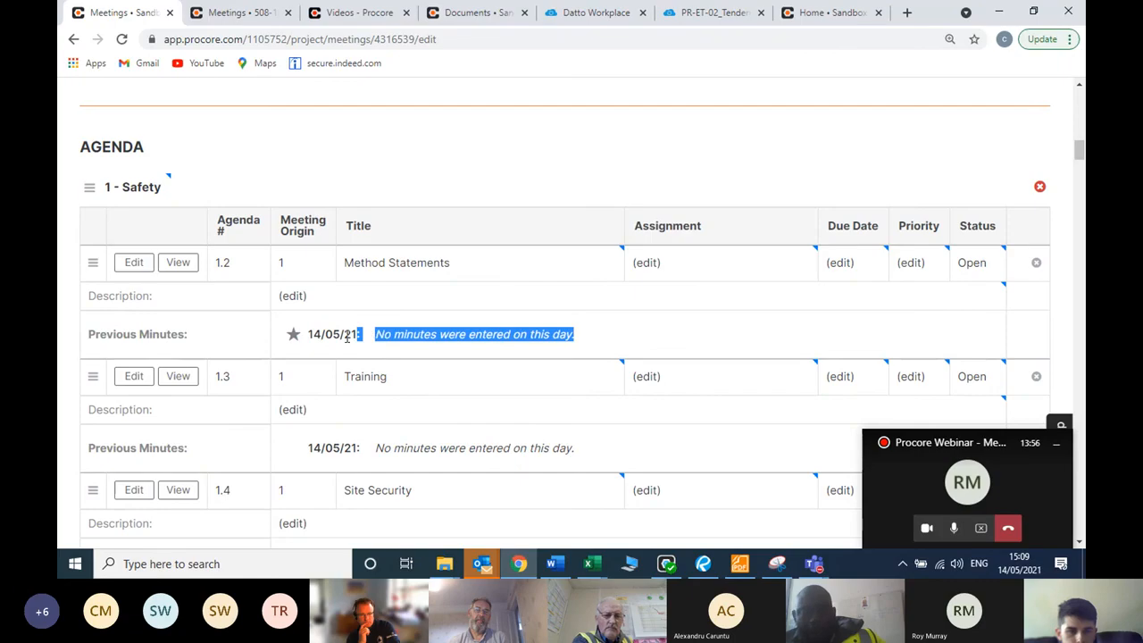
drag(265, 335, 167, 330)
click(206, 334)
scroll(661, 316, up, 3)
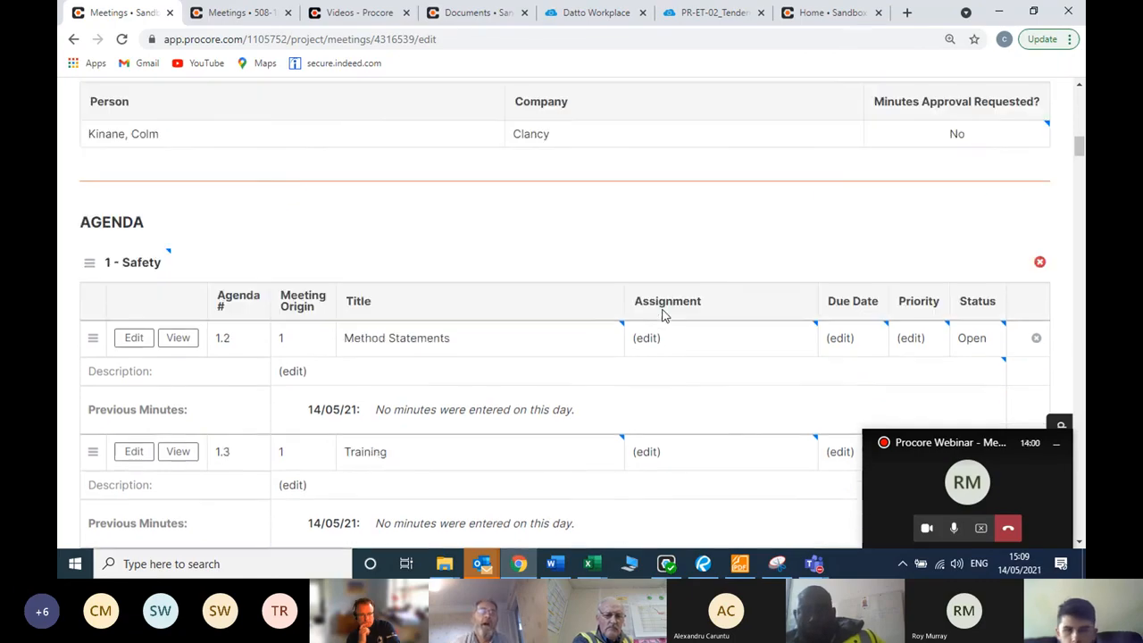
- Save the updated meeting information of the follow-up meeting
scroll(664, 314, up, 1)
click(1019, 221)
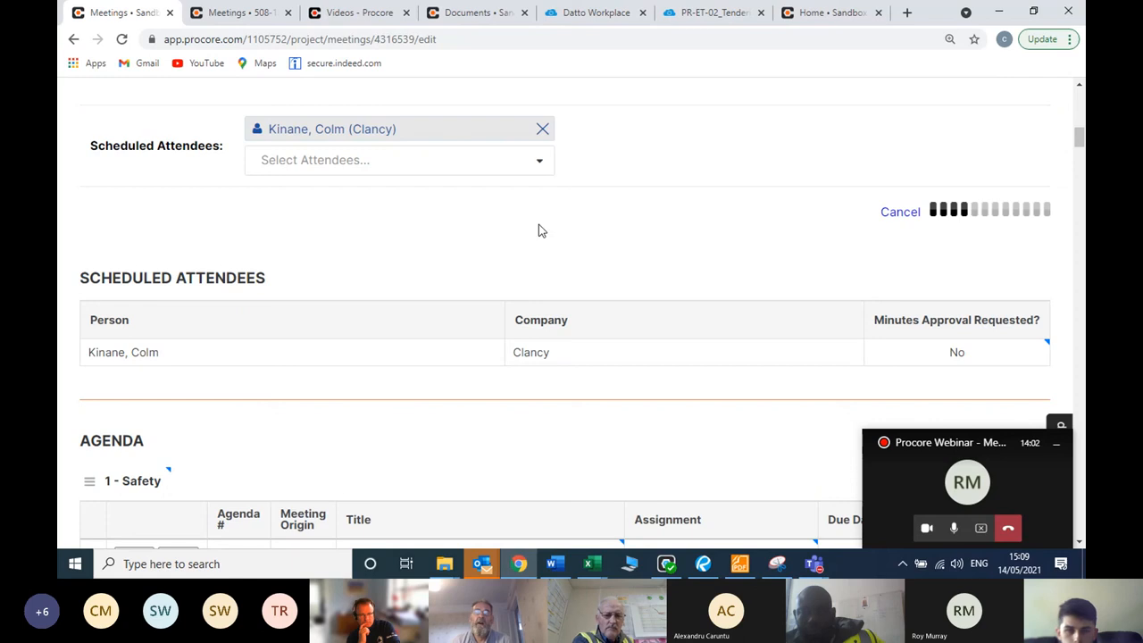
scroll(727, 262, up, 1)
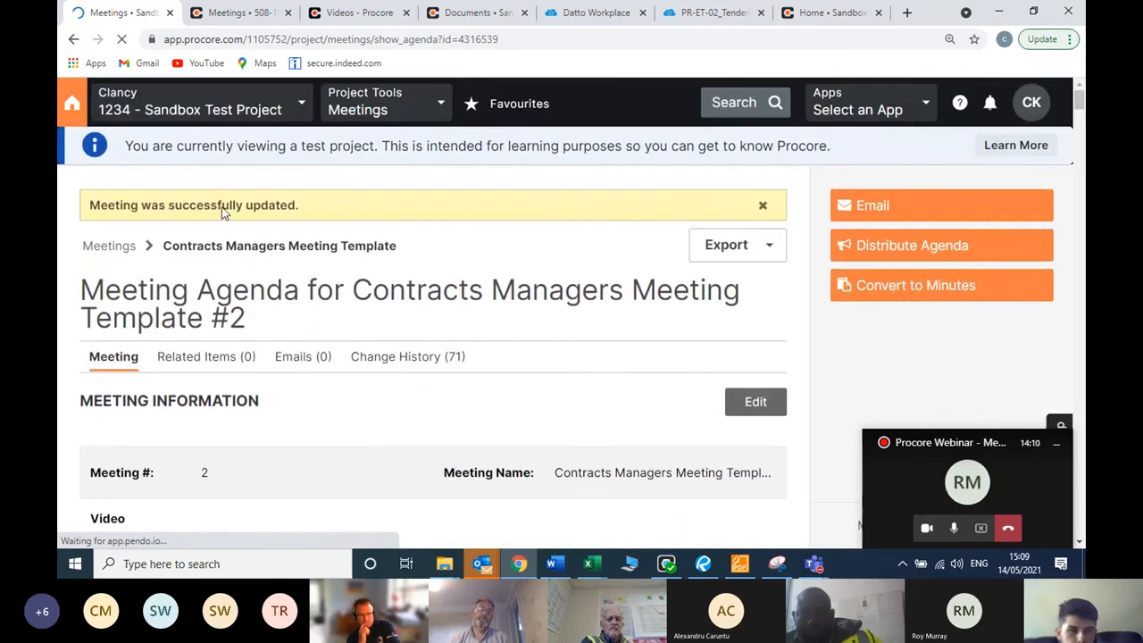
- Check the saved follow-up agenda's meeting information, including its date, times, location and overview
scroll(226, 225, down, 3)
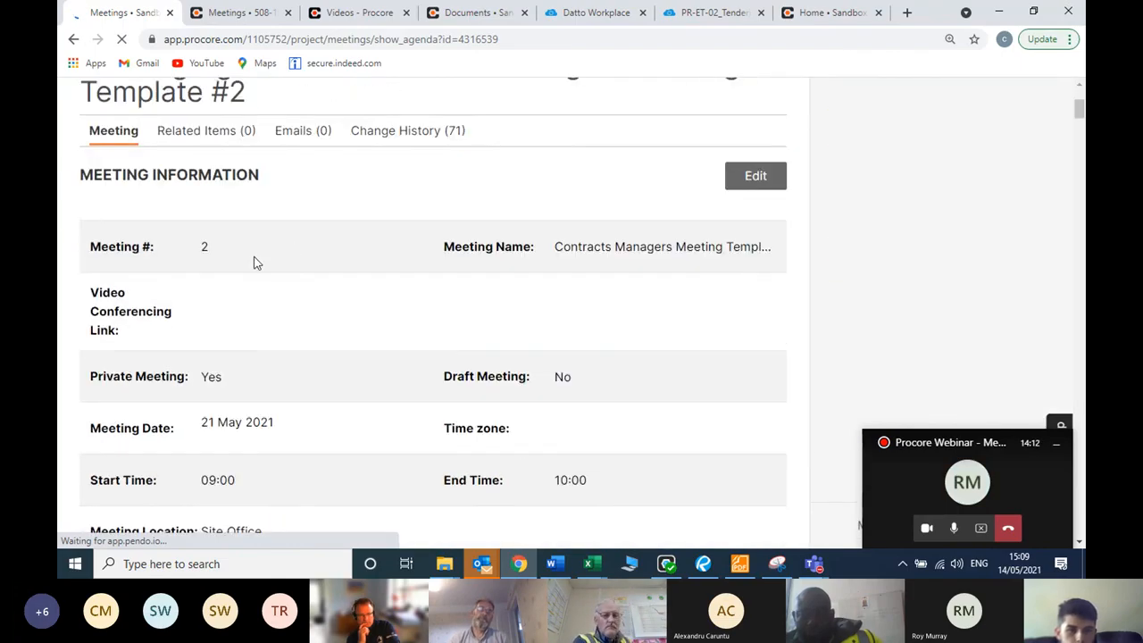
scroll(217, 285, down, 1)
drag(277, 346, 200, 355)
click(200, 354)
scroll(352, 339, down, 2)
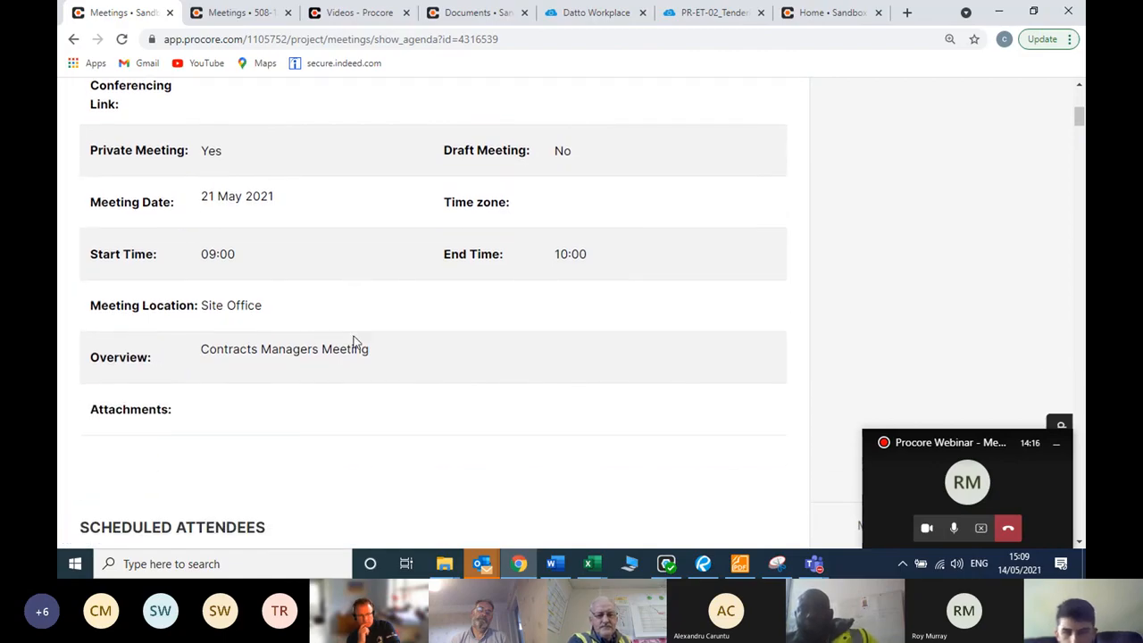
scroll(348, 340, down, 2)
scroll(357, 332, up, 7)
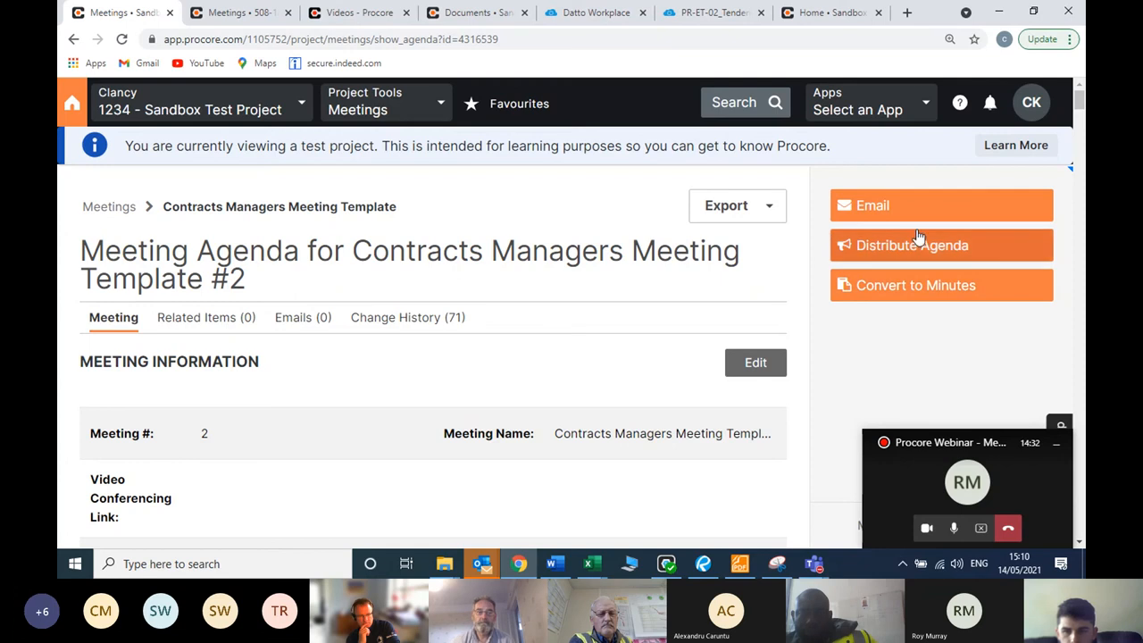
- Return to the project's meetings list and expand the first Contracts Managers Meeting Template group
click(114, 207)
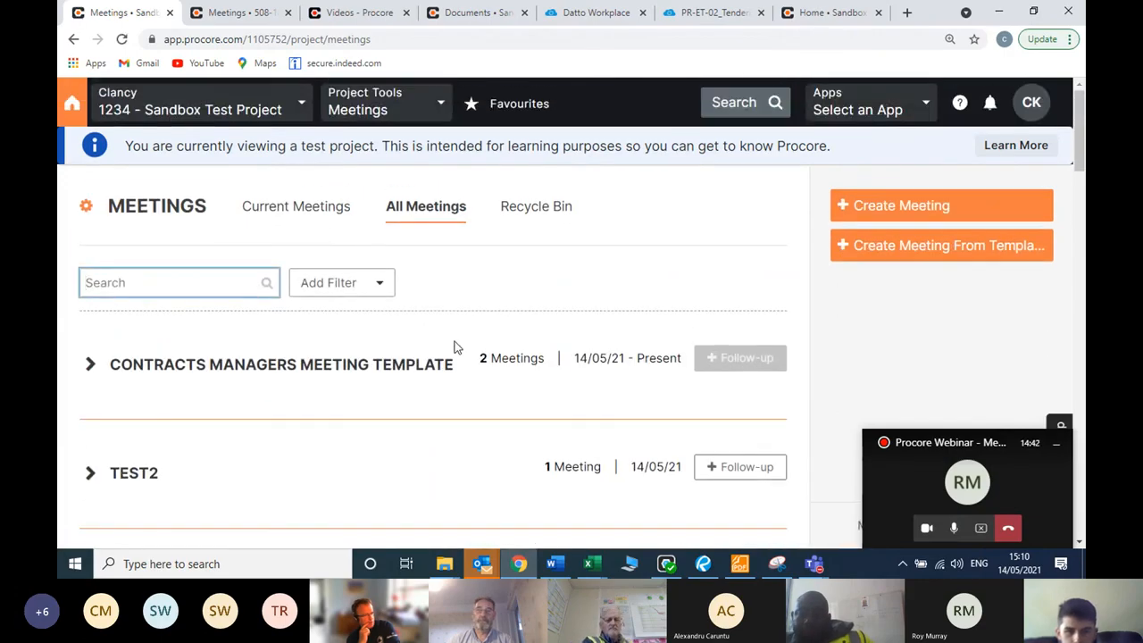
click(179, 371)
scroll(349, 295, down, 3)
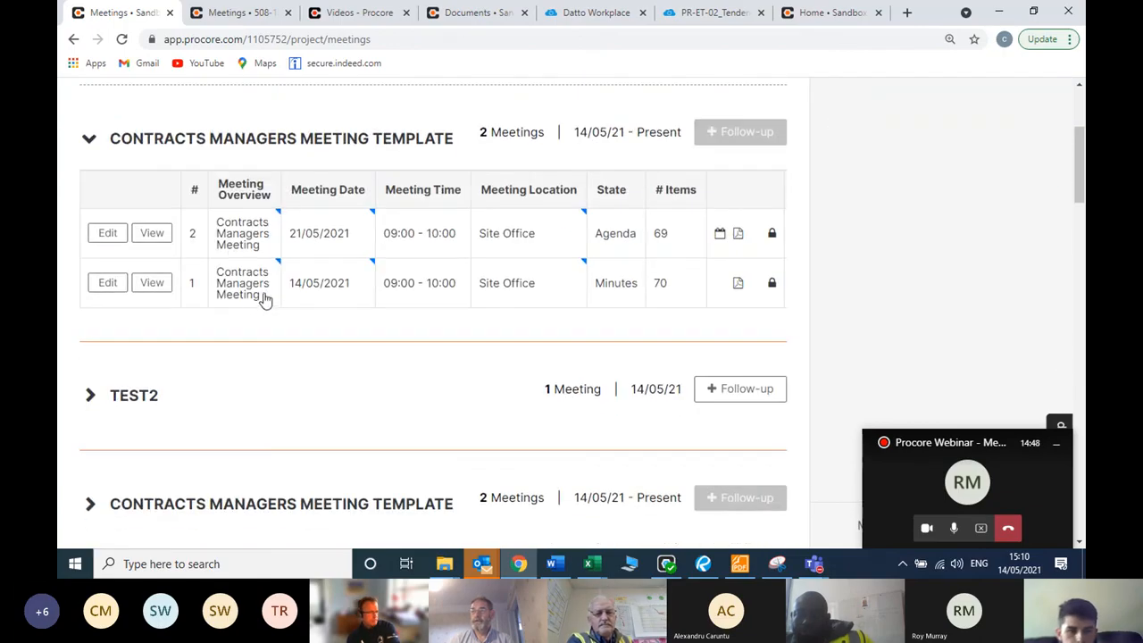
drag(265, 300, 220, 276)
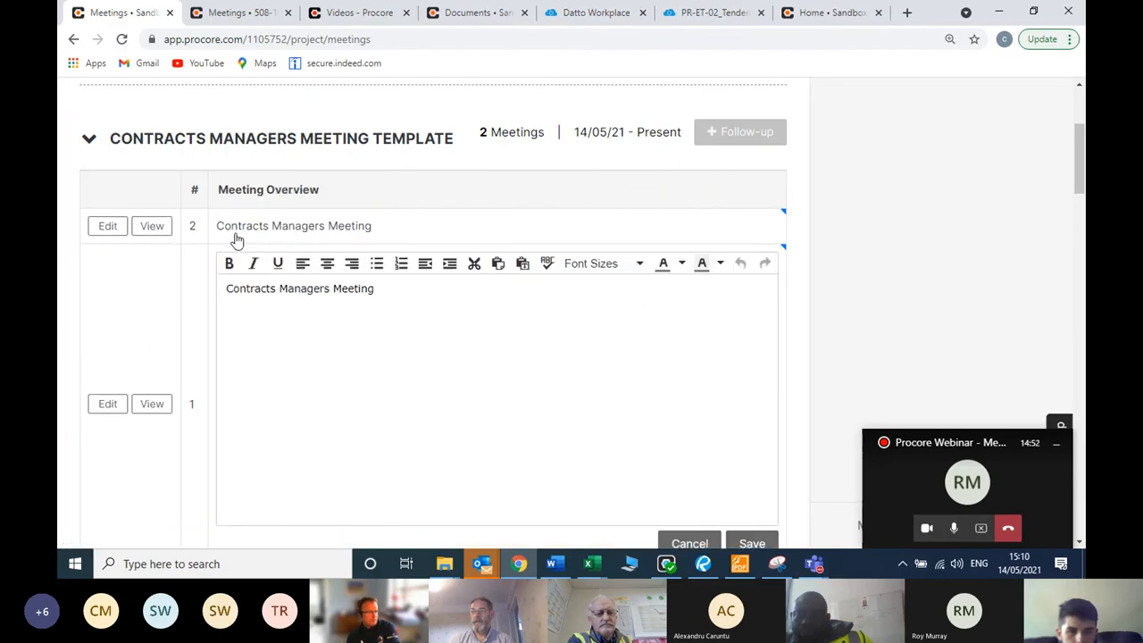
scroll(626, 357, down, 1)
click(685, 471)
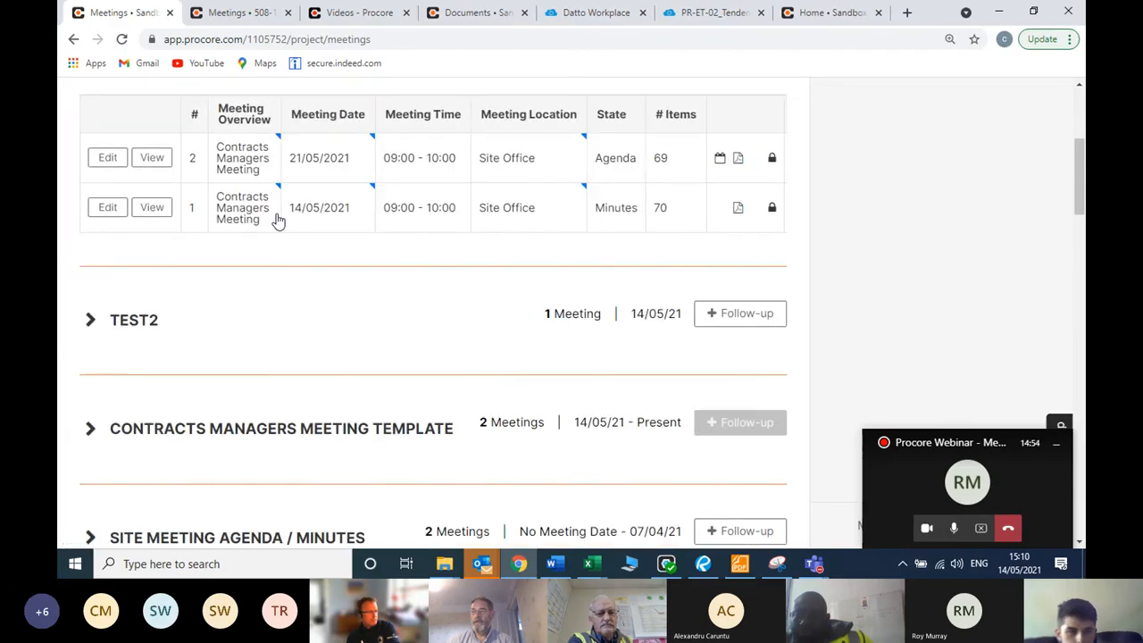
- Compare the item counts of meetings 1 and 2 in the Contracts Managers Meeting Template group, and collapse the group
scroll(272, 228, up, 1)
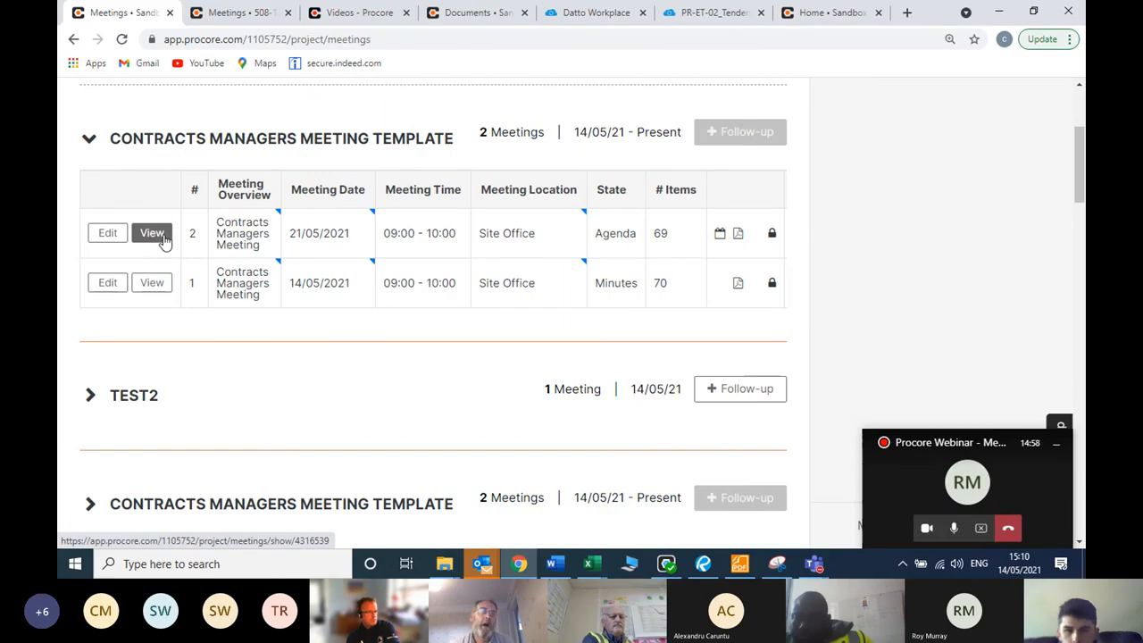
drag(681, 242, 643, 244)
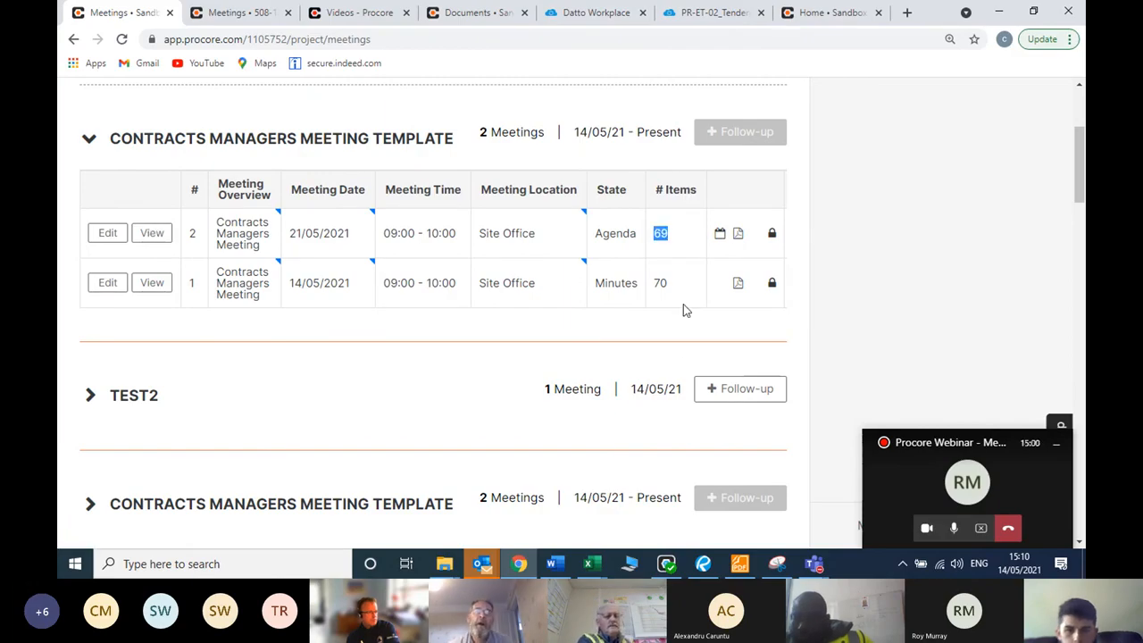
drag(676, 288, 655, 293)
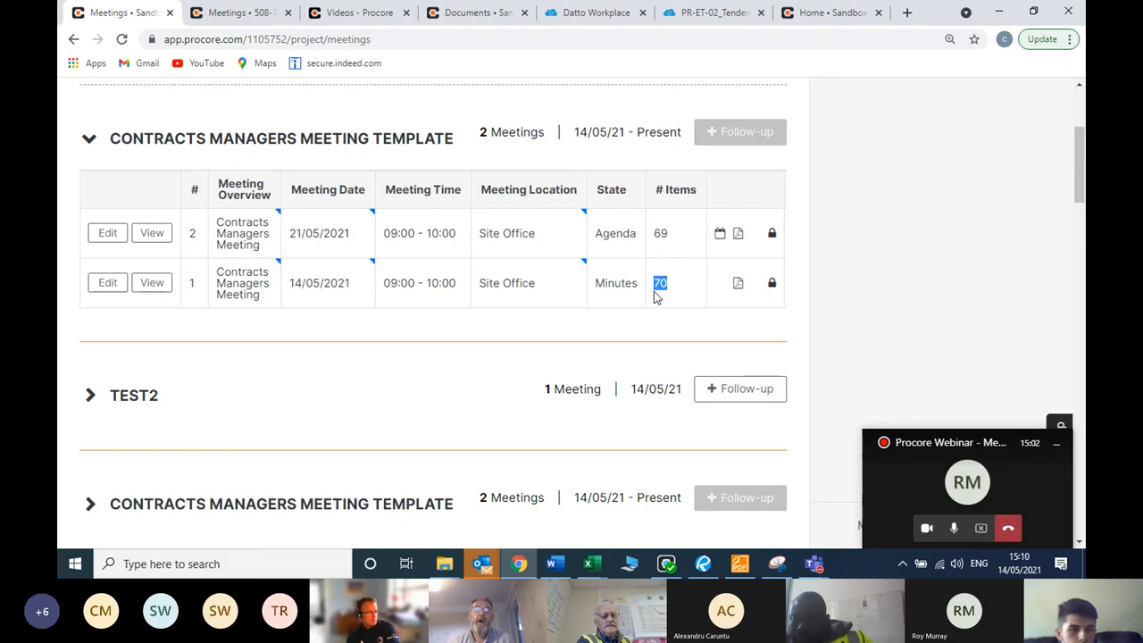
scroll(501, 285, up, 3)
click(660, 433)
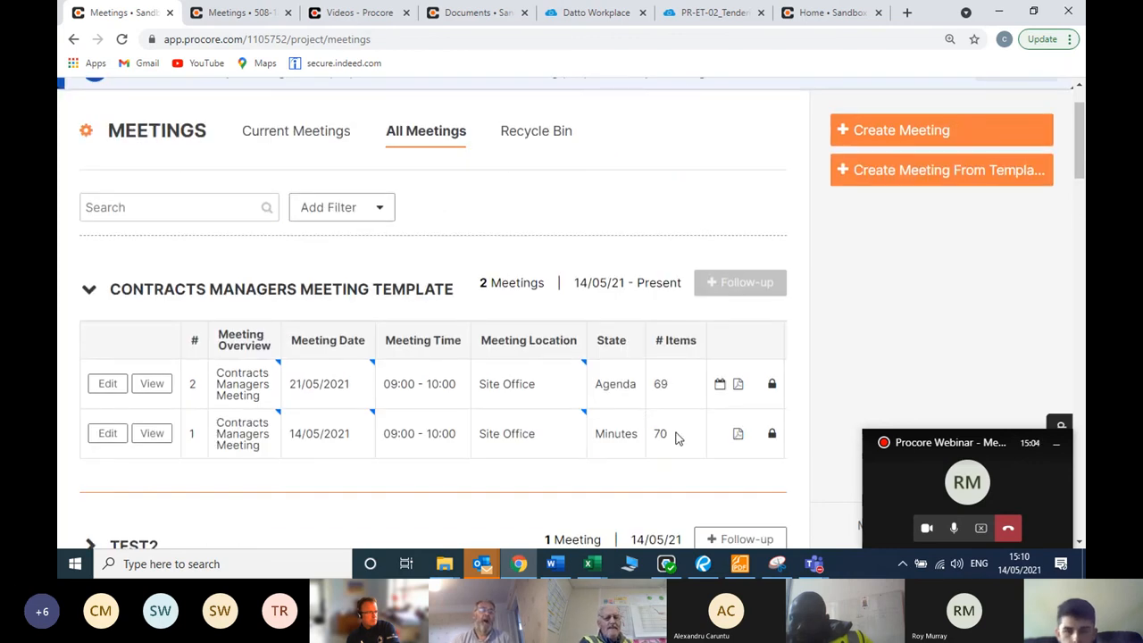
scroll(658, 428, up, 2)
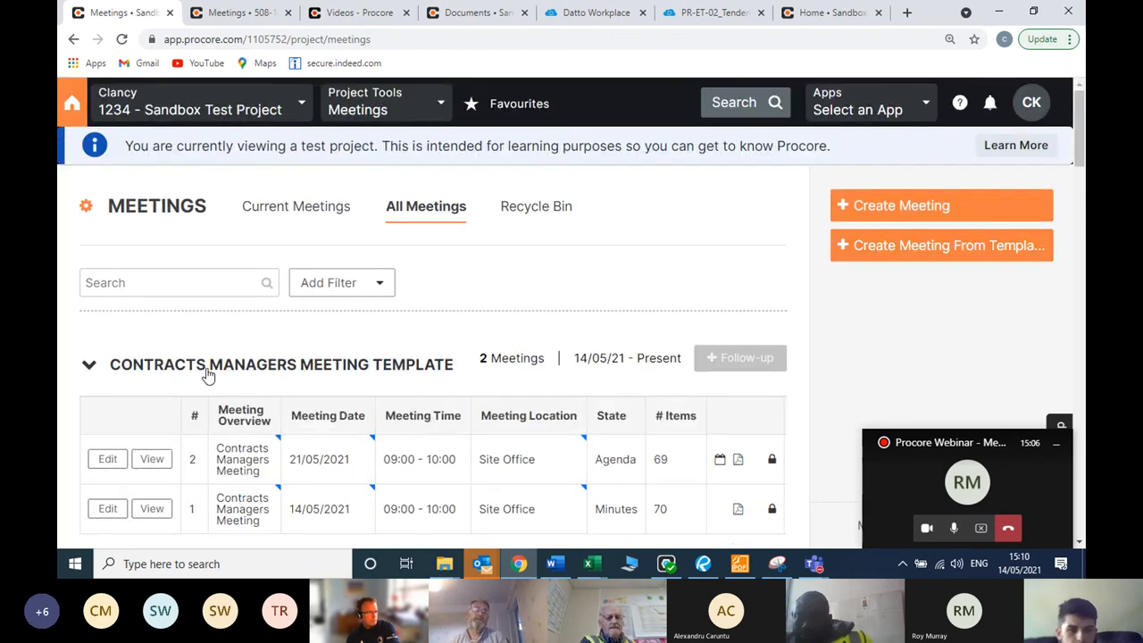
click(213, 373)
click(214, 374)
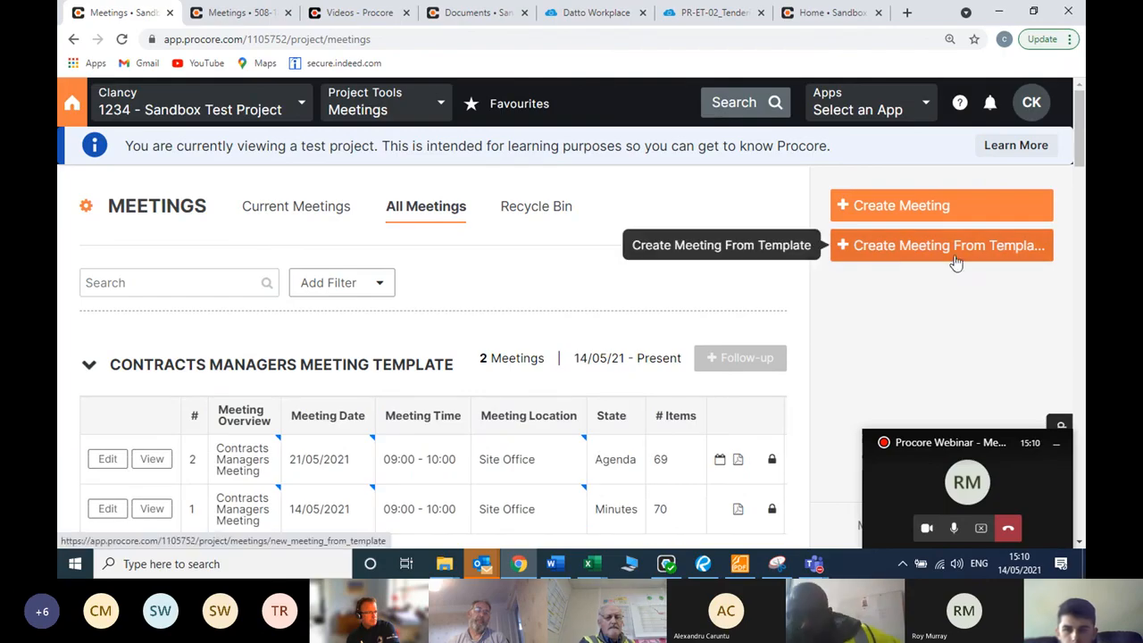
click(335, 370)
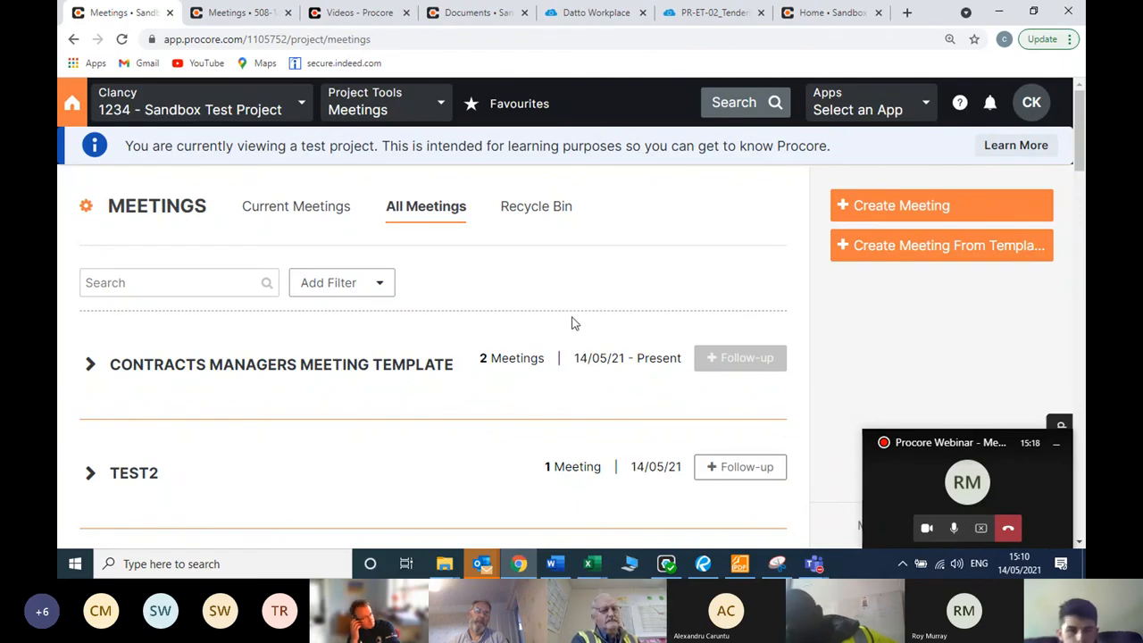
- Start a new blank meeting in the Sandbox Test Project and look over its meeting information fields
click(972, 207)
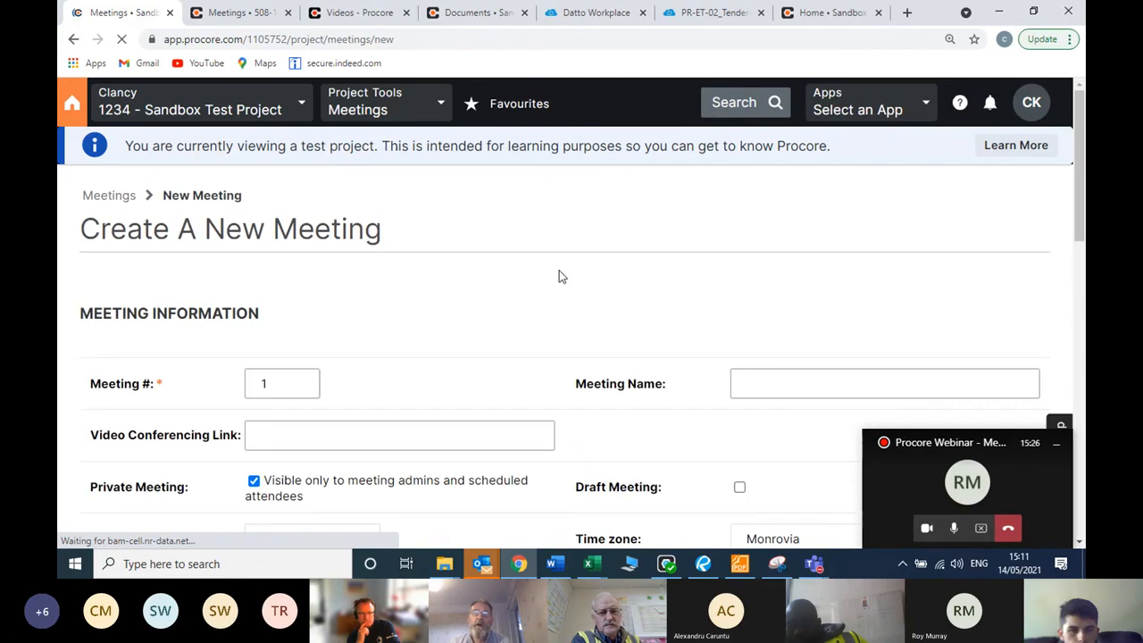
scroll(441, 267, down, 1)
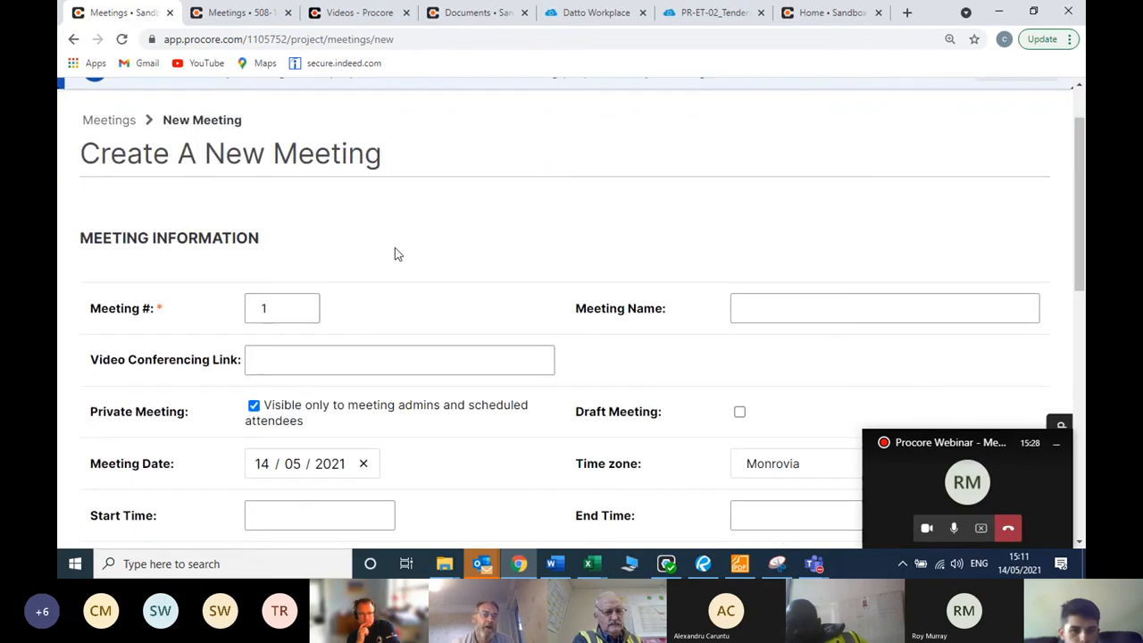
scroll(551, 230, down, 1)
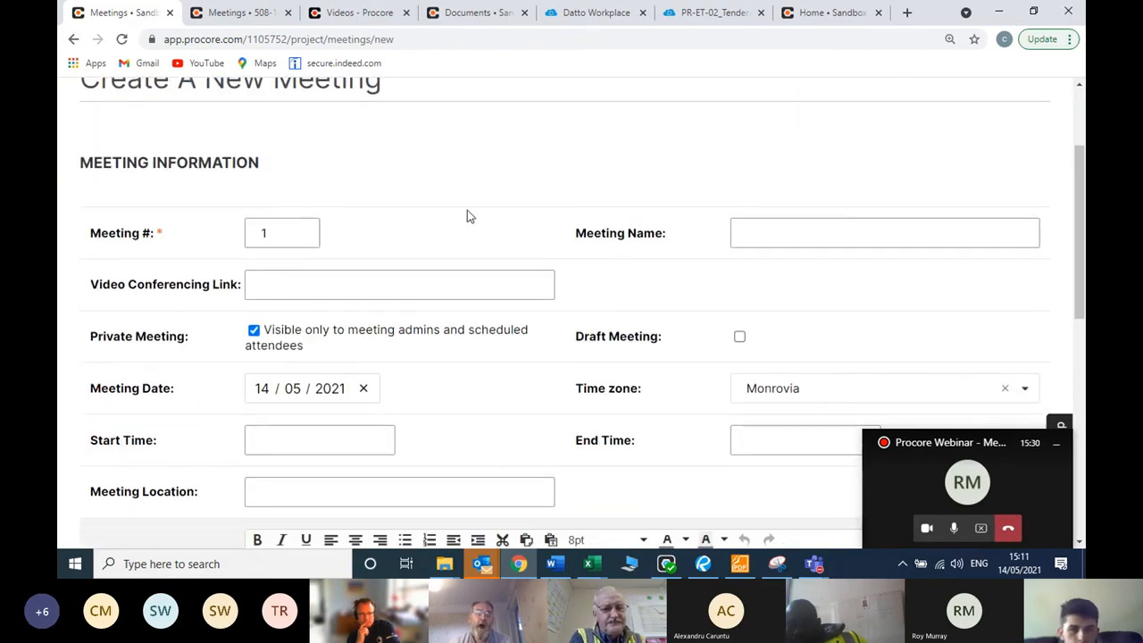
- Enter "Example" as the new meeting's name in the meeting information
drag(278, 168, 77, 166)
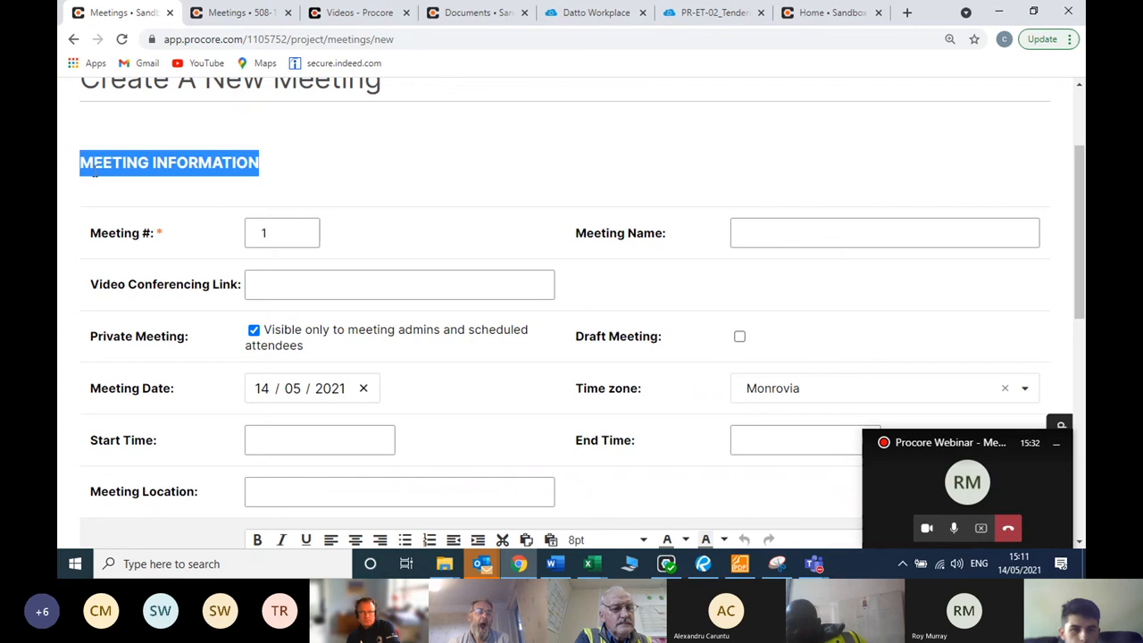
click(417, 178)
click(407, 271)
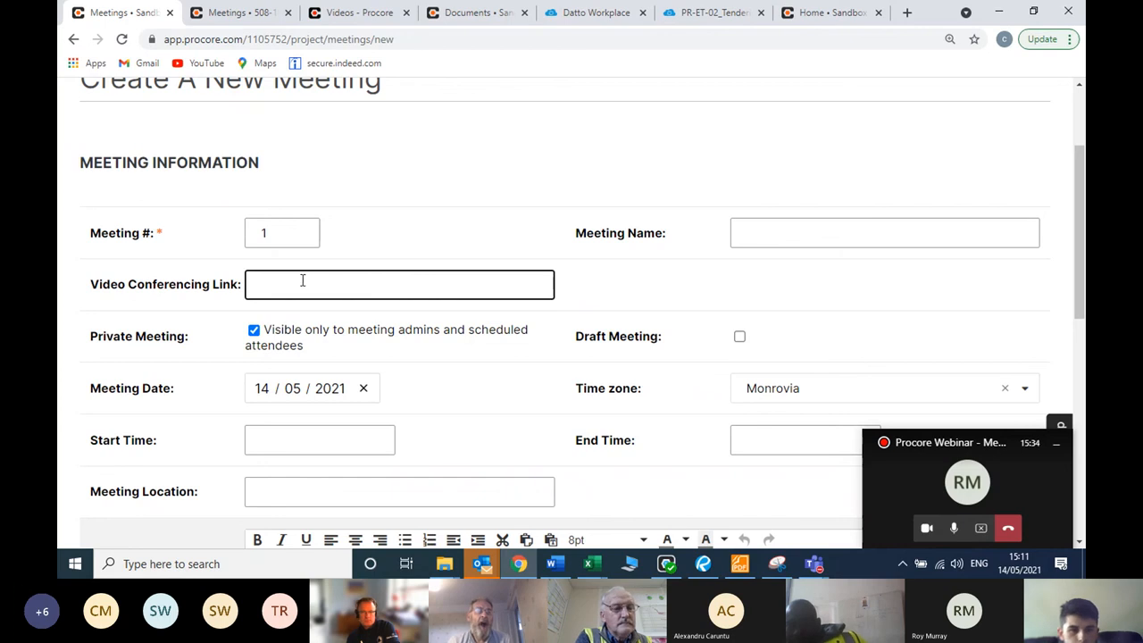
click(768, 231)
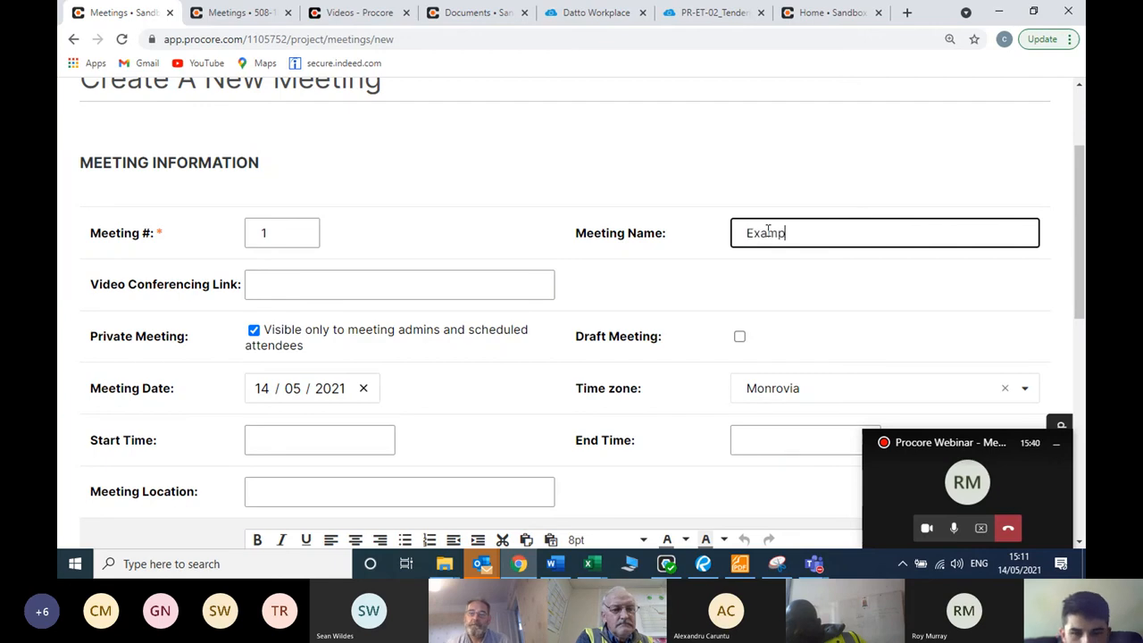
text(Example)
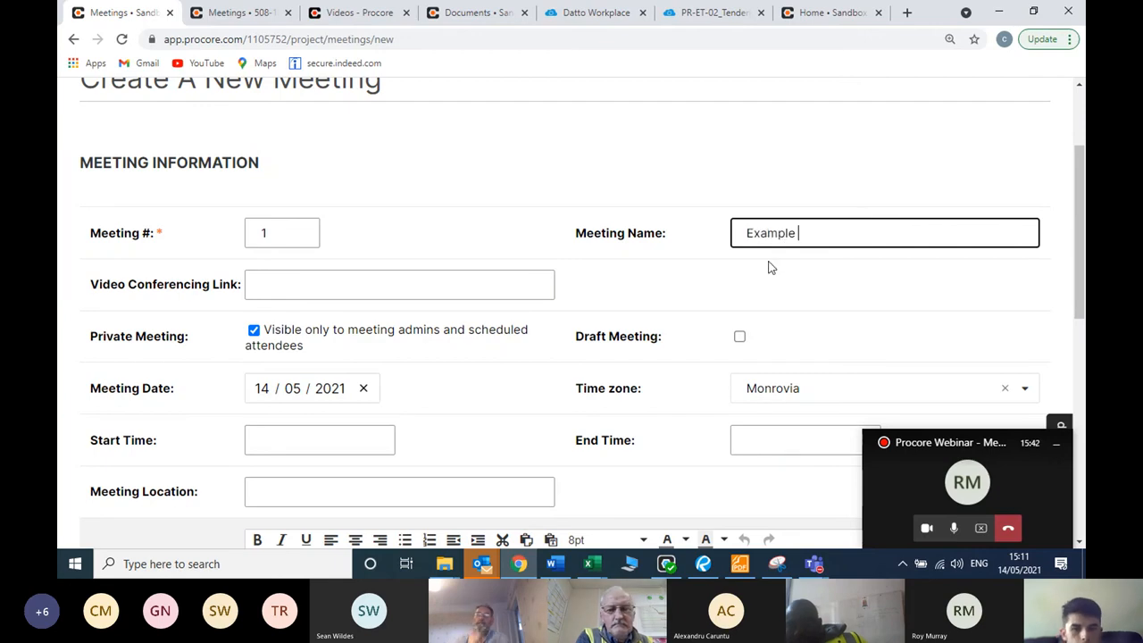
- Fill the meeting's overview with the placeholder text "hvfkdvbjfljfjxlv fxc", leaving the start time, end time and location blank
scroll(331, 331, down, 1)
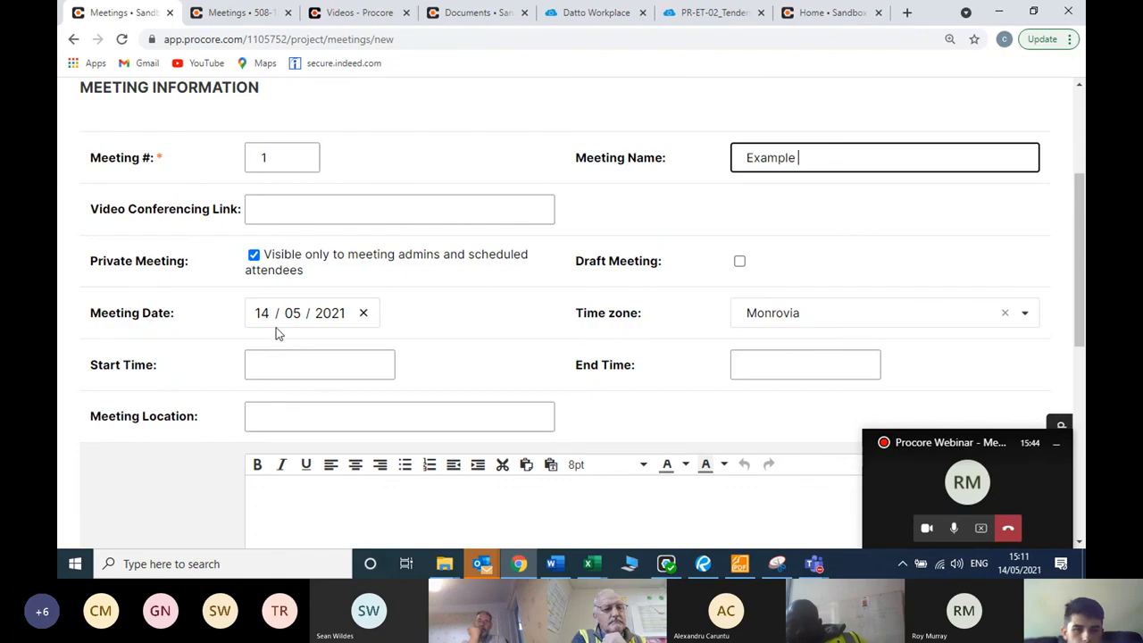
click(301, 368)
click(786, 364)
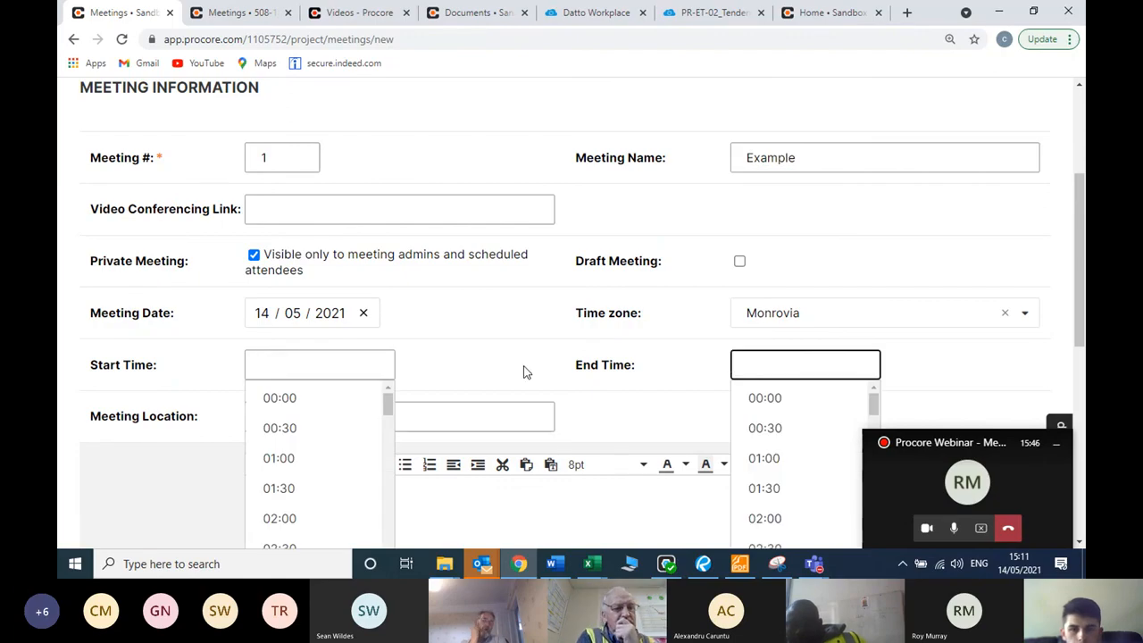
click(455, 418)
scroll(452, 393, down, 2)
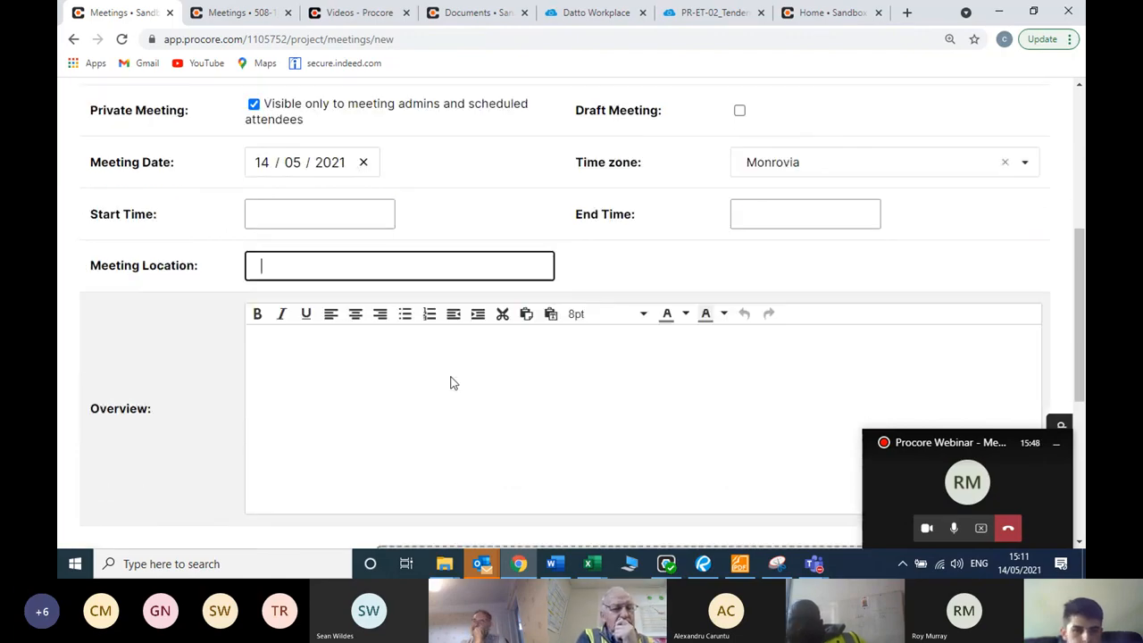
click(362, 368)
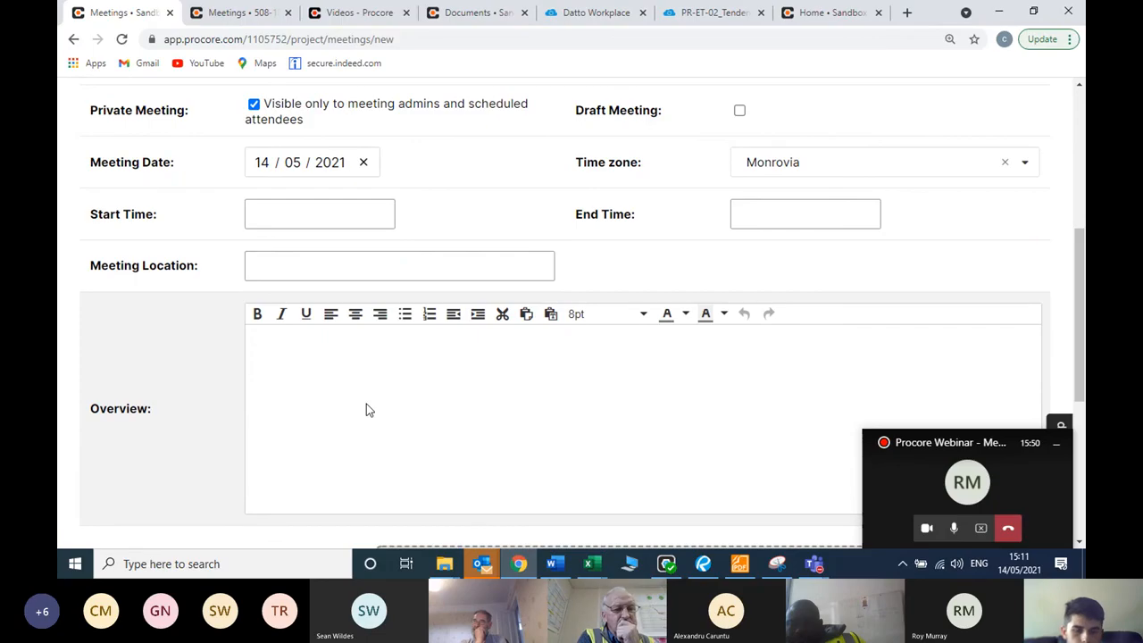
text(hvfkd)
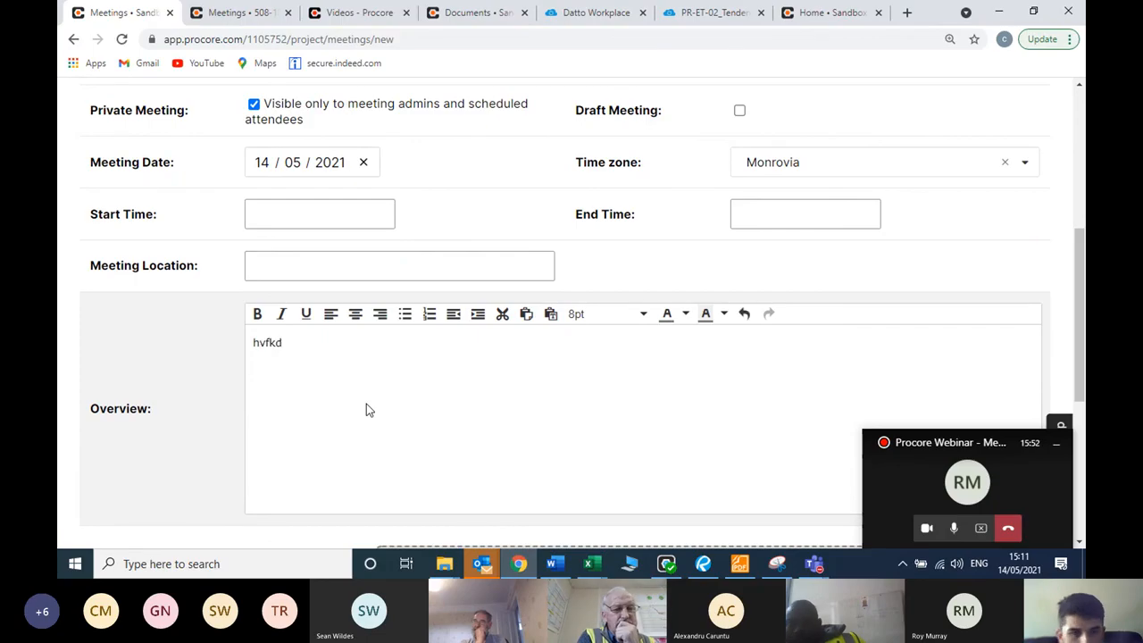
text(vbjfljfjxlv fxc)
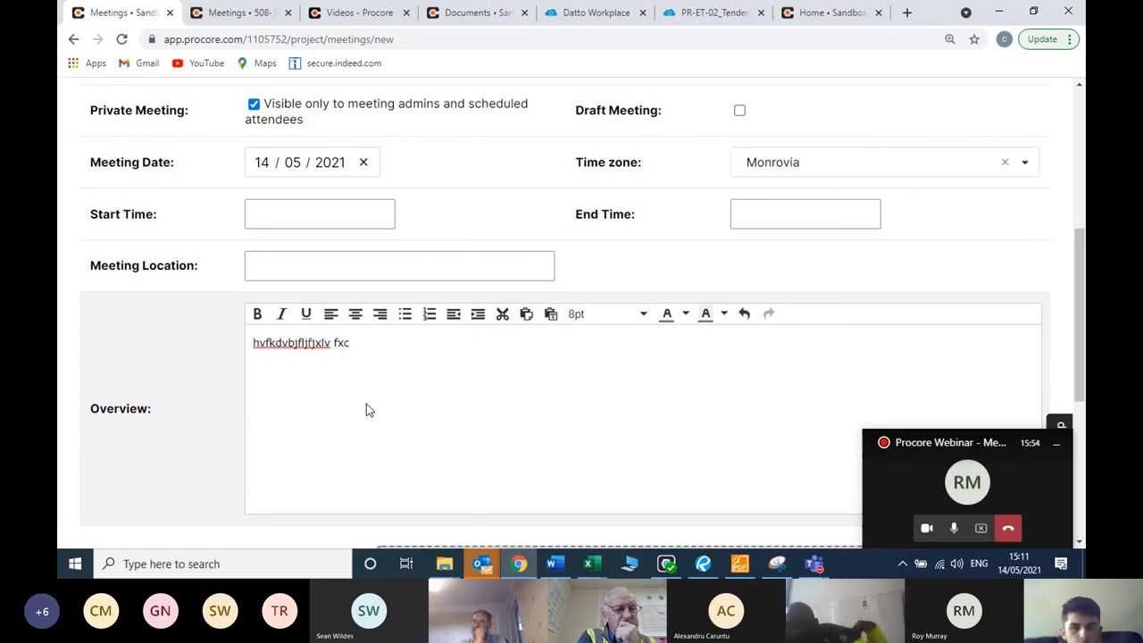
- Add one Clancy contact to the new meeting as a scheduled attendee
scroll(380, 394, down, 2)
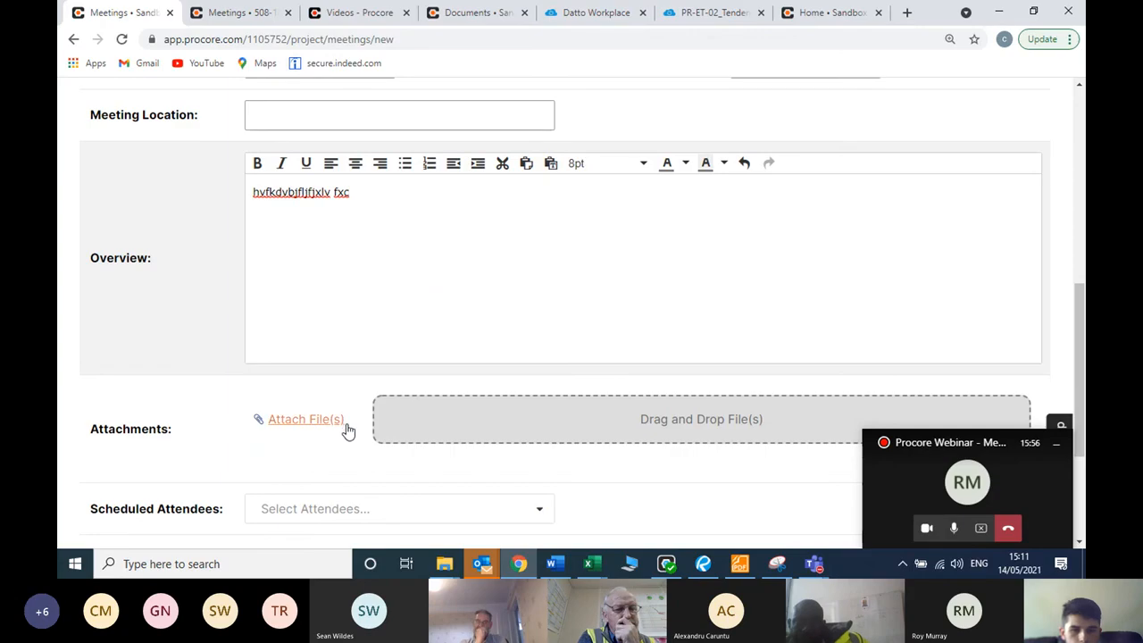
scroll(308, 406, down, 2)
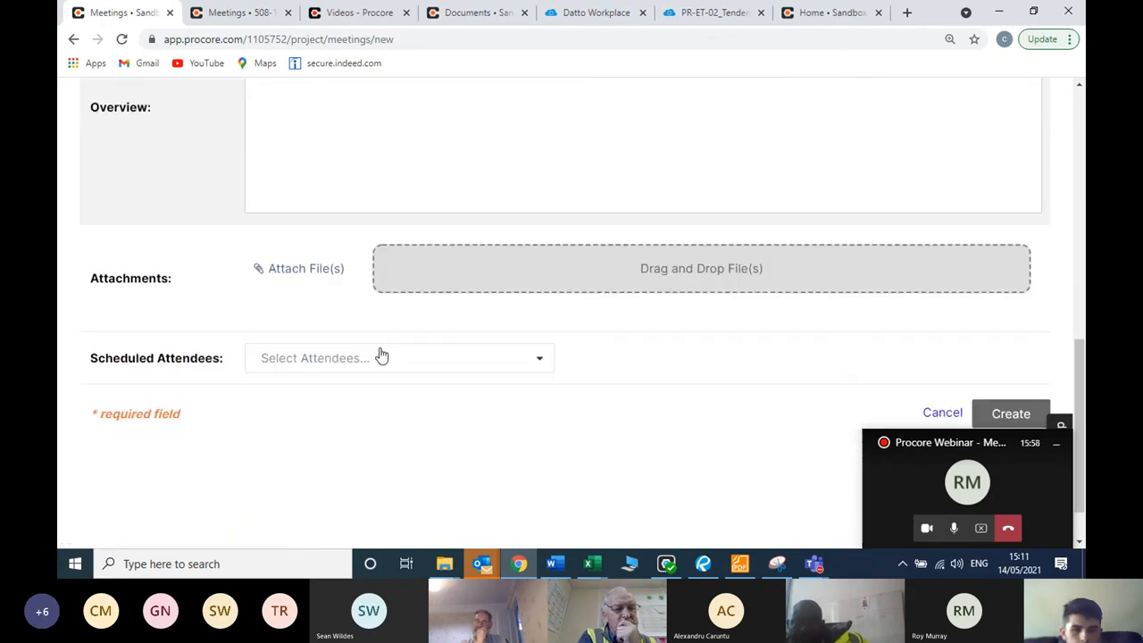
click(491, 361)
scroll(523, 361, down, 1)
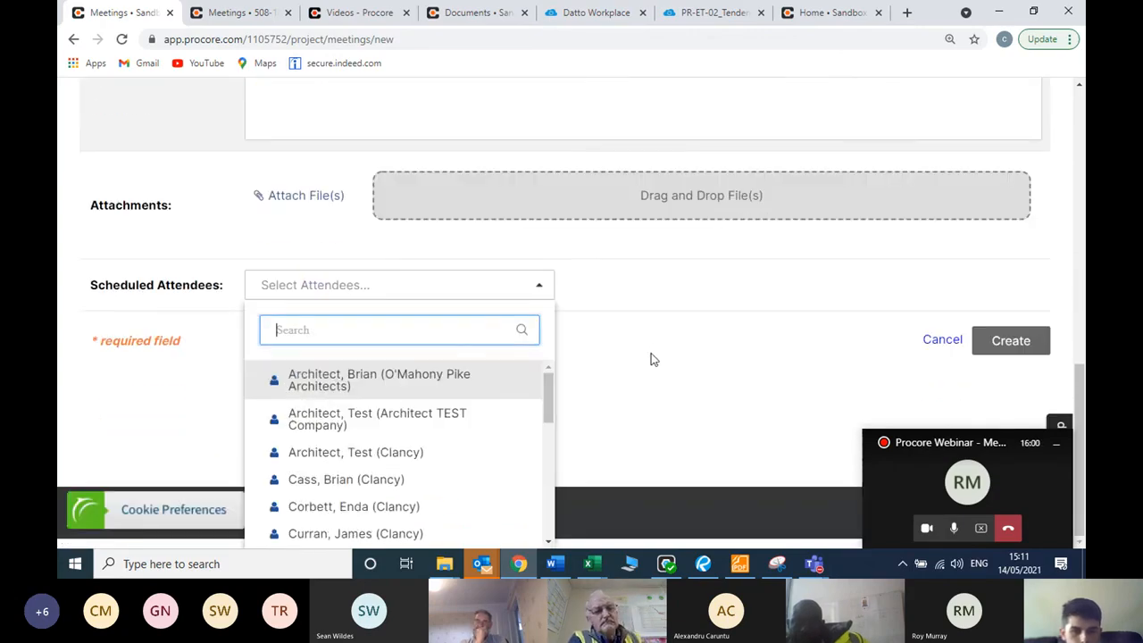
scroll(380, 435, down, 1)
scroll(382, 437, down, 3)
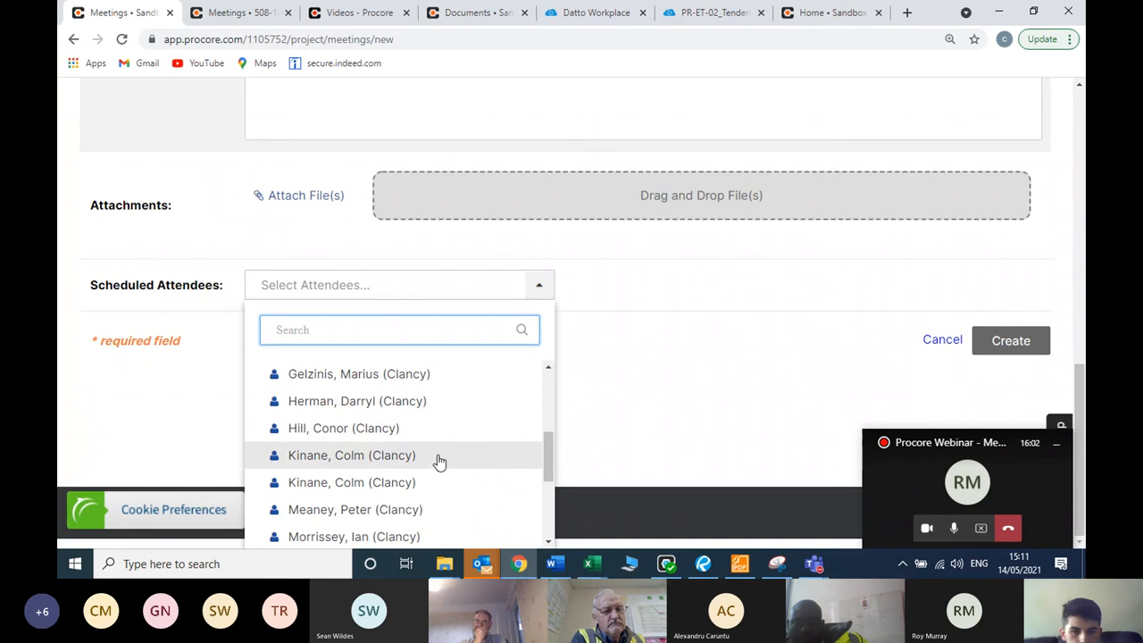
click(438, 460)
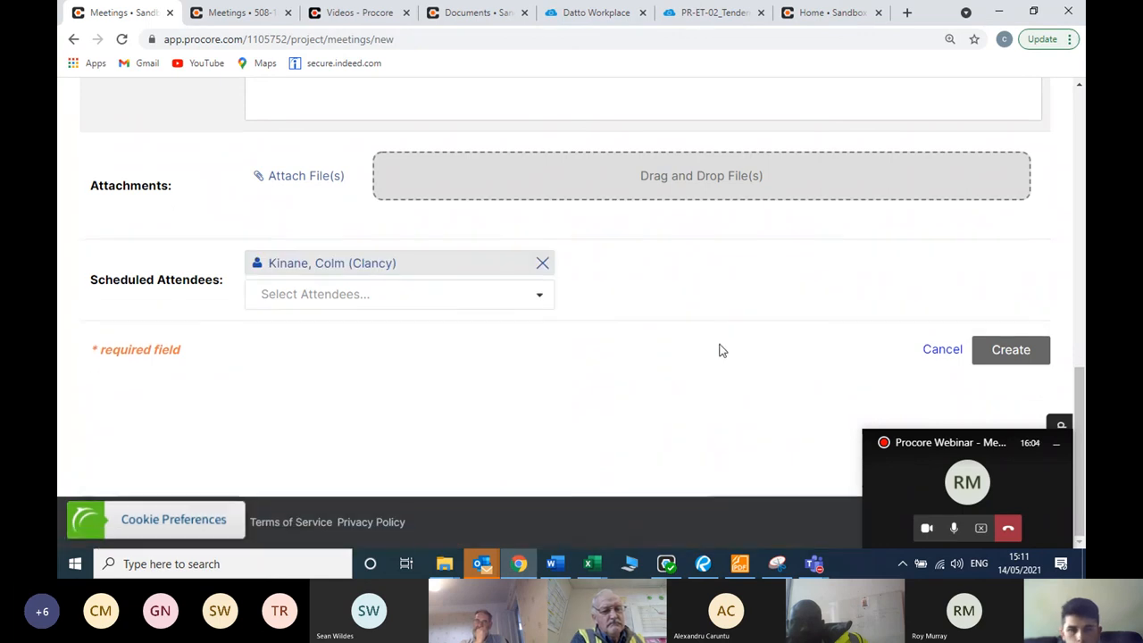
- Check the completed form and create the Example meeting
scroll(720, 349, up, 3)
scroll(633, 232, down, 1)
scroll(625, 241, down, 2)
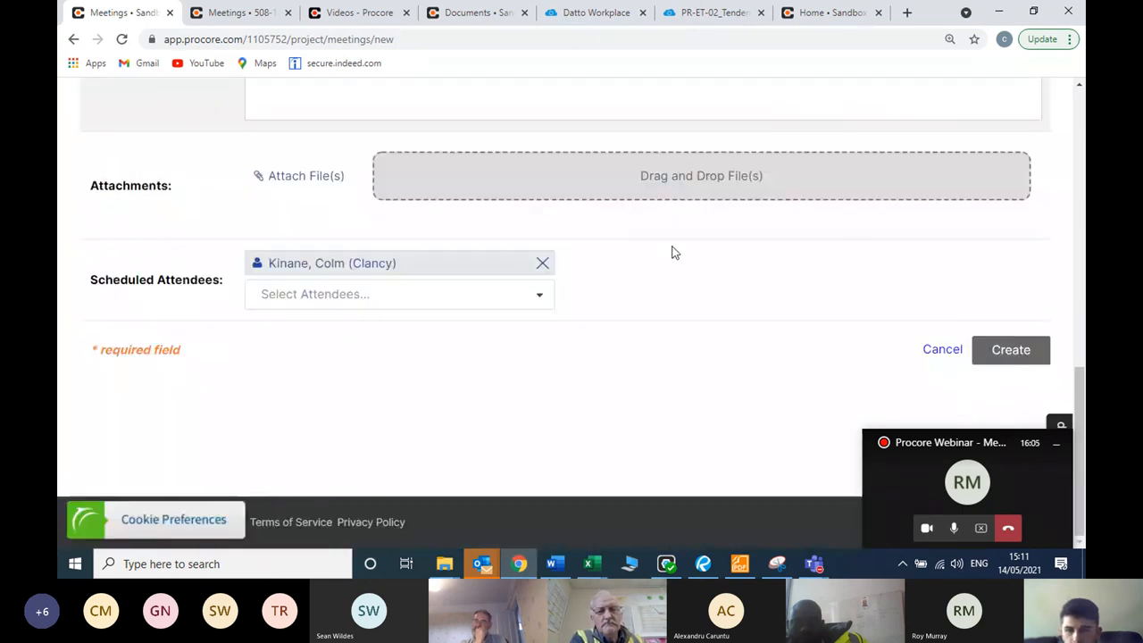
click(1022, 342)
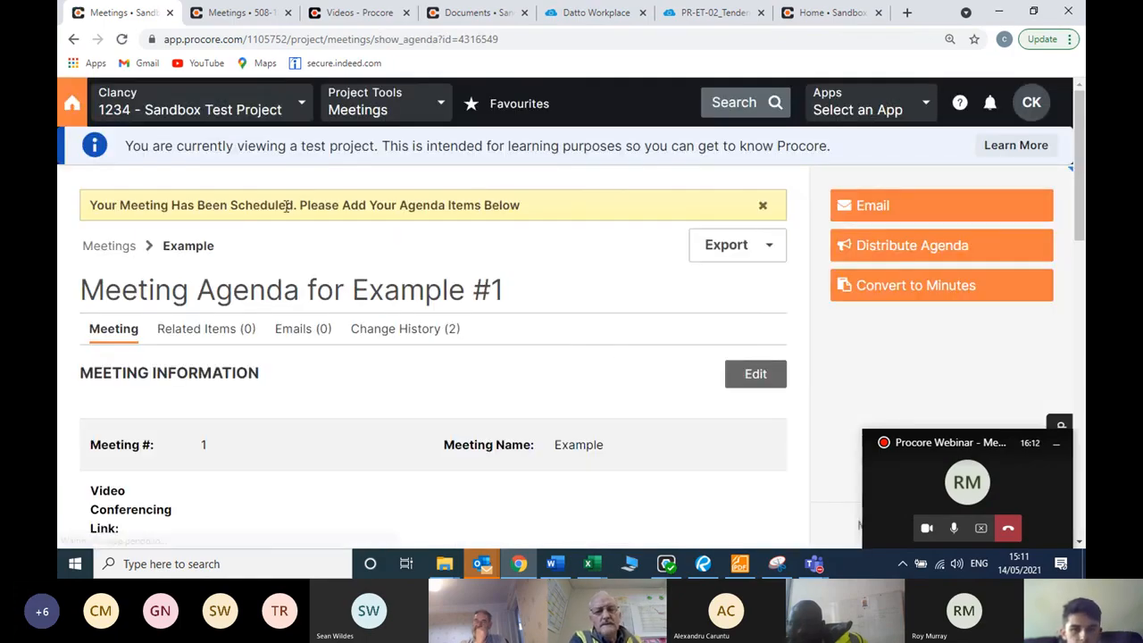
- Rename the agenda's Uncategorised Items category to "Example" in the newly created meeting
drag(295, 206, 526, 213)
scroll(413, 254, down, 2)
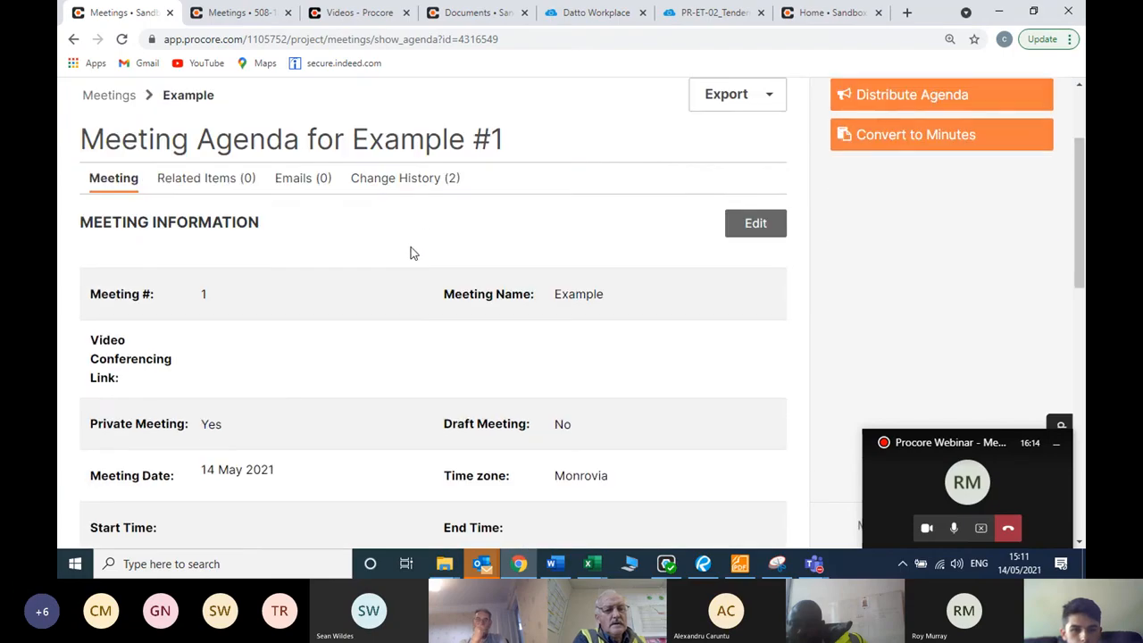
scroll(413, 253, down, 7)
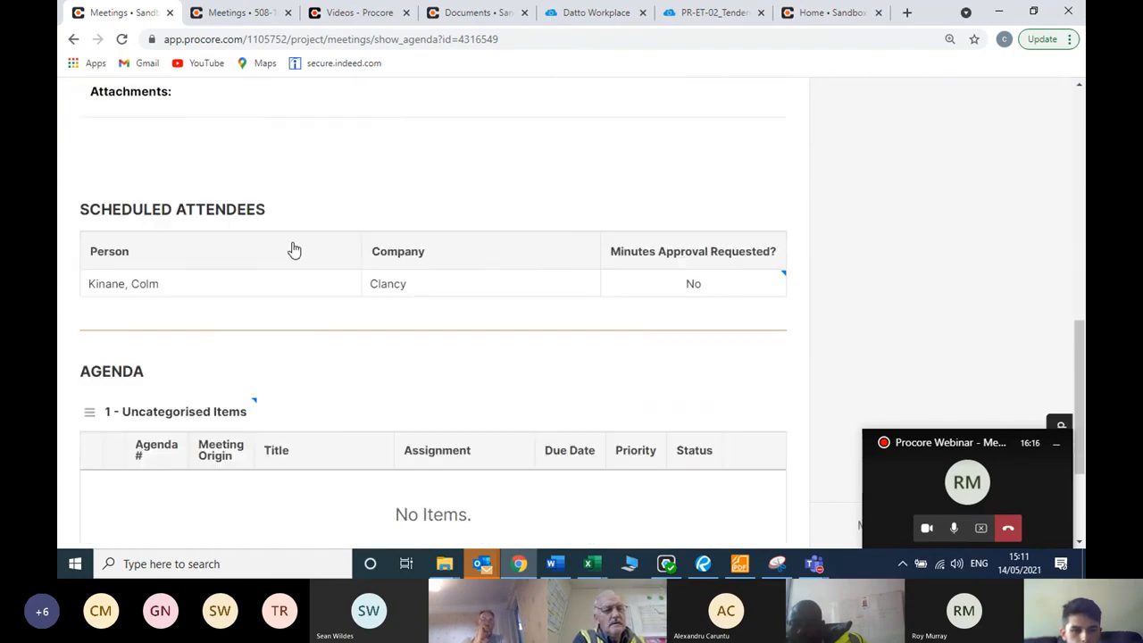
scroll(295, 250, down, 2)
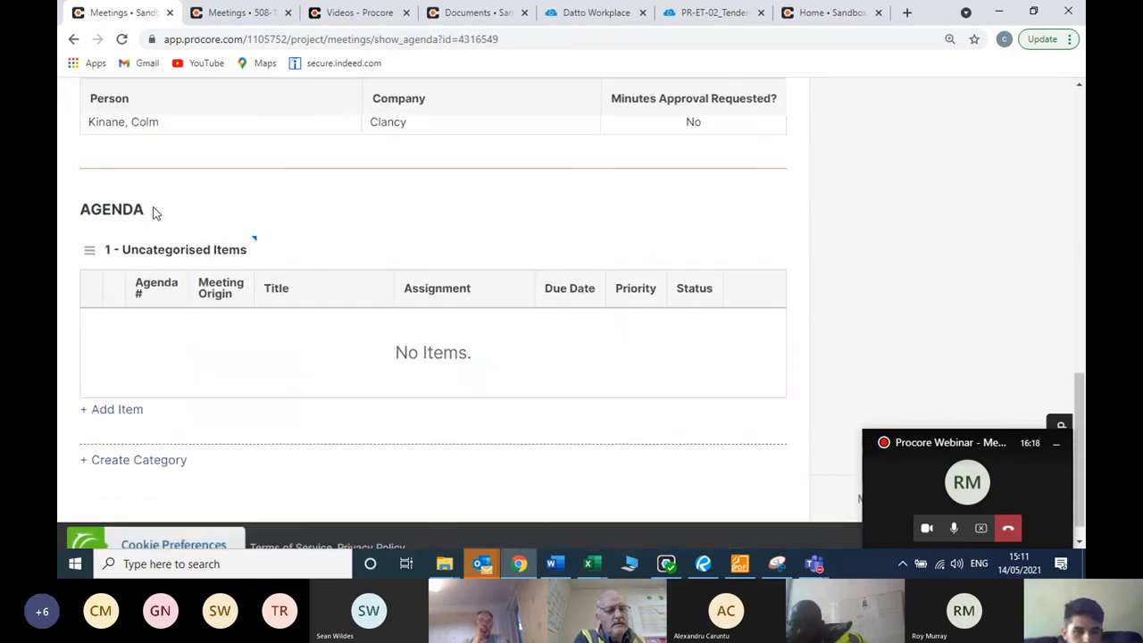
drag(153, 211, 60, 214)
click(204, 210)
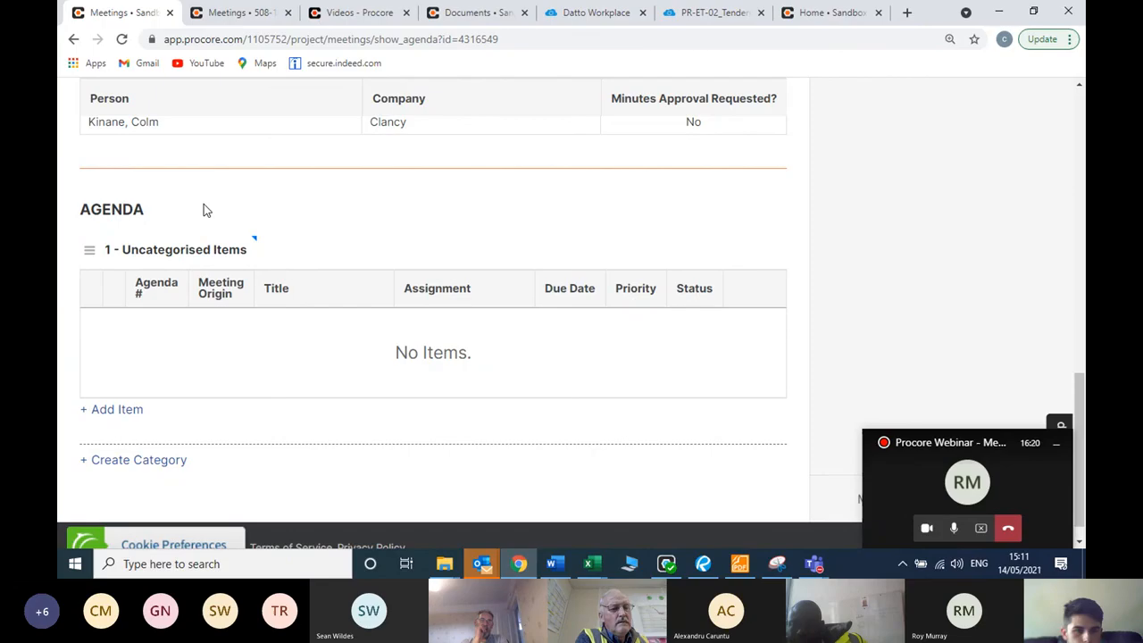
click(183, 250)
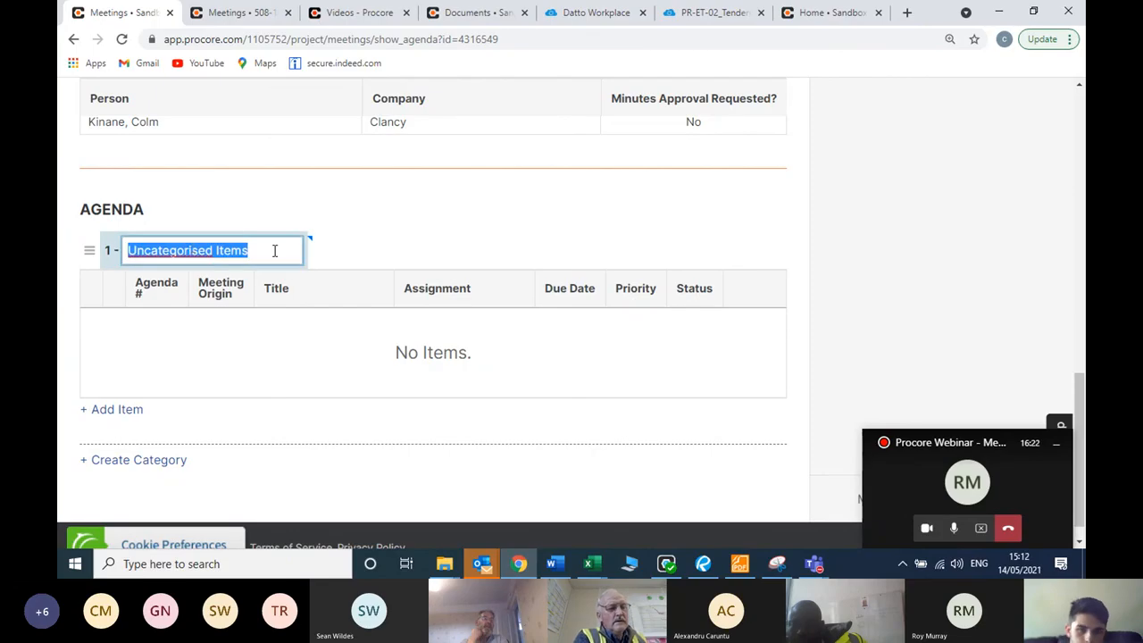
key(BackSpace)
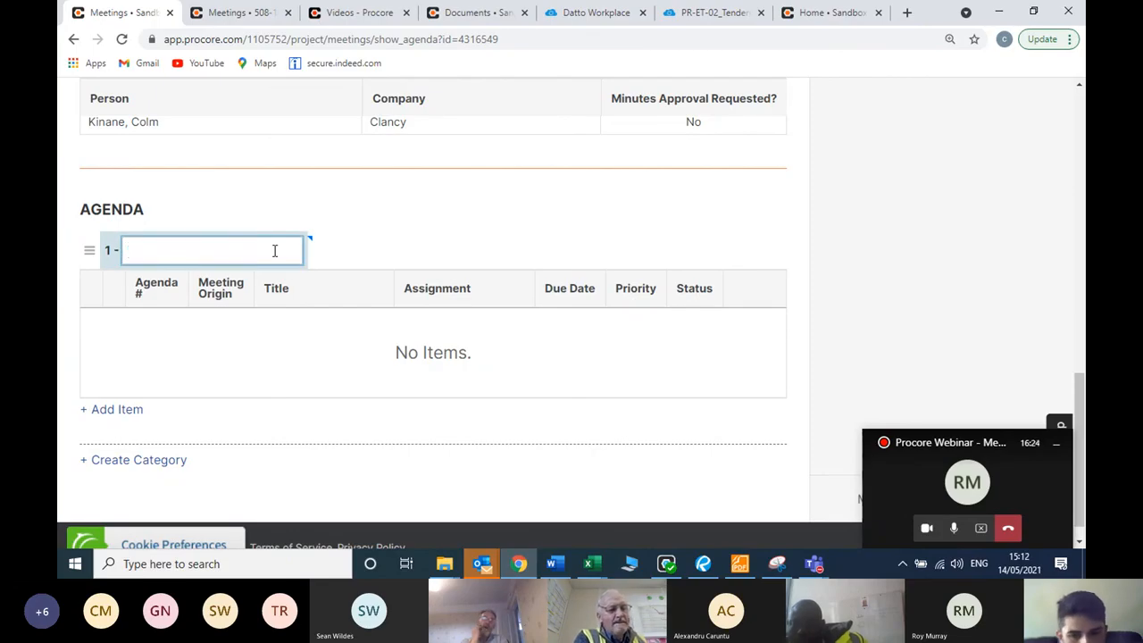
text(Exam)
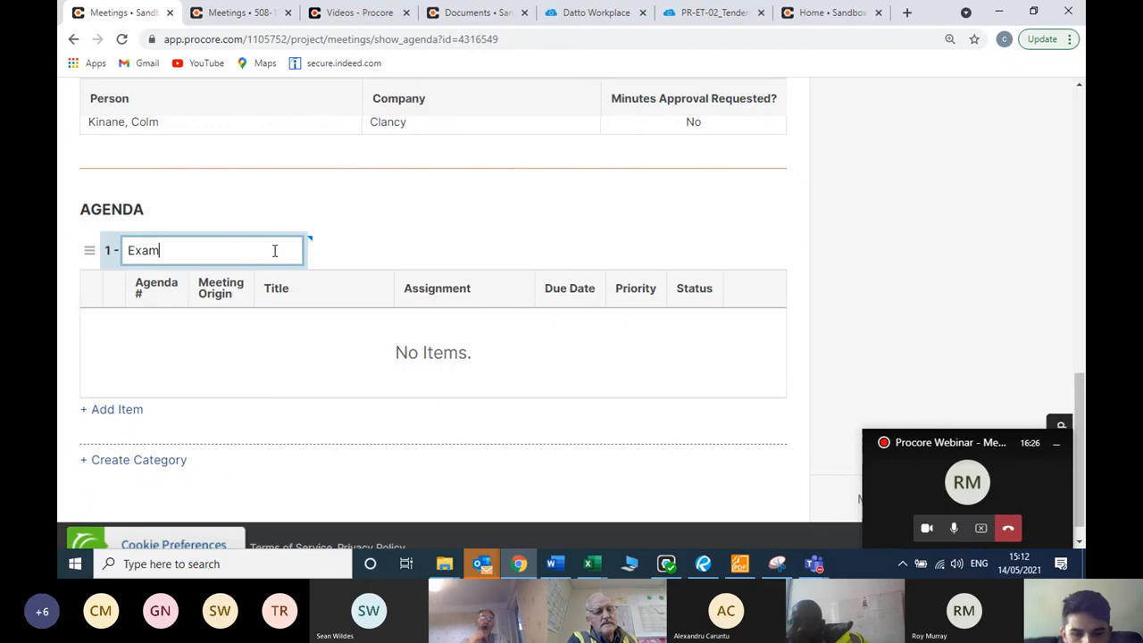
text(ple)
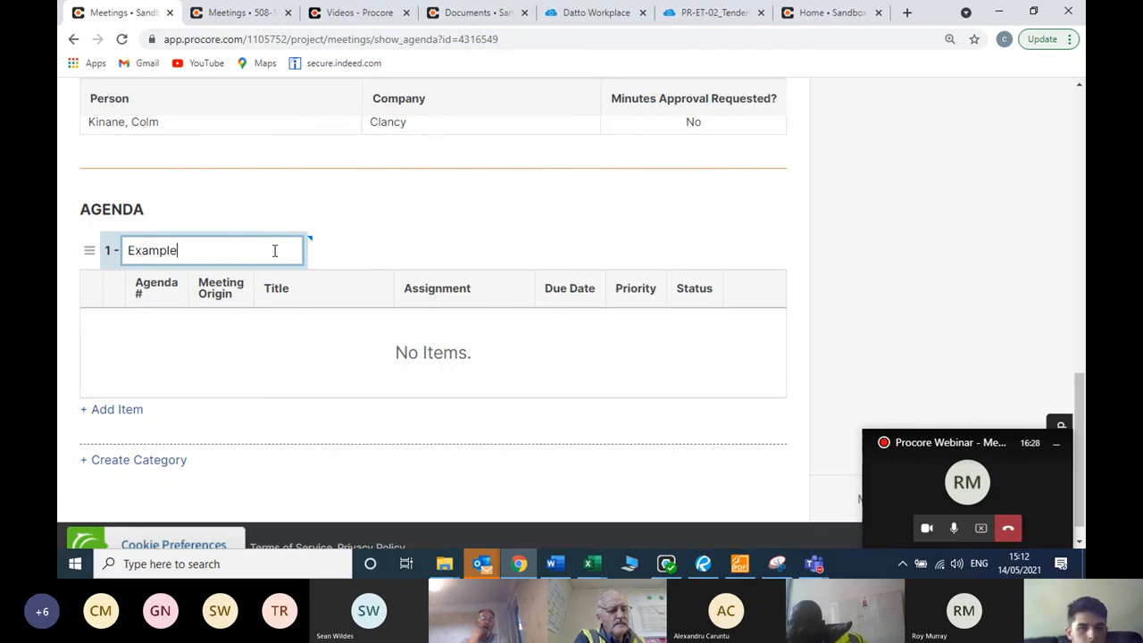
click(295, 220)
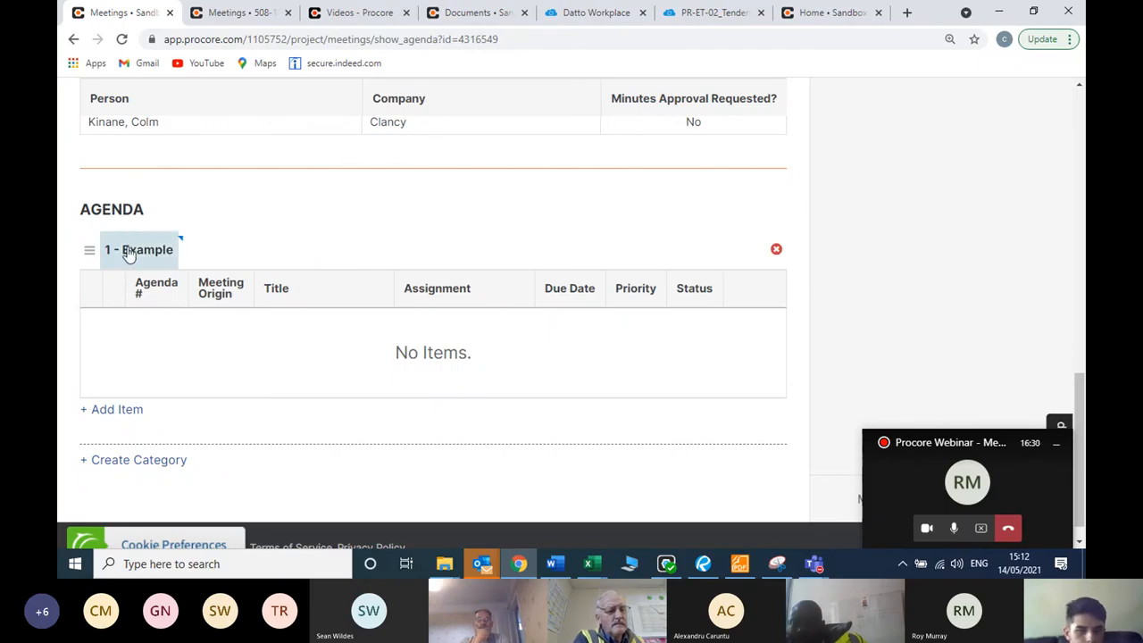
- Add an agenda item titled "Item 1" to the Example category, saving it and starting another item
click(125, 409)
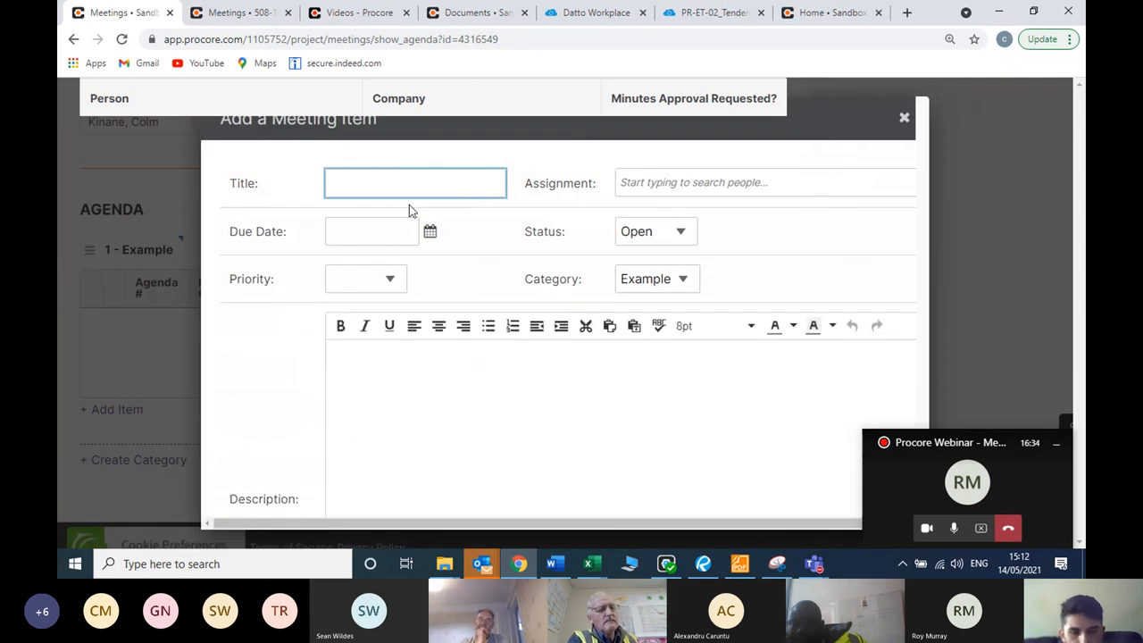
text(It)
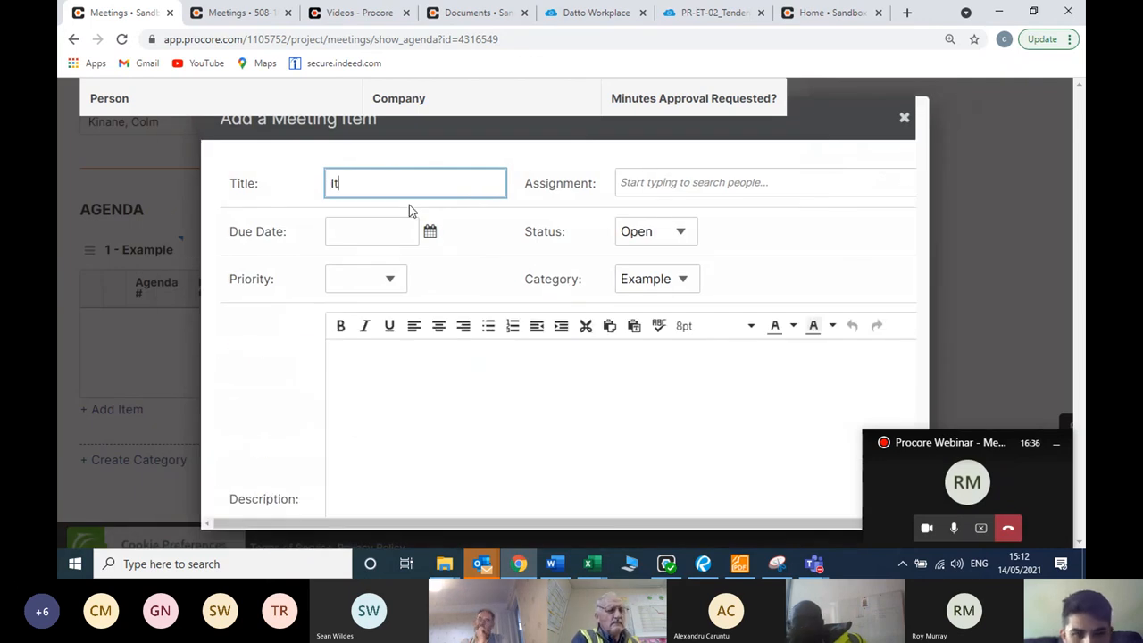
text(em 1)
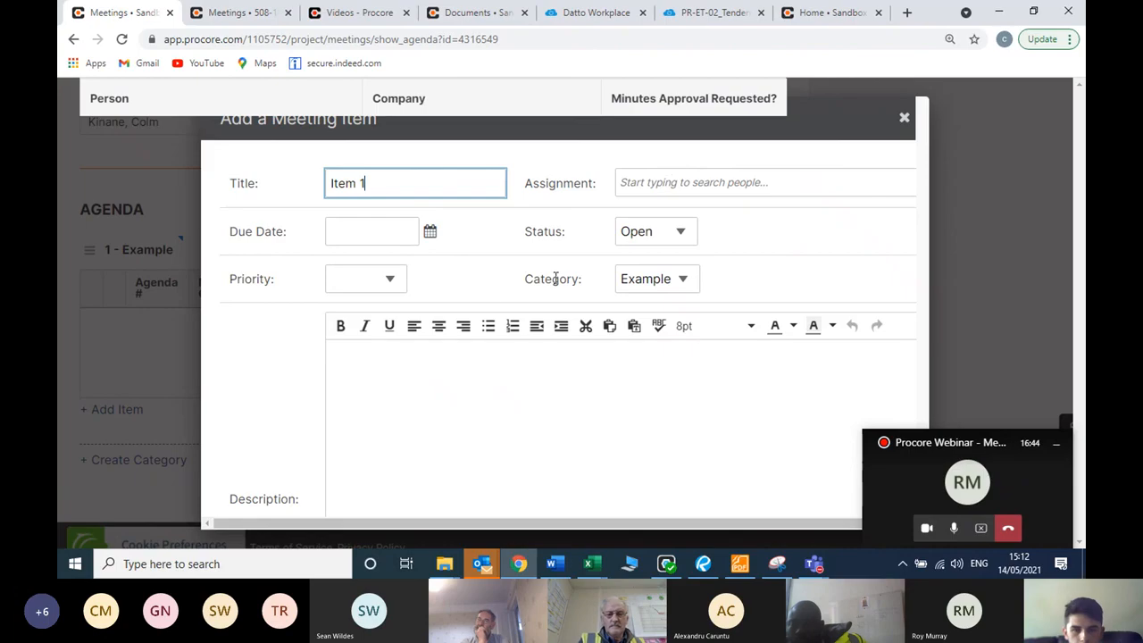
click(292, 181)
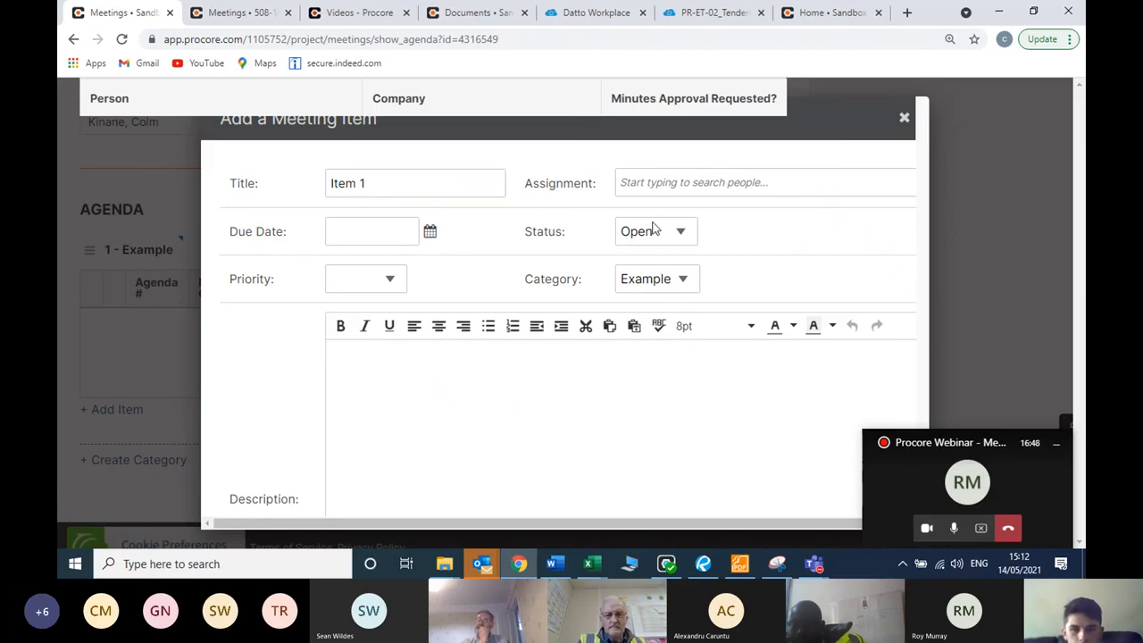
scroll(585, 229, down, 4)
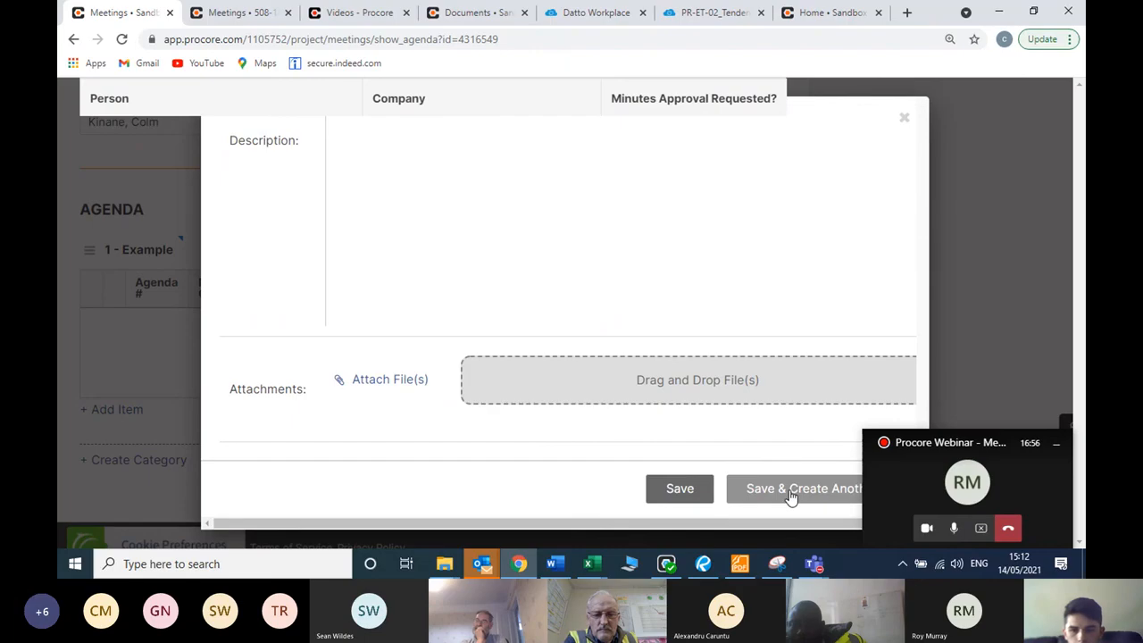
click(792, 497)
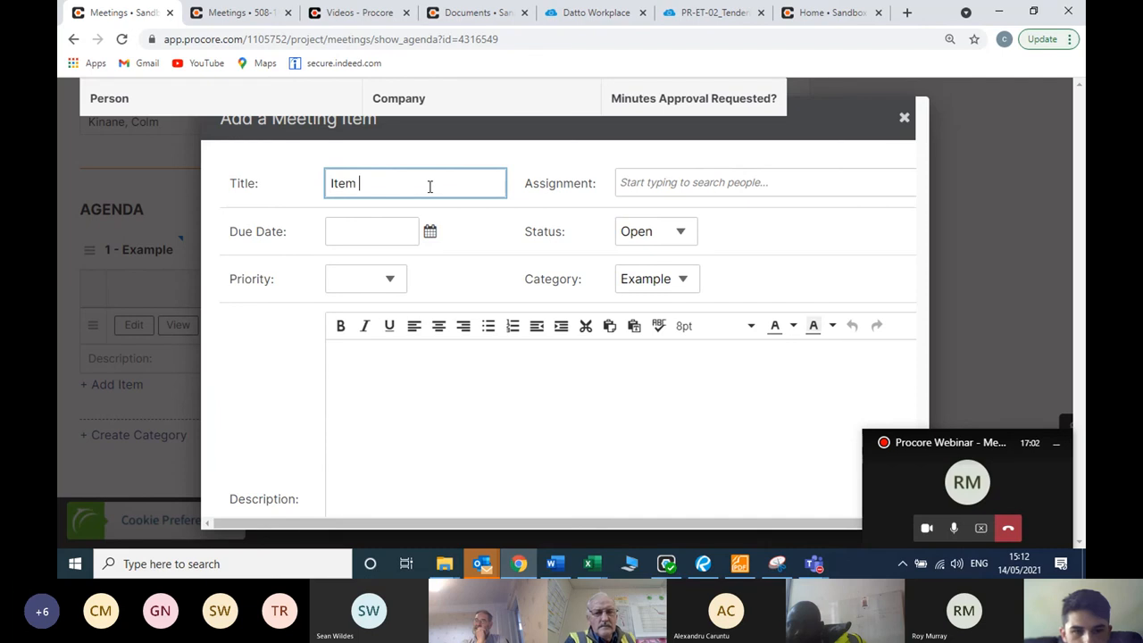
- Title the second agenda item "Item 2" in the Example category and save it
scroll(623, 262, down, 5)
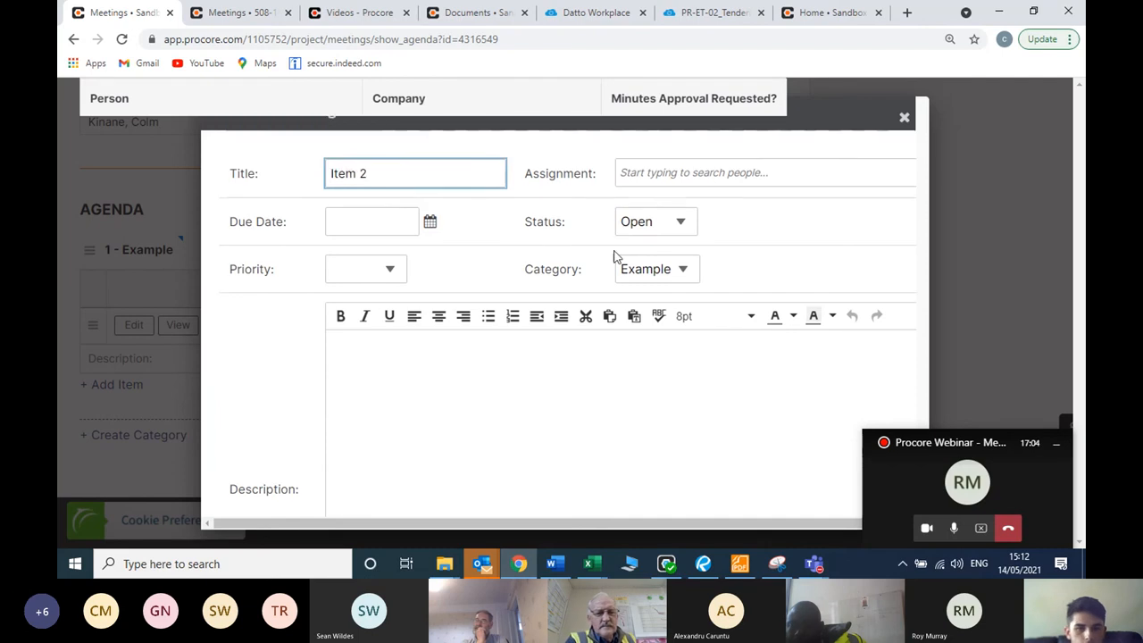
scroll(502, 280, up, 2)
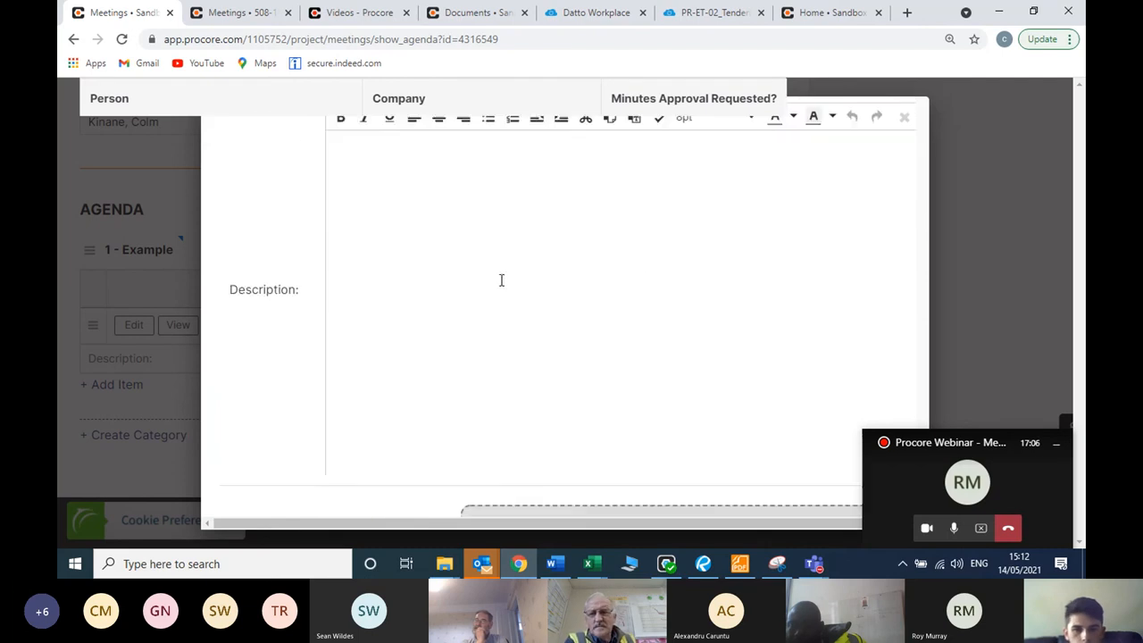
scroll(513, 239, down, 2)
click(691, 489)
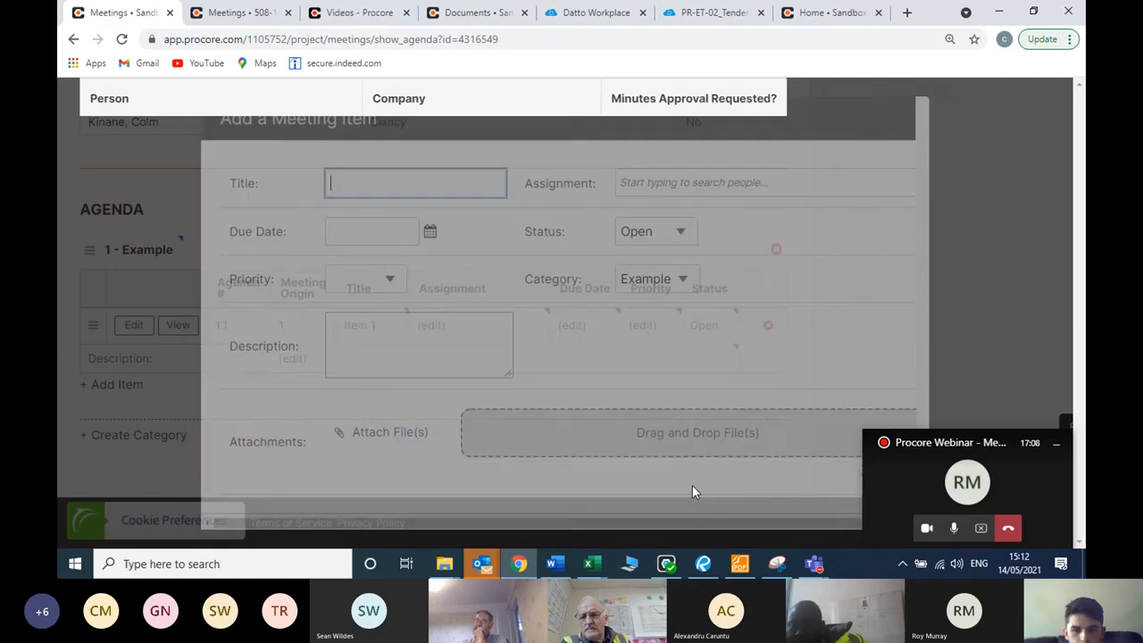
- Create a second agenda category named "Example 2" for the meeting
scroll(199, 286, down, 1)
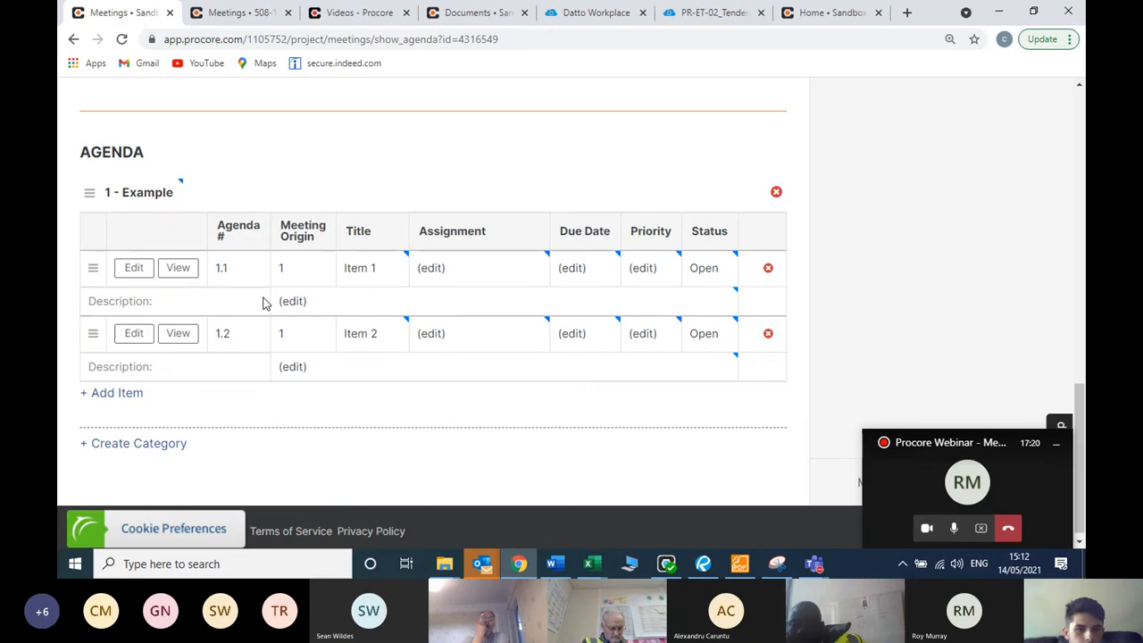
scroll(260, 326, down, 1)
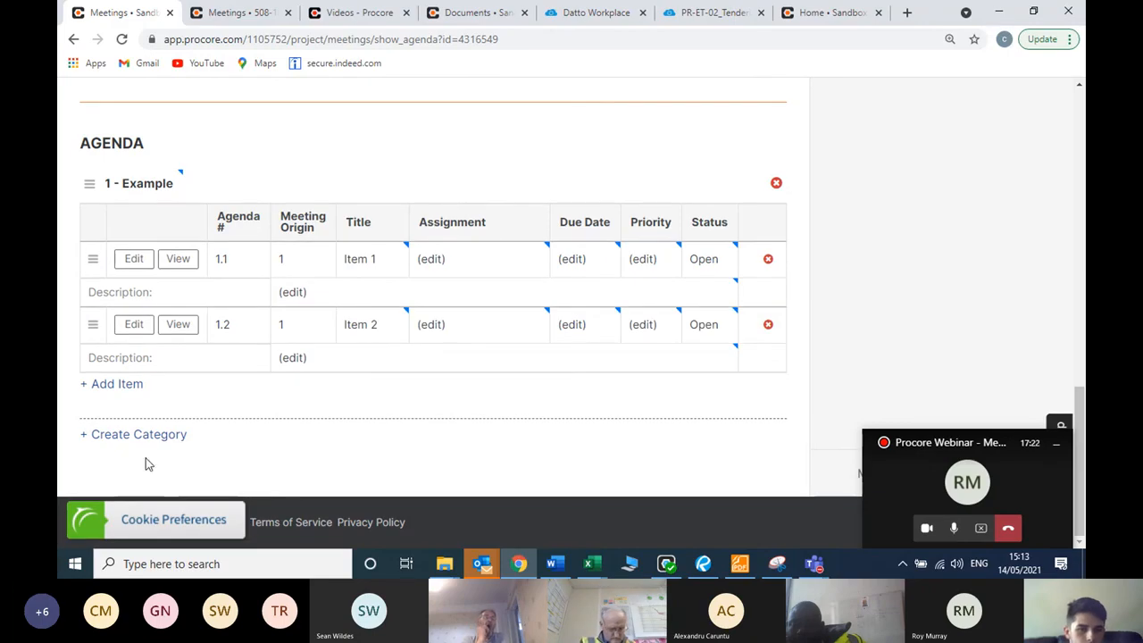
click(156, 436)
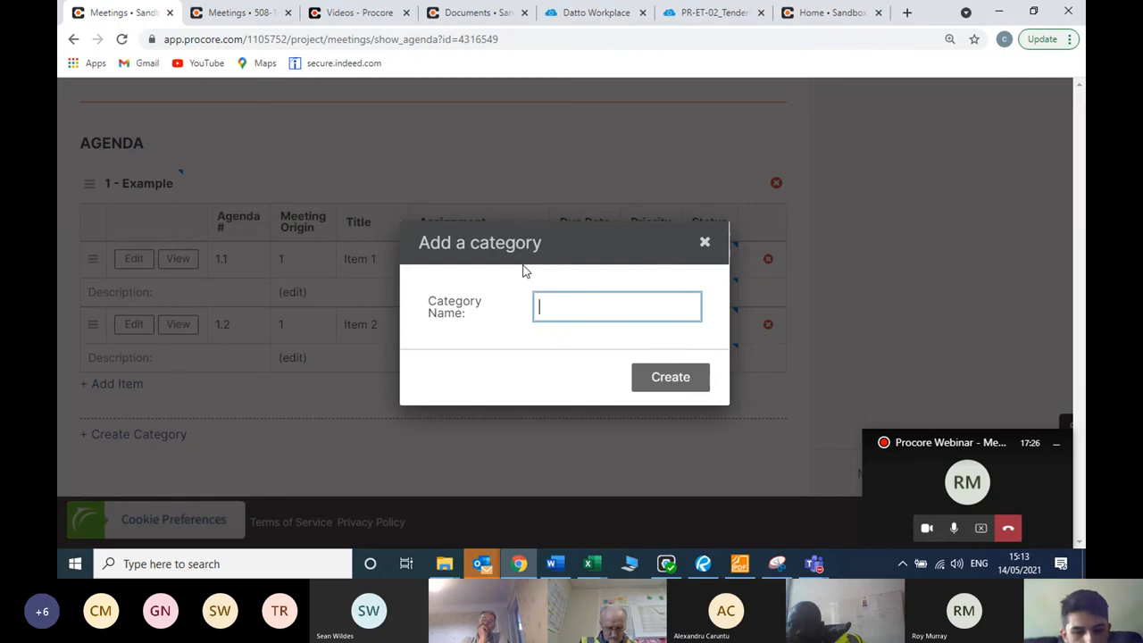
text(Exam)
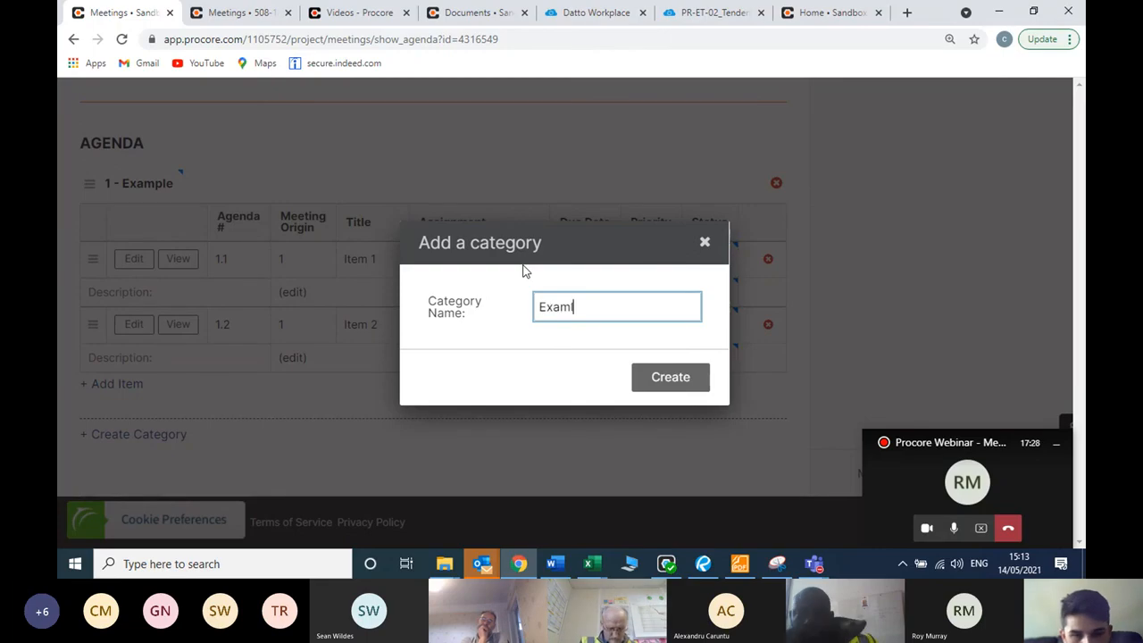
text(ple 2)
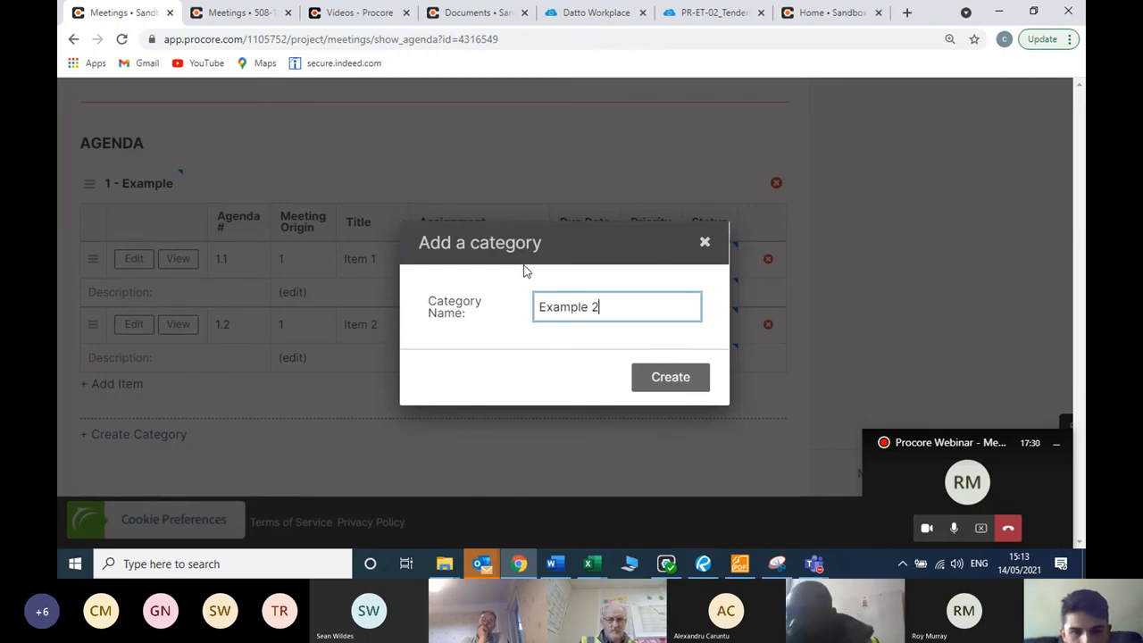
click(689, 386)
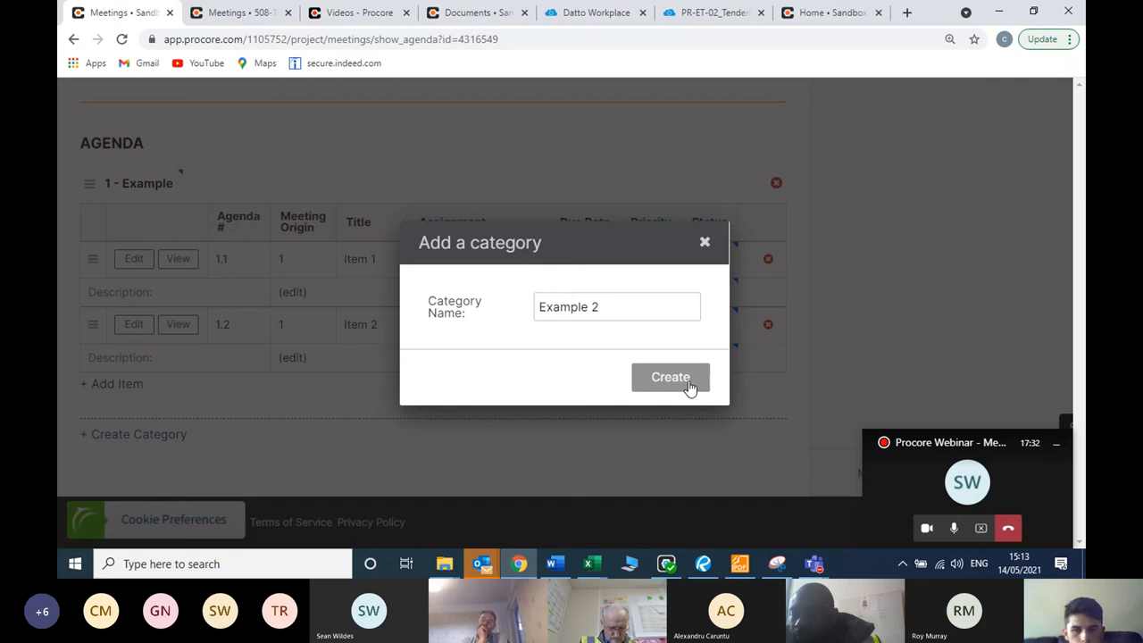
- Add two agenda items titled "Item 1" and "Item 2" to the Example 2 category and save them
scroll(571, 339, down, 1)
scroll(535, 336, down, 2)
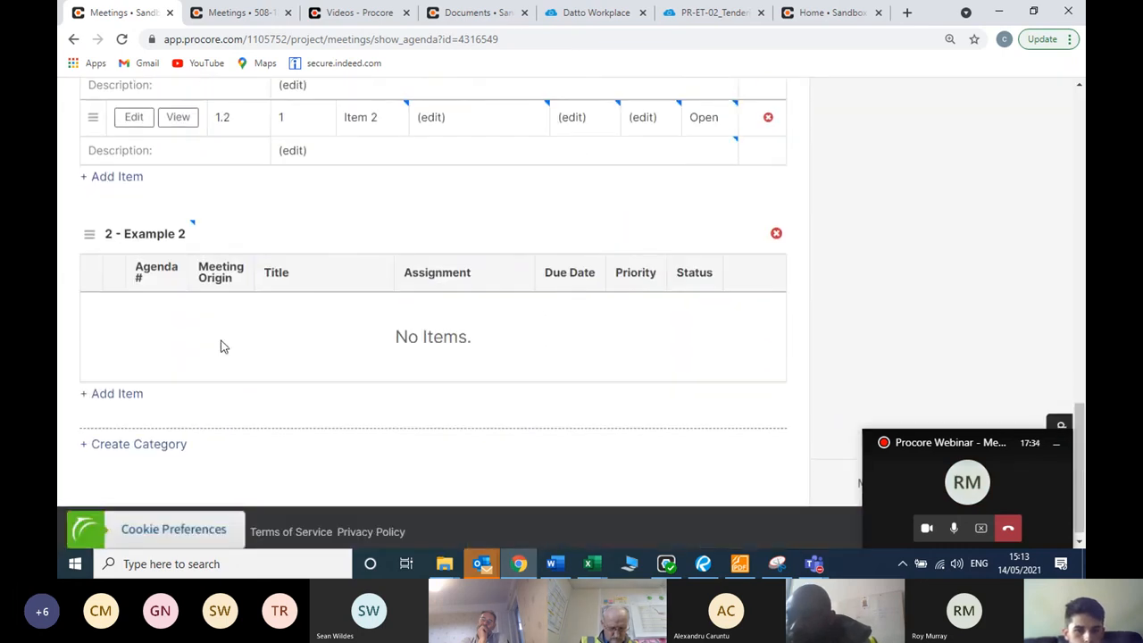
click(128, 399)
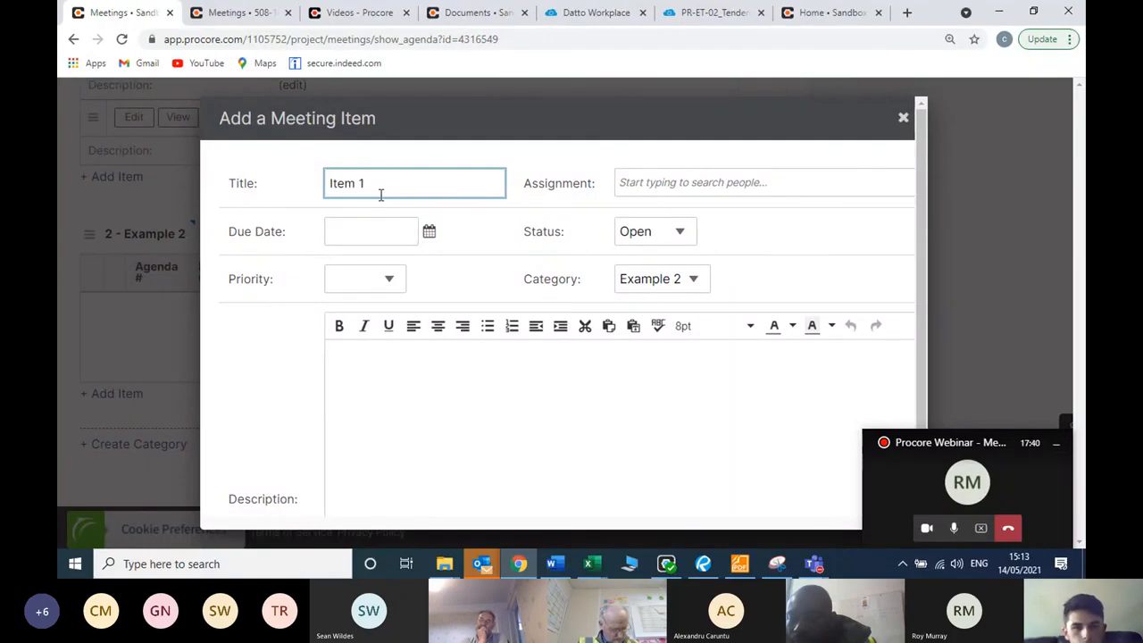
scroll(724, 401, down, 5)
click(802, 493)
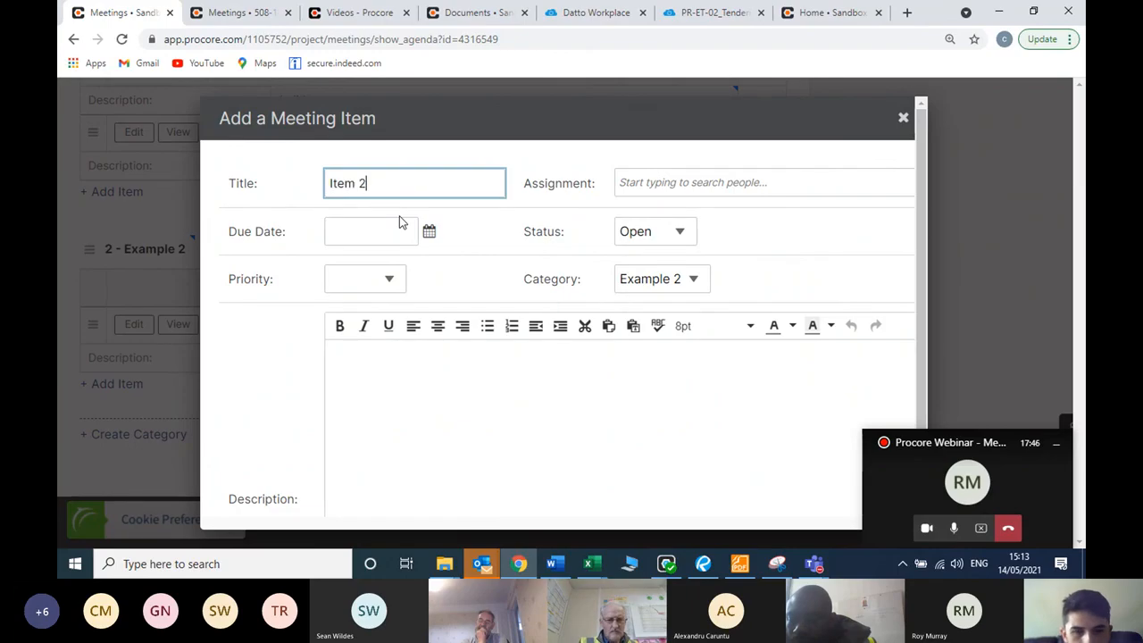
scroll(755, 372, down, 5)
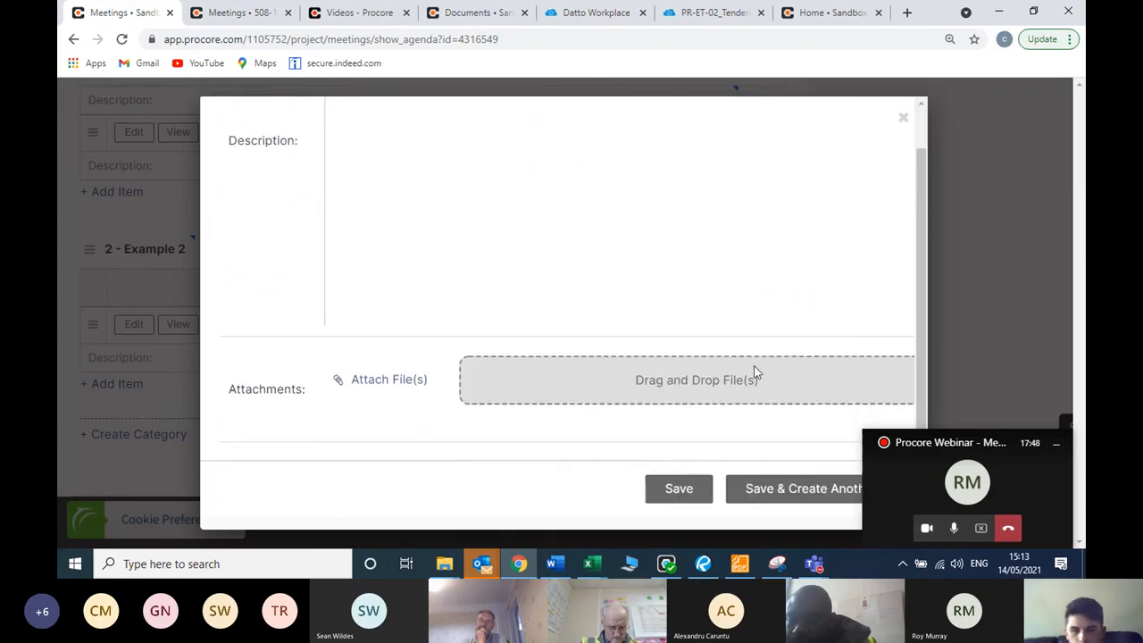
click(679, 489)
- Review the agenda's Example and Example 2 categories and the items listed under each
scroll(327, 352, up, 2)
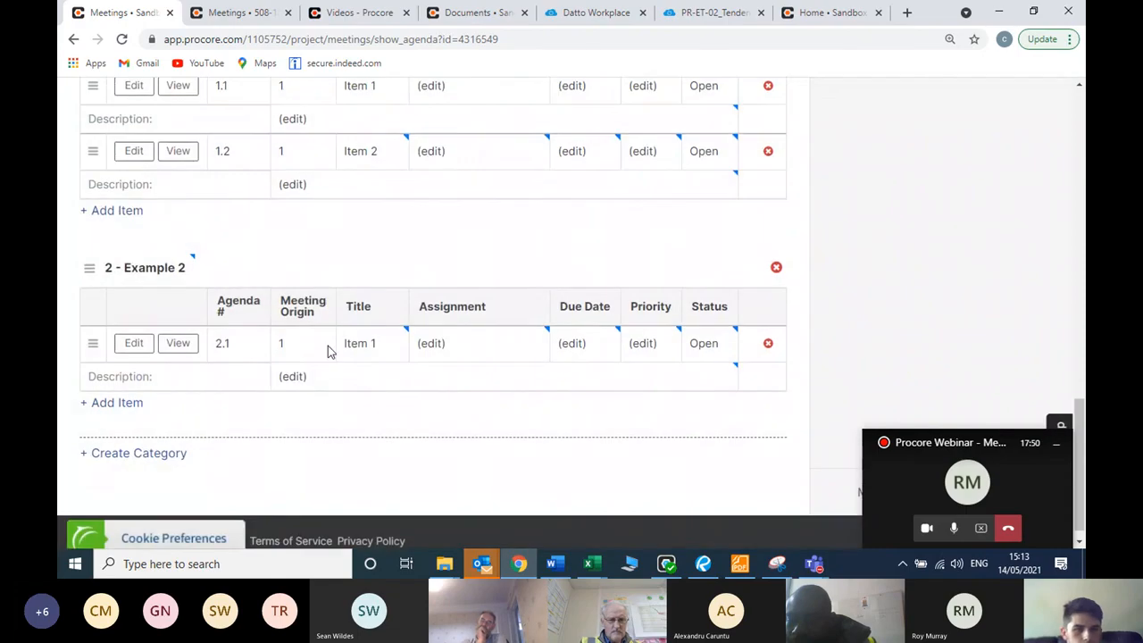
scroll(327, 351, up, 2)
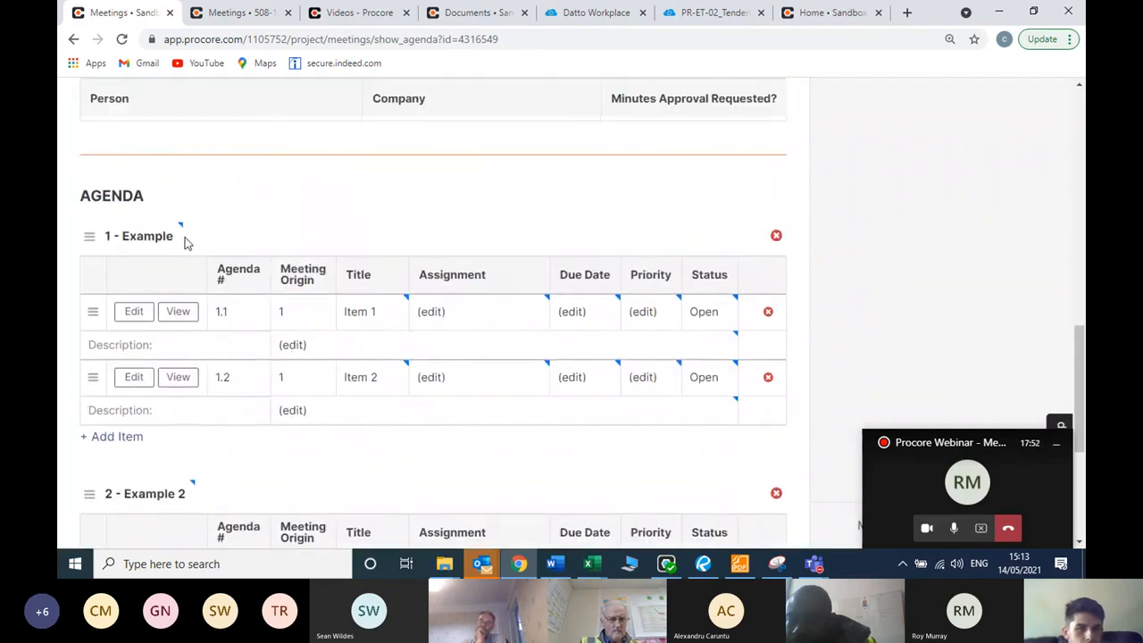
drag(183, 242, 88, 235)
click(329, 206)
scroll(304, 224, down, 1)
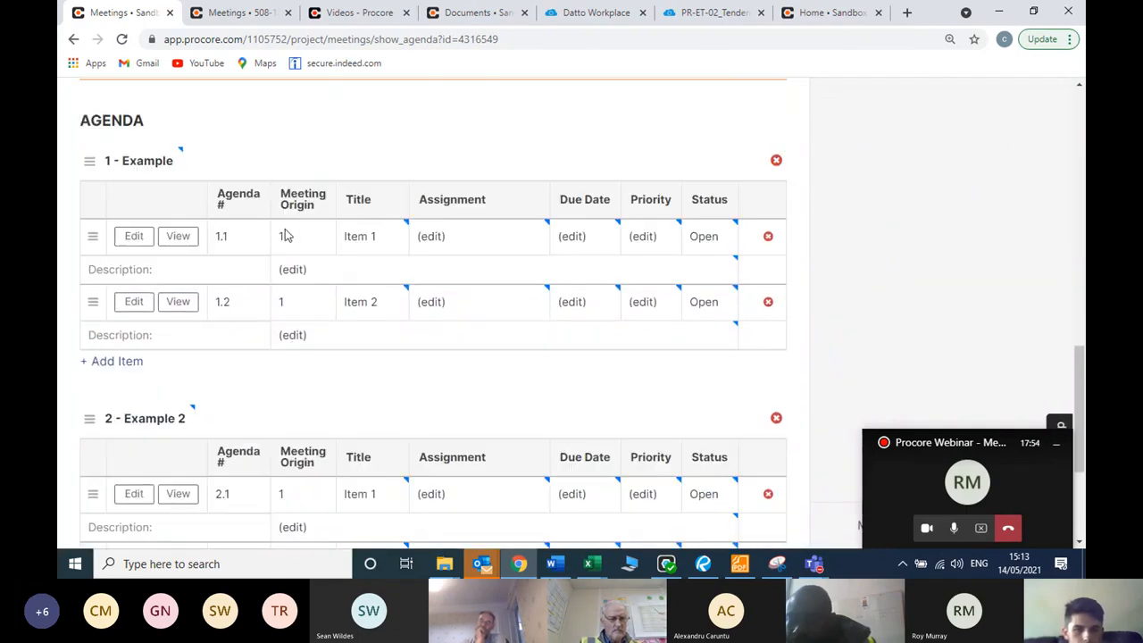
scroll(237, 286, down, 2)
drag(189, 268, 120, 270)
scroll(288, 273, down, 1)
click(344, 461)
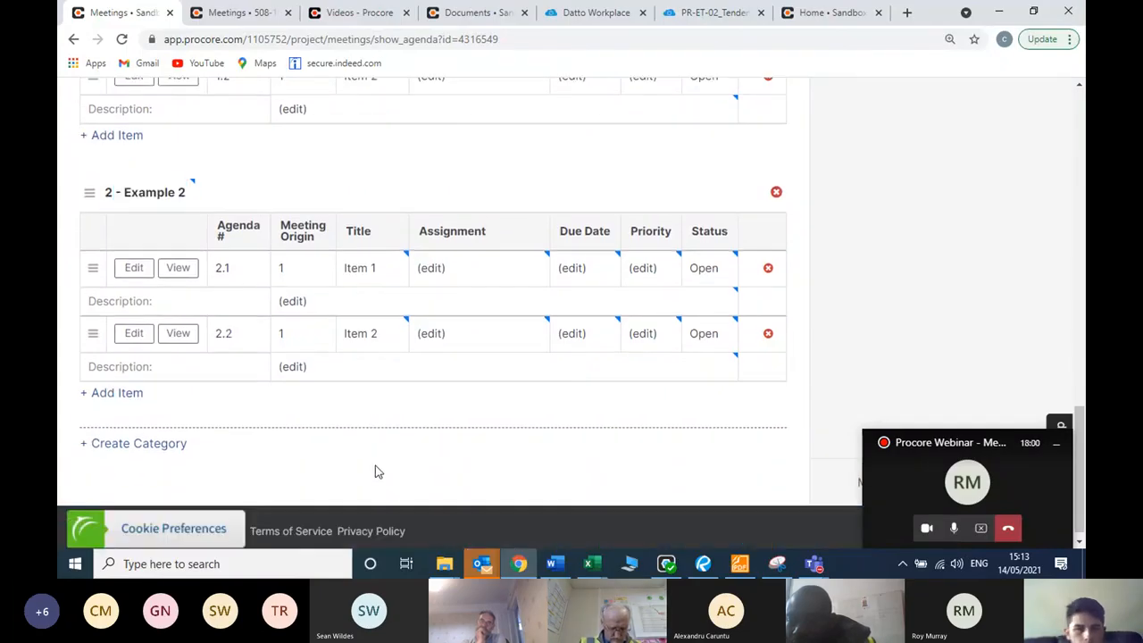
scroll(375, 465, up, 3)
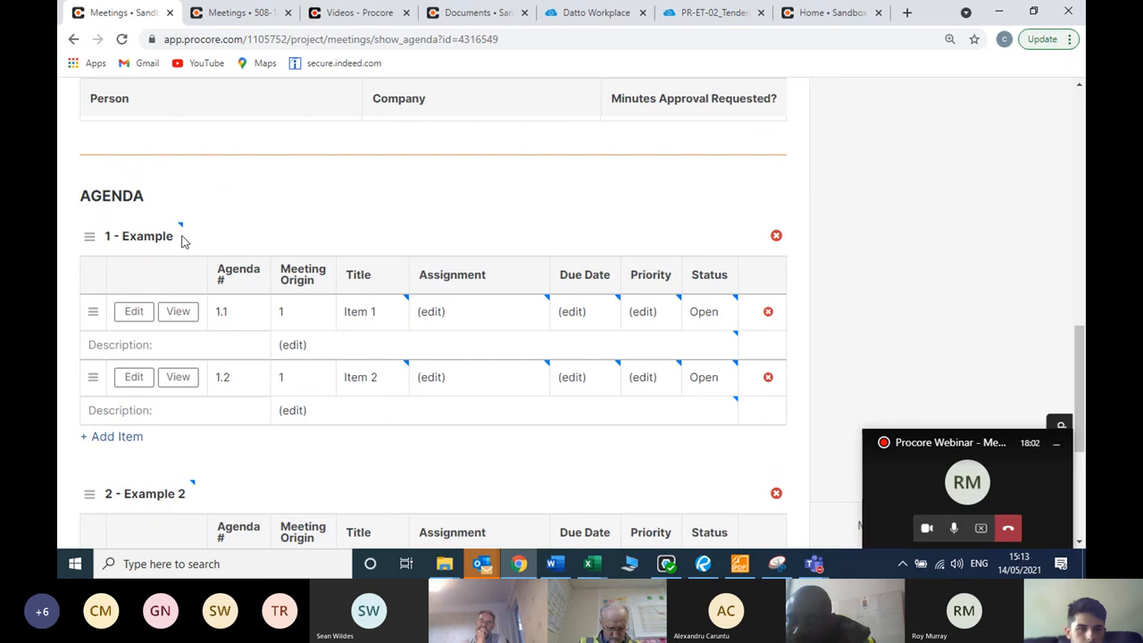
drag(135, 198, 63, 203)
click(376, 204)
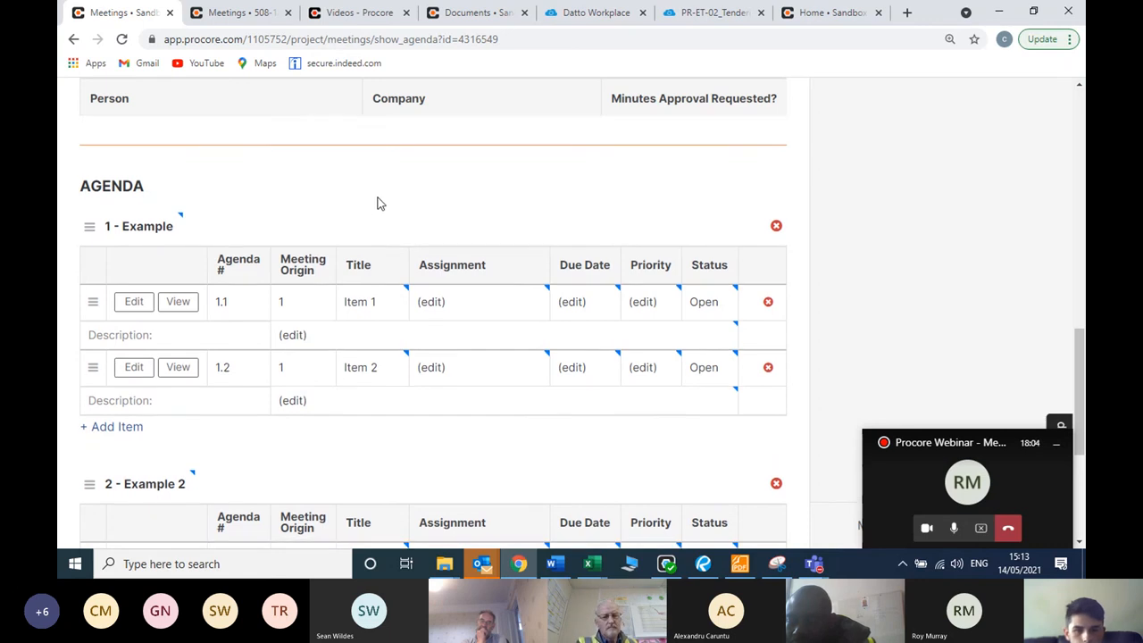
scroll(446, 294, down, 4)
scroll(482, 304, up, 2)
- Distribute the agenda of the Example meeting to its attendees
scroll(813, 319, up, 10)
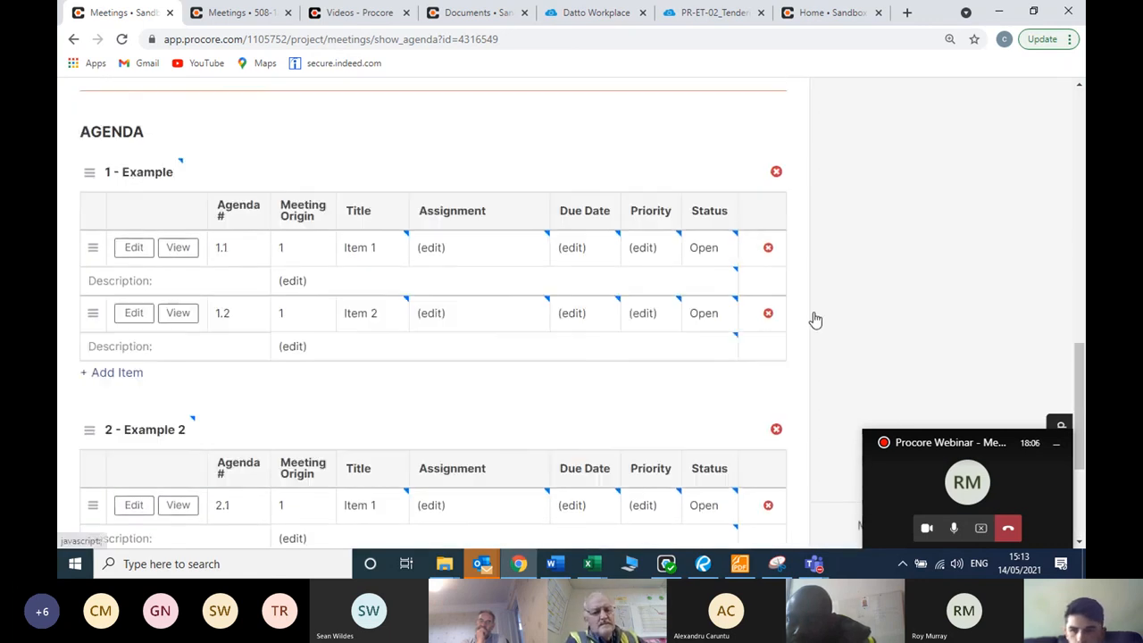
scroll(924, 293, up, 5)
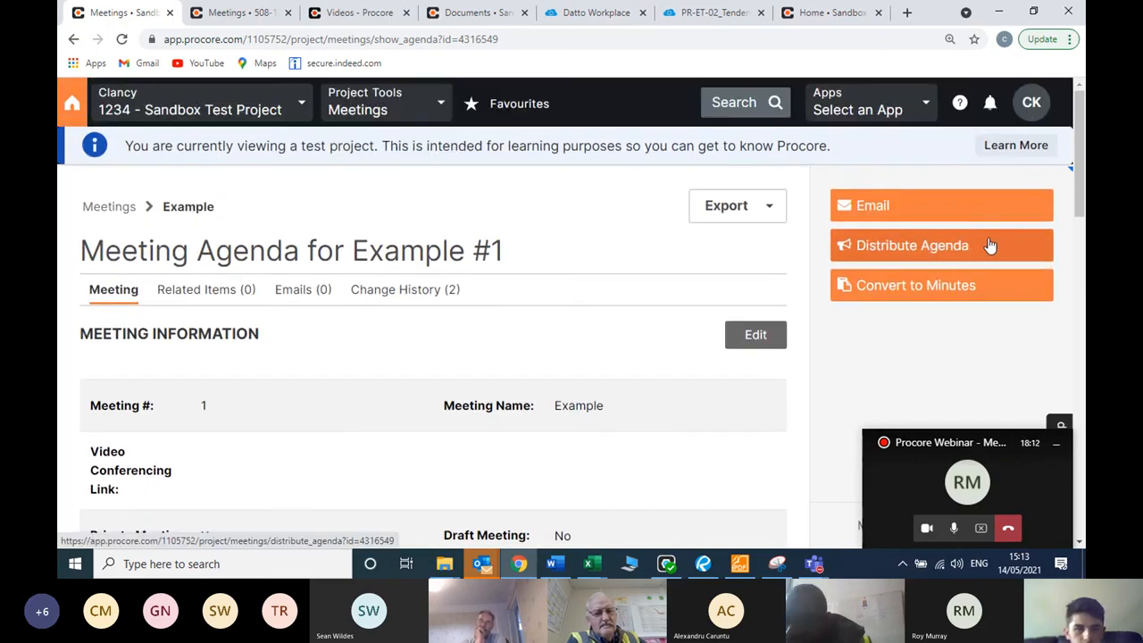
click(989, 245)
click(640, 140)
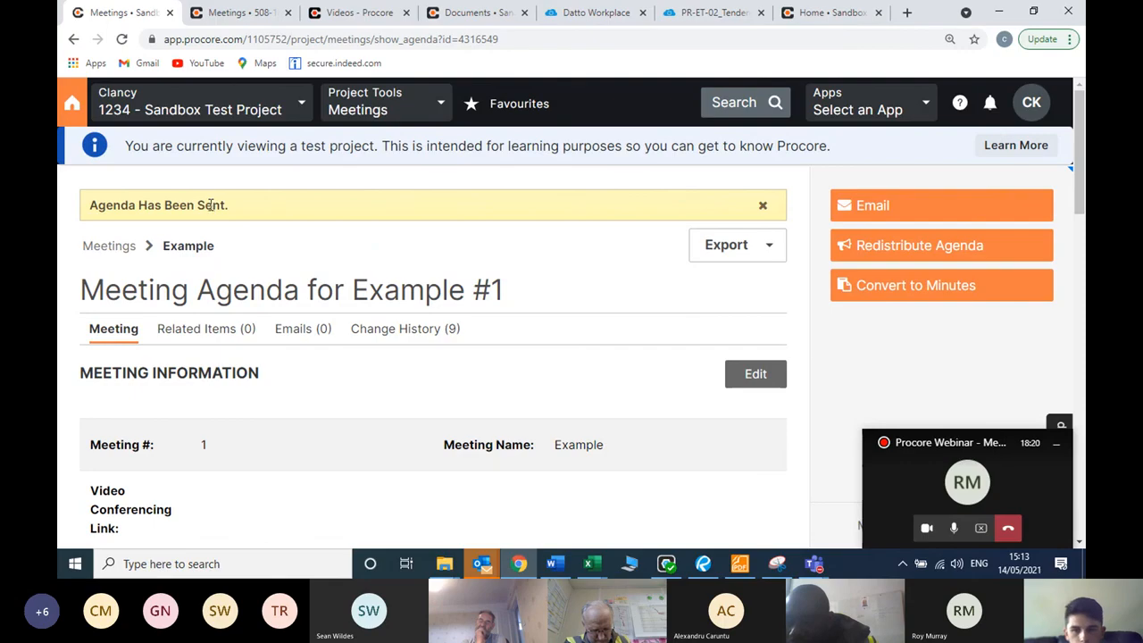
- Look over the distributed agenda and convert the Example meeting to minutes
scroll(275, 222, down, 3)
scroll(275, 221, up, 3)
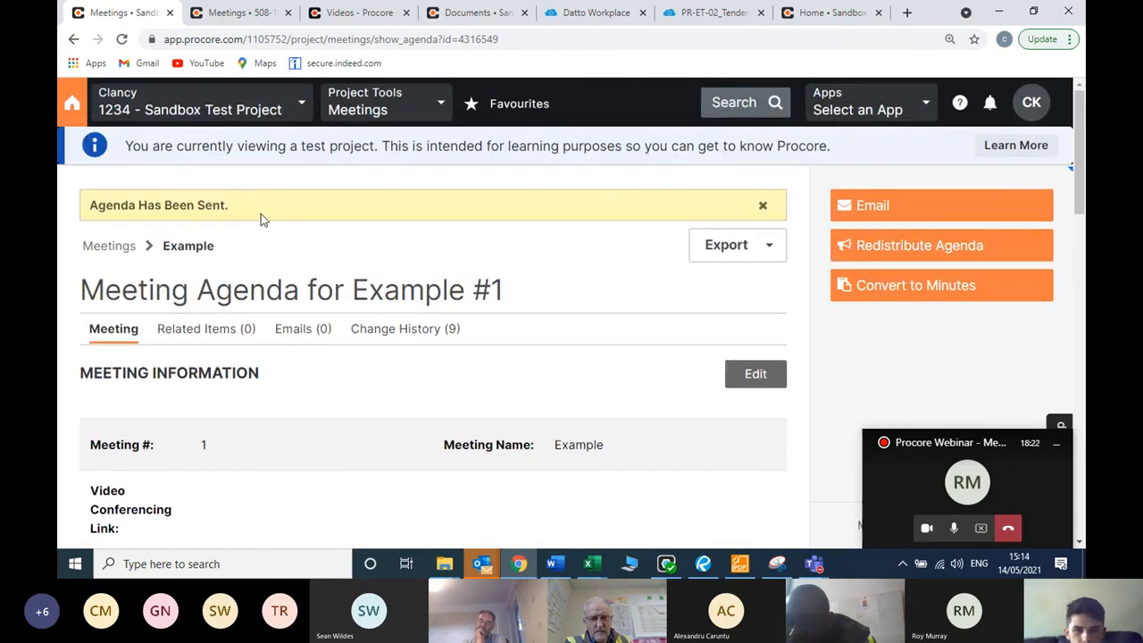
scroll(261, 214, down, 10)
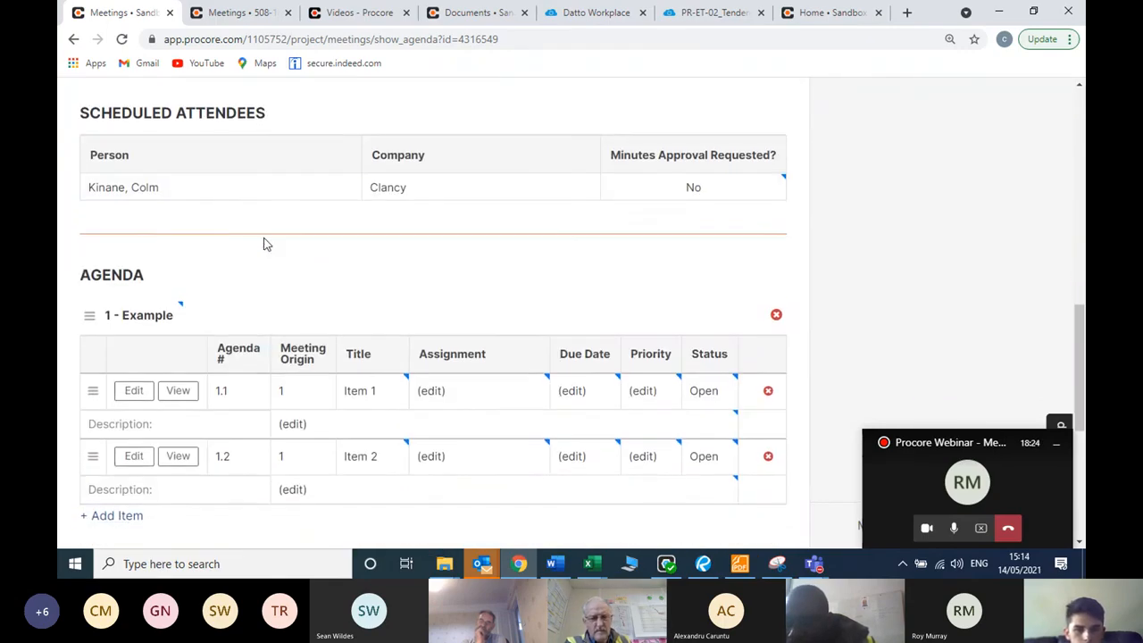
scroll(264, 244, down, 5)
scroll(298, 291, up, 3)
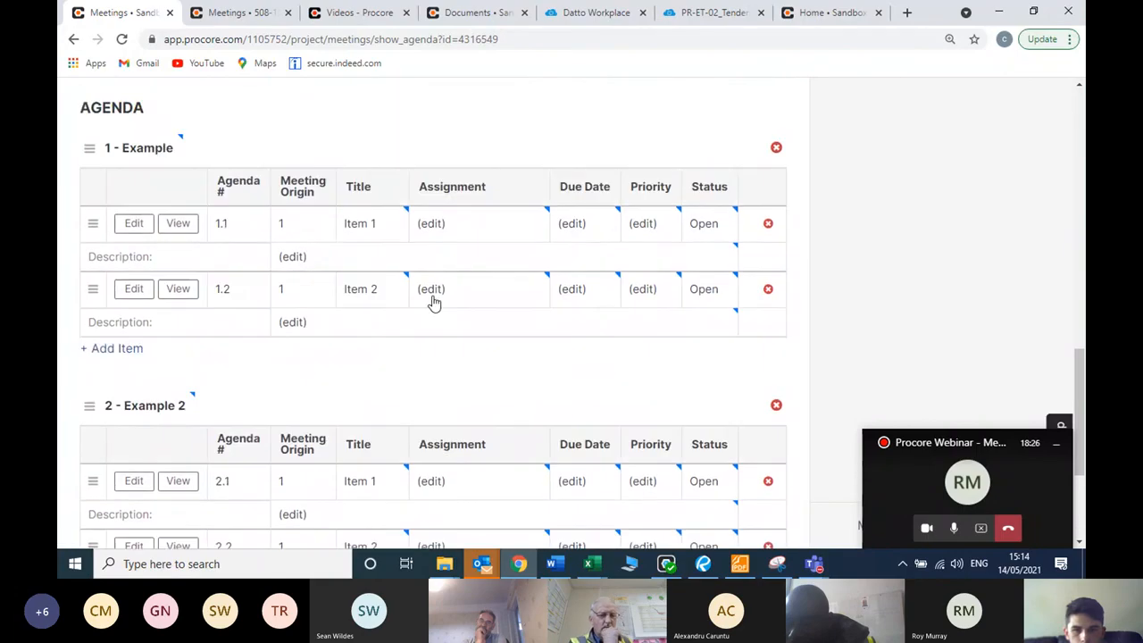
scroll(435, 302, up, 10)
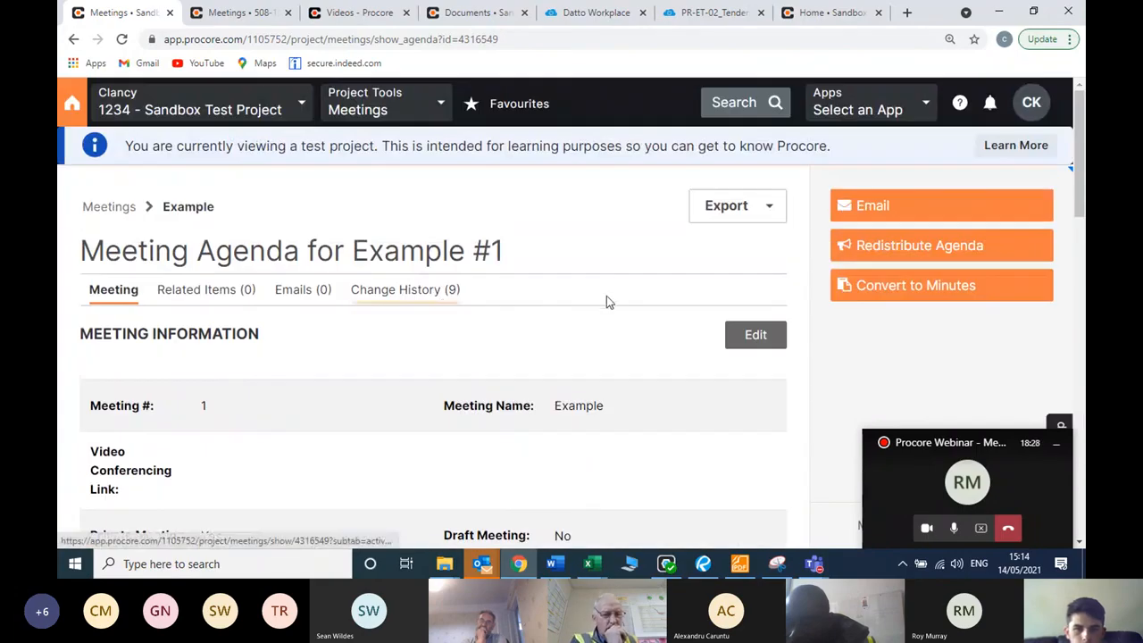
click(995, 288)
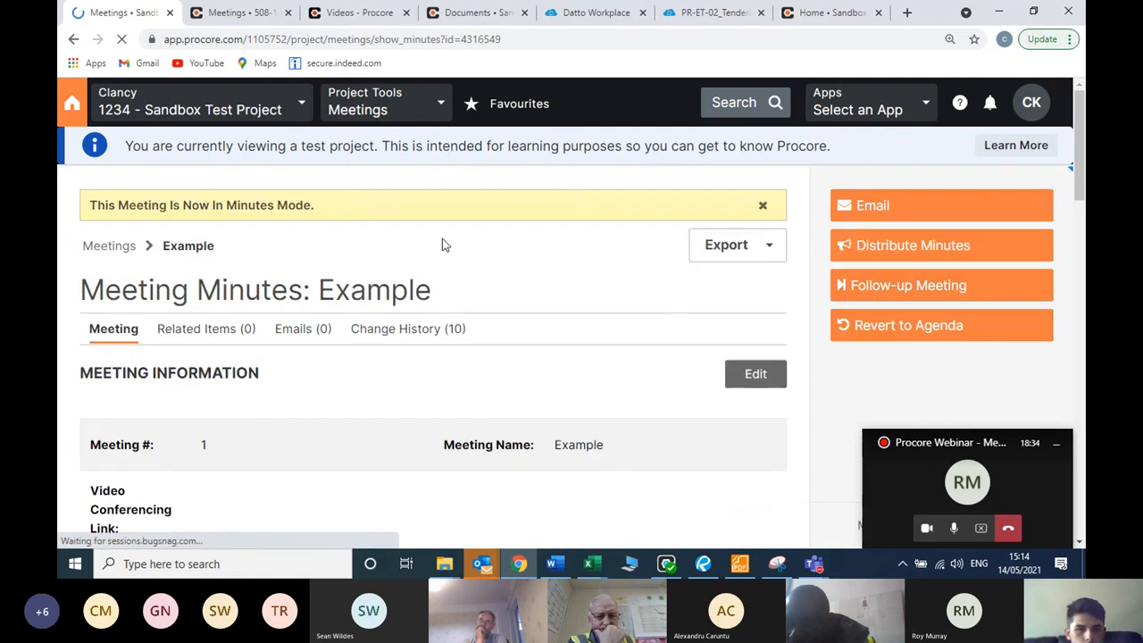
drag(330, 207, 72, 214)
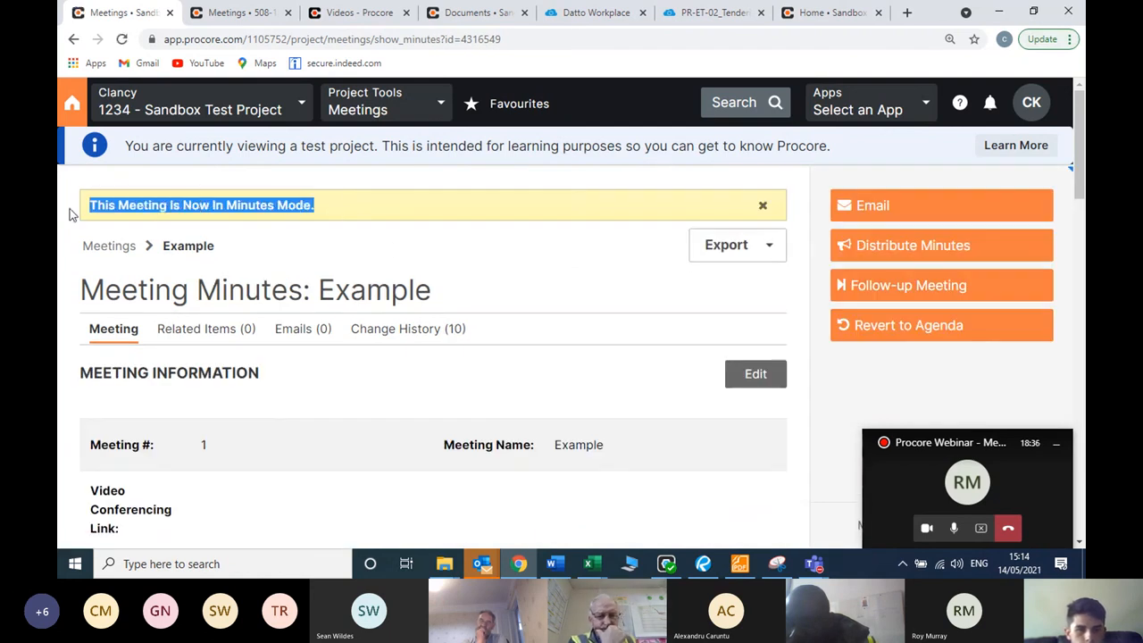
- Examine the attendance columns and agenda in minutes mode, including Item 1's Official Documented Meeting Minutes editor, and cancel without entering text
scroll(268, 220, down, 10)
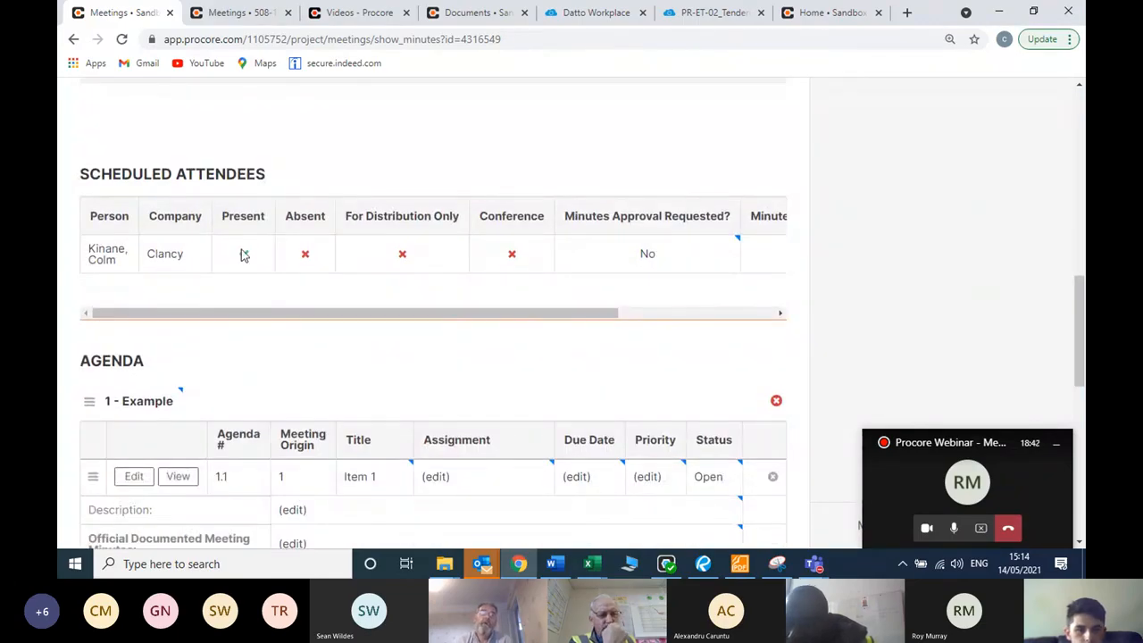
scroll(381, 282, down, 4)
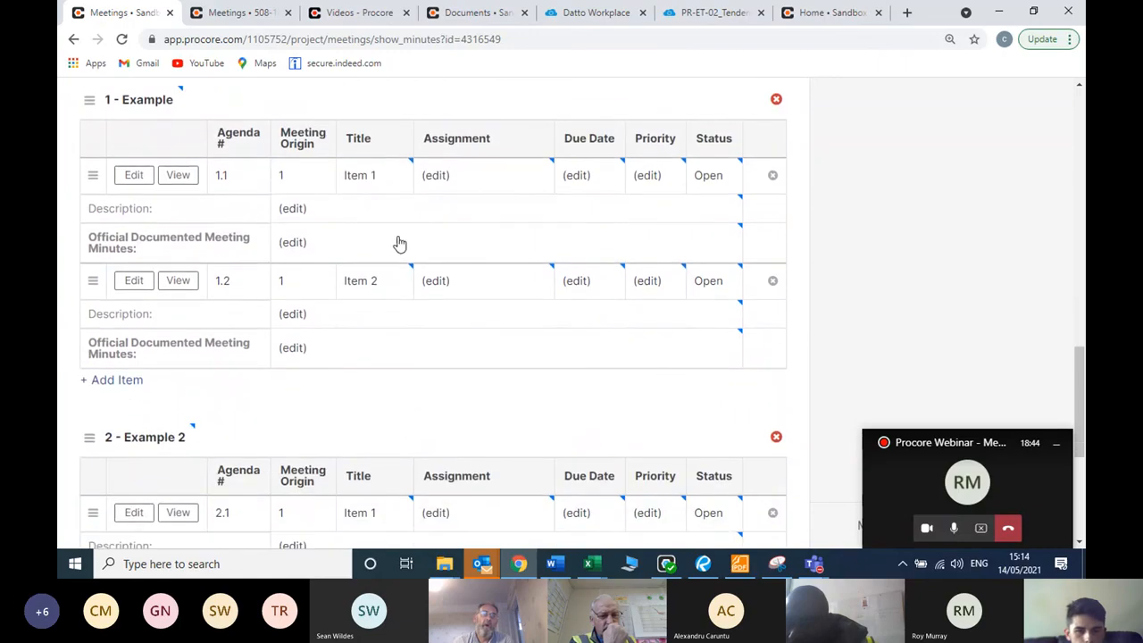
scroll(447, 223, up, 2)
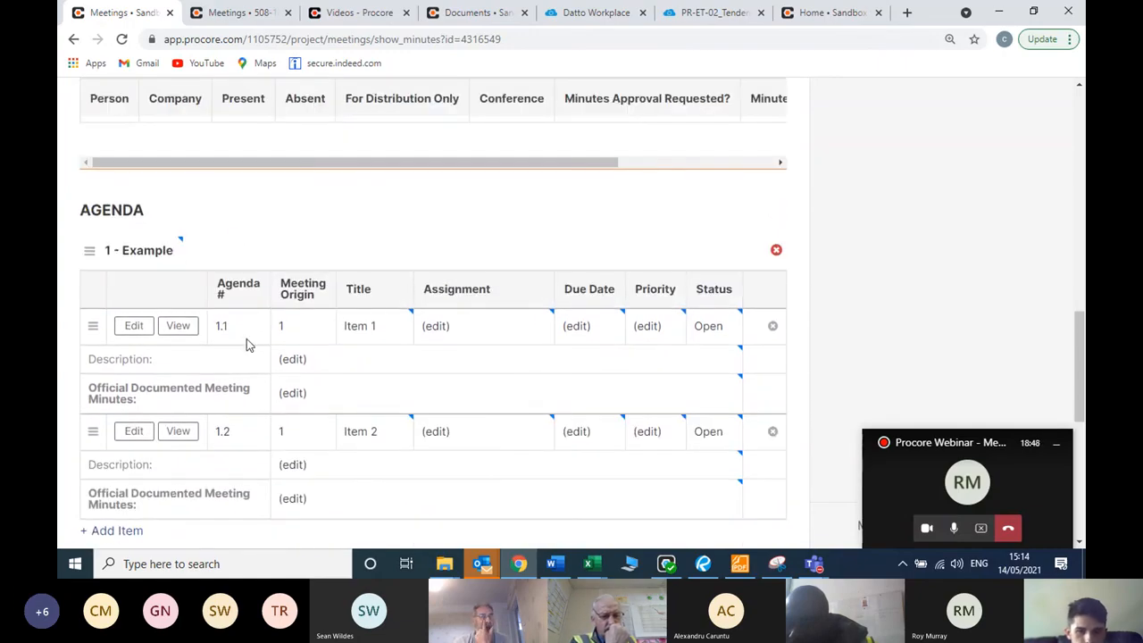
scroll(188, 304, down, 1)
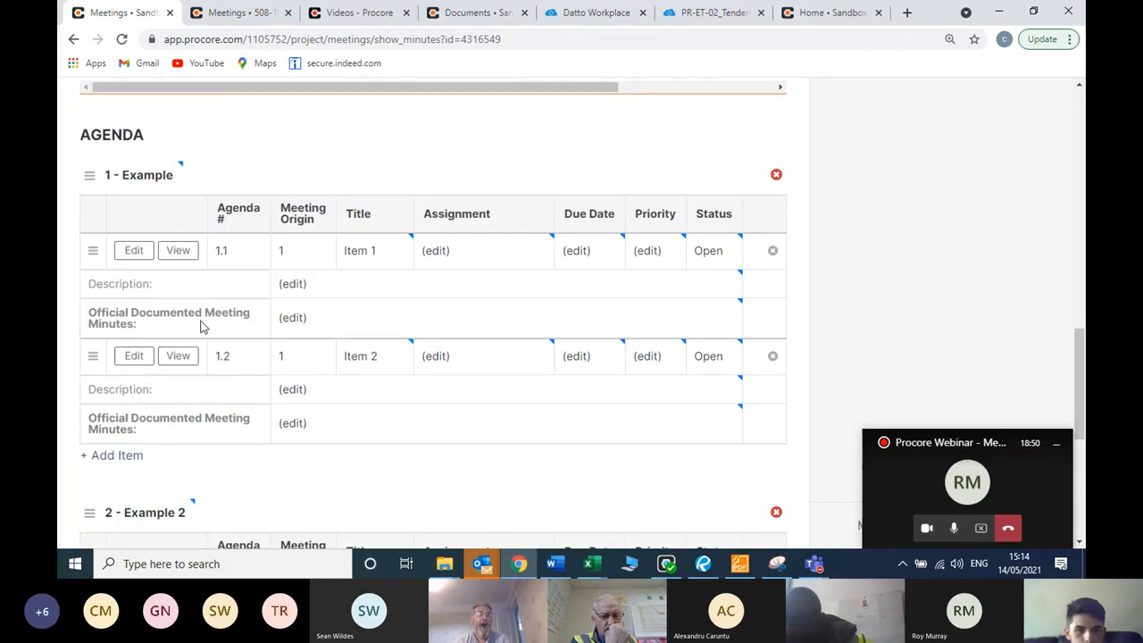
drag(150, 321, 342, 316)
click(350, 316)
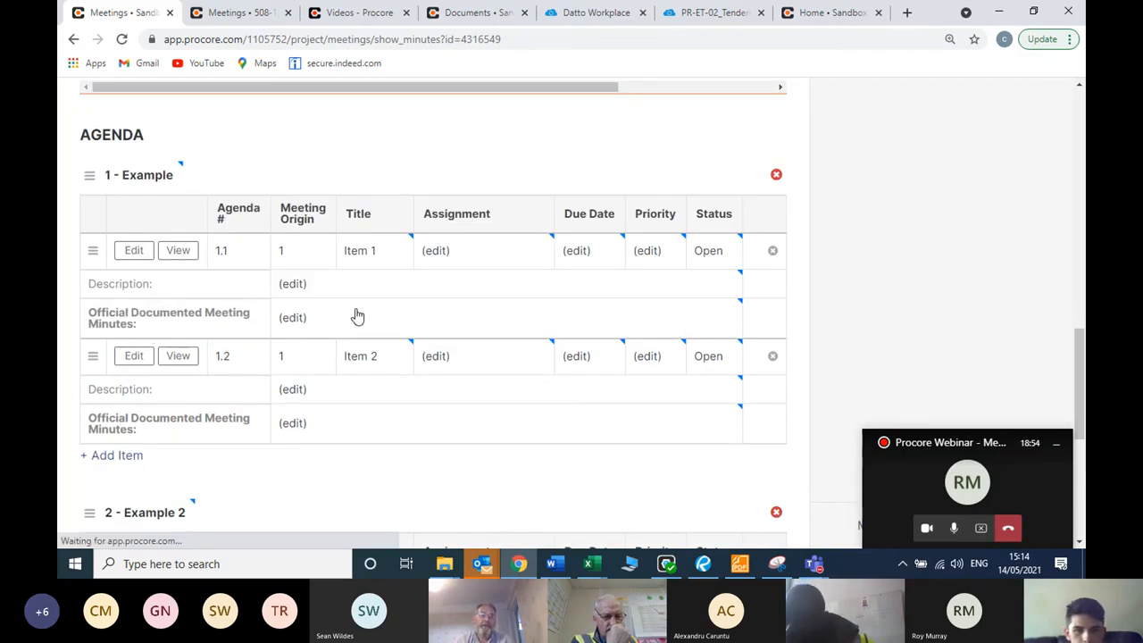
scroll(349, 325, down, 2)
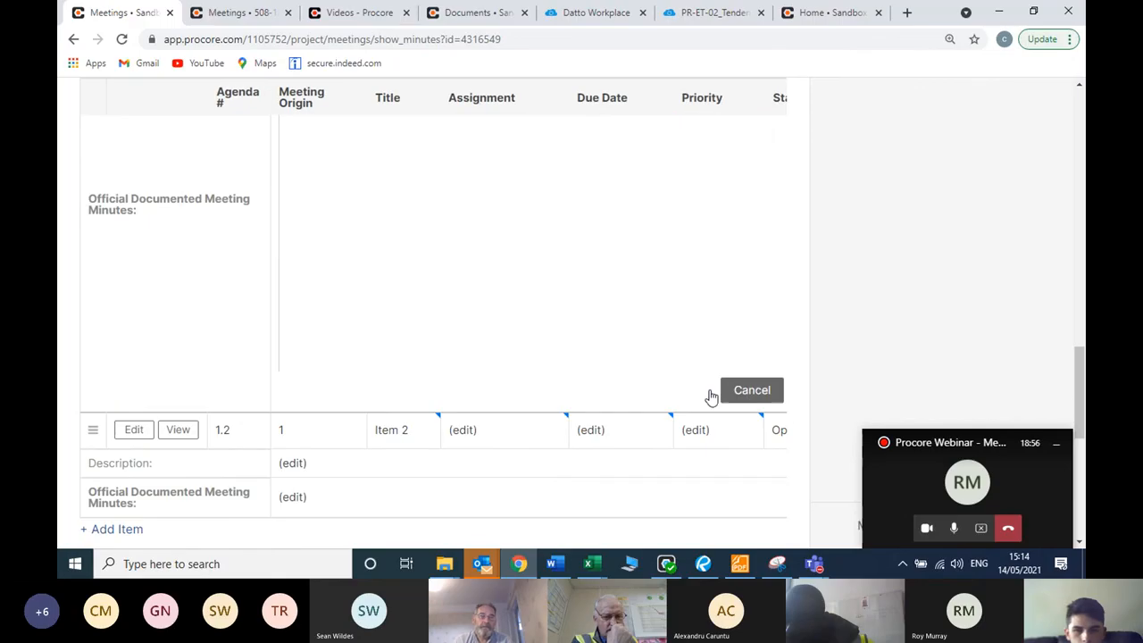
click(741, 391)
- Assign Item 1 of the Example category to both Clancy directory entries of the meeting's attendee and confirm the assignees
scroll(579, 349, up, 2)
click(492, 288)
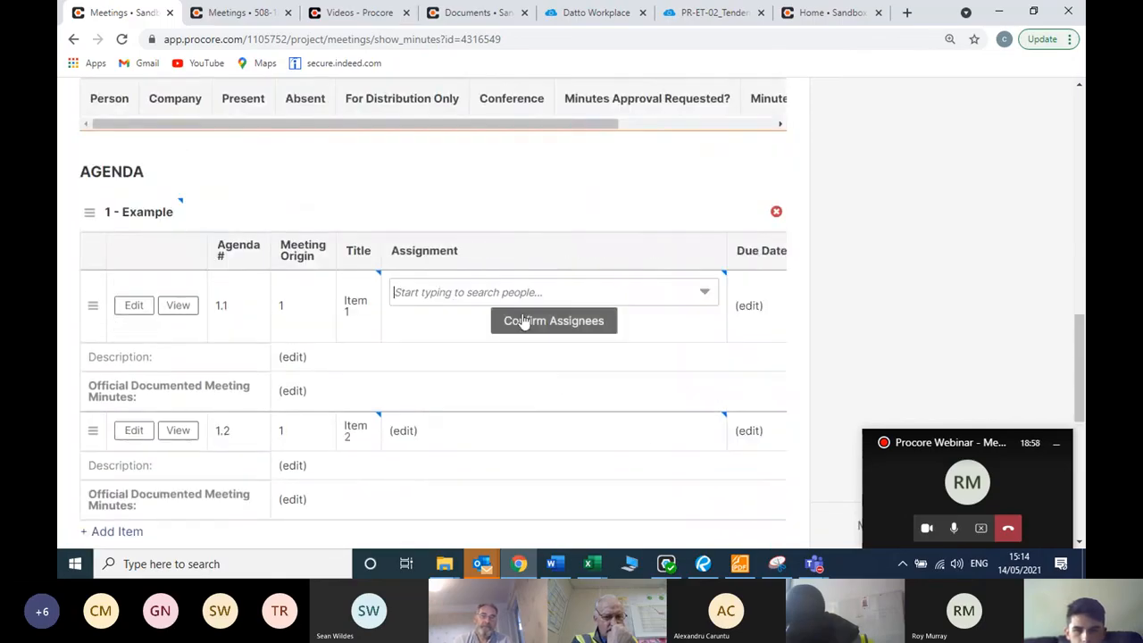
click(705, 295)
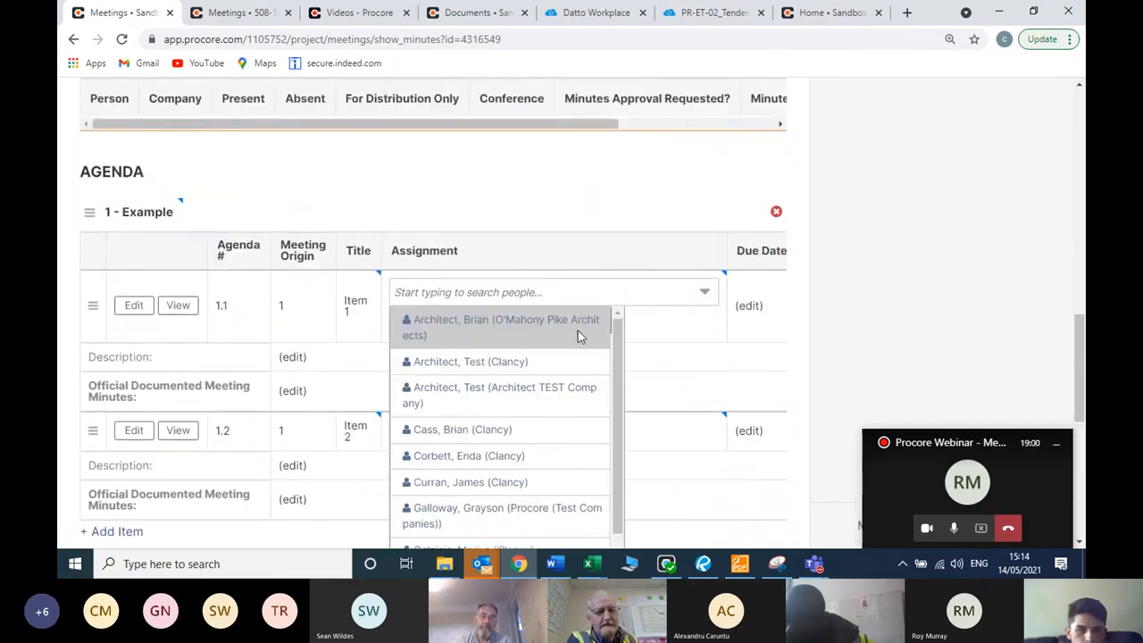
scroll(578, 335, down, 1)
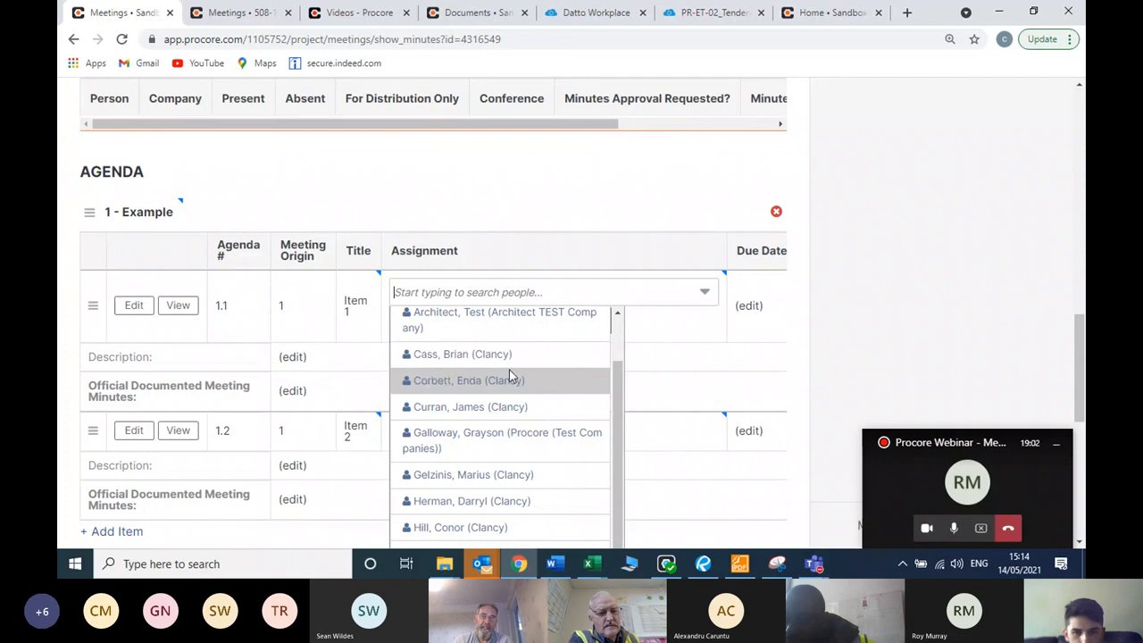
scroll(510, 375, up, 1)
scroll(512, 379, down, 4)
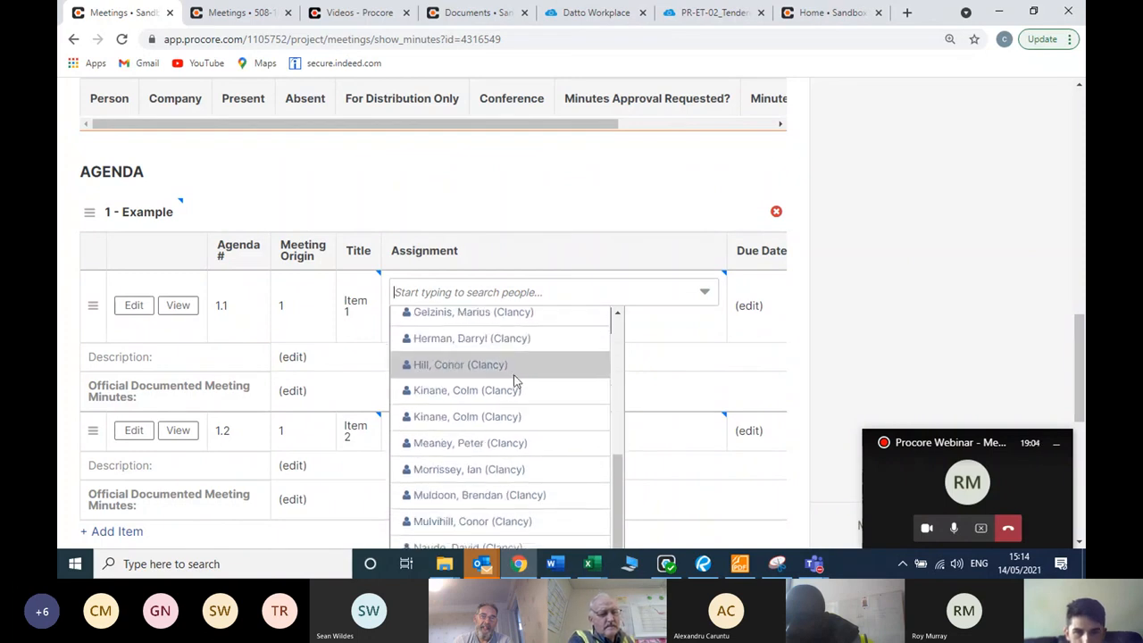
click(515, 389)
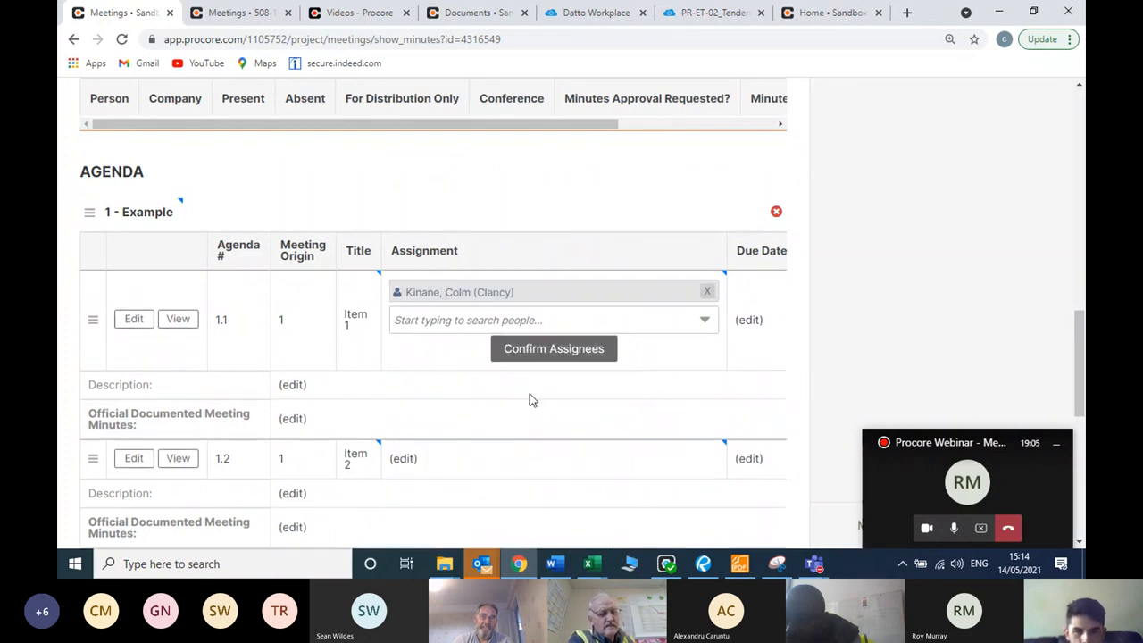
click(706, 322)
scroll(503, 416, down, 1)
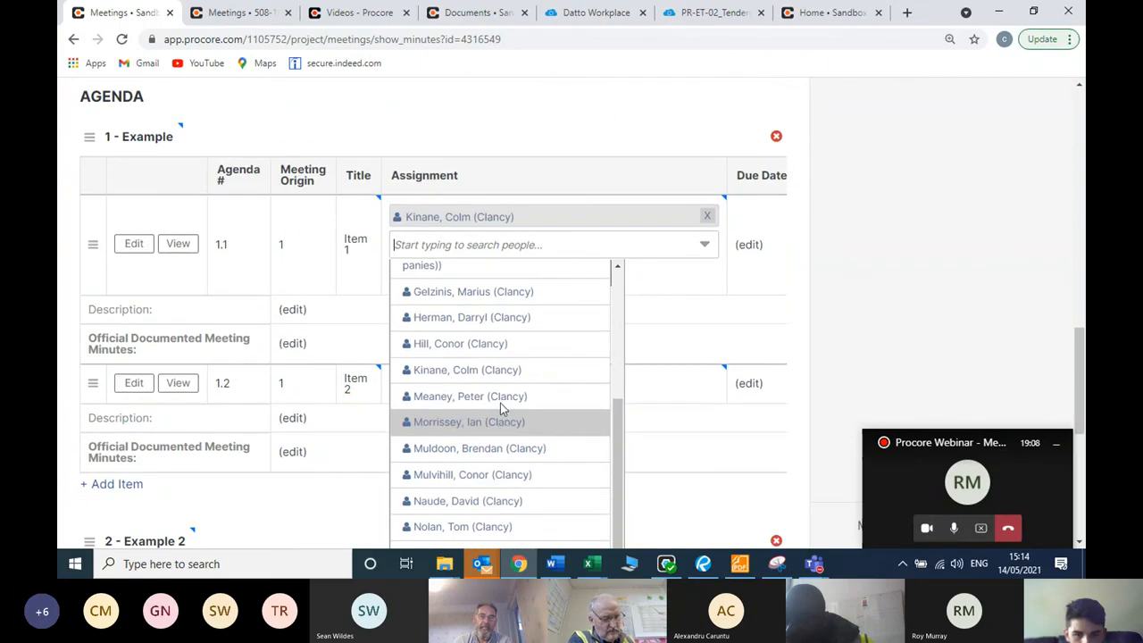
click(511, 367)
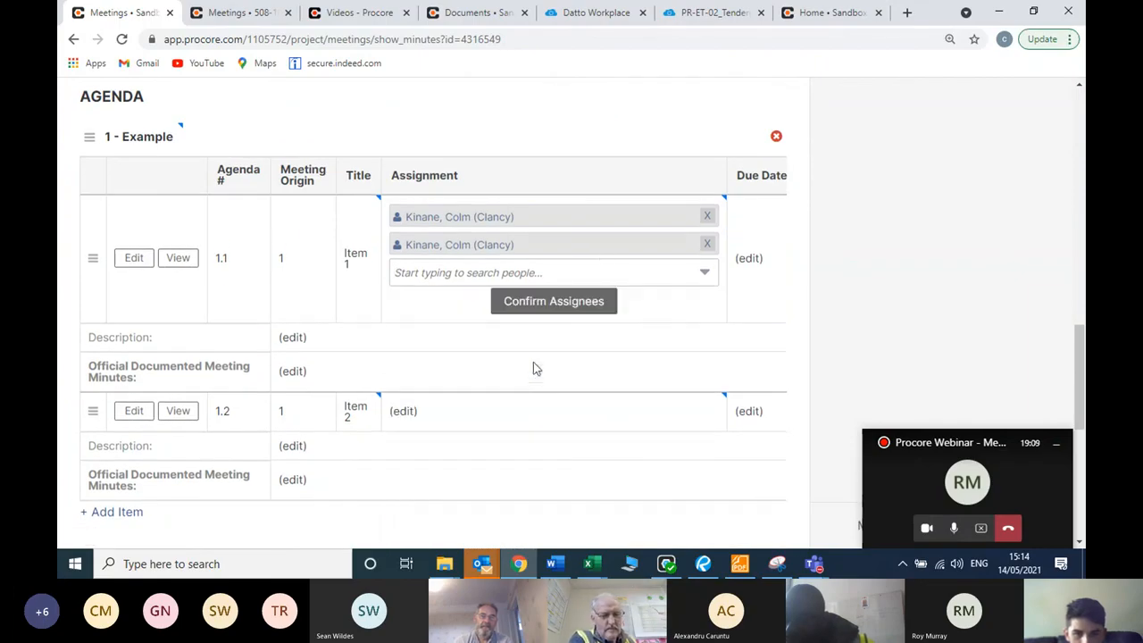
click(569, 306)
scroll(520, 327, up, 1)
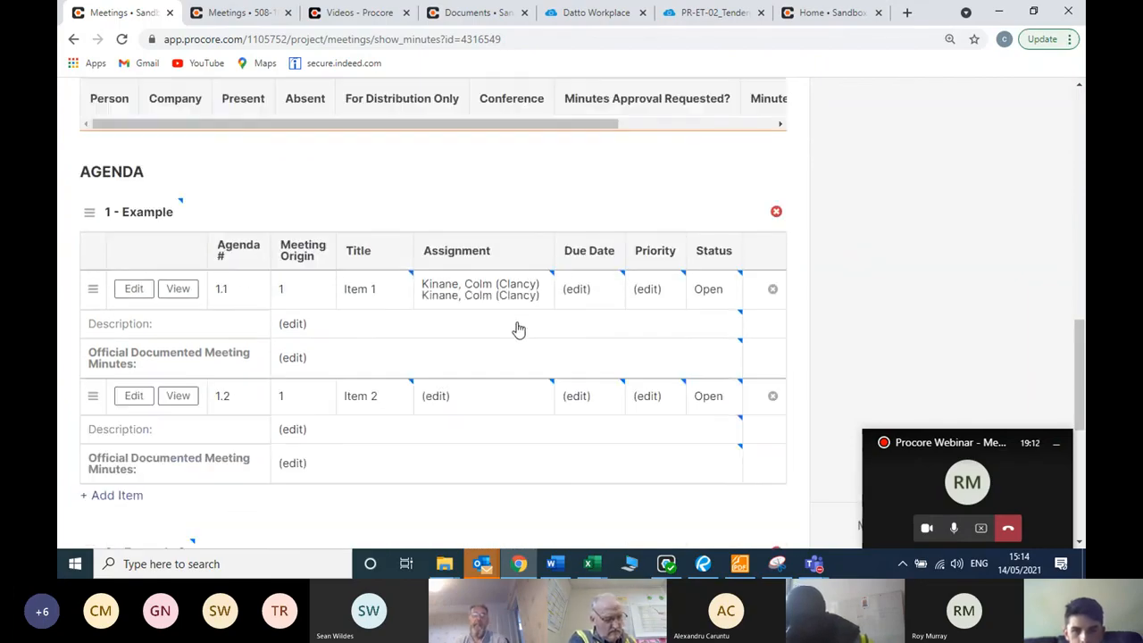
- Review the items and their assignments in the Example and Example 2 categories of the minutes
scroll(508, 312, down, 5)
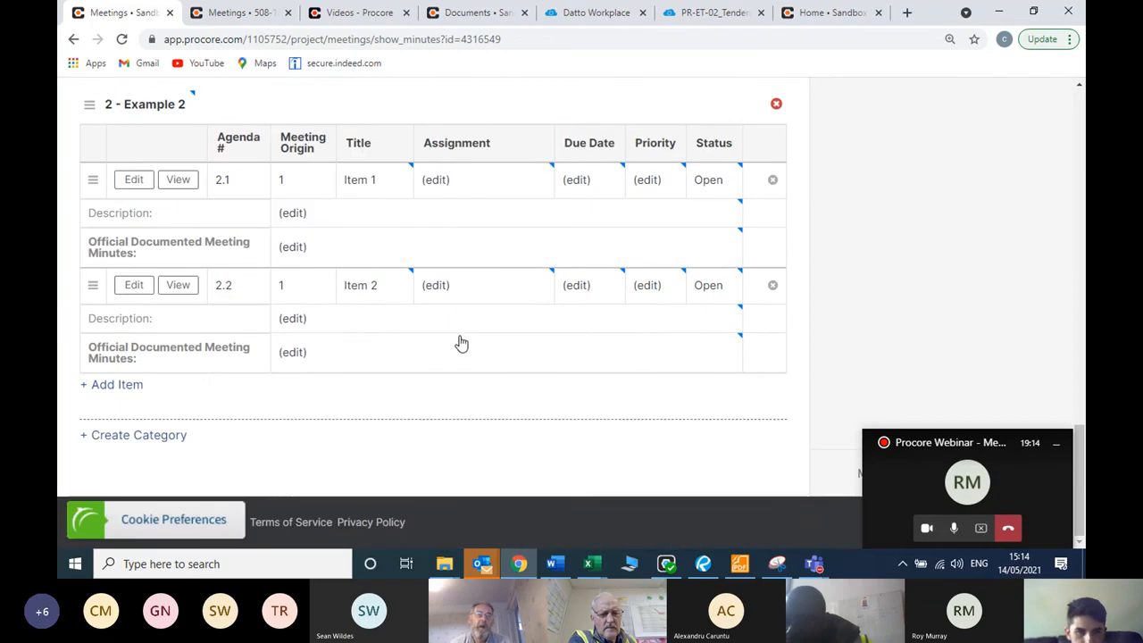
scroll(293, 322, up, 4)
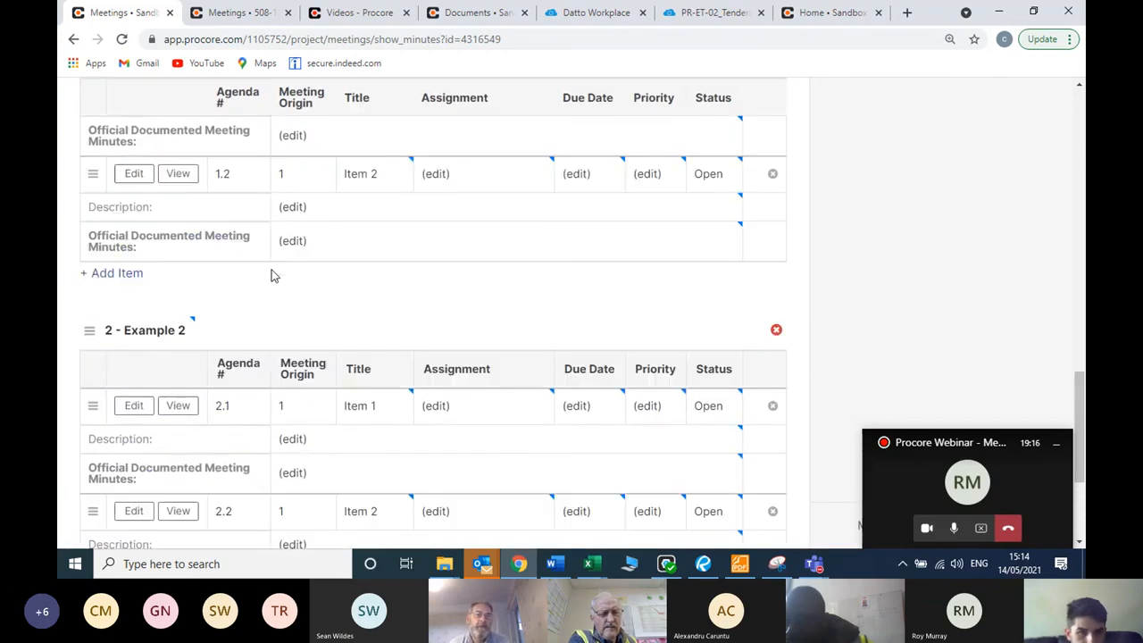
scroll(286, 268, up, 3)
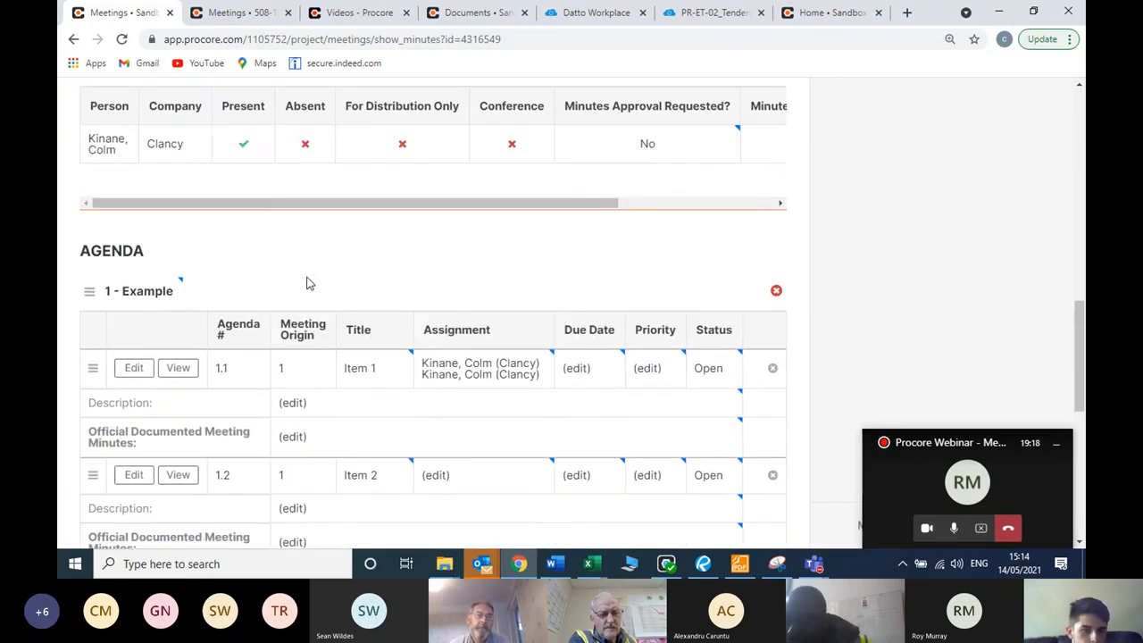
scroll(310, 282, down, 2)
scroll(310, 283, down, 5)
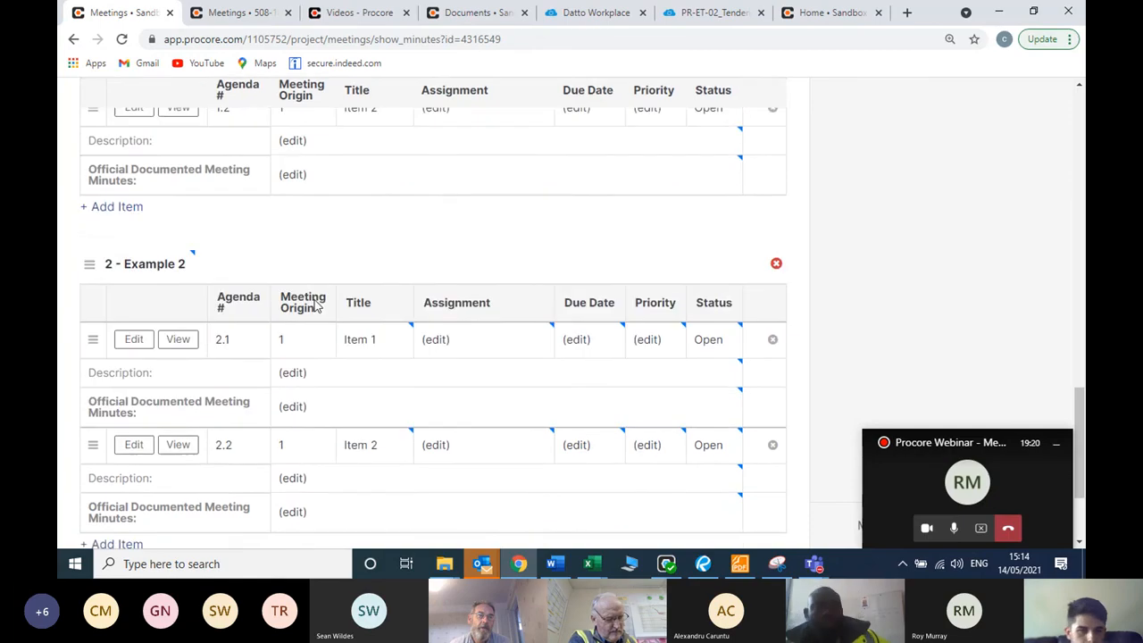
scroll(293, 305, up, 5)
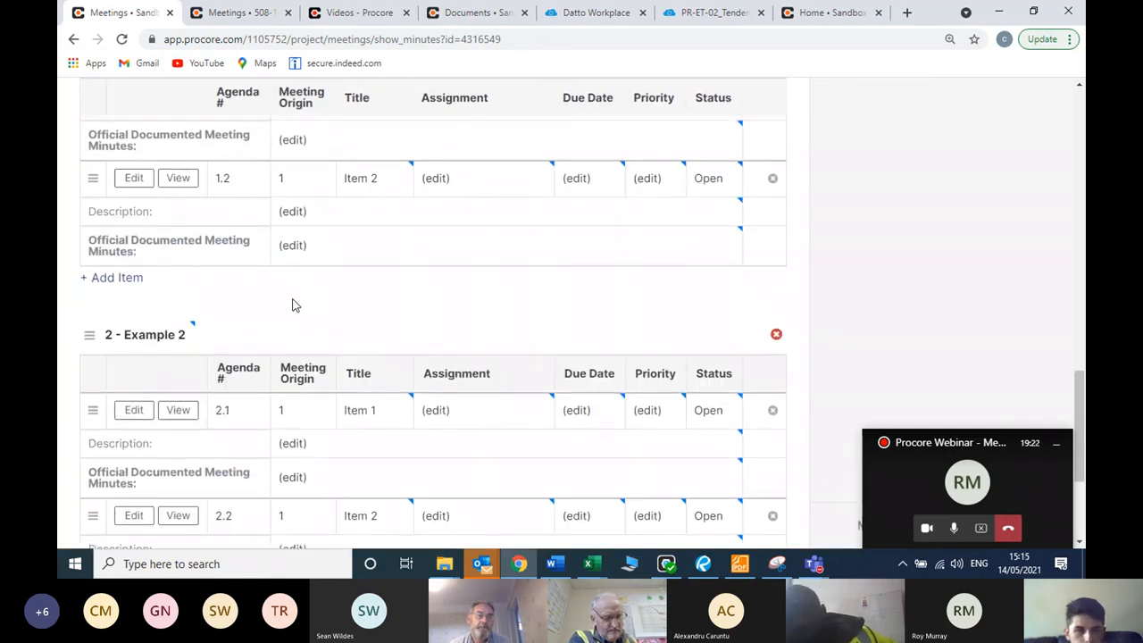
scroll(292, 306, up, 10)
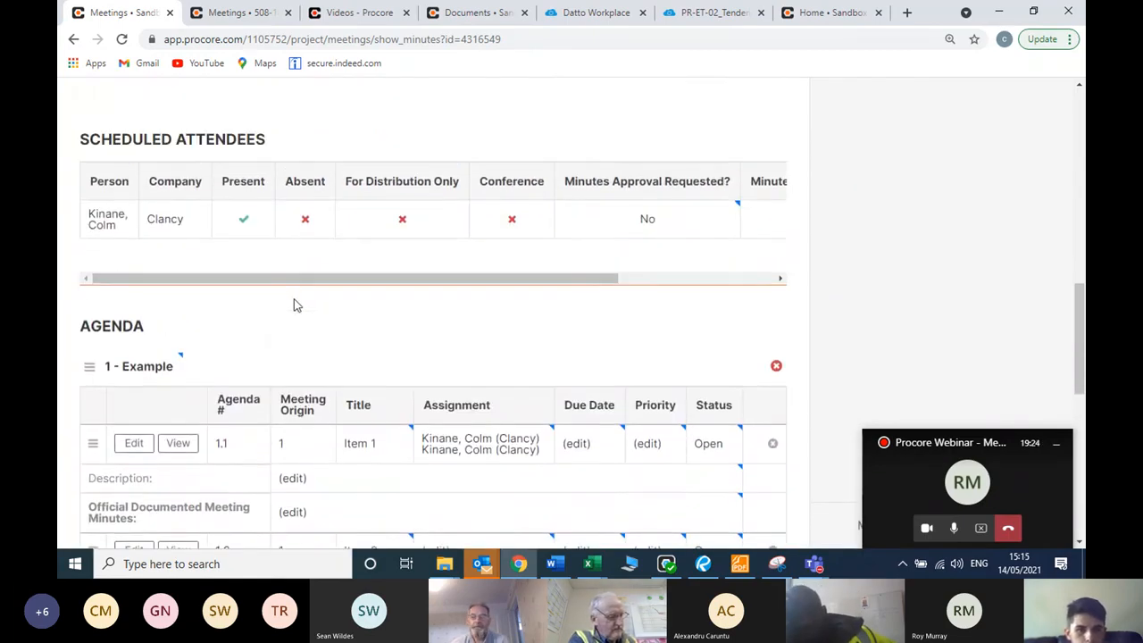
- Distribute the minutes of the Example meeting to all attendees
scroll(293, 306, up, 2)
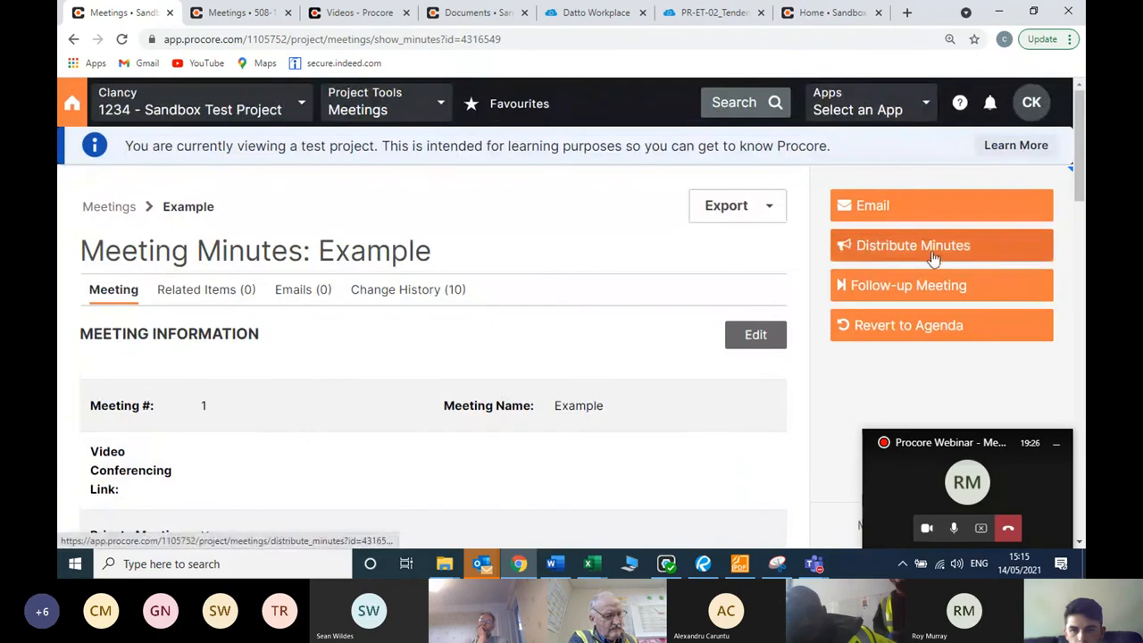
click(1002, 244)
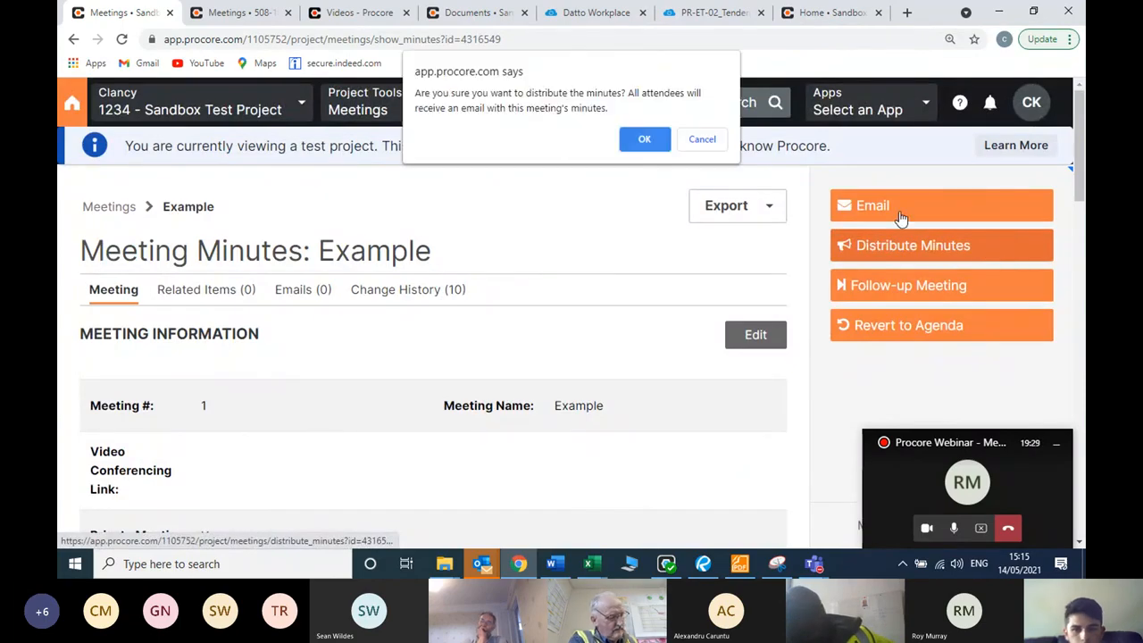
click(648, 139)
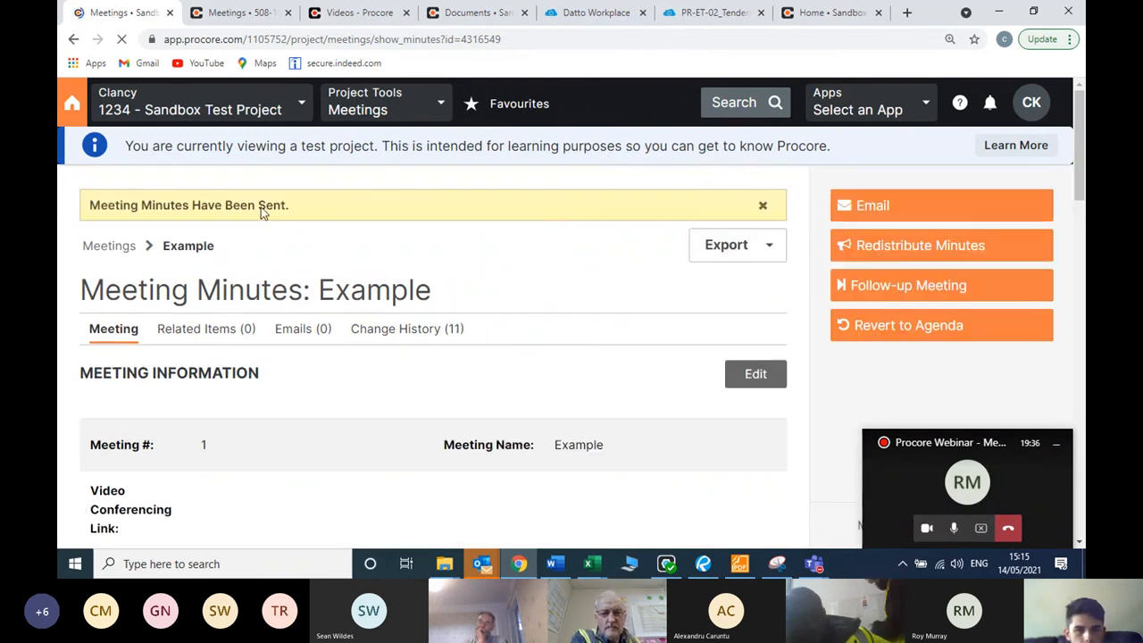
drag(291, 206, 87, 206)
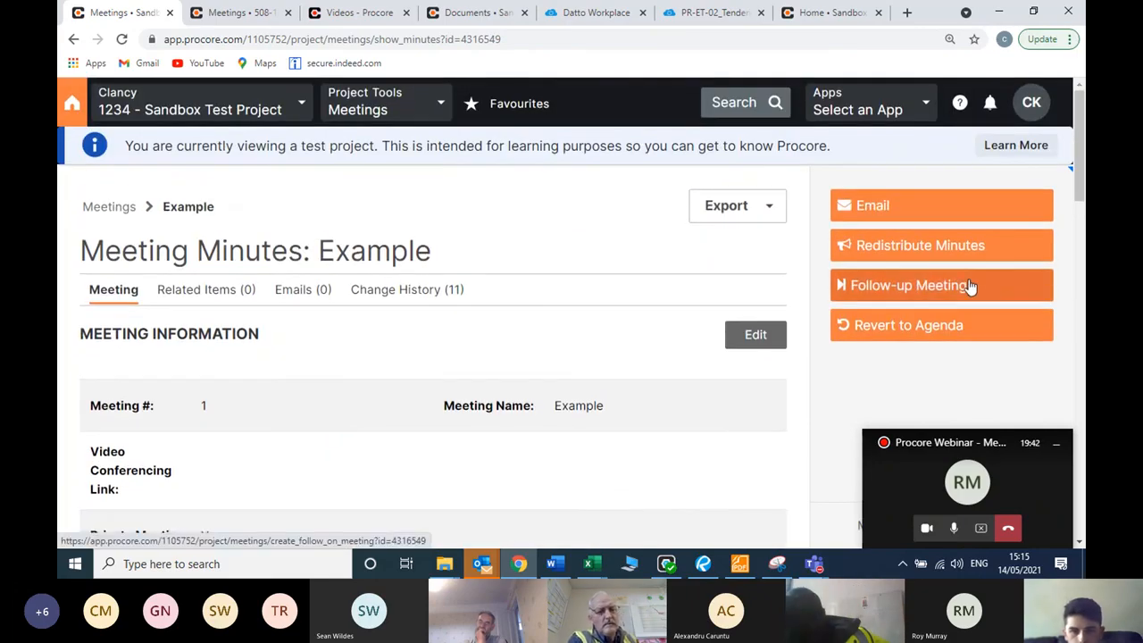
- Look over the meeting information, return to the list of all meetings, expand the Example group and reopen its meeting
scroll(705, 263, down, 2)
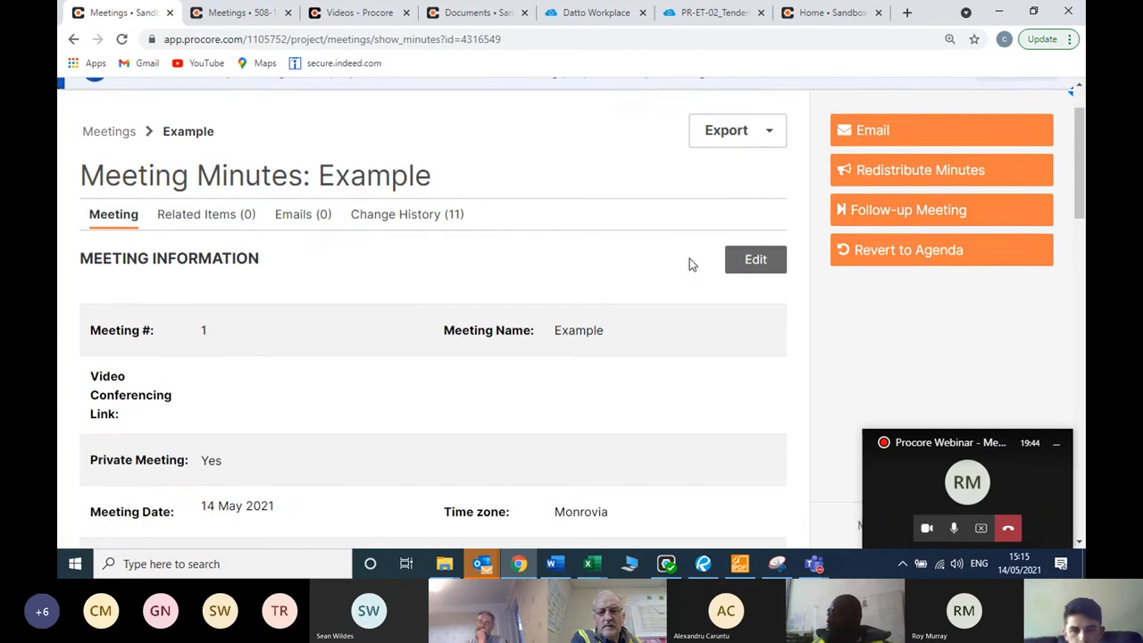
scroll(617, 252, down, 4)
scroll(471, 324, up, 5)
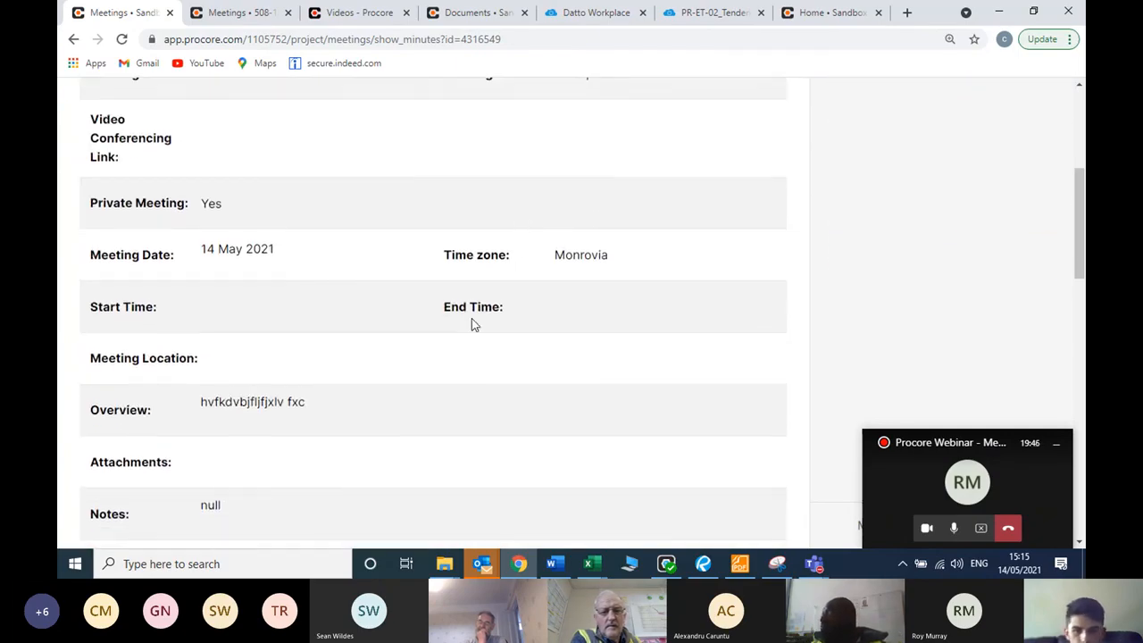
scroll(643, 276, up, 2)
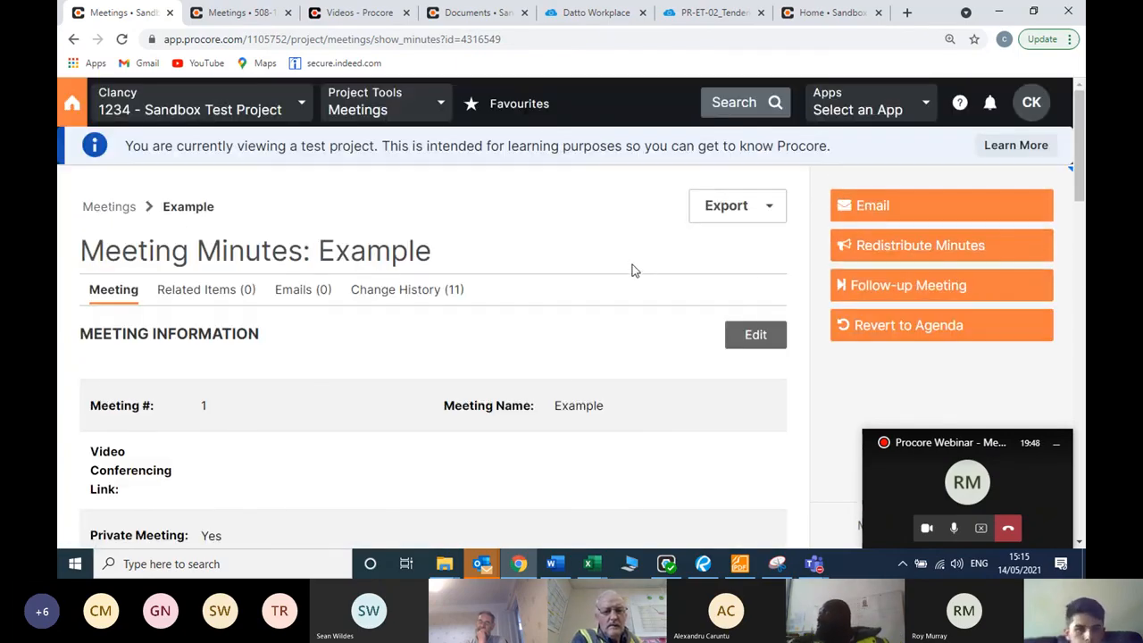
click(129, 208)
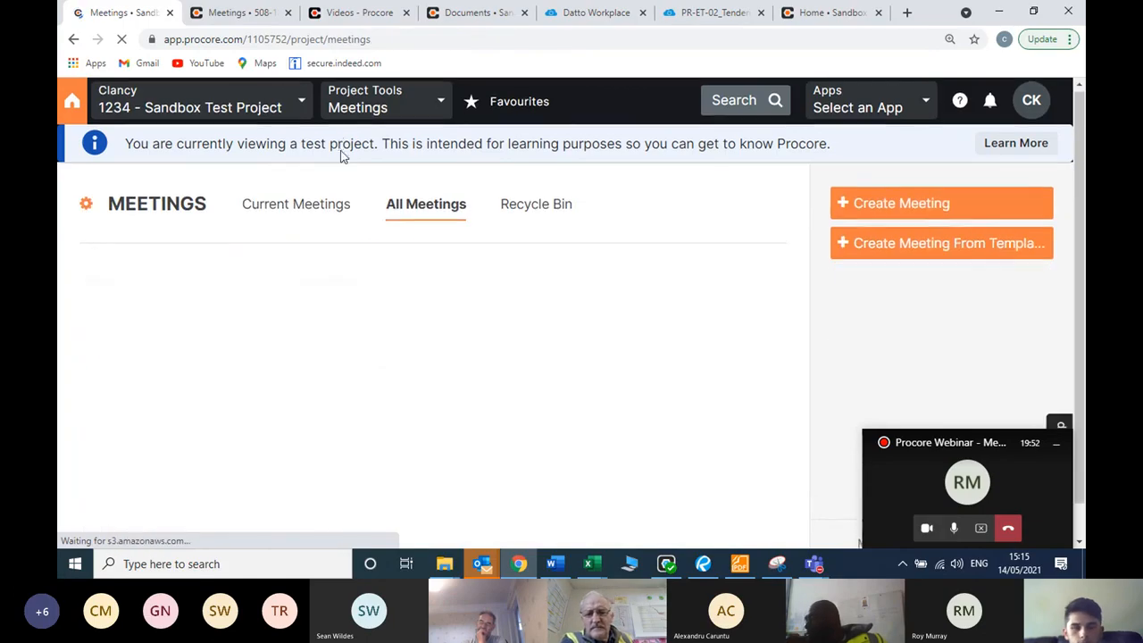
scroll(347, 156, down, 2)
scroll(336, 183, down, 1)
scroll(336, 184, up, 1)
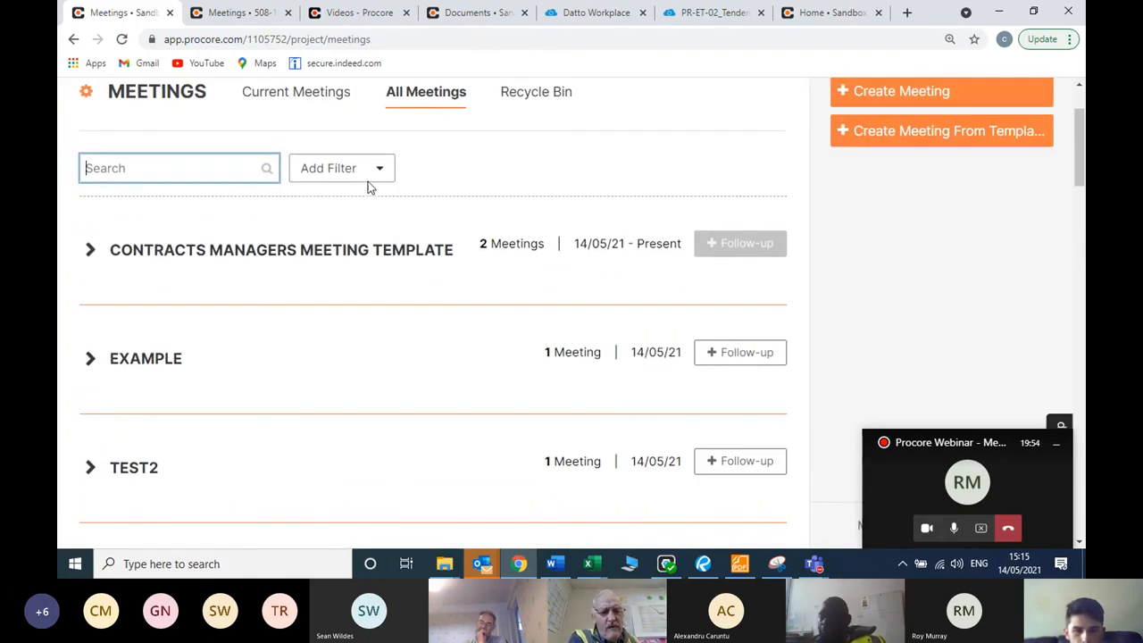
click(143, 367)
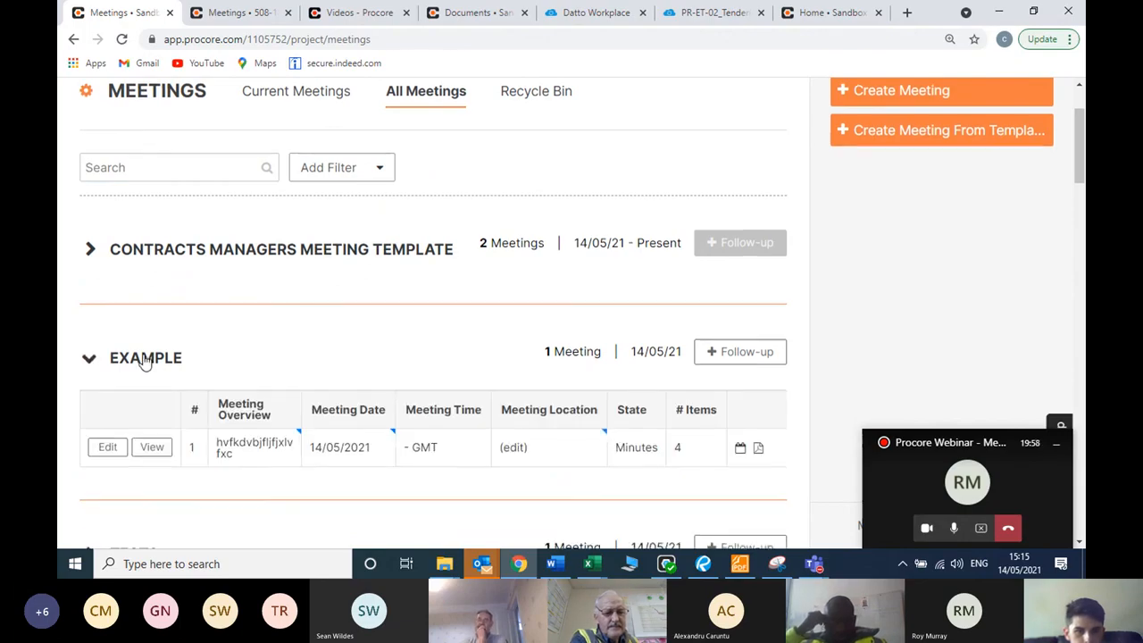
scroll(178, 375, down, 1)
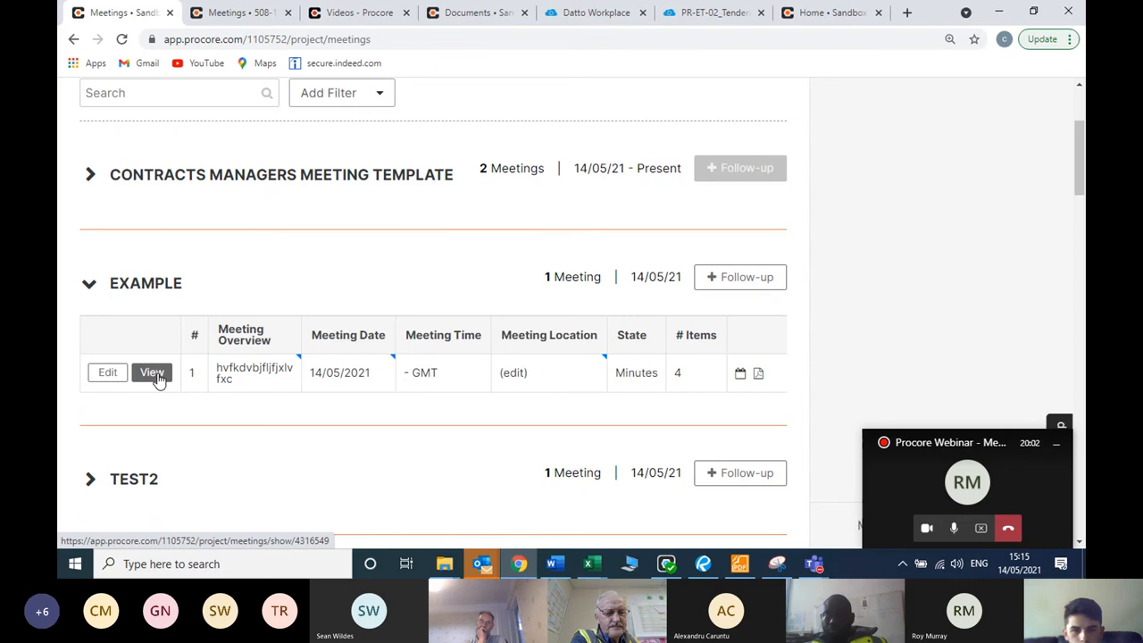
click(151, 374)
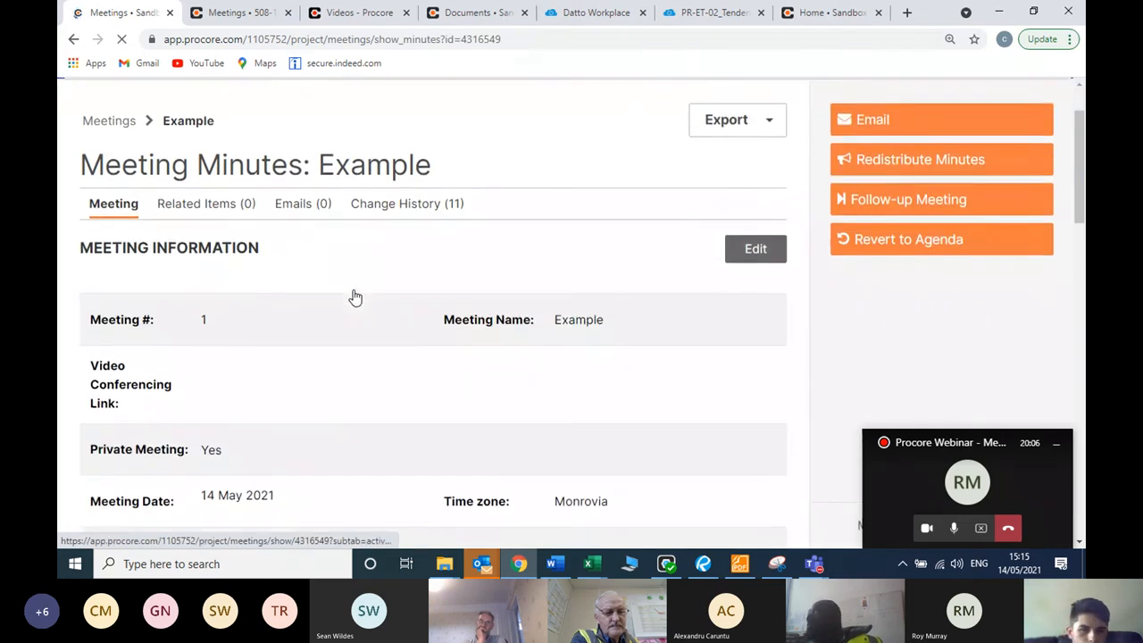
- Review the Example minutes through both agenda categories and check the available export format without exporting
scroll(224, 253, down, 4)
scroll(275, 265, down, 5)
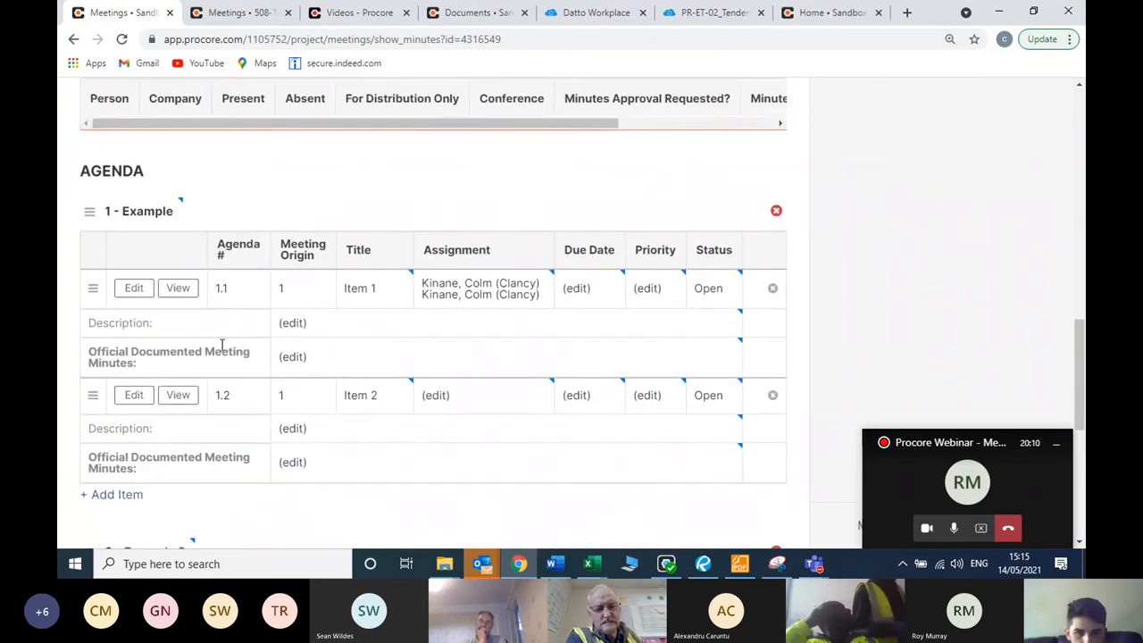
scroll(331, 335, down, 5)
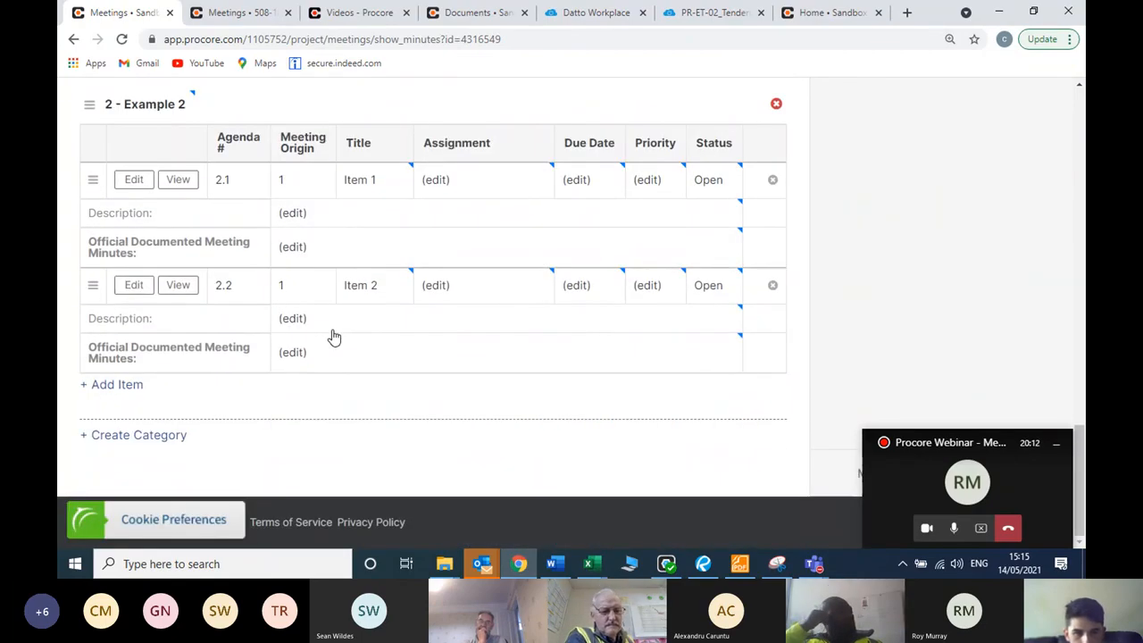
scroll(332, 337, up, 12)
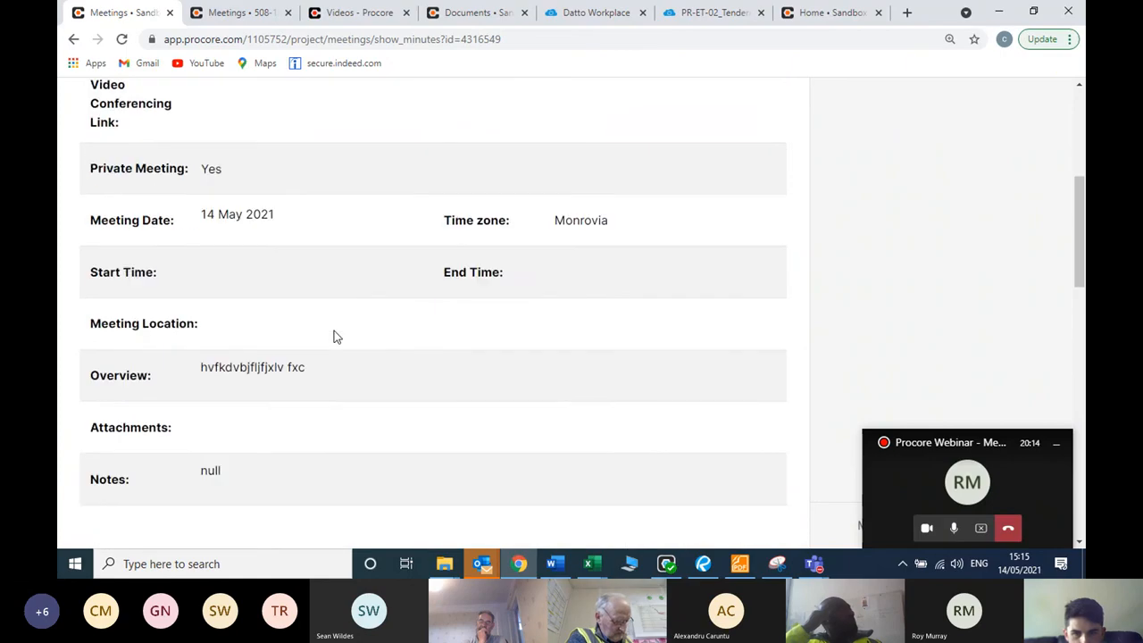
scroll(334, 336, up, 5)
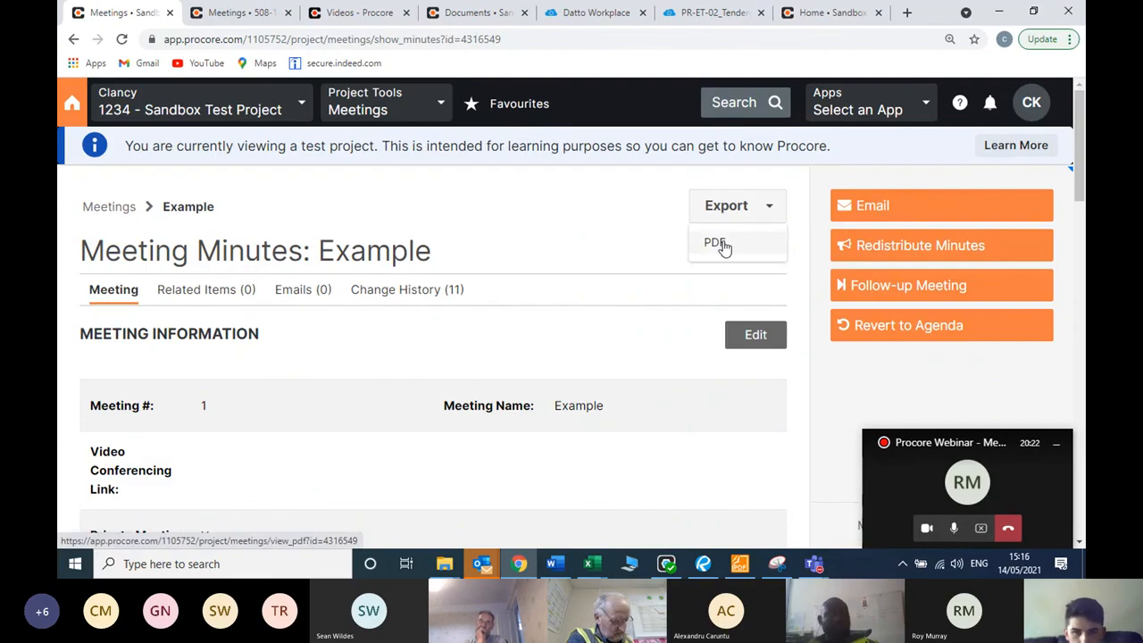
click(763, 211)
click(765, 211)
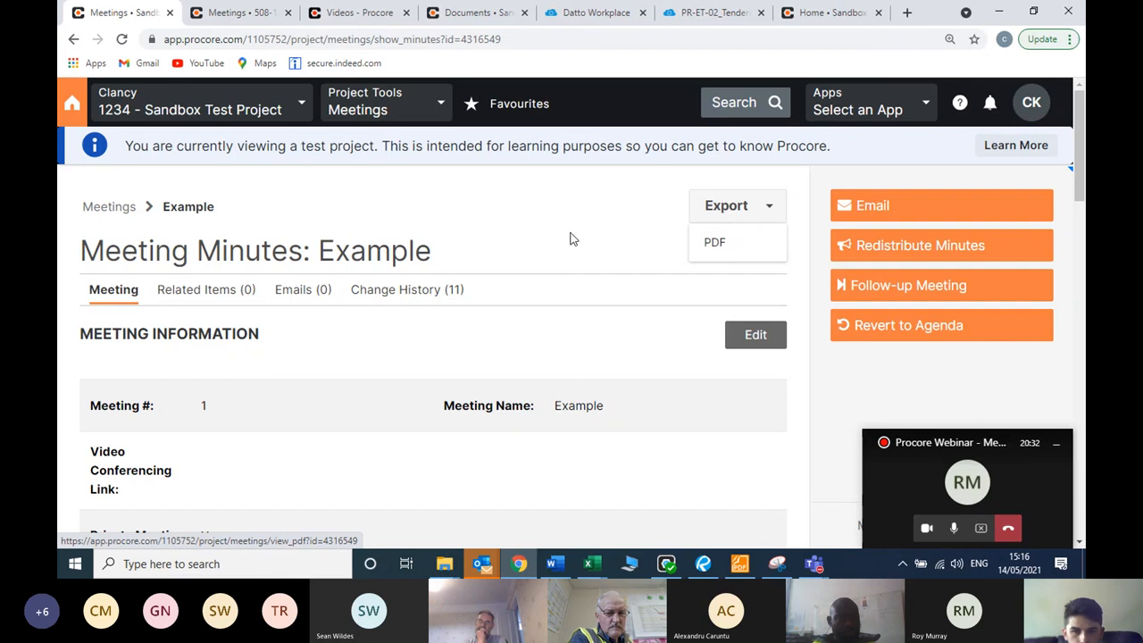
click(601, 175)
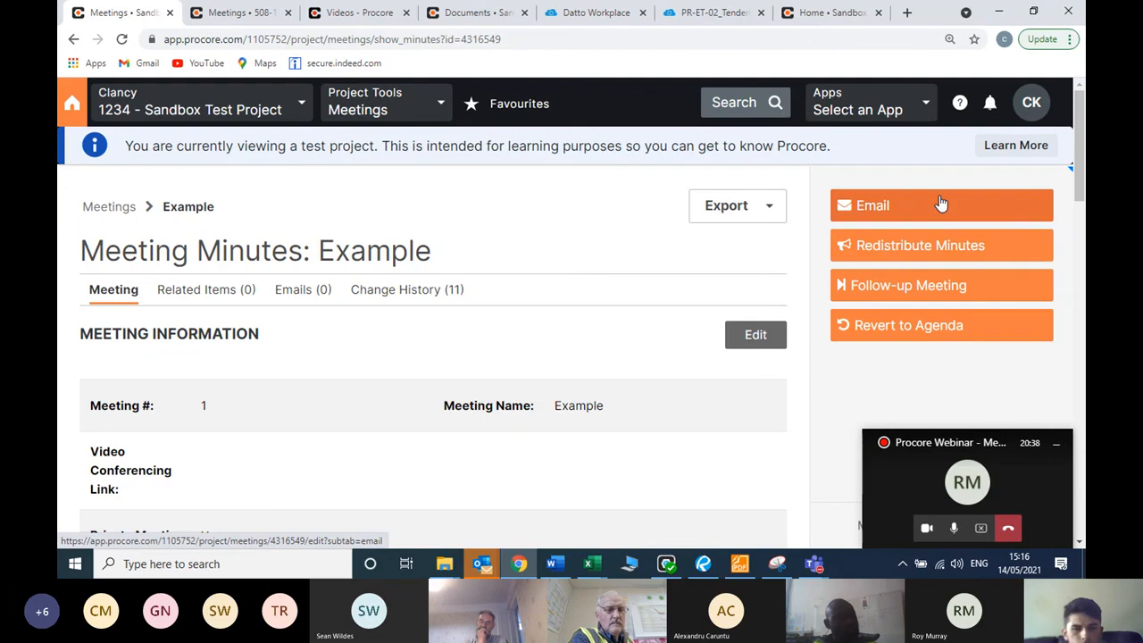
- Open the email form for forwarding the Example meeting
scroll(592, 311, down, 6)
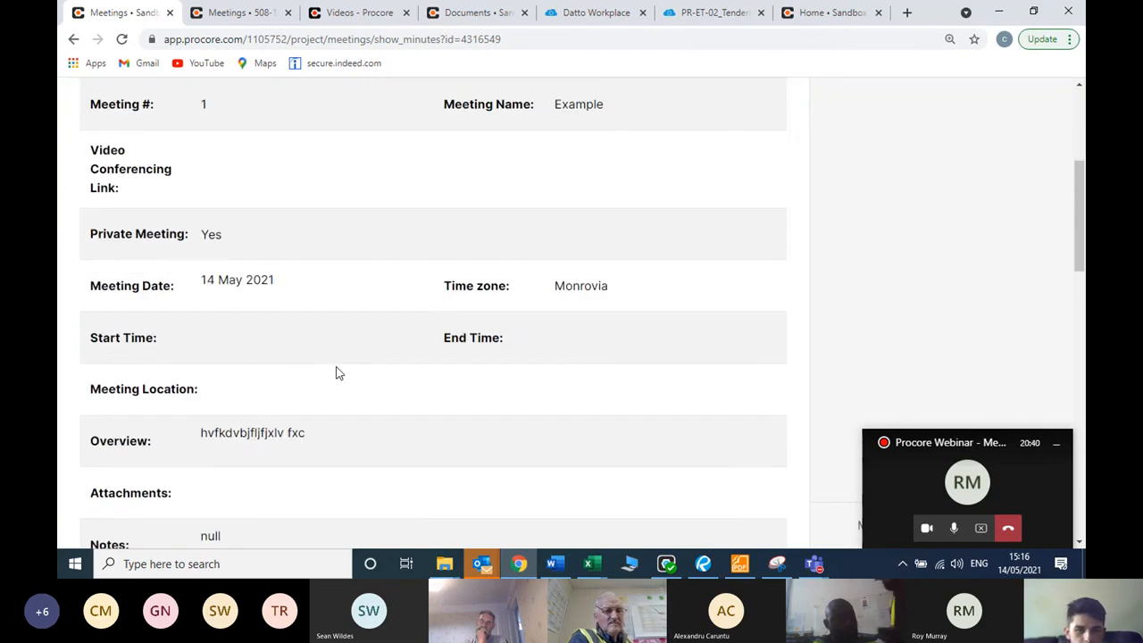
scroll(613, 298, up, 8)
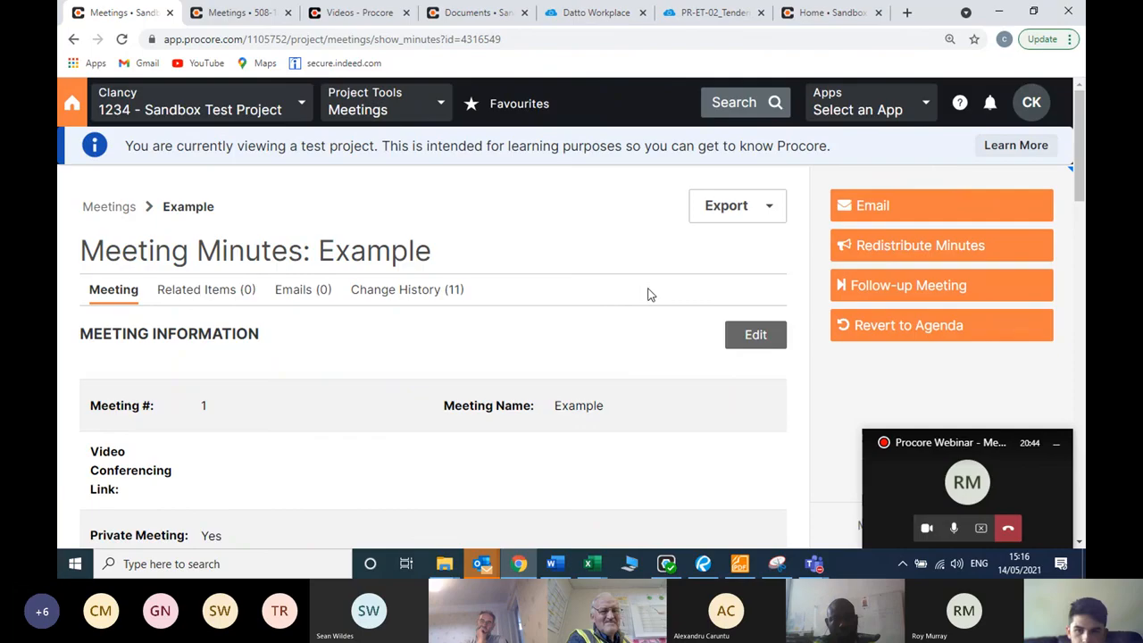
click(960, 212)
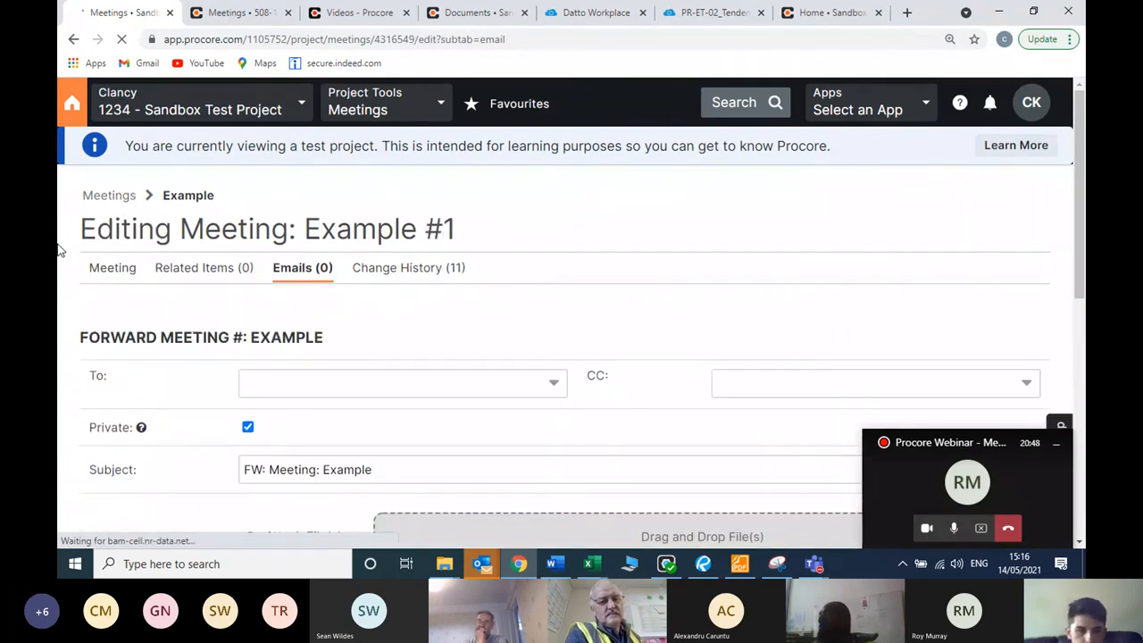
- Browse the people available as recipients for forwarding the Example meeting, without adding anyone
scroll(342, 272, down, 1)
scroll(402, 289, down, 1)
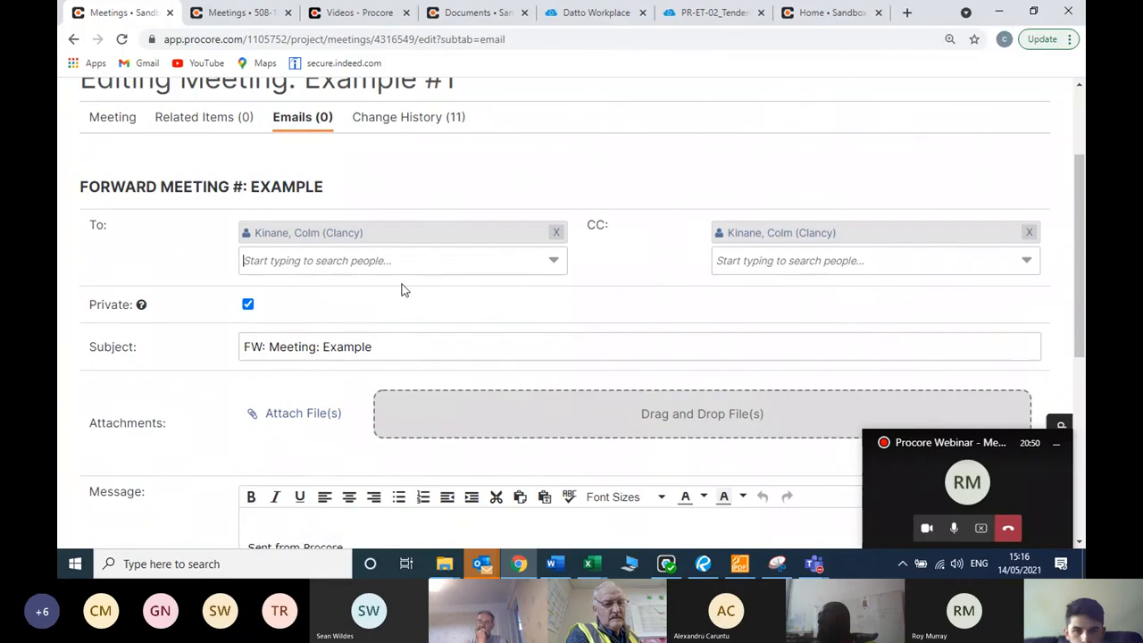
click(552, 263)
scroll(357, 348, down, 5)
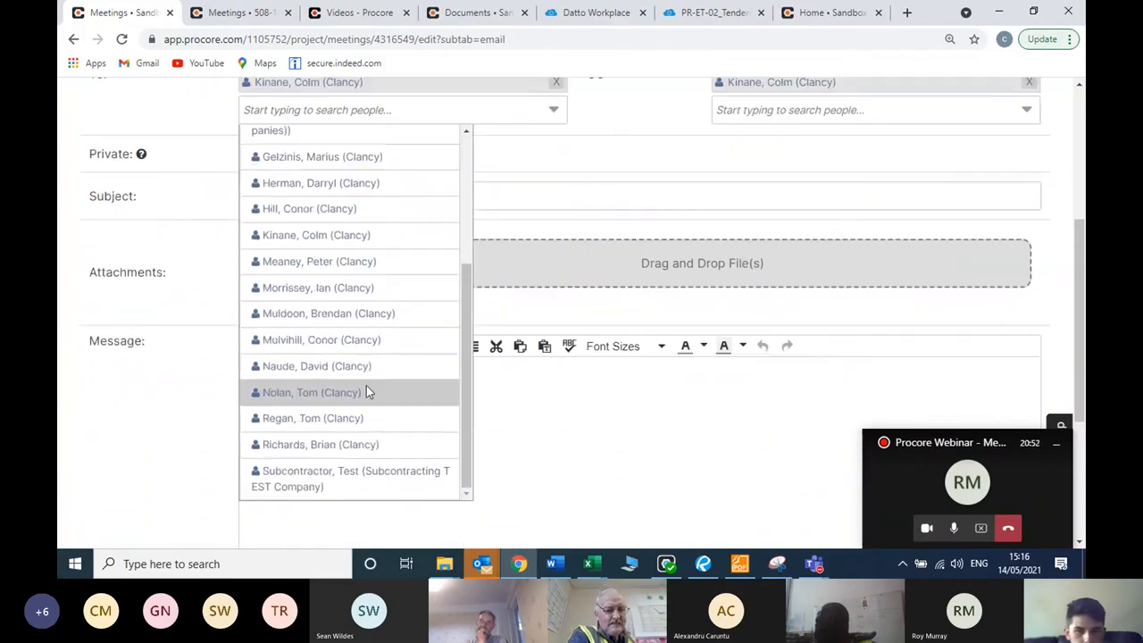
scroll(357, 357, down, 1)
scroll(375, 280, up, 3)
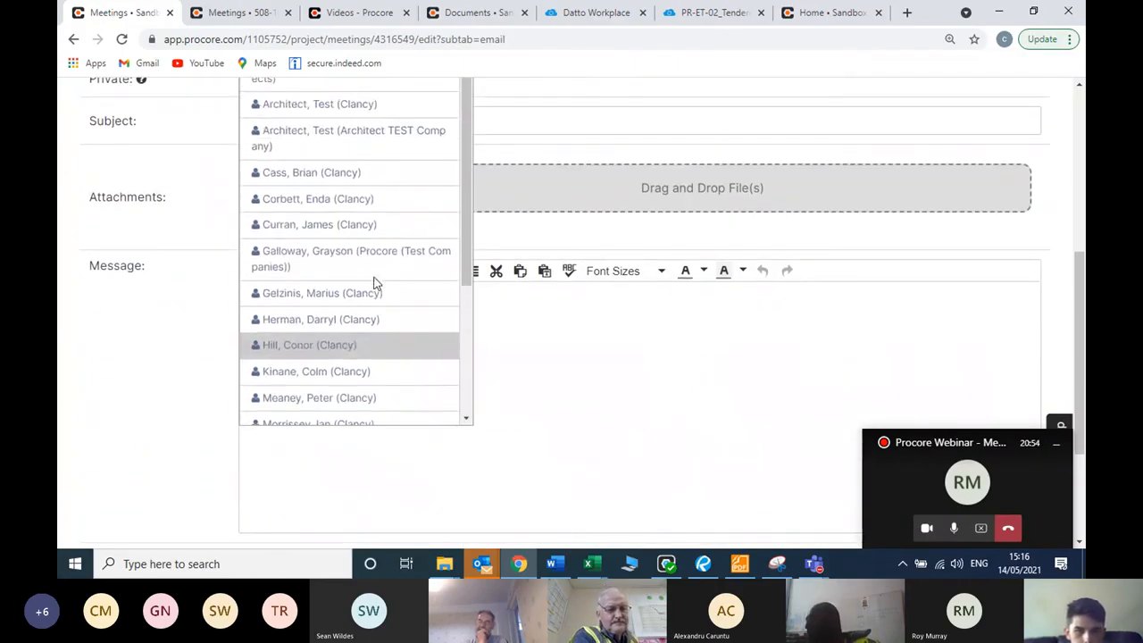
scroll(373, 283, up, 2)
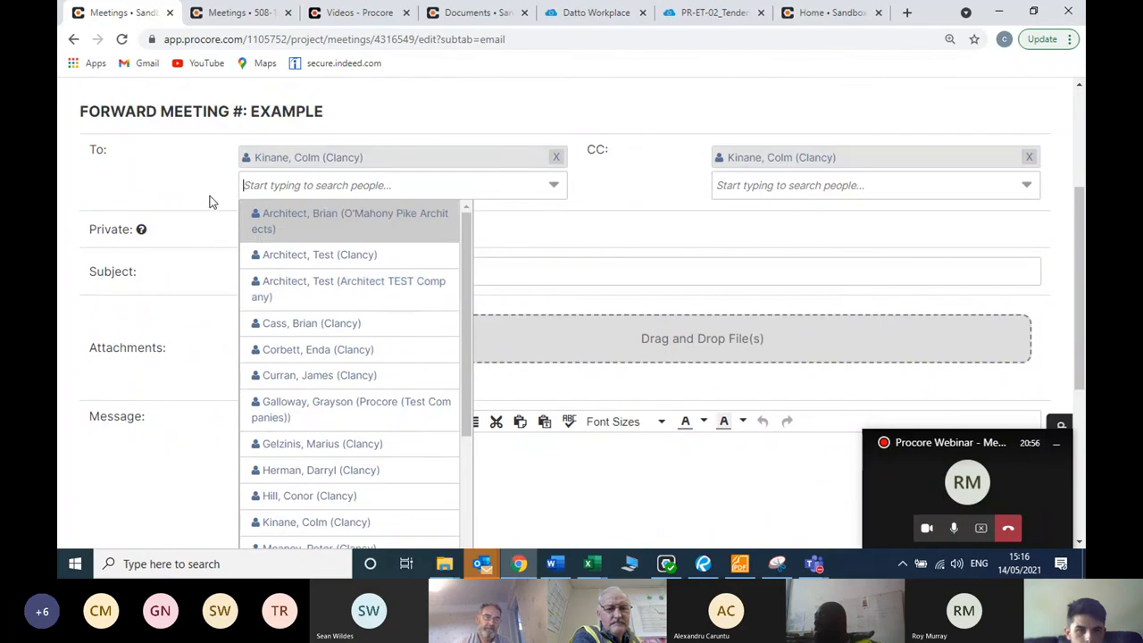
click(208, 202)
- Look over the message and sending options of the Example forwarding email, and return to the project's meetings list
scroll(262, 219, down, 3)
click(352, 232)
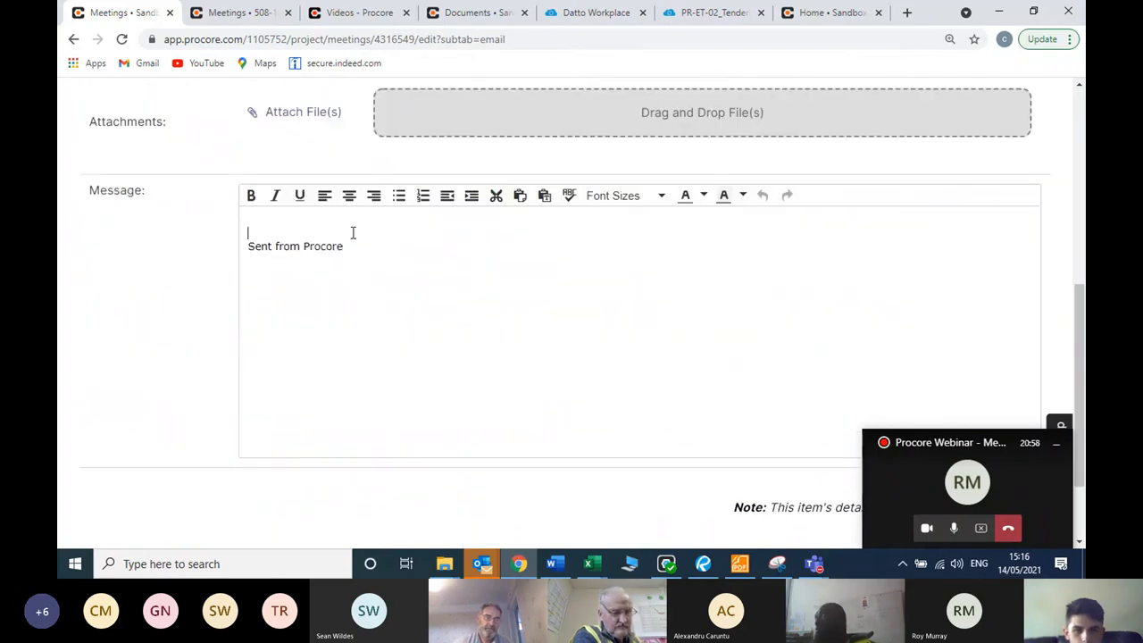
scroll(580, 219, up, 2)
scroll(600, 217, down, 3)
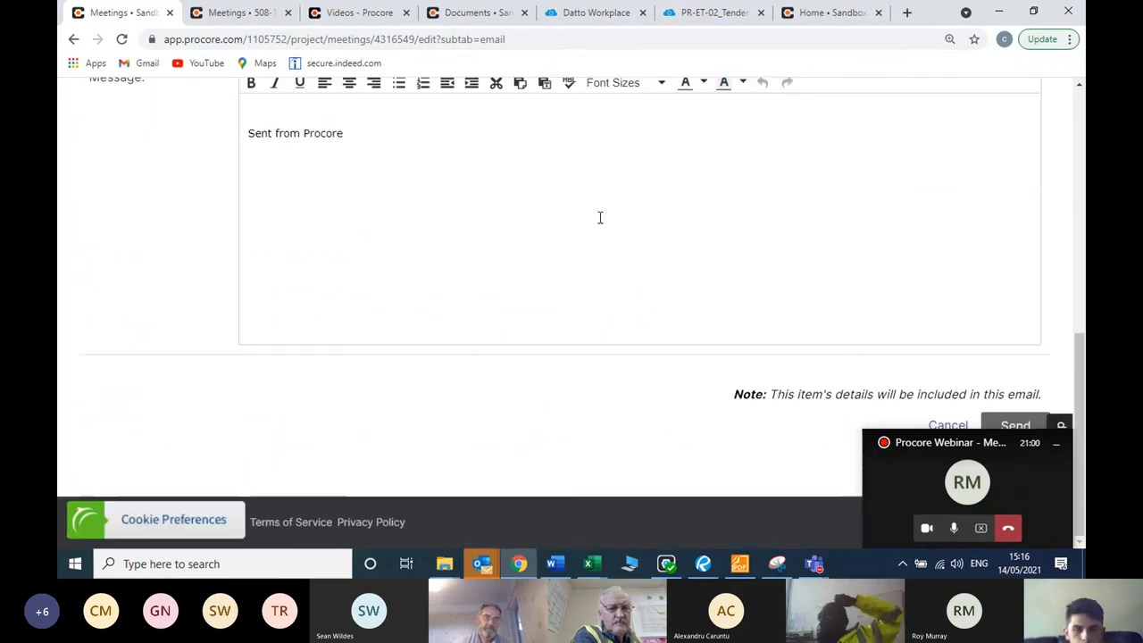
click(1017, 427)
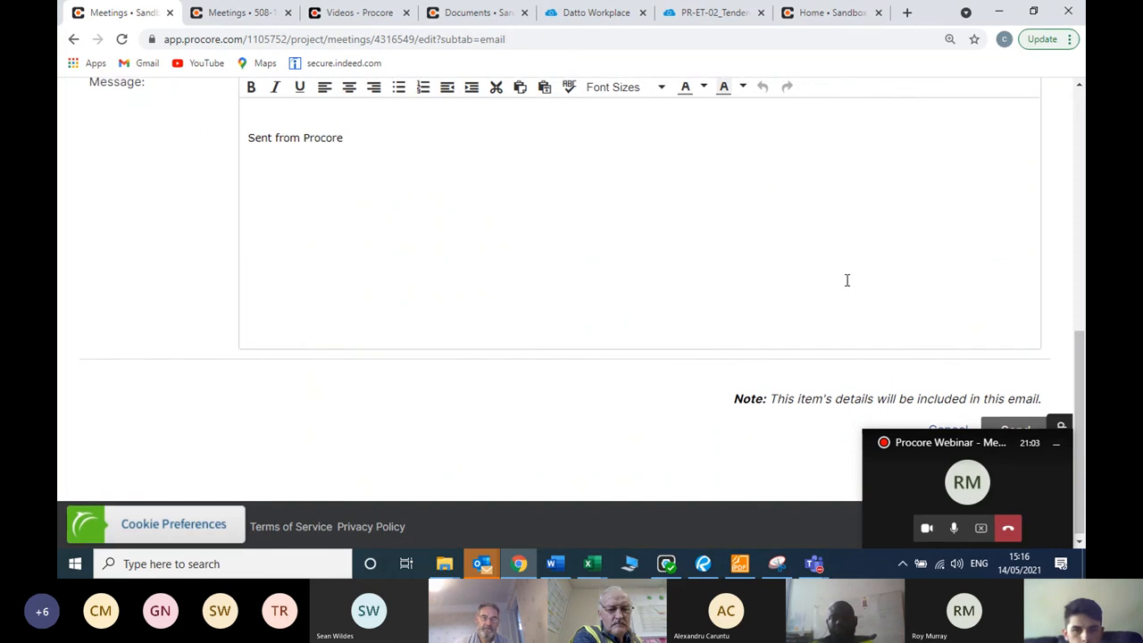
click(101, 198)
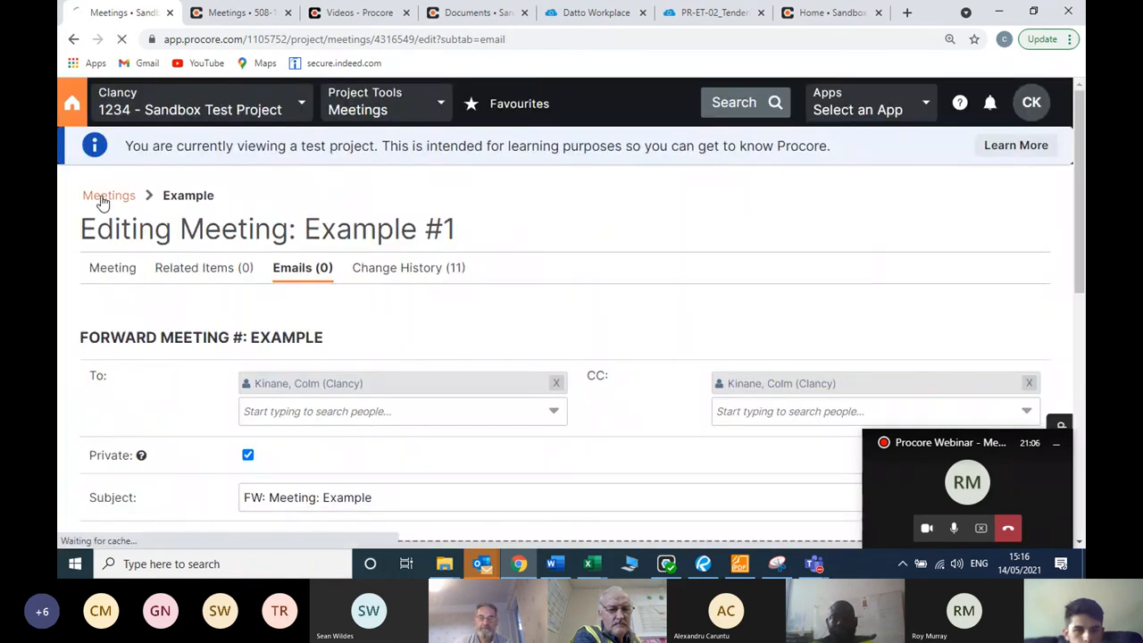
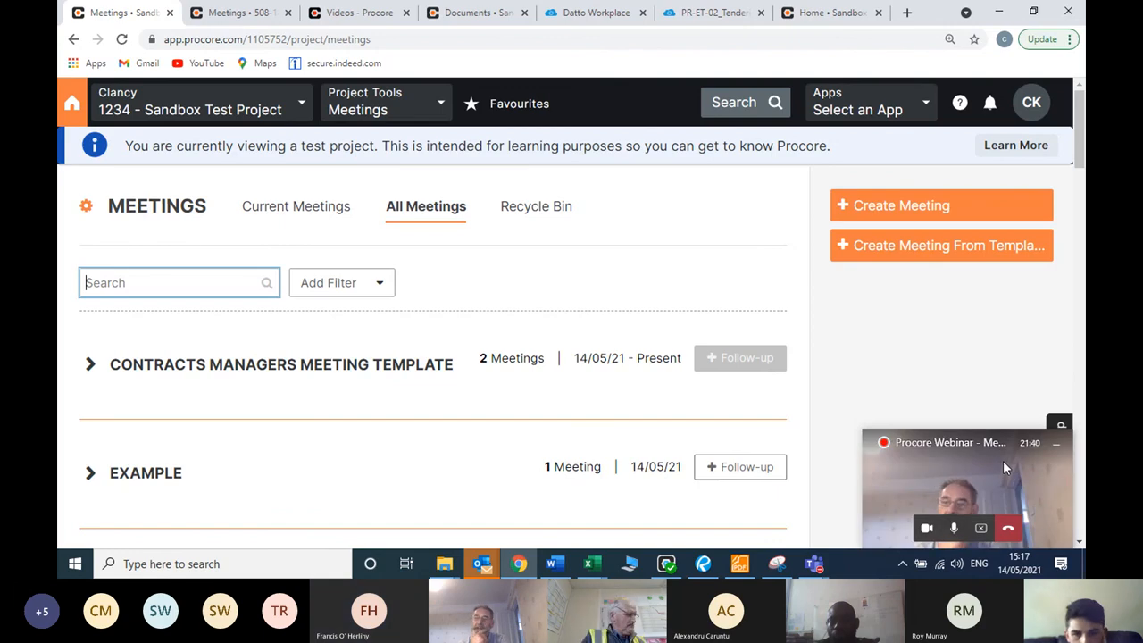
- Expand the Contracts Managers Meeting Template group and open the agenda of meeting 2, dated 21/05/2021, for viewing
click(101, 365)
scroll(297, 264, down, 2)
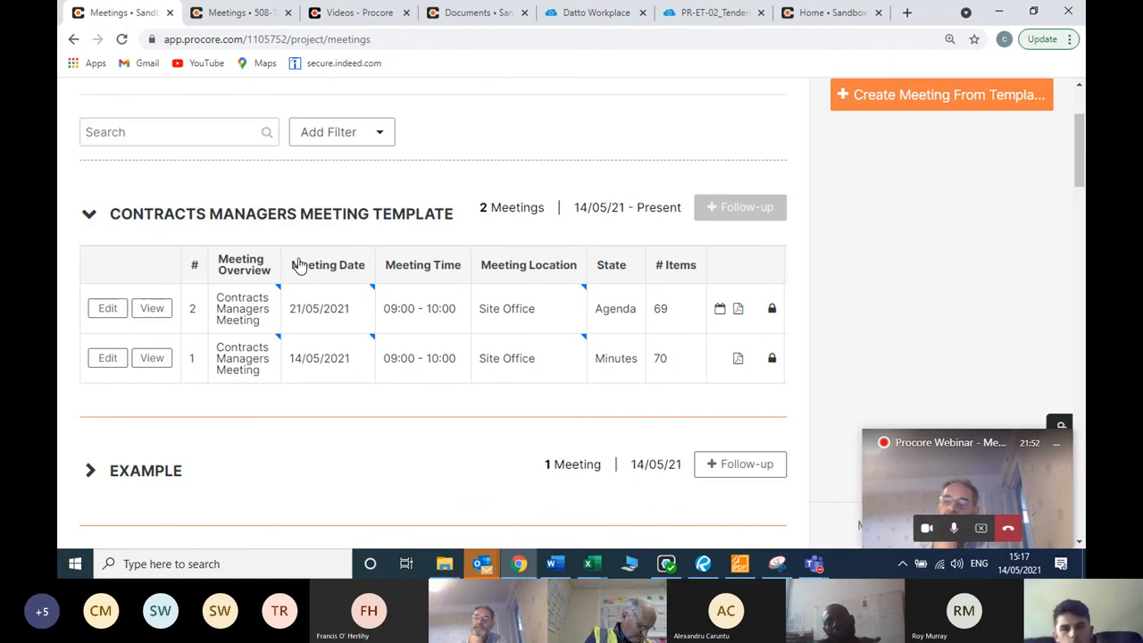
click(159, 317)
right_click(161, 317)
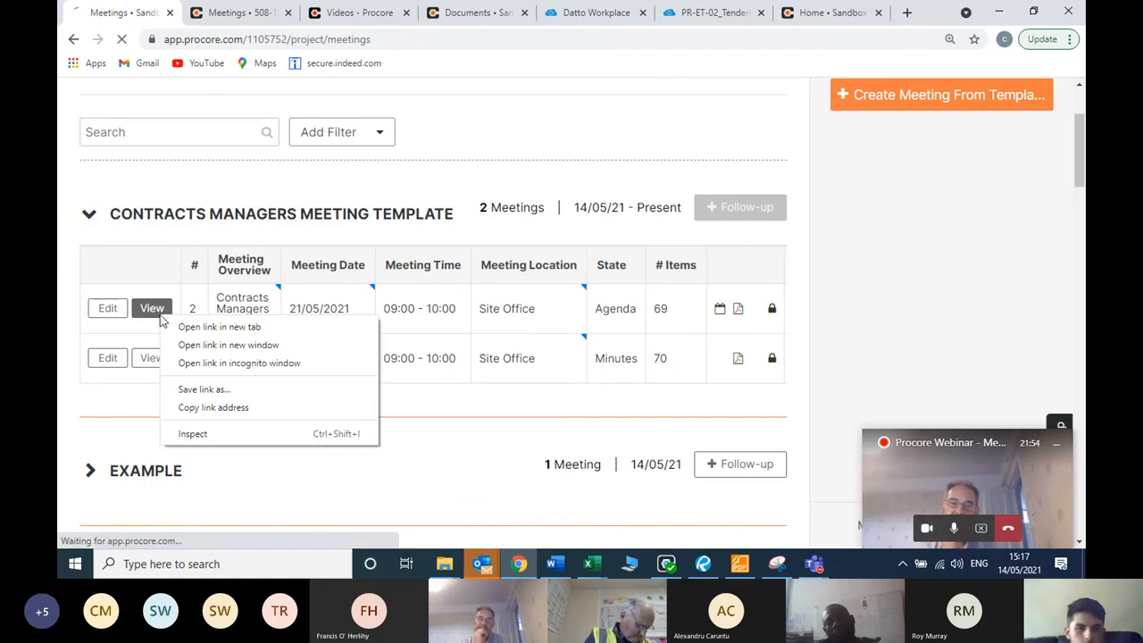
click(156, 313)
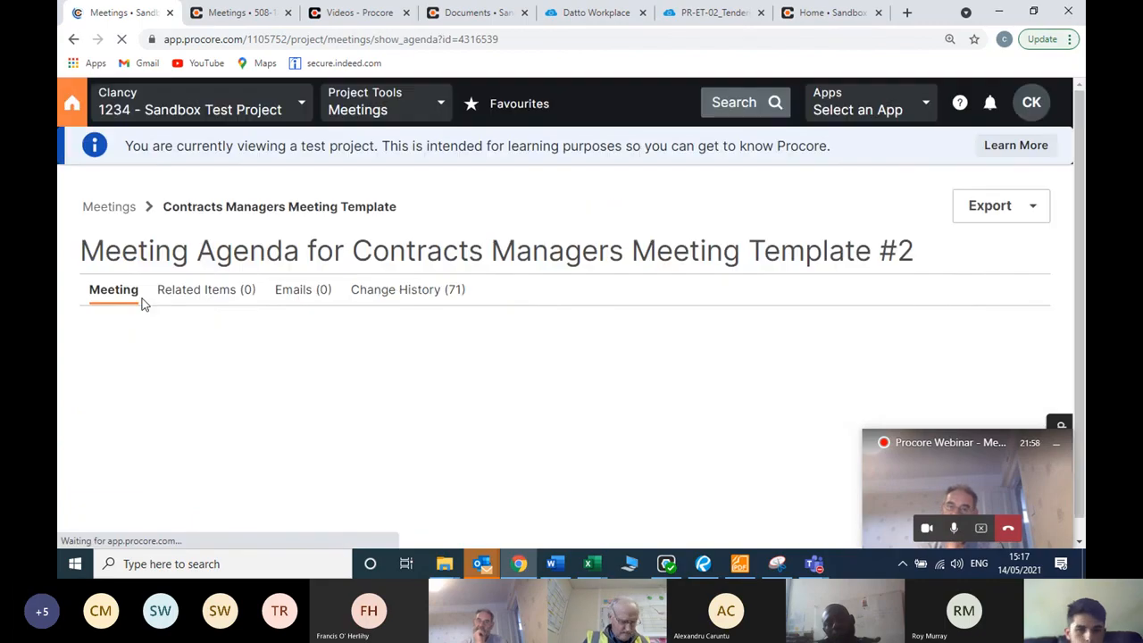
- Examine the previous minutes shown under the Safety agenda items and the meeting number in the meeting information
scroll(464, 268, down, 3)
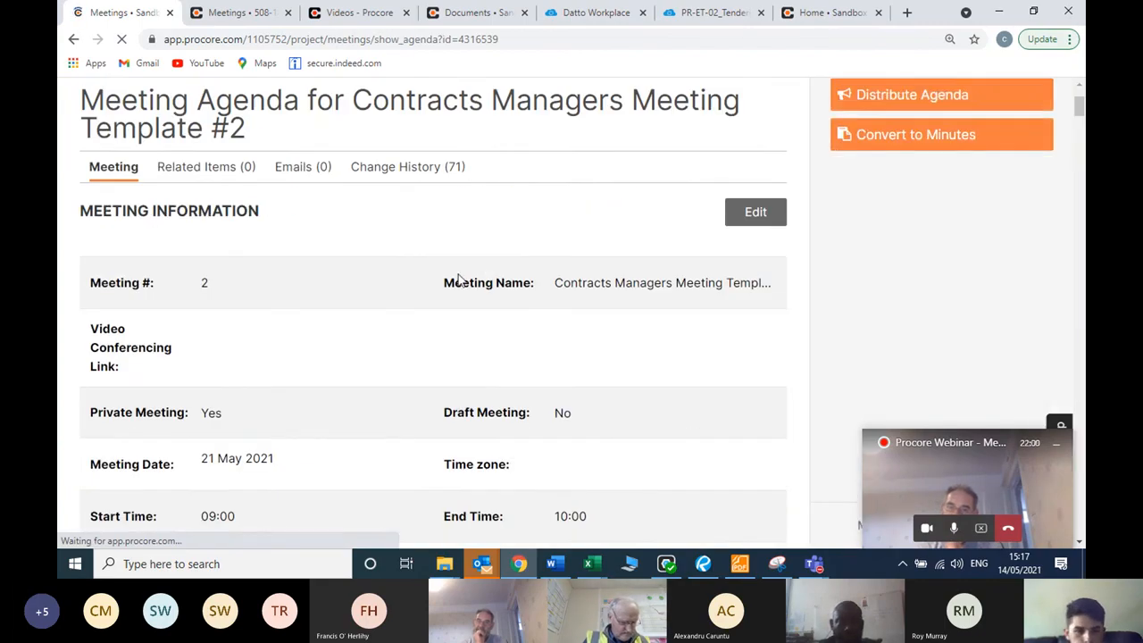
scroll(393, 276, down, 8)
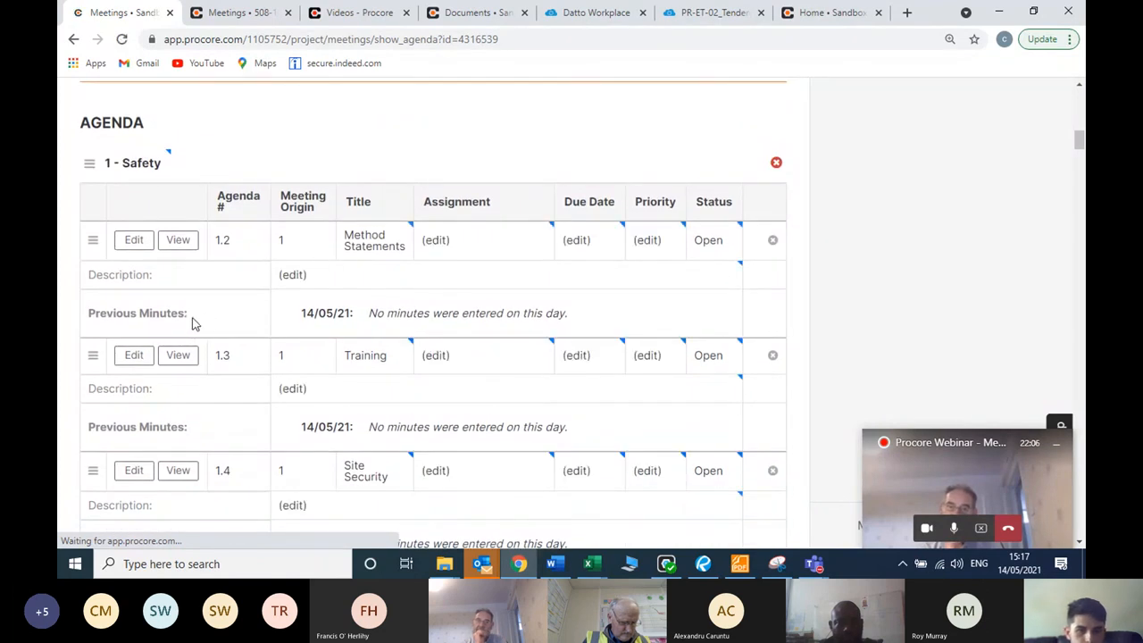
drag(189, 313, 84, 313)
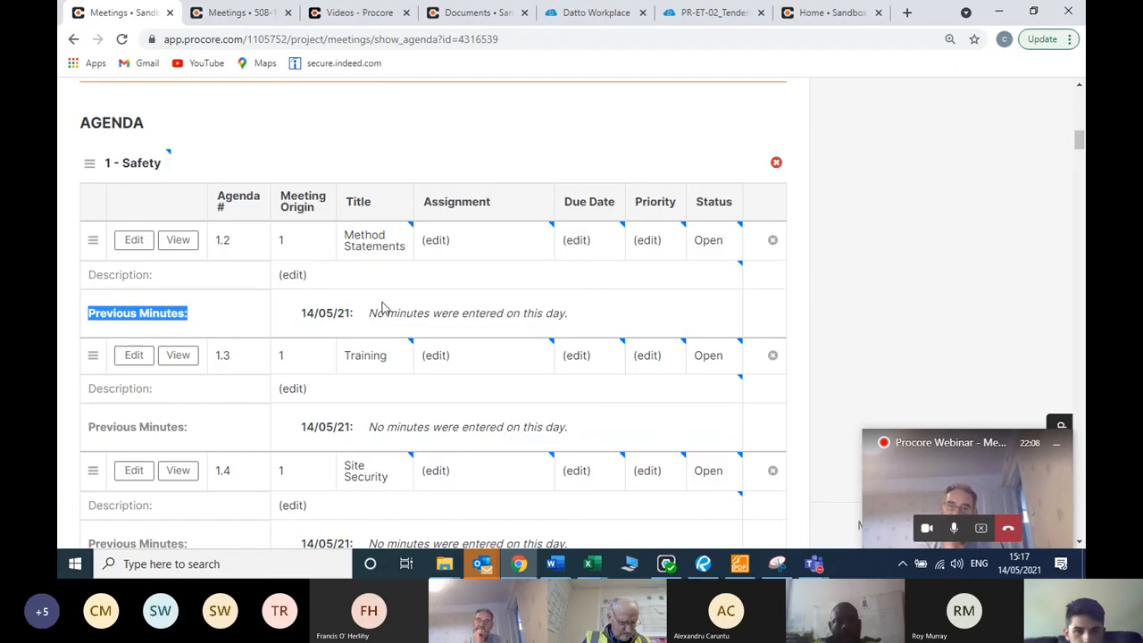
click(291, 312)
scroll(223, 340, up, 3)
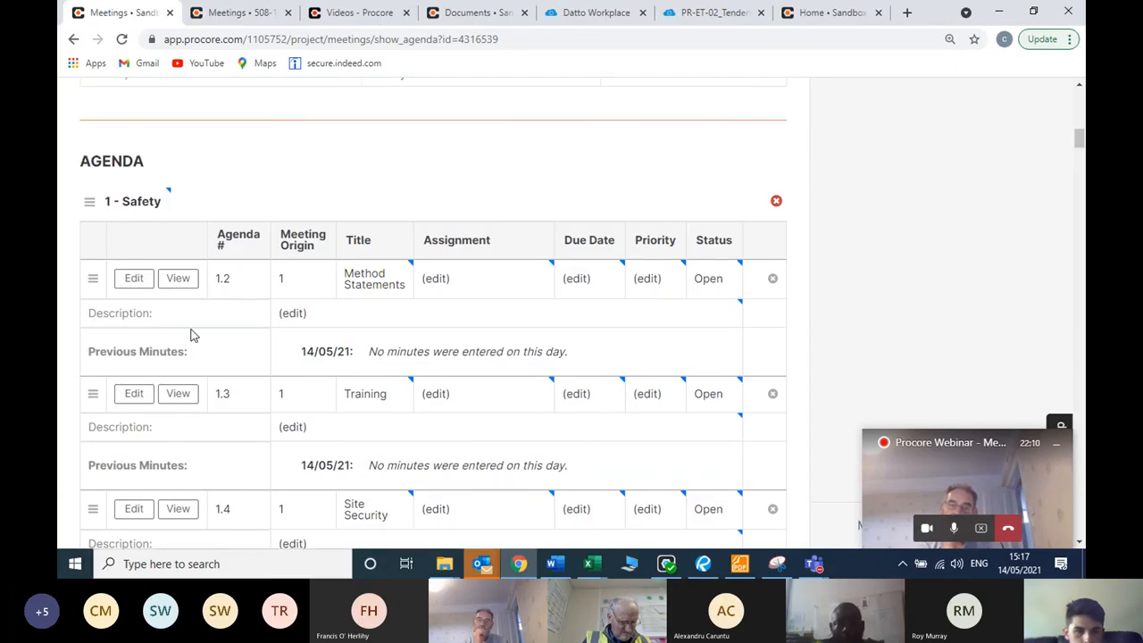
scroll(253, 347, up, 6)
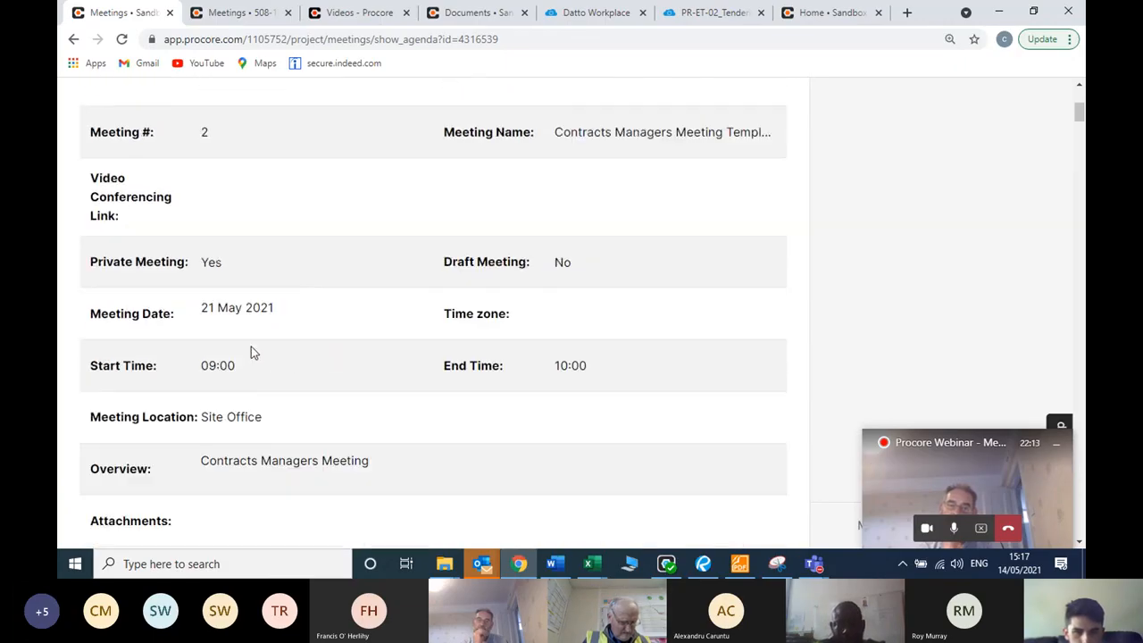
scroll(241, 299, up, 3)
drag(229, 288, 184, 288)
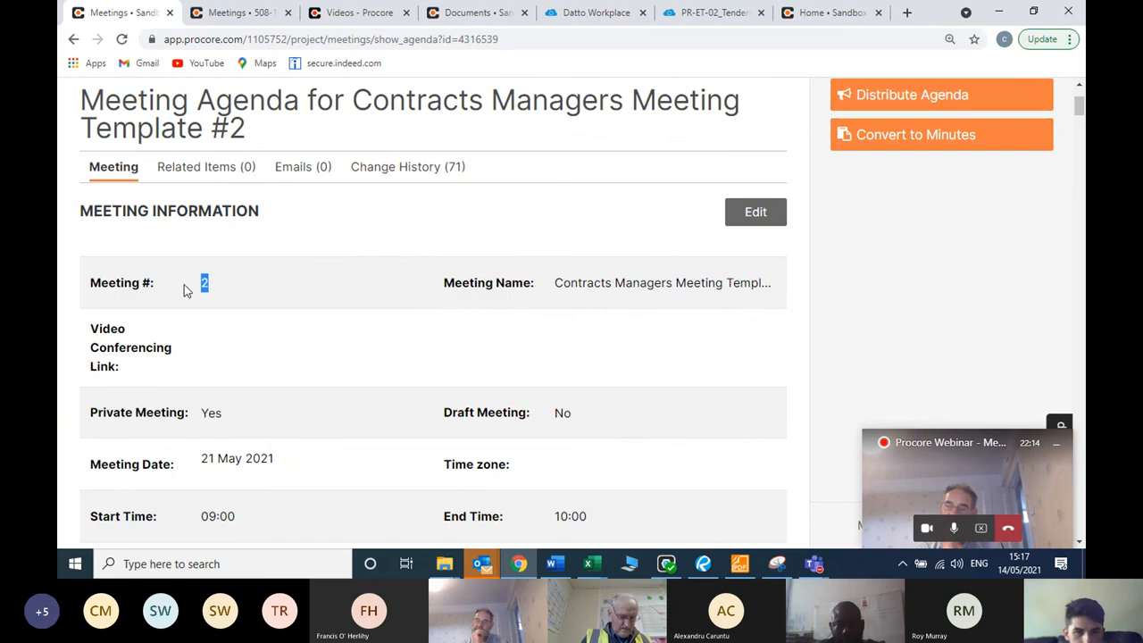
- Go back to Method Statements under Safety, examine its previous minutes and try the star for showing them on all follow-ups
scroll(412, 310, down, 3)
scroll(411, 309, down, 7)
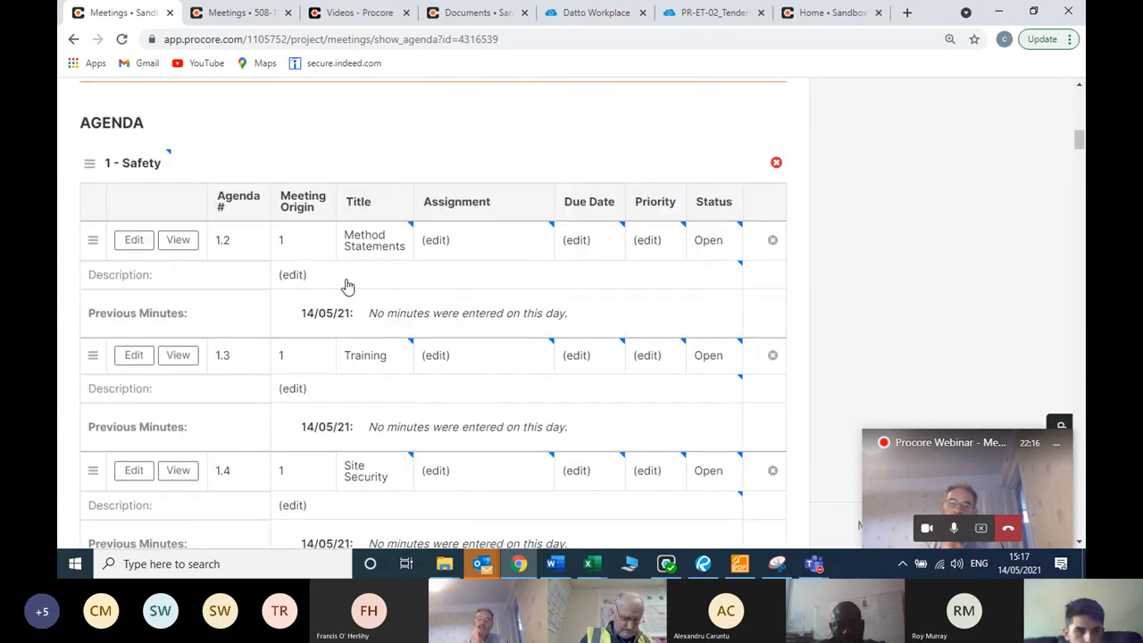
drag(218, 313, 88, 319)
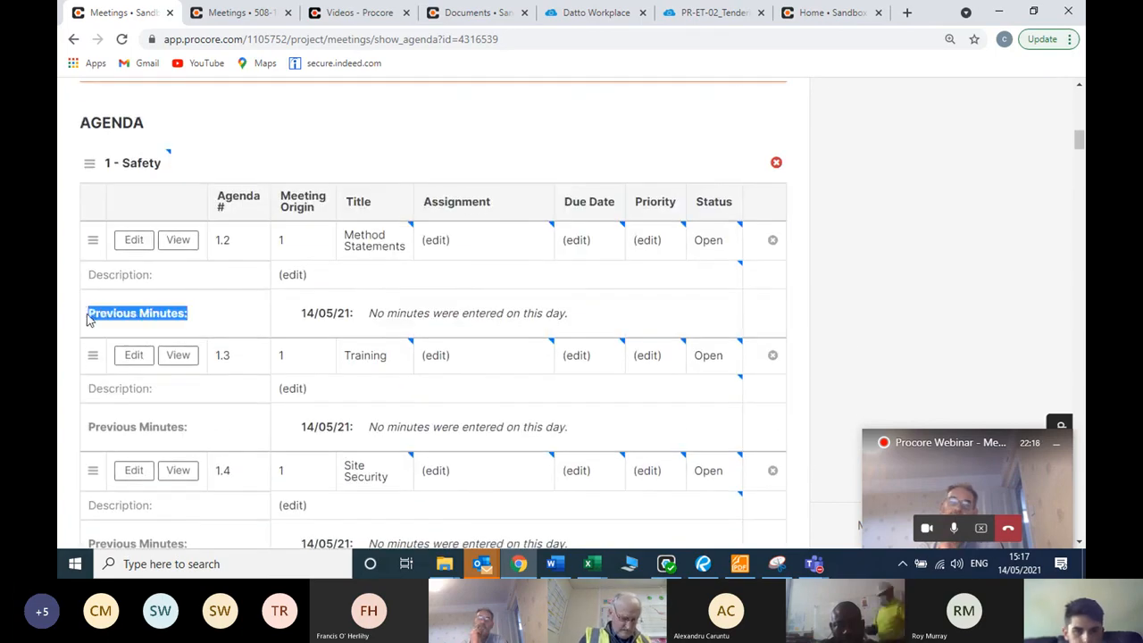
click(611, 314)
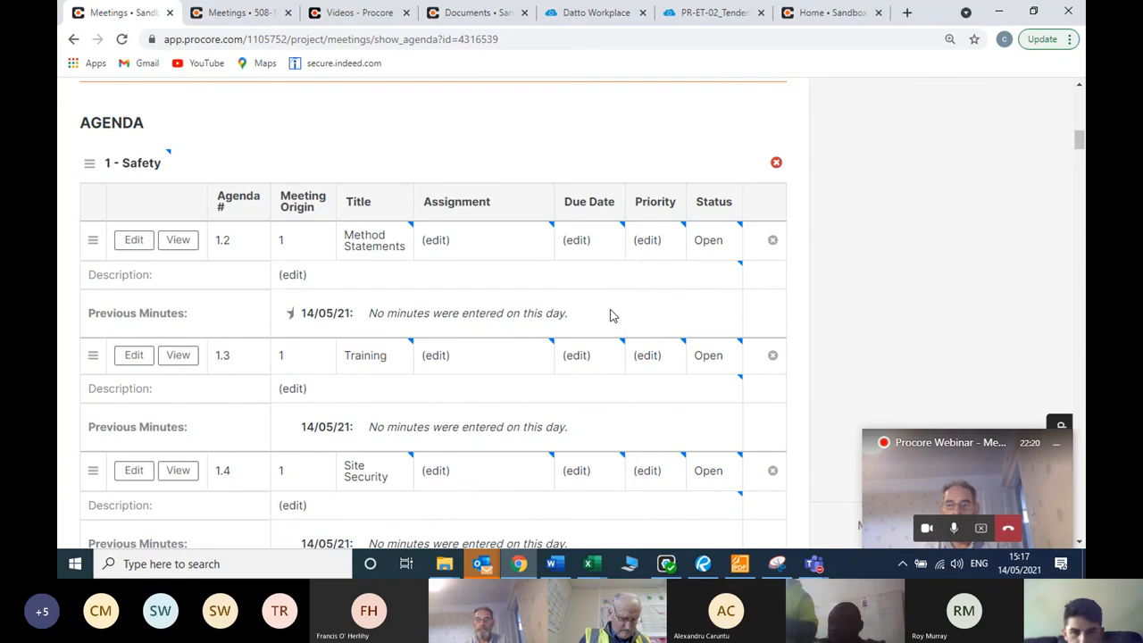
scroll(482, 336, up, 1)
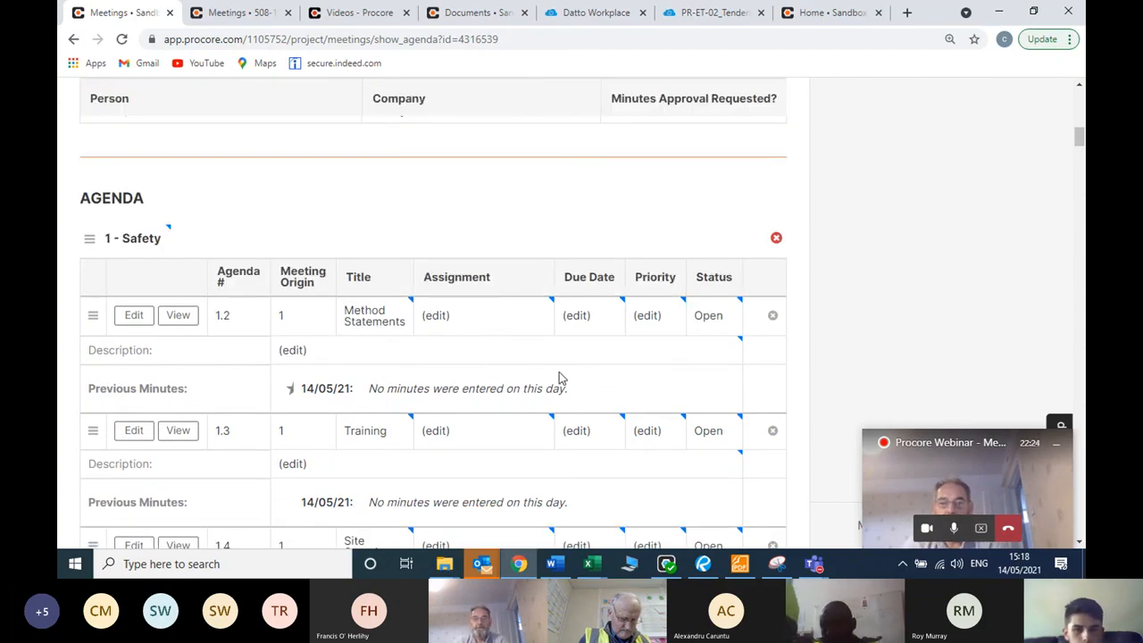
scroll(593, 386, up, 1)
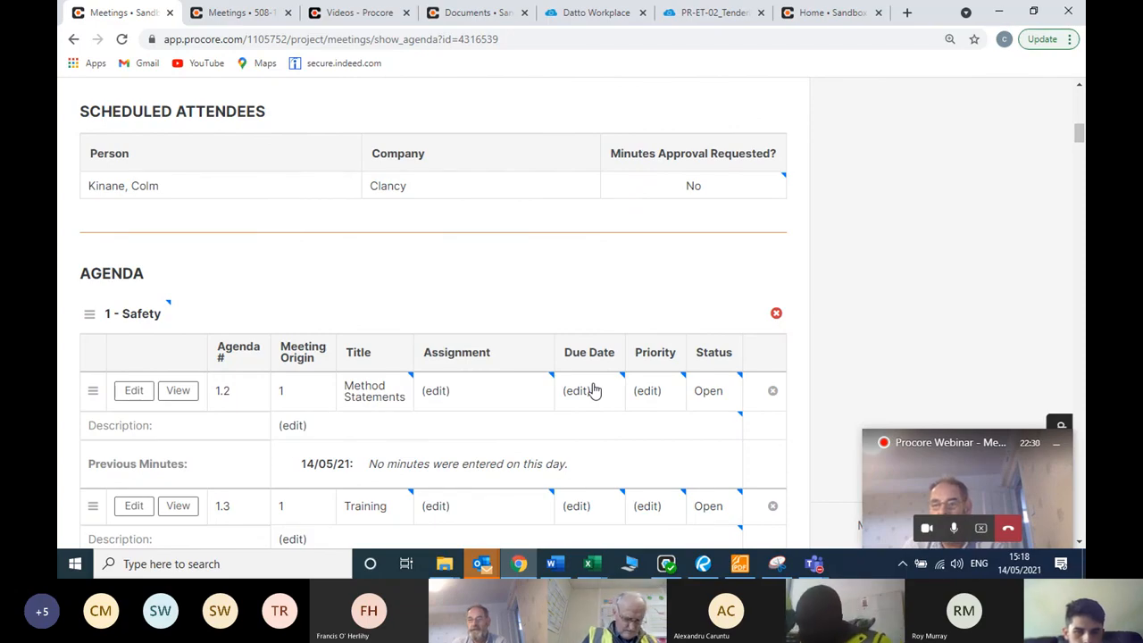
scroll(423, 428, down, 1)
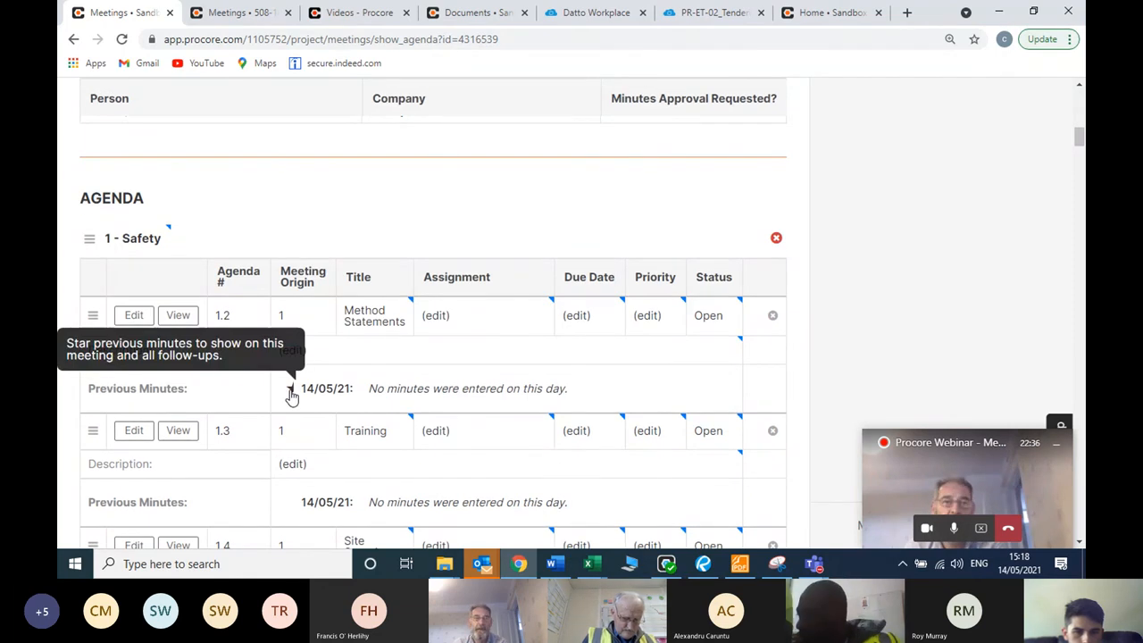
click(290, 390)
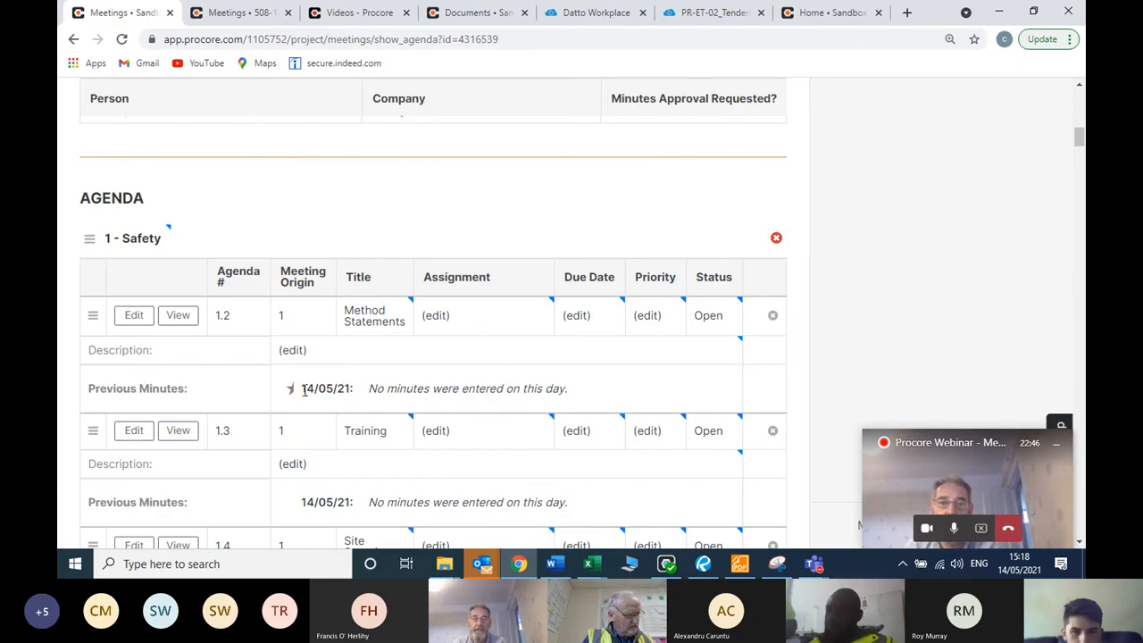
double_click(558, 388)
scroll(416, 289, up, 1)
- Glance at the meetings list of the 508-18 Bandon project and return to the Sandbox meeting agenda
click(246, 12)
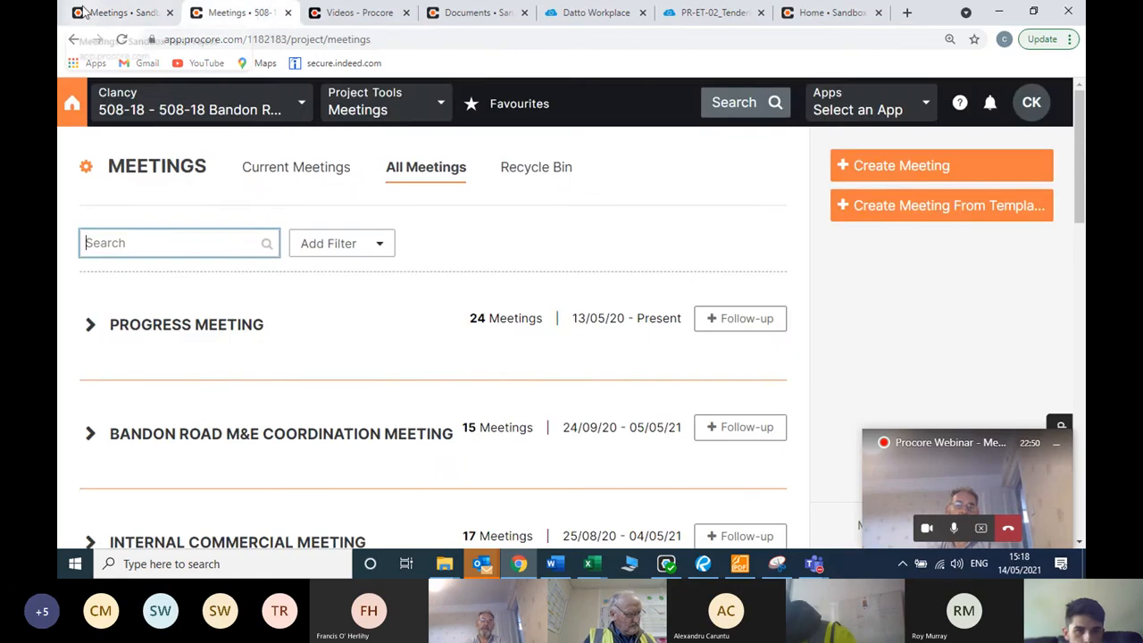
click(80, 12)
click(195, 21)
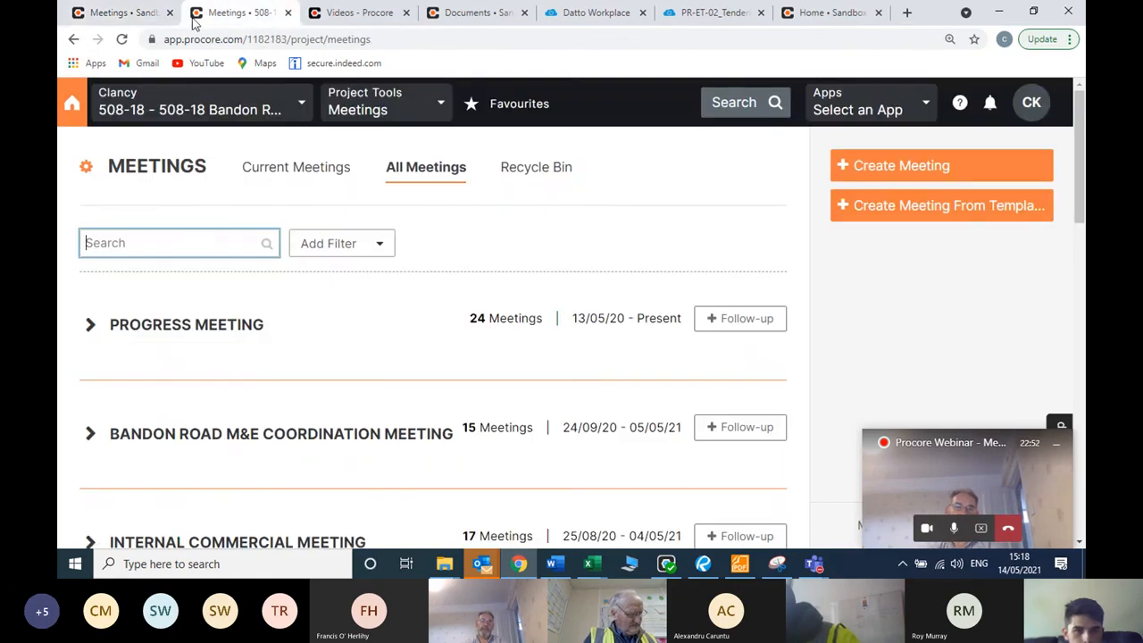
click(130, 12)
- Leave the Contracts Managers agenda and open the home page of the Sandbox Test Project
scroll(325, 259, down, 1)
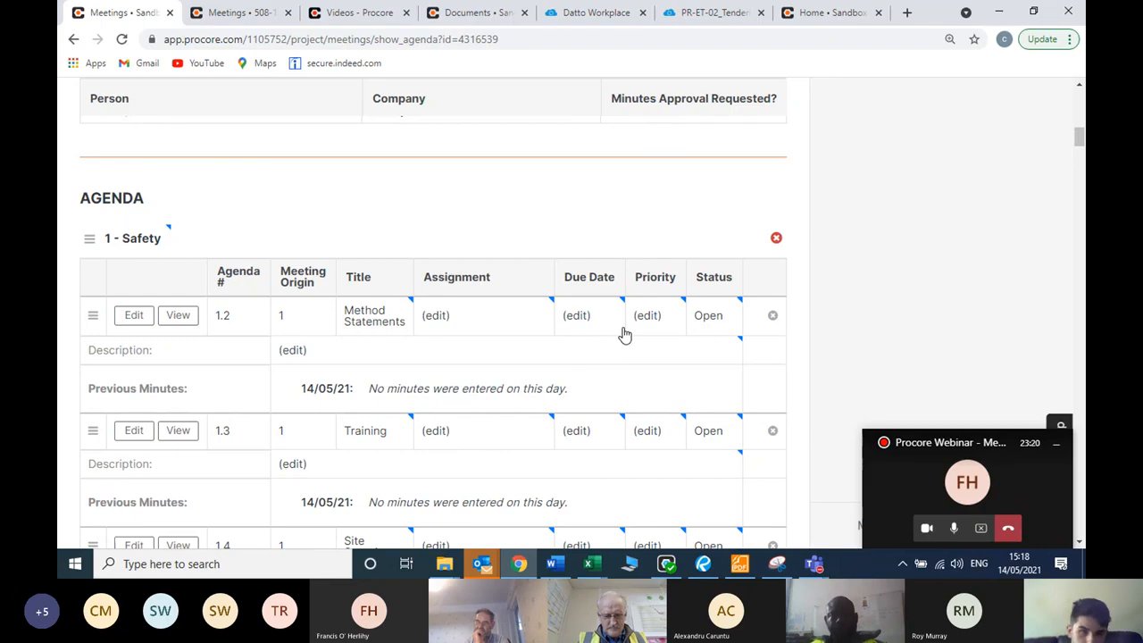
scroll(581, 319, up, 8)
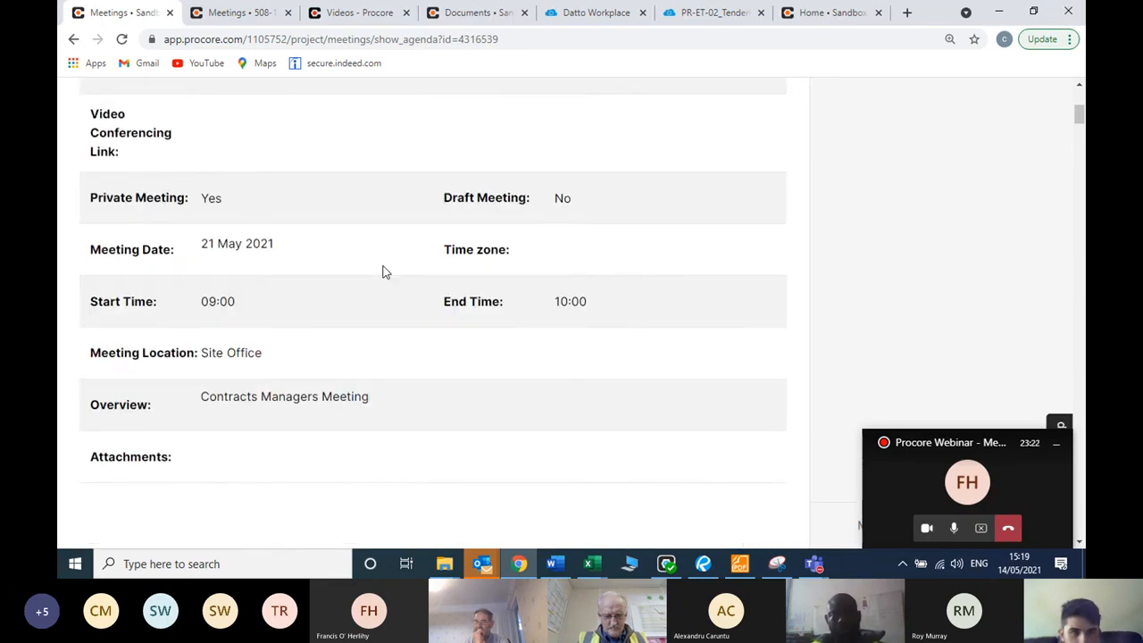
scroll(275, 191, up, 3)
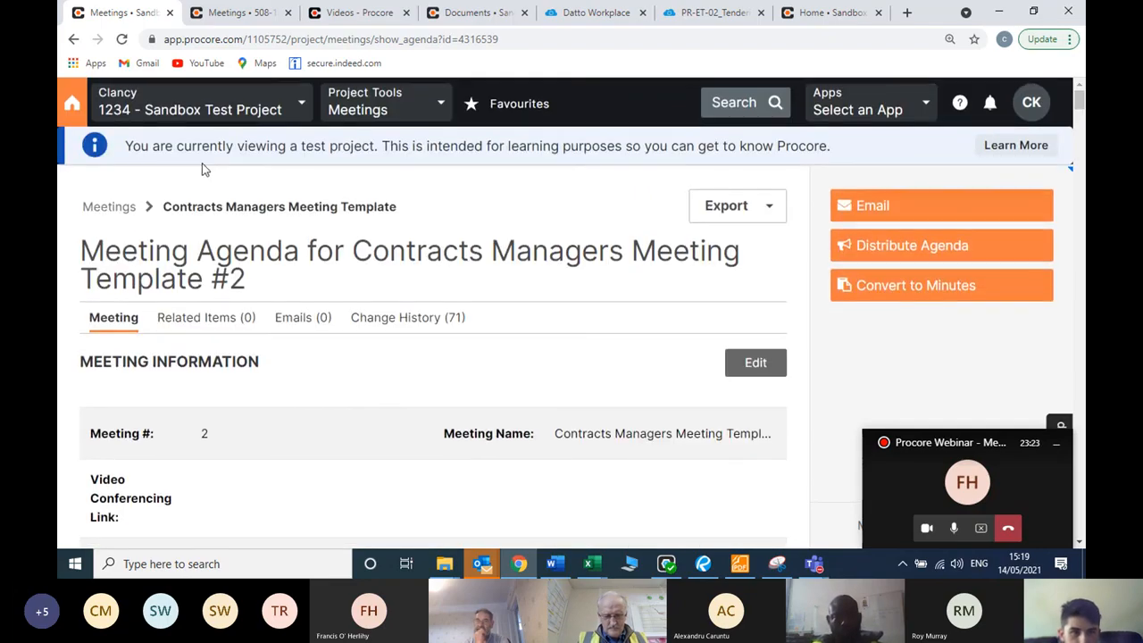
click(405, 109)
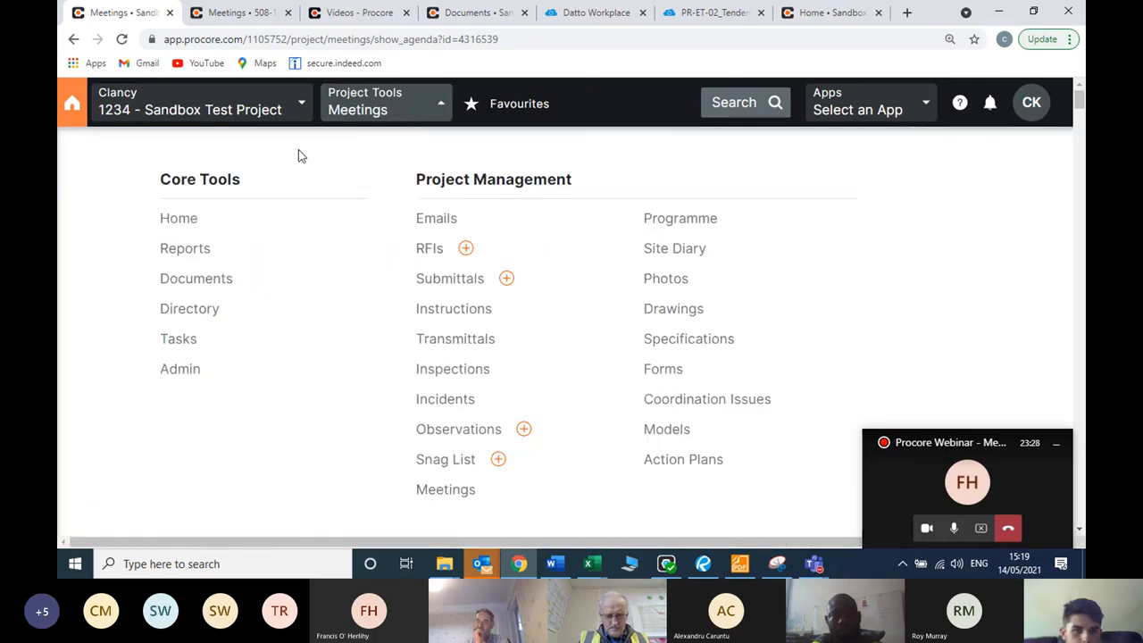
double_click(179, 221)
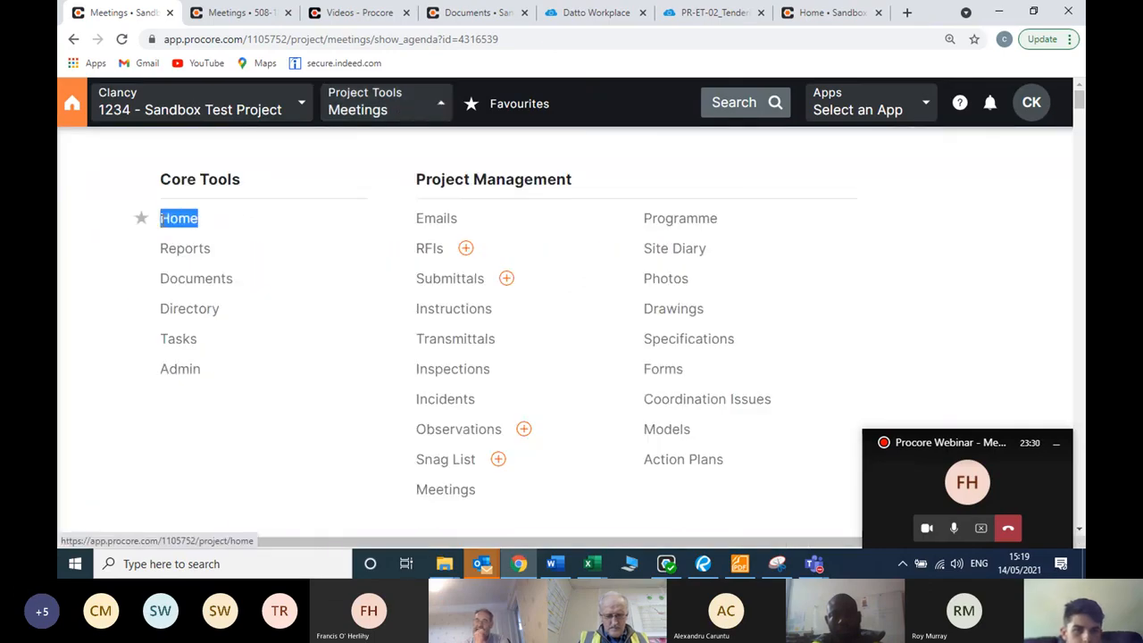
click(183, 223)
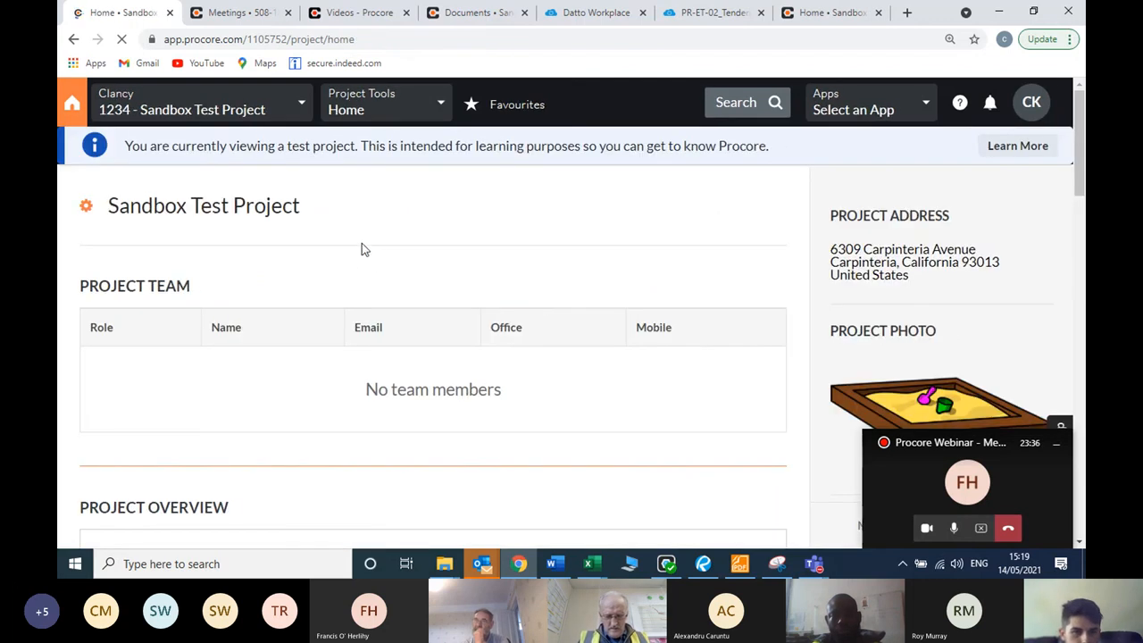
- Look through the project overview on the home page down to the My Open Items list
scroll(198, 283, down, 2)
scroll(199, 283, down, 1)
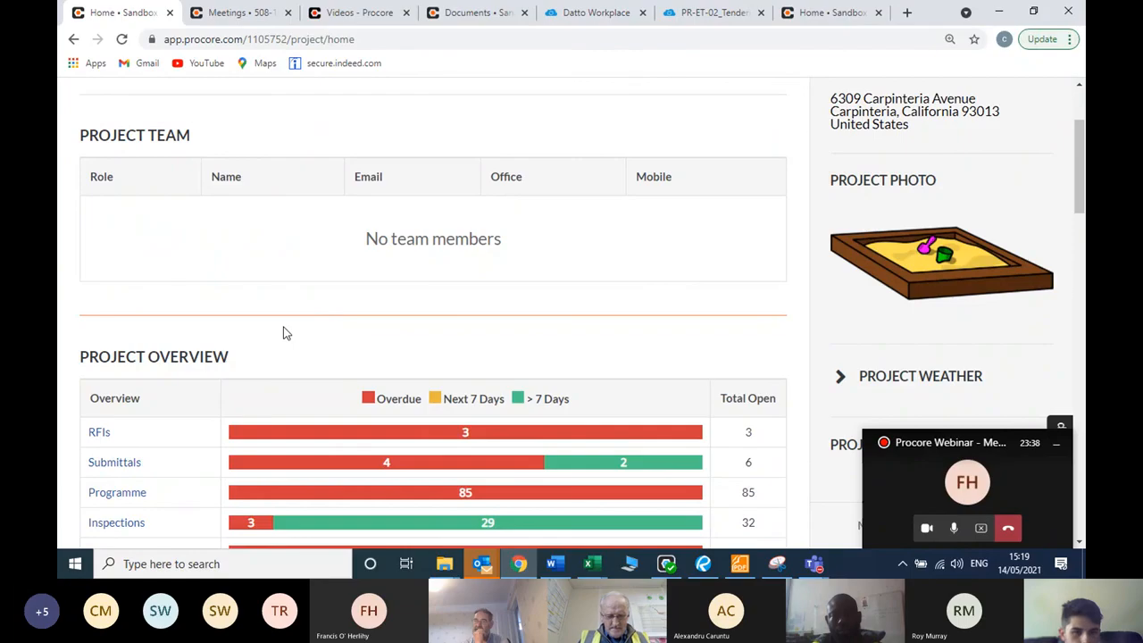
scroll(282, 333, down, 7)
drag(235, 243, 85, 235)
click(245, 225)
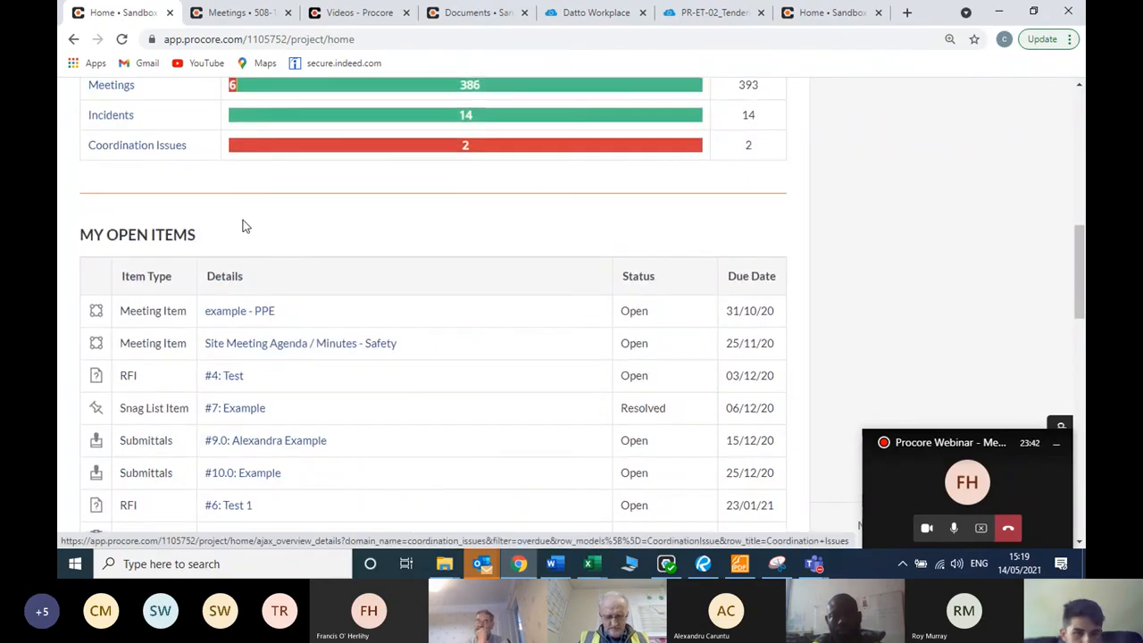
- Open the example - PPE meeting item from My Open Items and view its details and previous minutes
scroll(244, 224, down, 1)
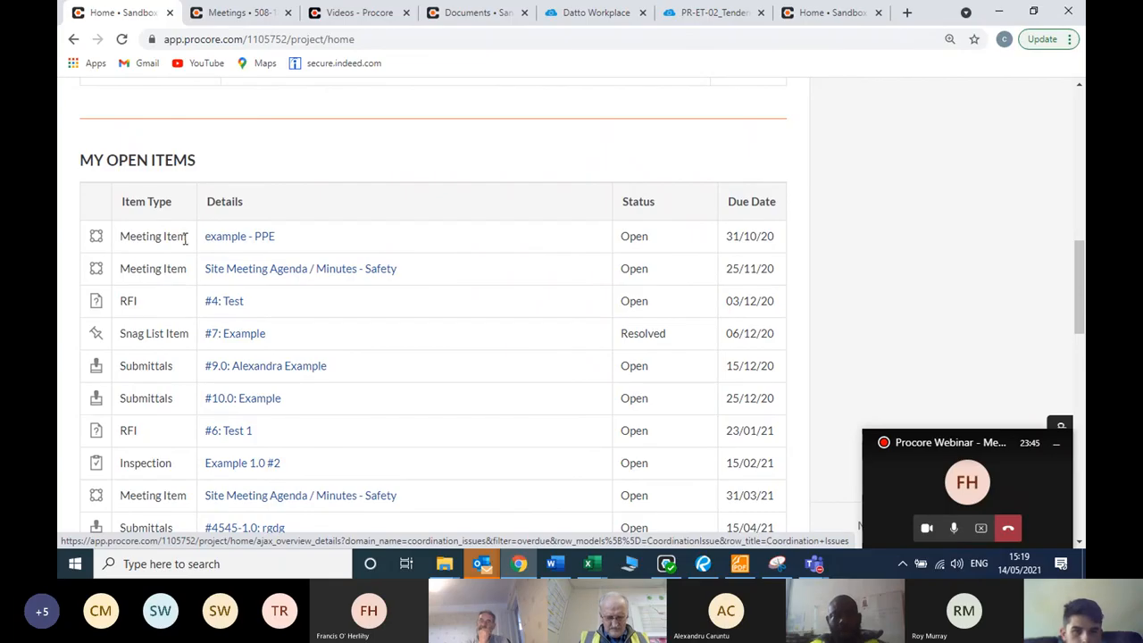
triple_click(185, 237)
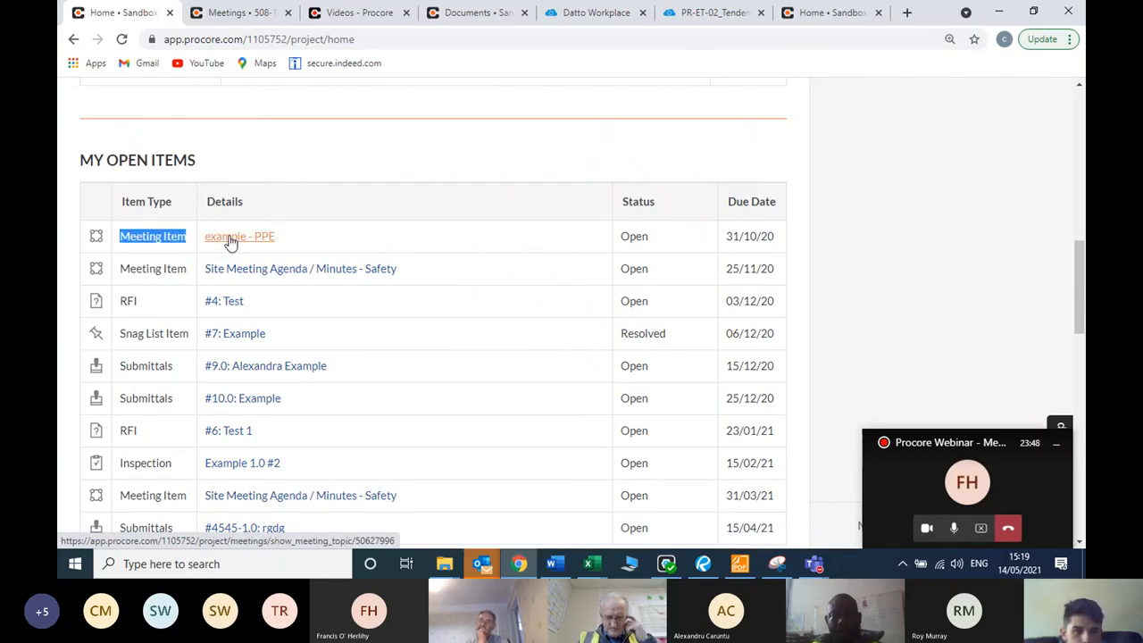
click(230, 240)
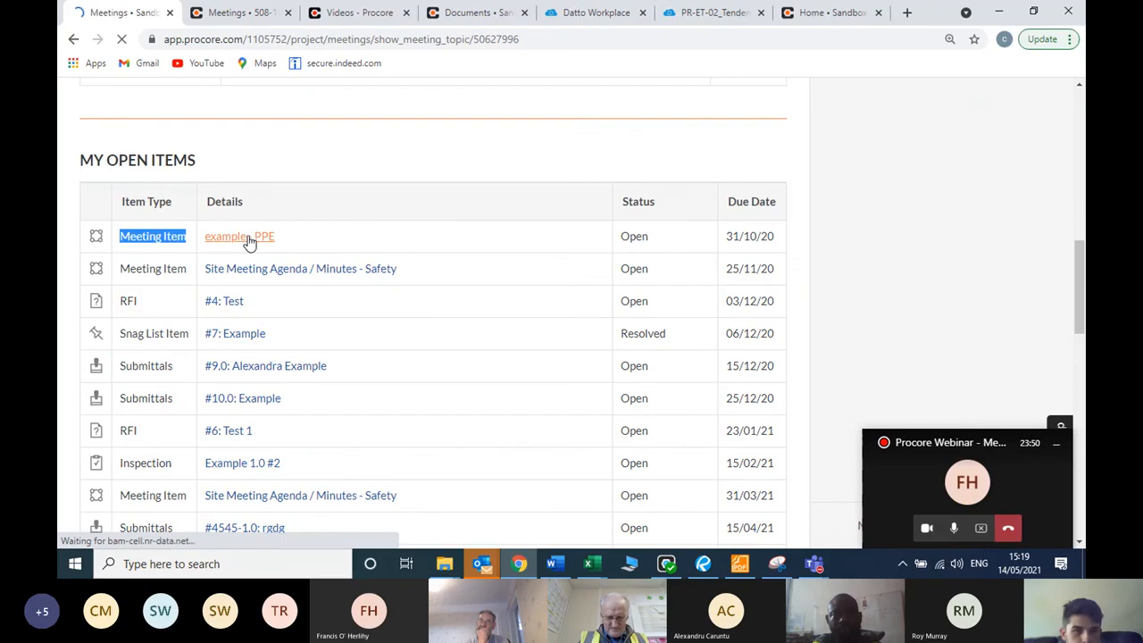
scroll(591, 297, down, 3)
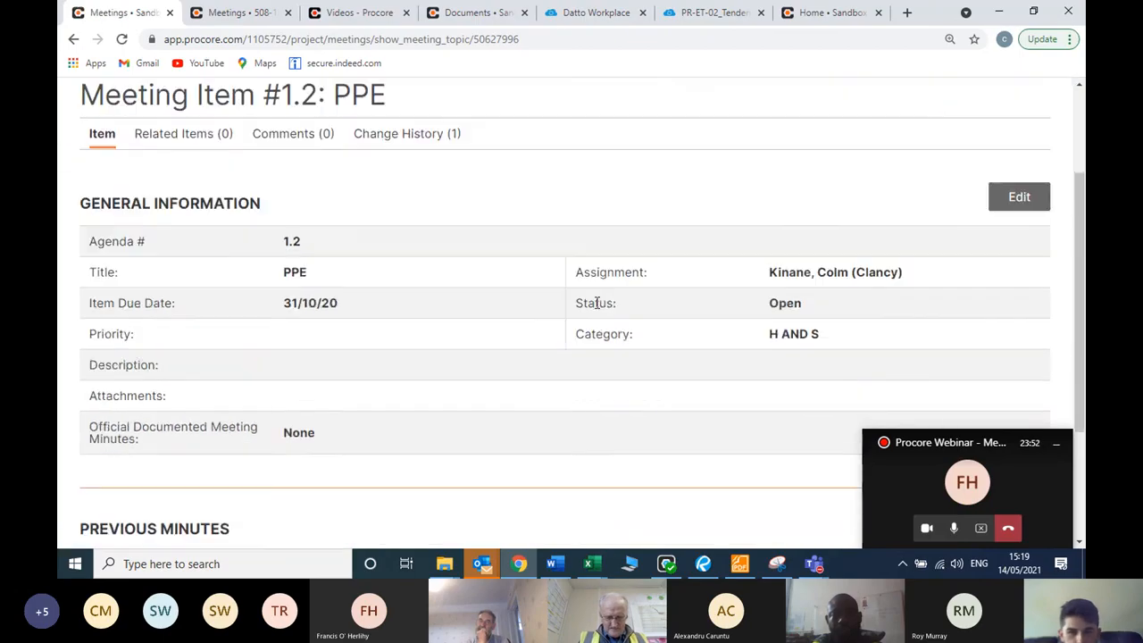
scroll(596, 305, down, 2)
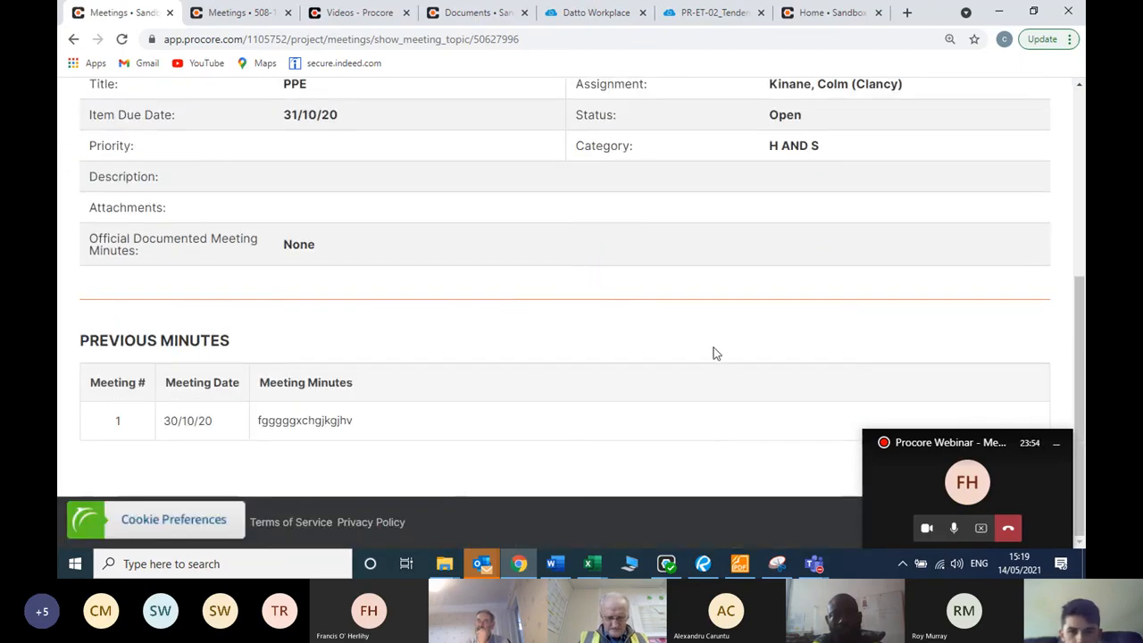
drag(873, 463, 704, 490)
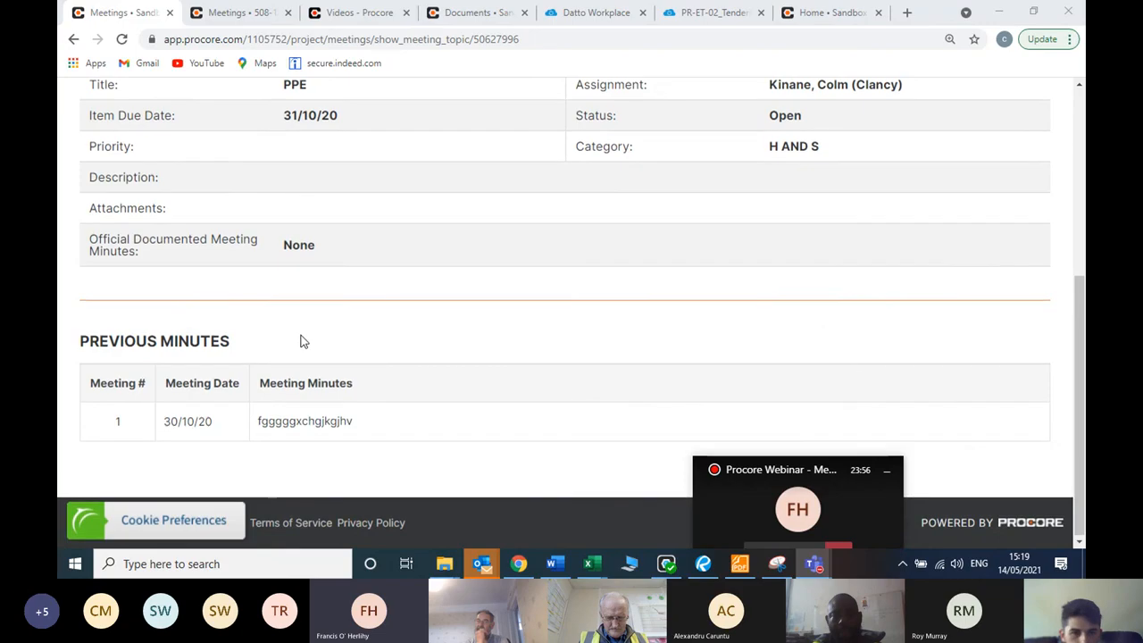
scroll(300, 341, up, 4)
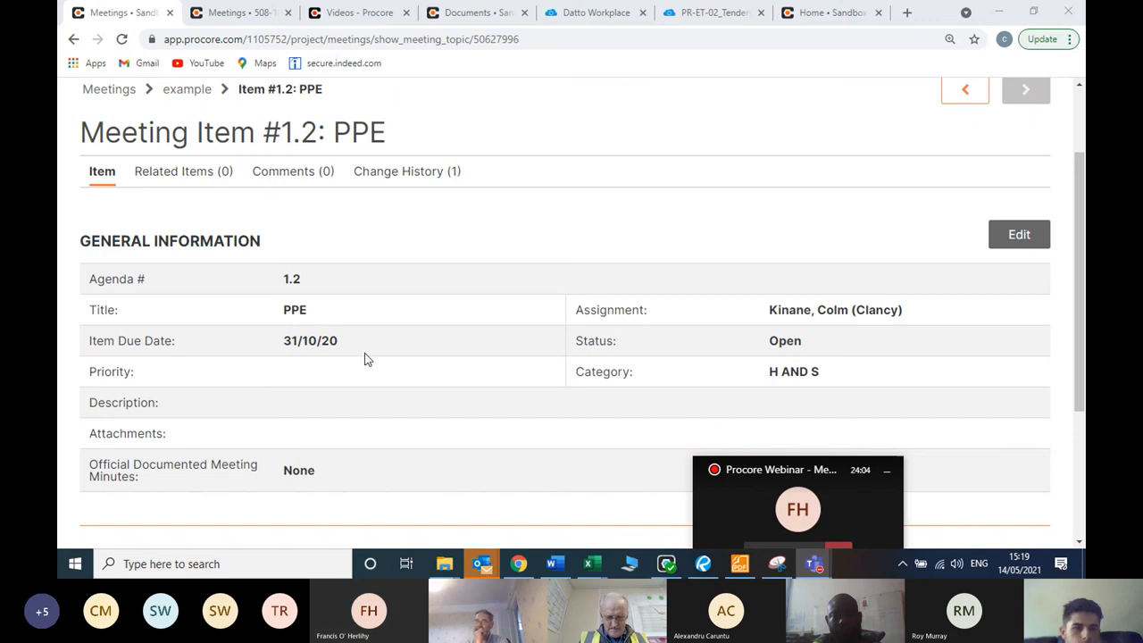
- Examine the PPE meeting item's heading and its agenda number under General Information
scroll(378, 323, up, 2)
drag(413, 243, 80, 244)
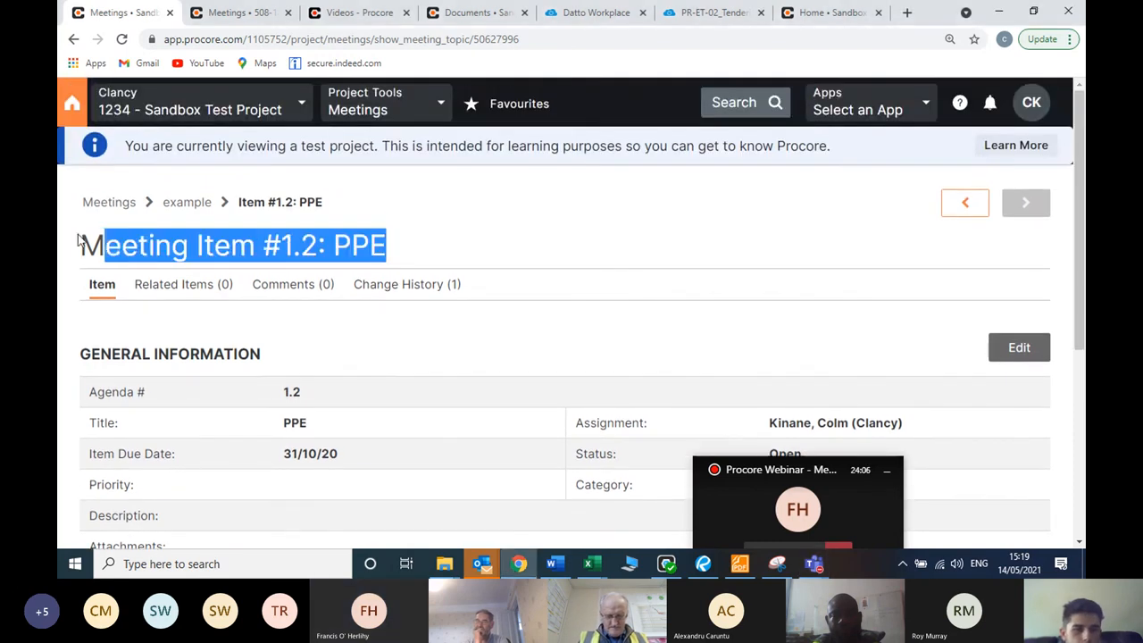
click(474, 247)
scroll(449, 245, down, 2)
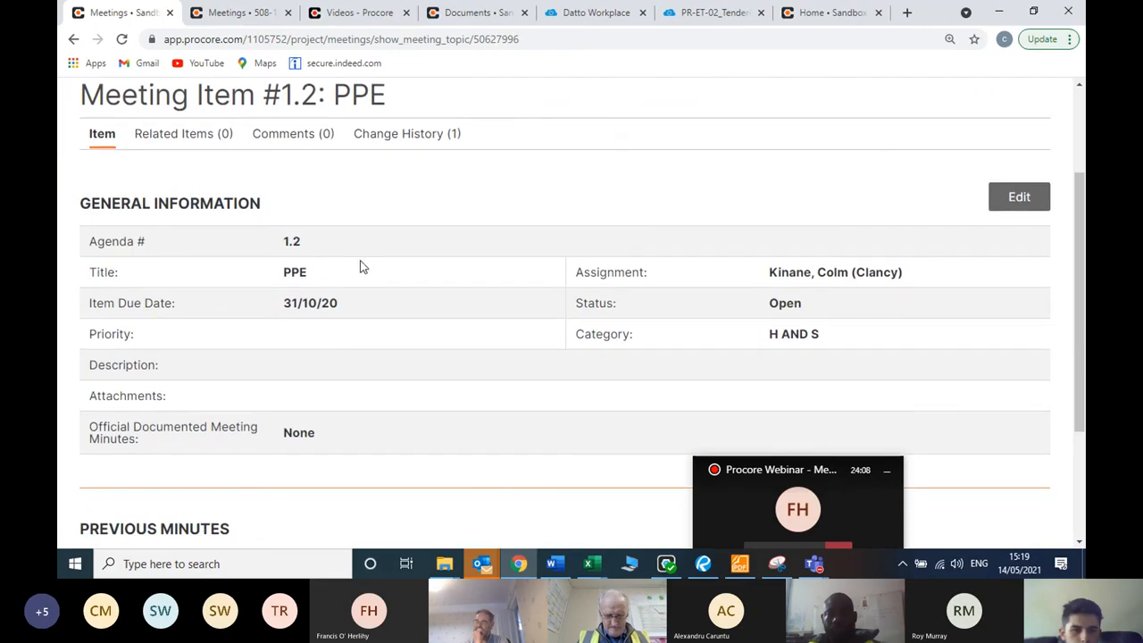
drag(302, 241, 282, 242)
click(312, 247)
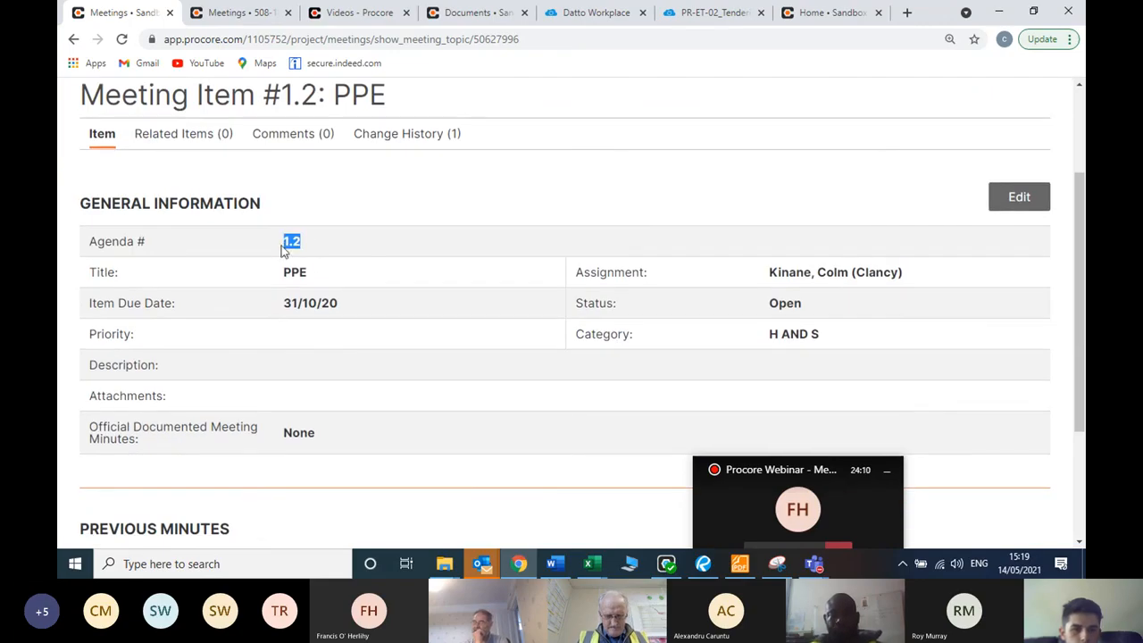
click(341, 249)
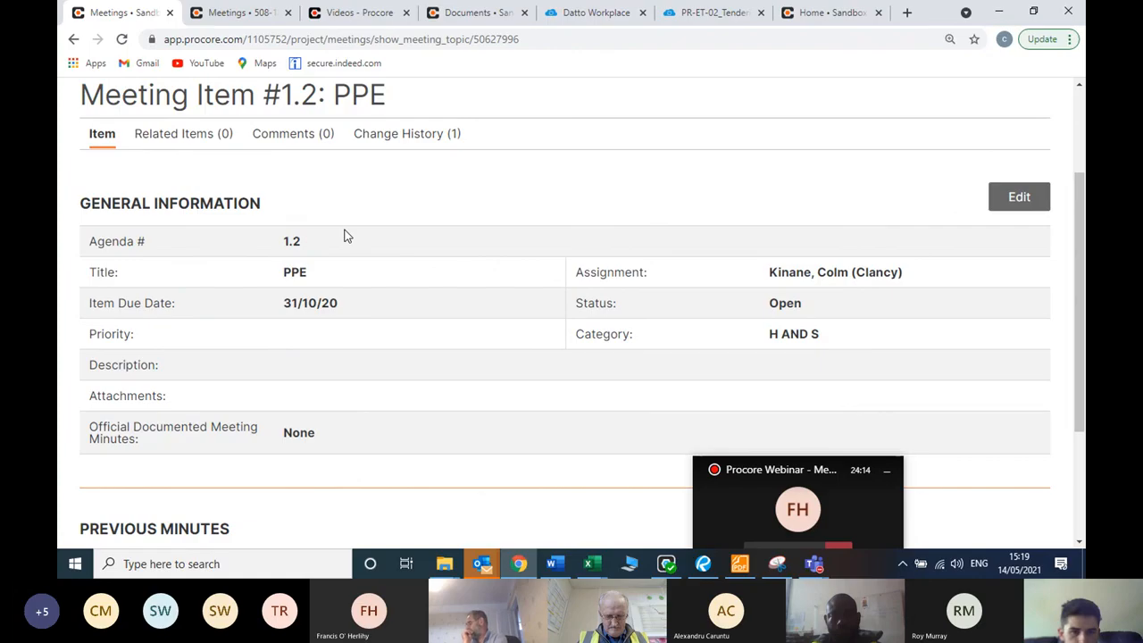
- Review the PPE item's assignment, due date and status together with the Previous Minutes table
scroll(346, 236, down, 3)
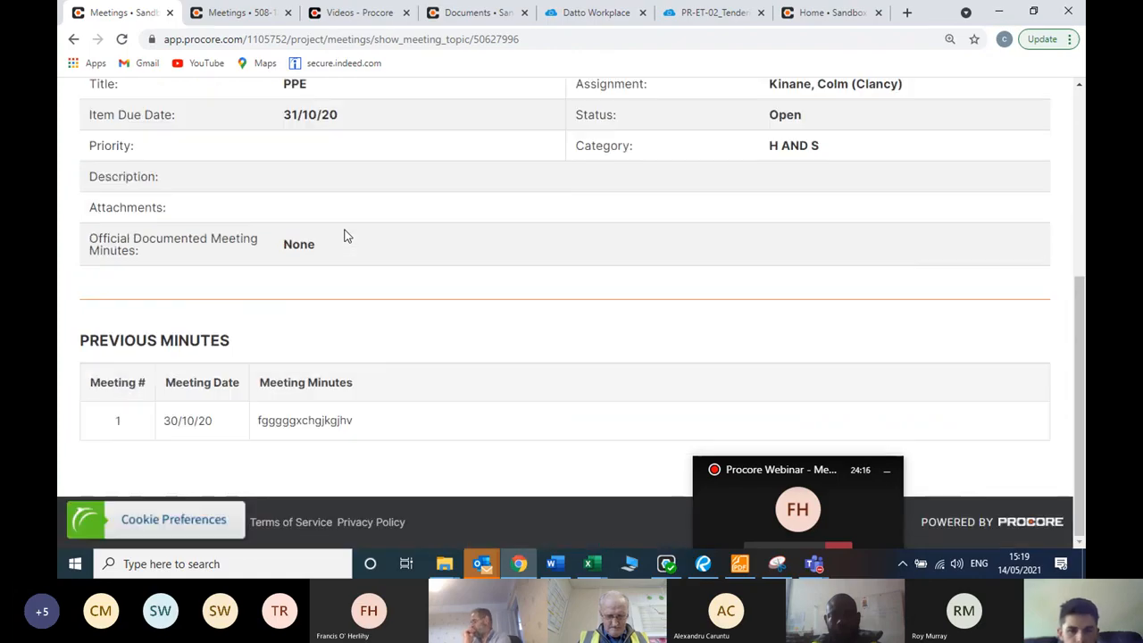
scroll(363, 390, up, 4)
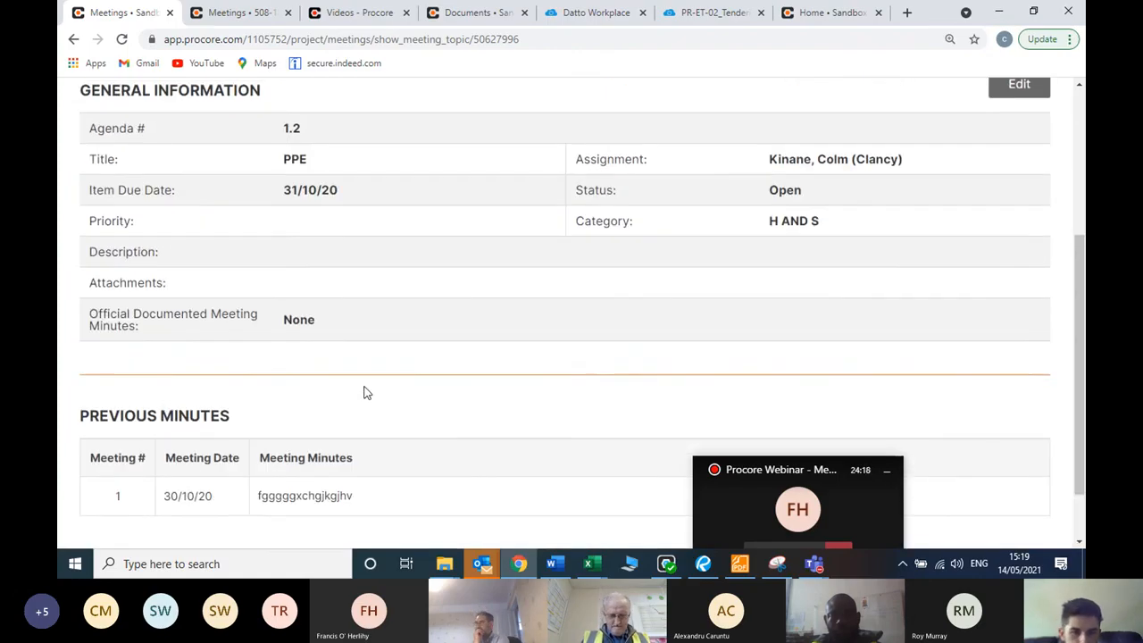
scroll(363, 392, down, 4)
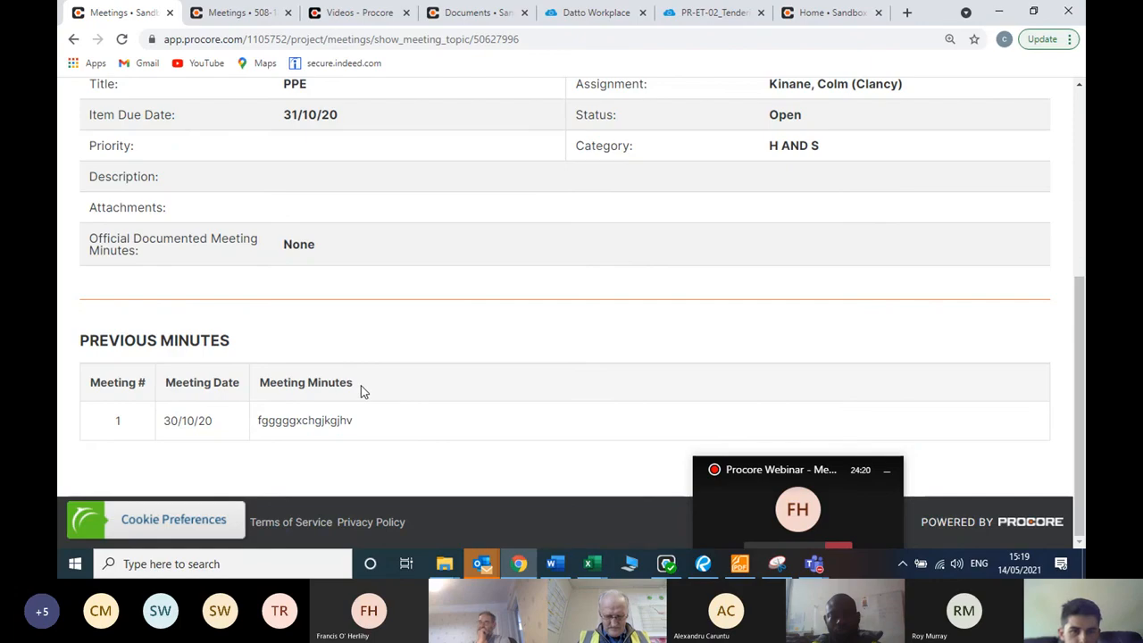
scroll(360, 385, up, 4)
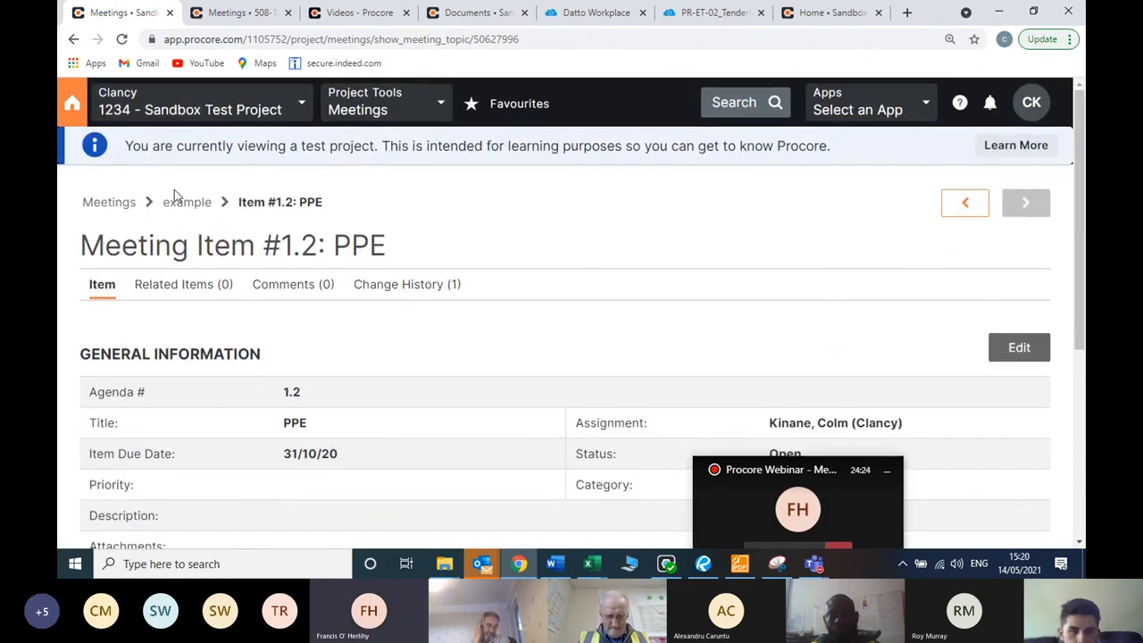
scroll(283, 238, down, 4)
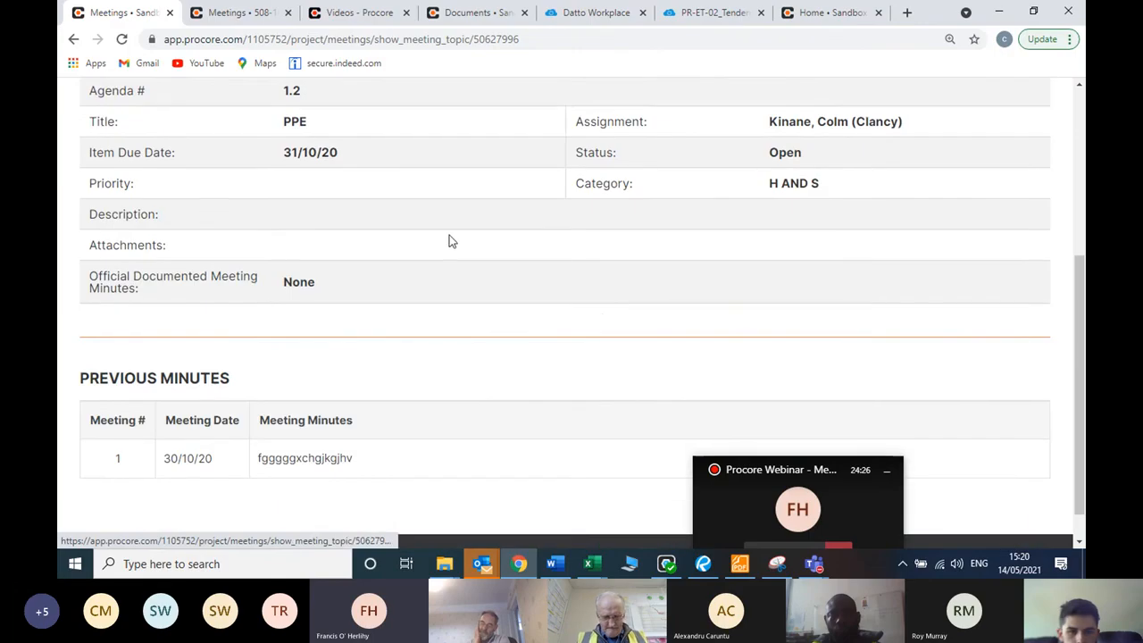
scroll(439, 255, up, 2)
scroll(262, 461, down, 1)
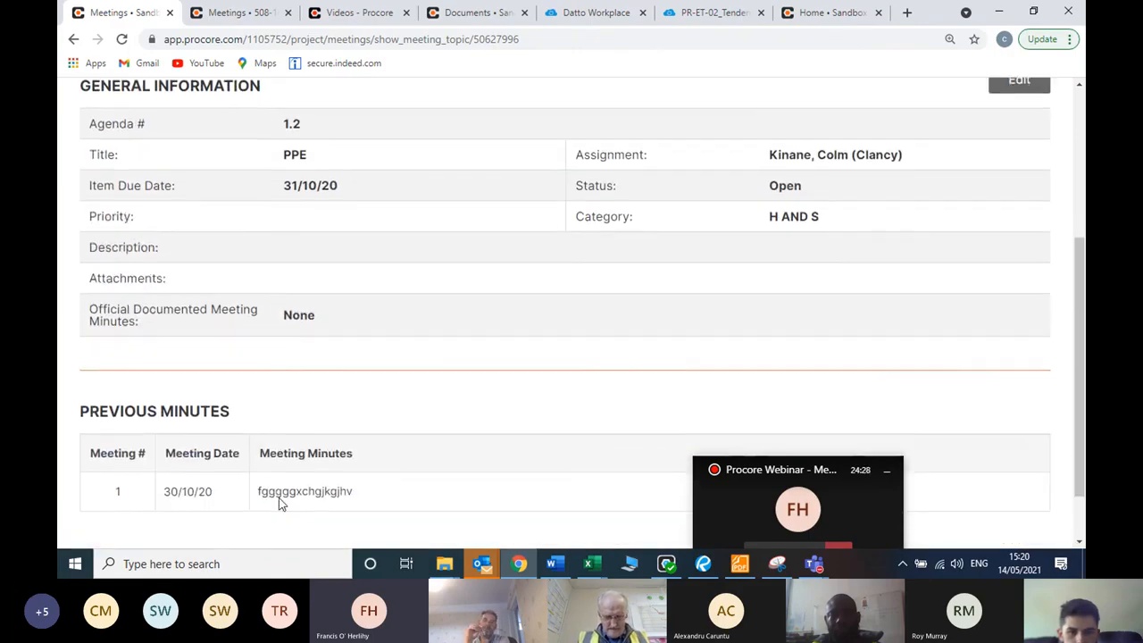
scroll(280, 503, down, 2)
scroll(337, 450, up, 4)
scroll(337, 452, up, 1)
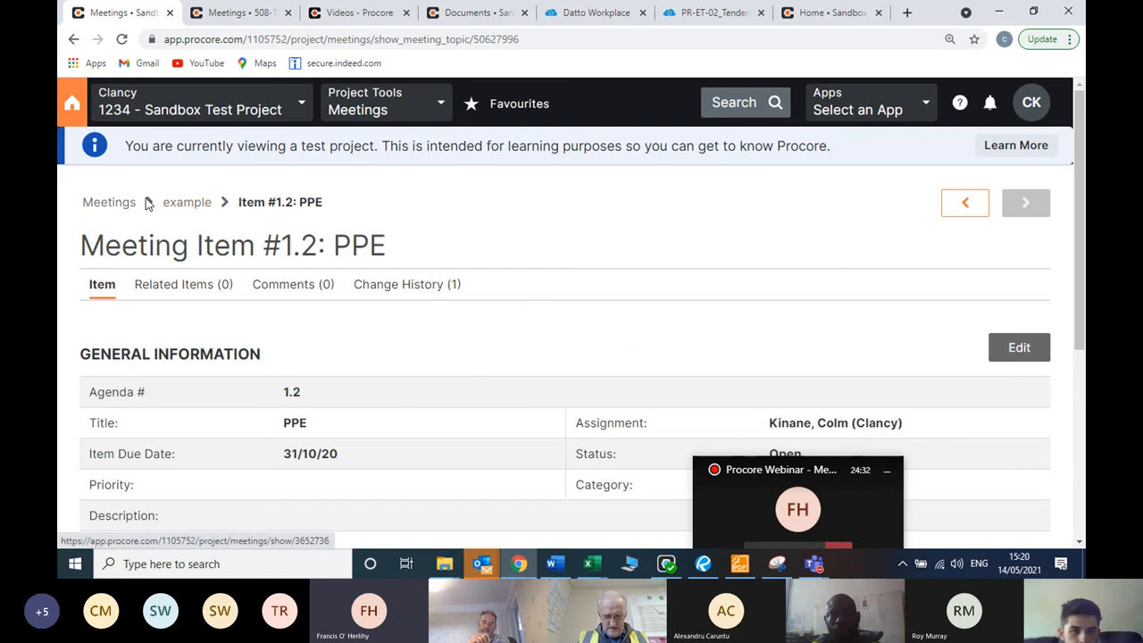
- Return to the meetings list, expand Contracts Managers Meeting Template and open the minutes of meeting 1
click(111, 204)
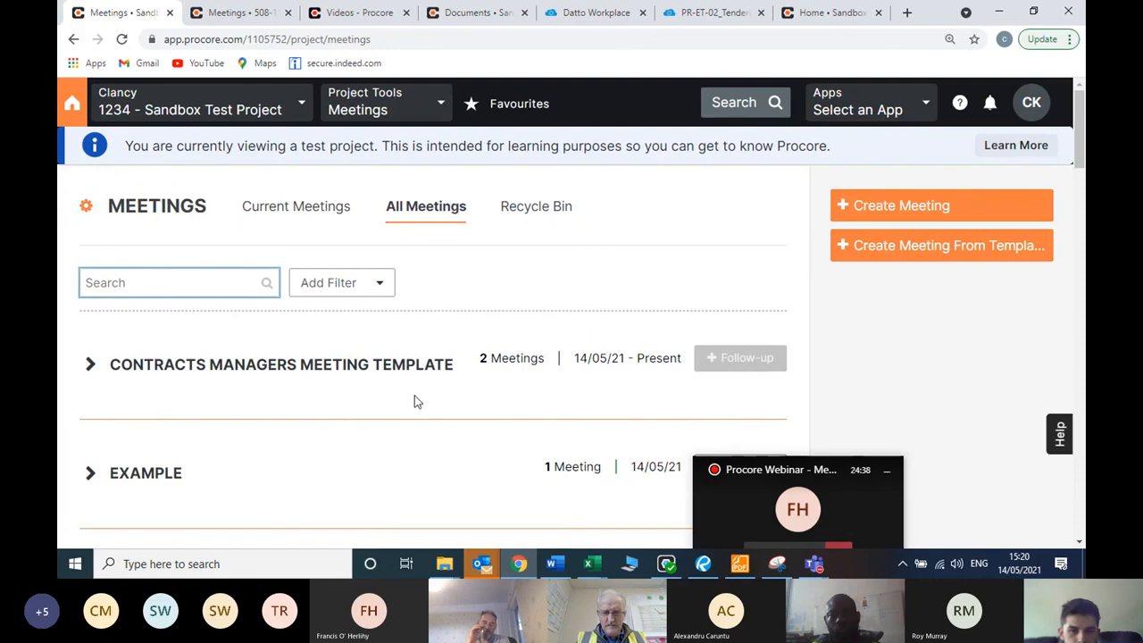
click(202, 373)
scroll(186, 331, down, 2)
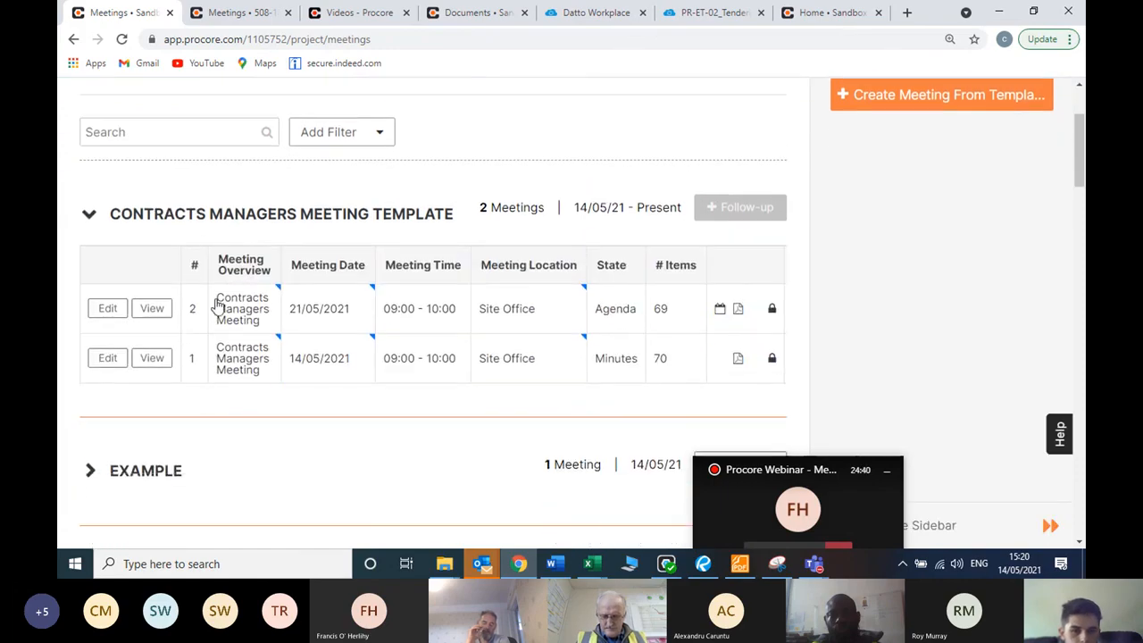
click(156, 358)
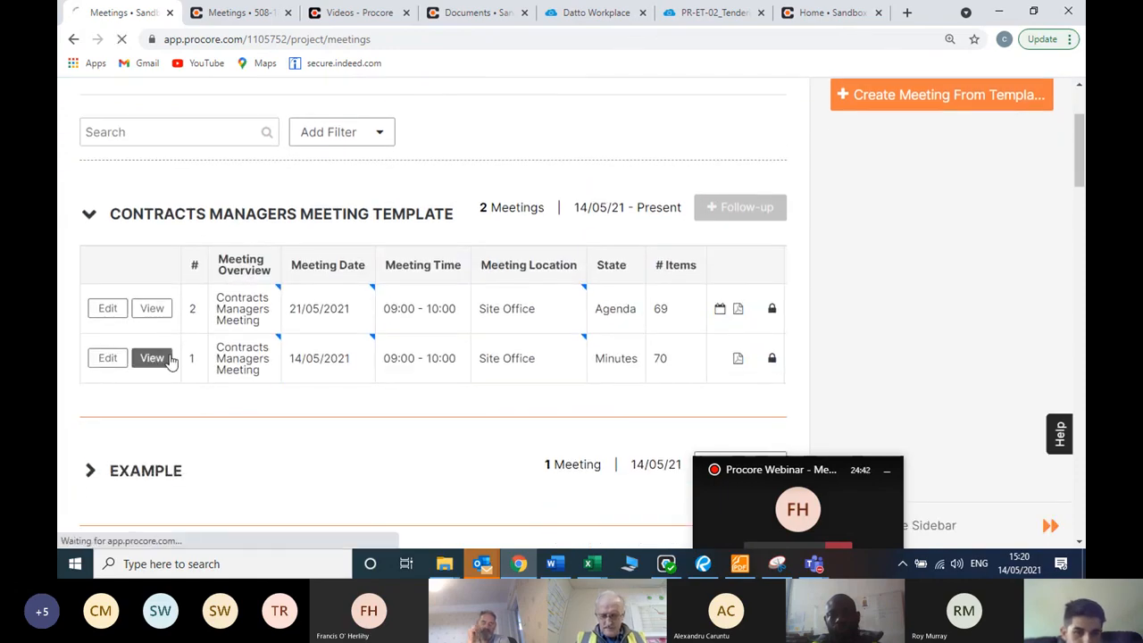
click(154, 359)
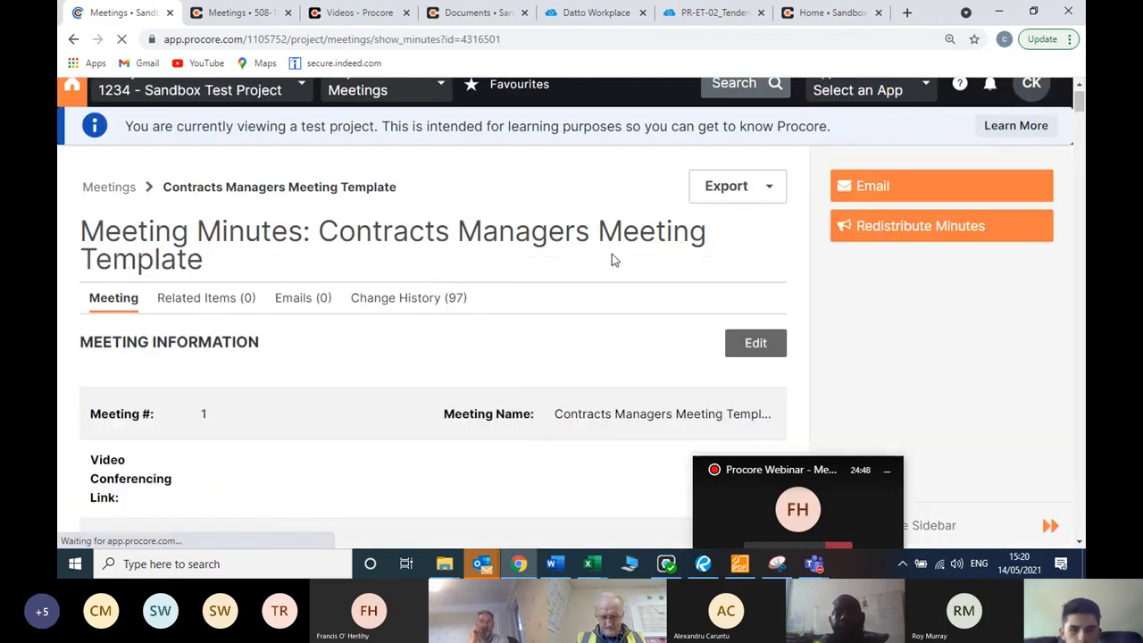
- Look through the meeting information and scheduled attendees down to the Safety agenda items
scroll(612, 259, down, 3)
scroll(602, 284, down, 7)
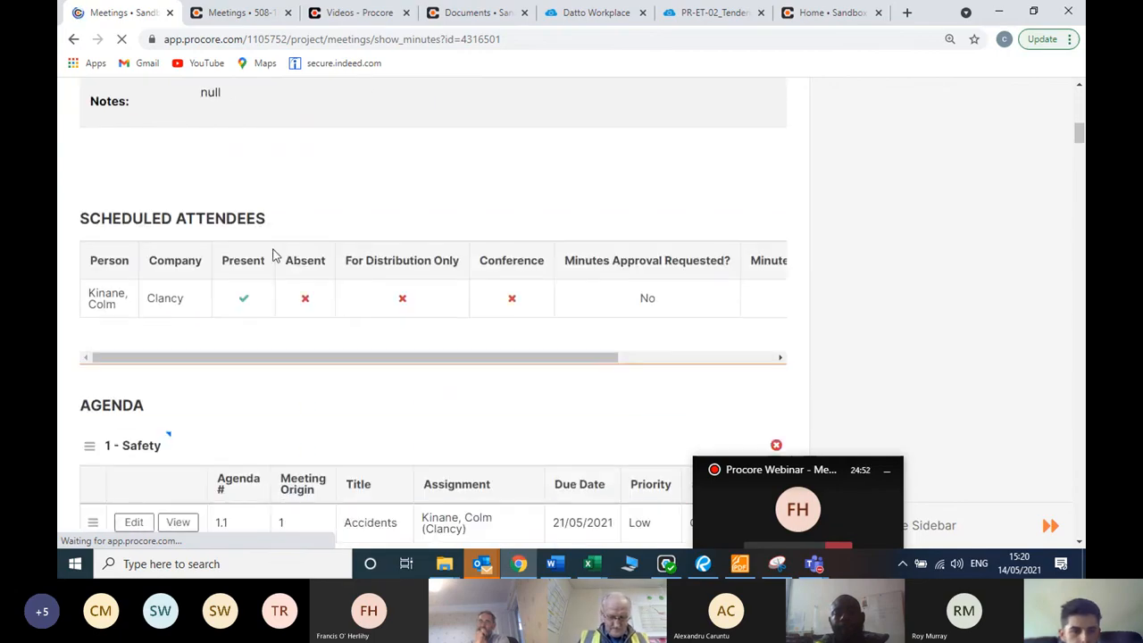
scroll(354, 238, up, 5)
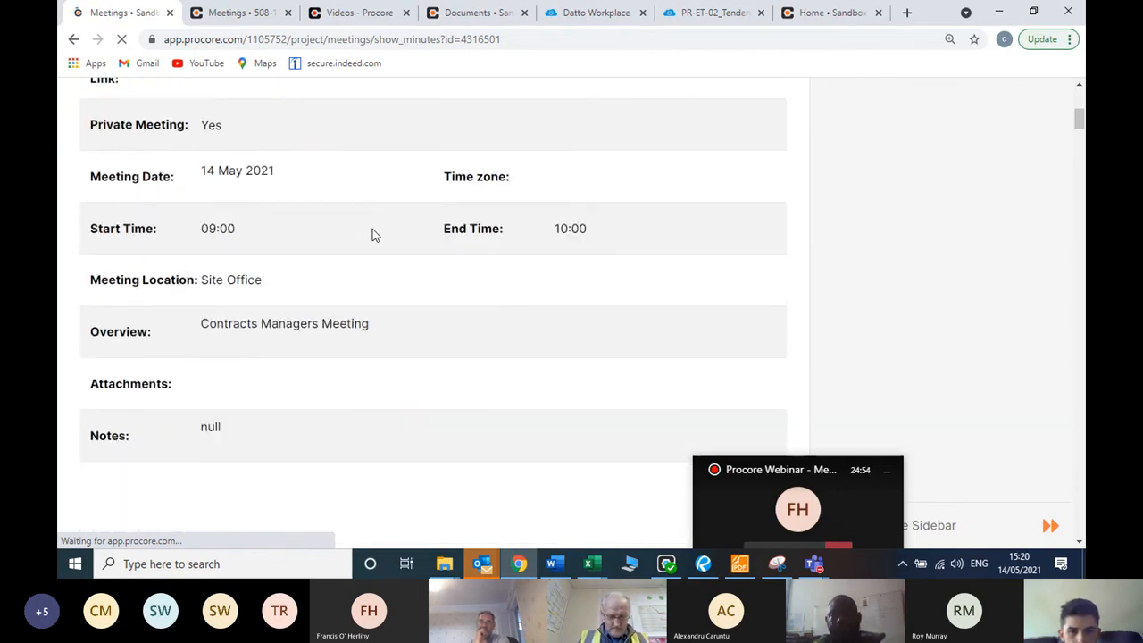
scroll(372, 228, down, 6)
scroll(408, 230, up, 1)
scroll(409, 230, down, 3)
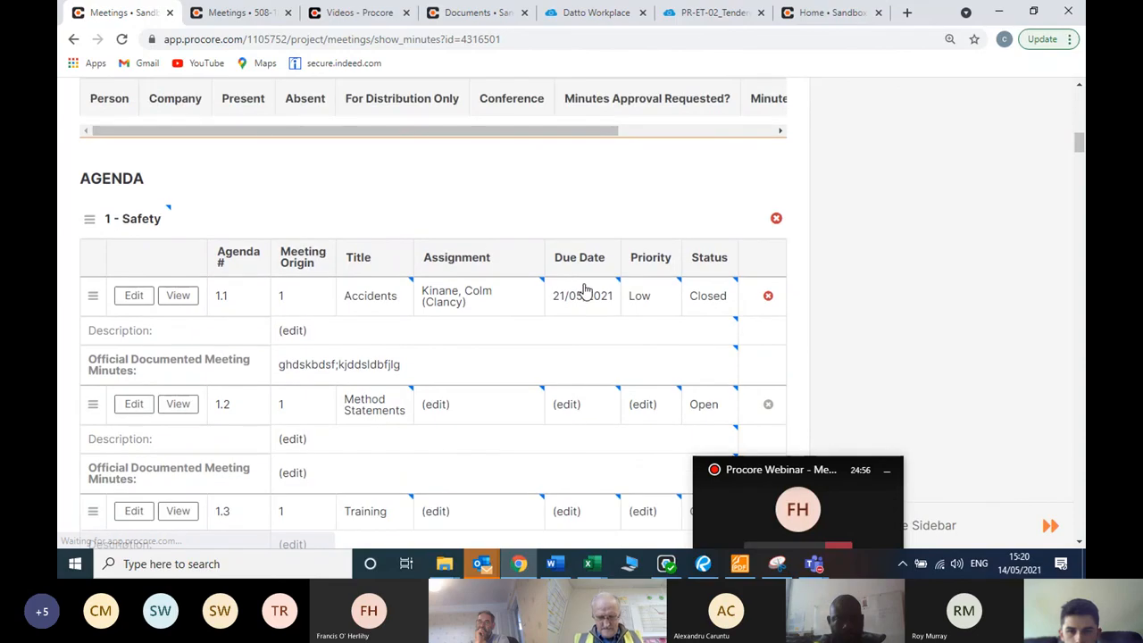
scroll(527, 348, down, 1)
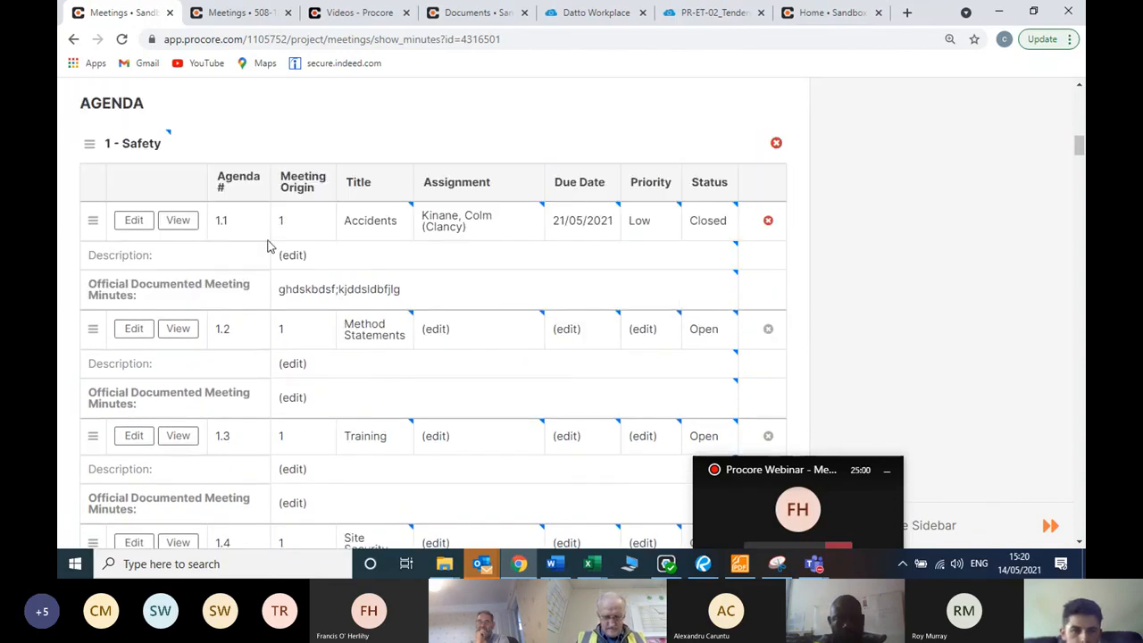
- Check the status options of the Accidents item under Safety and keep Closed selected
click(708, 229)
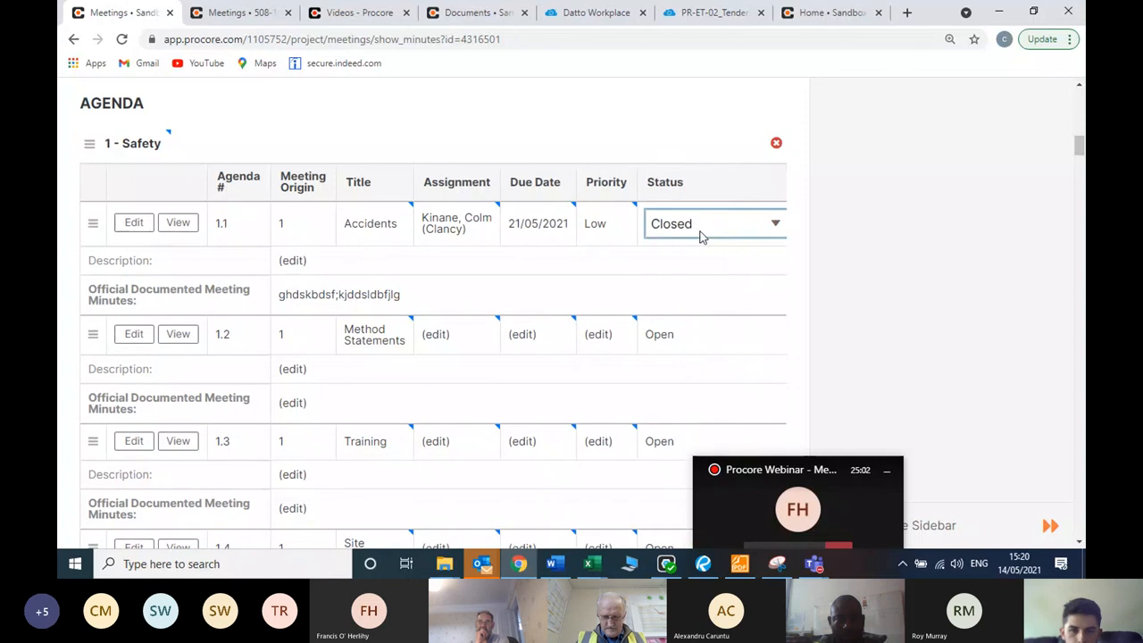
click(766, 223)
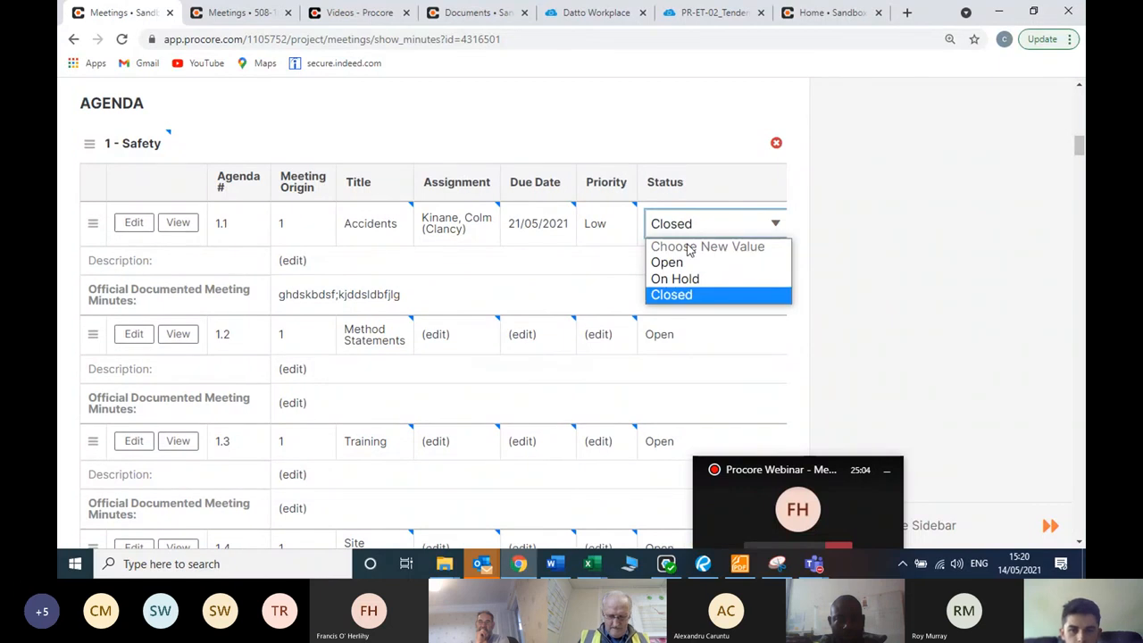
click(691, 296)
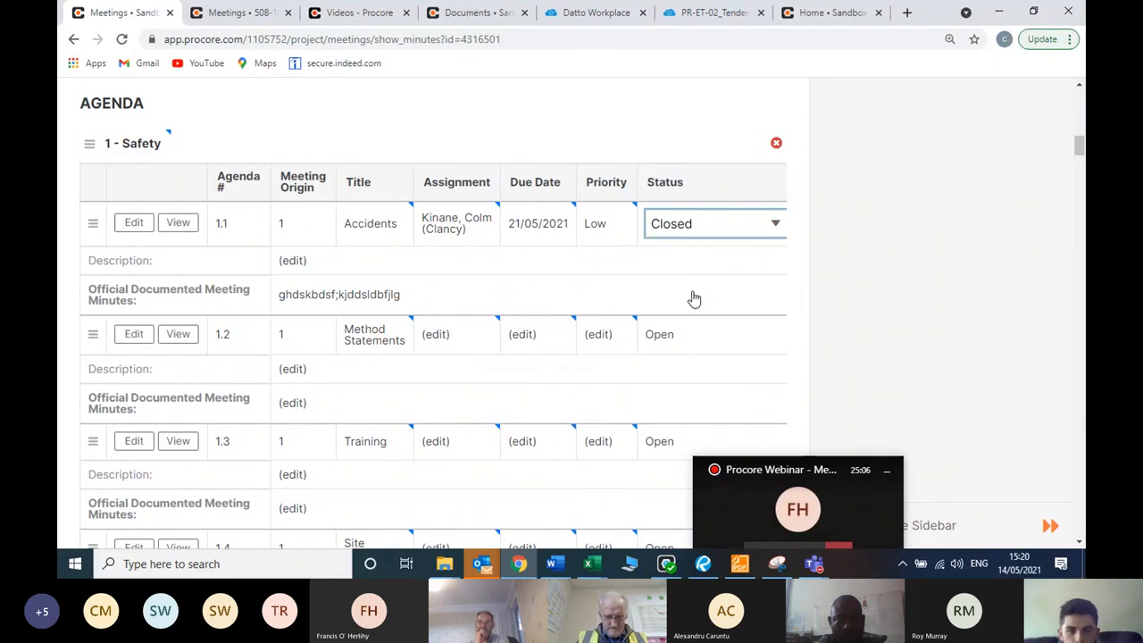
click(663, 134)
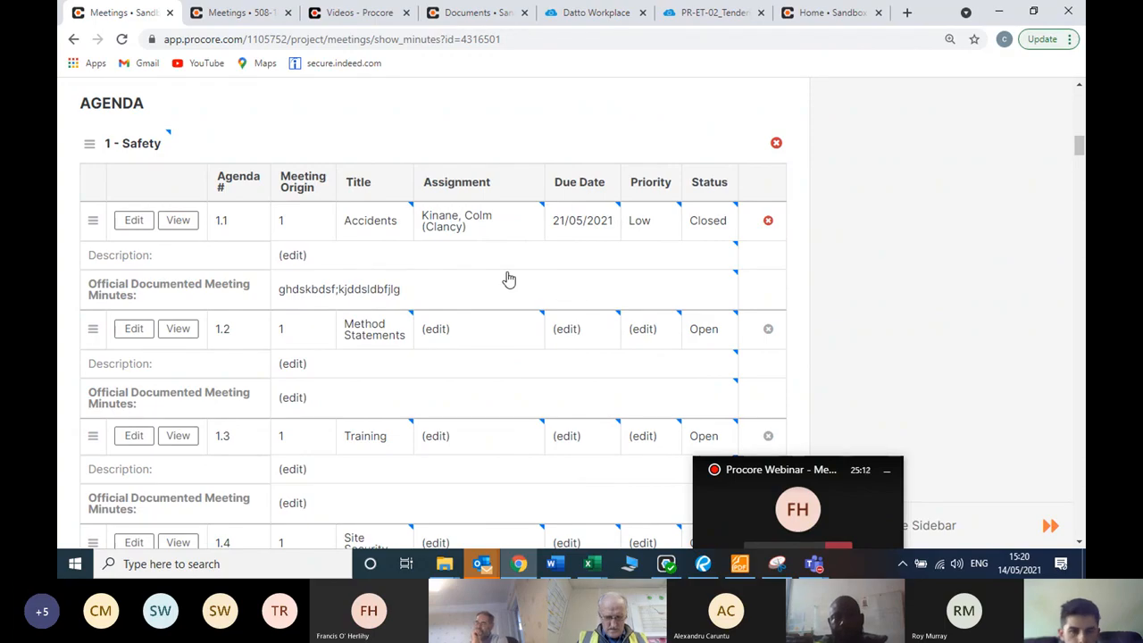
- Bring up the Teams webinar window and minimise it again to move the floating call window off the agenda
scroll(615, 301, up, 1)
scroll(350, 337, up, 1)
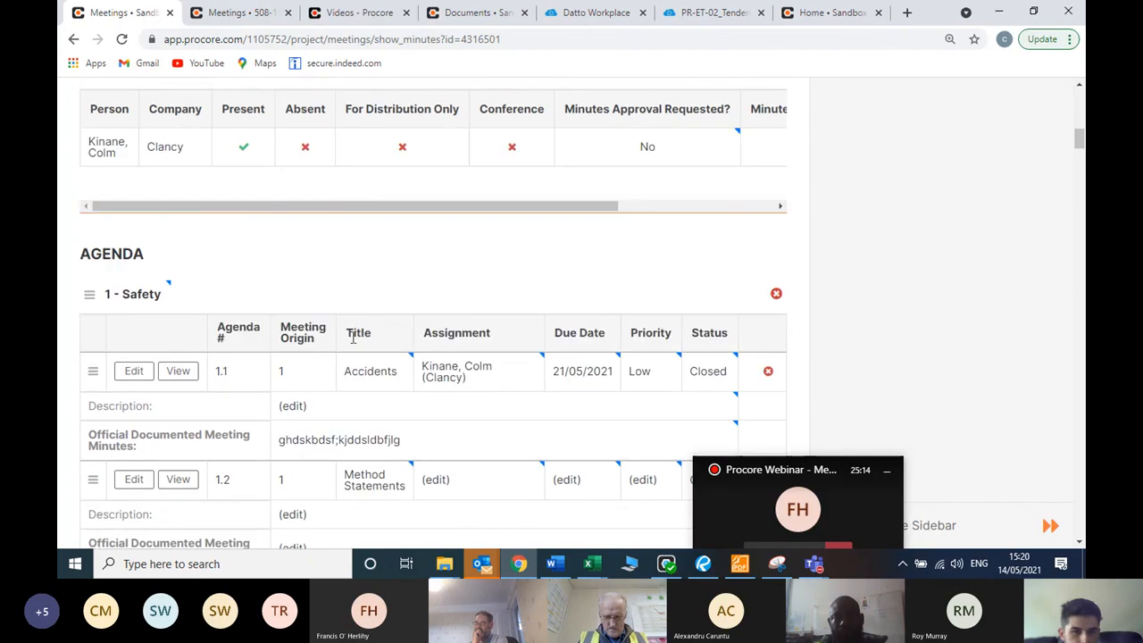
click(813, 475)
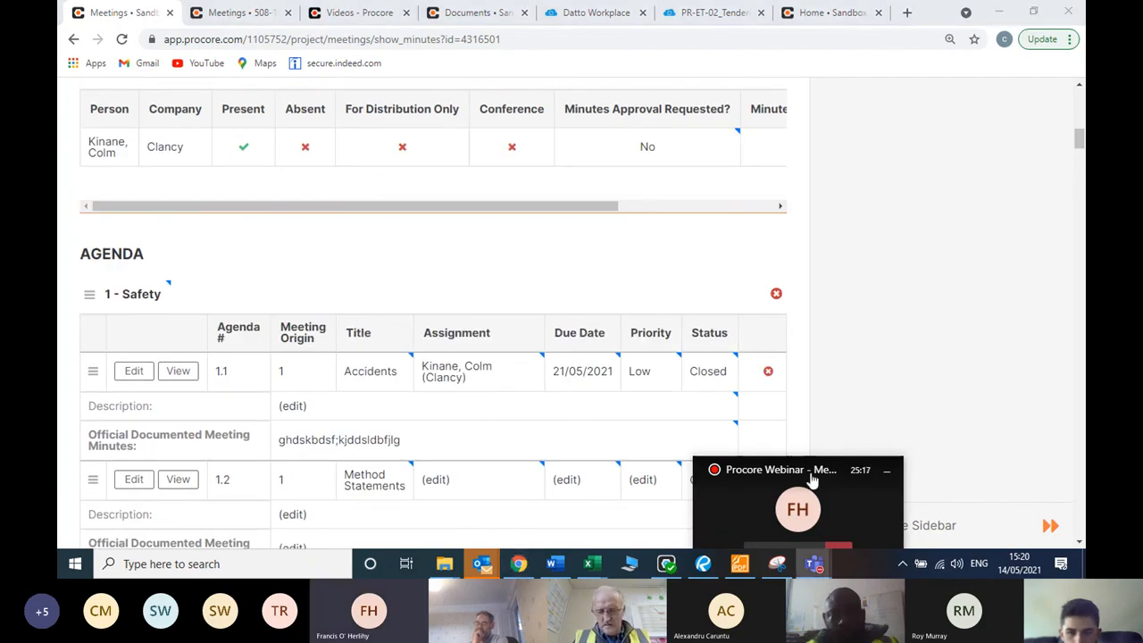
click(741, 472)
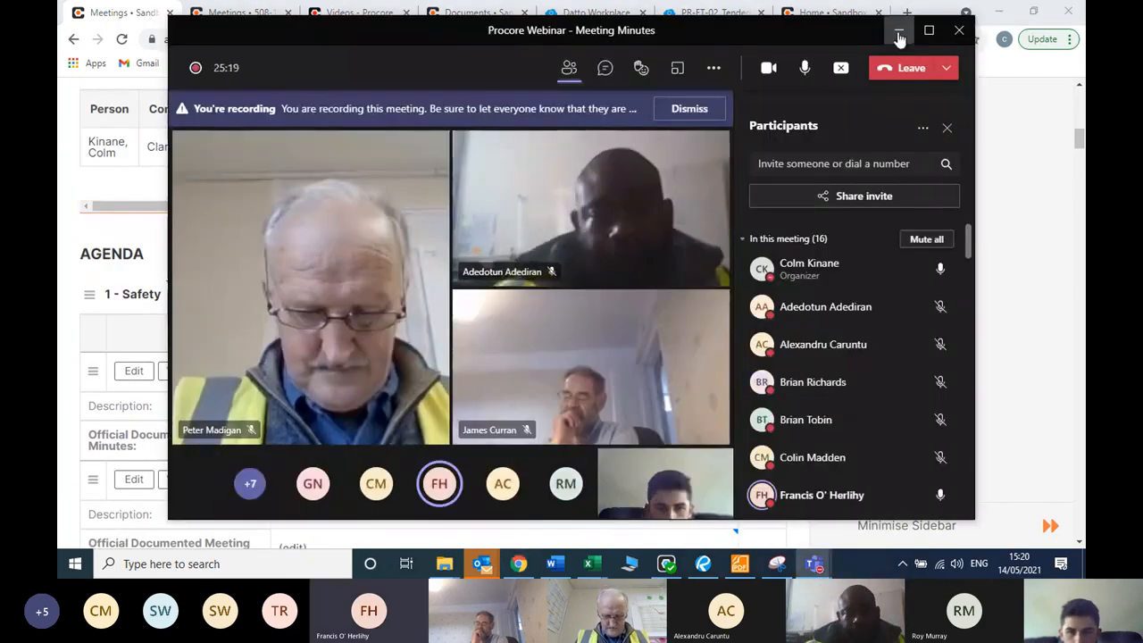
click(899, 34)
- Examine the official documented minutes of the Accidents item under Safety and return to the start of the meeting minutes
scroll(446, 349, down, 2)
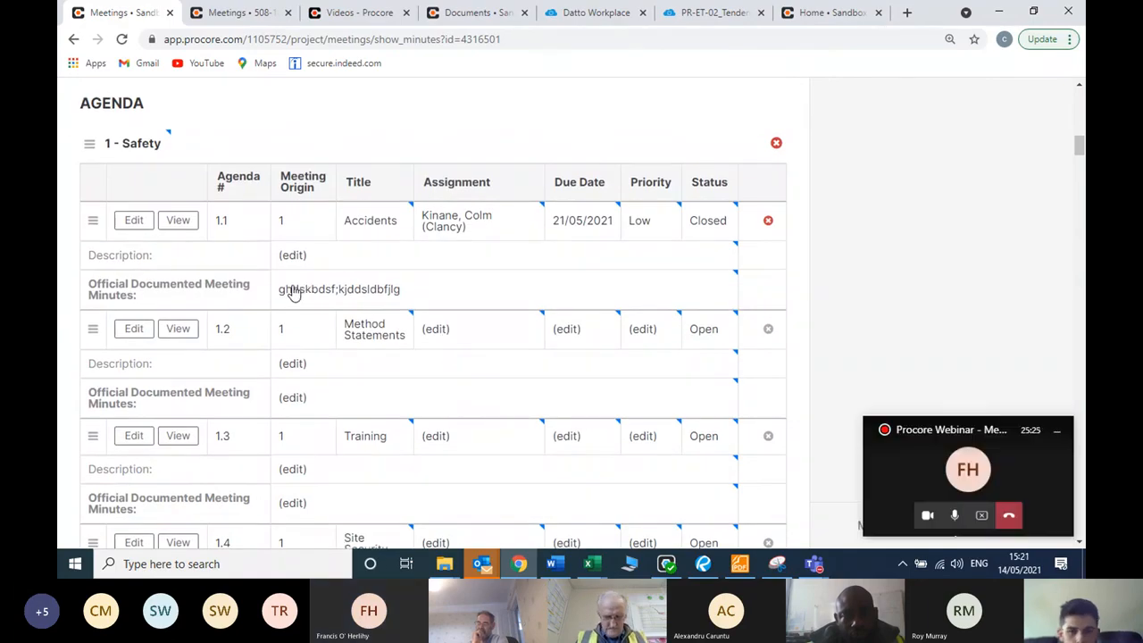
triple_click(93, 291)
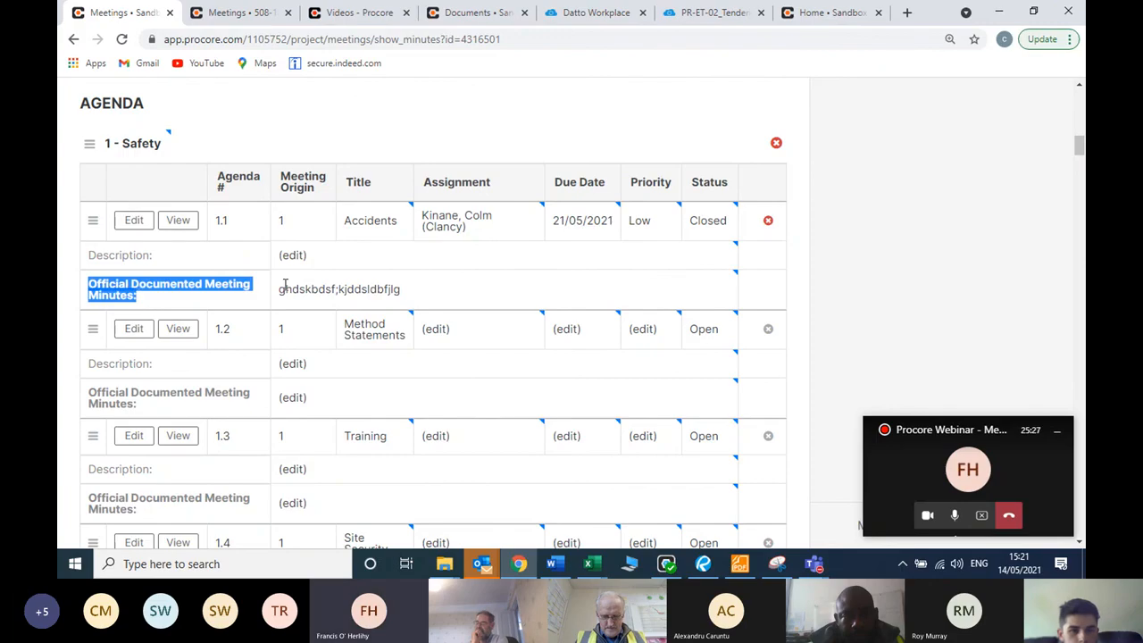
click(640, 150)
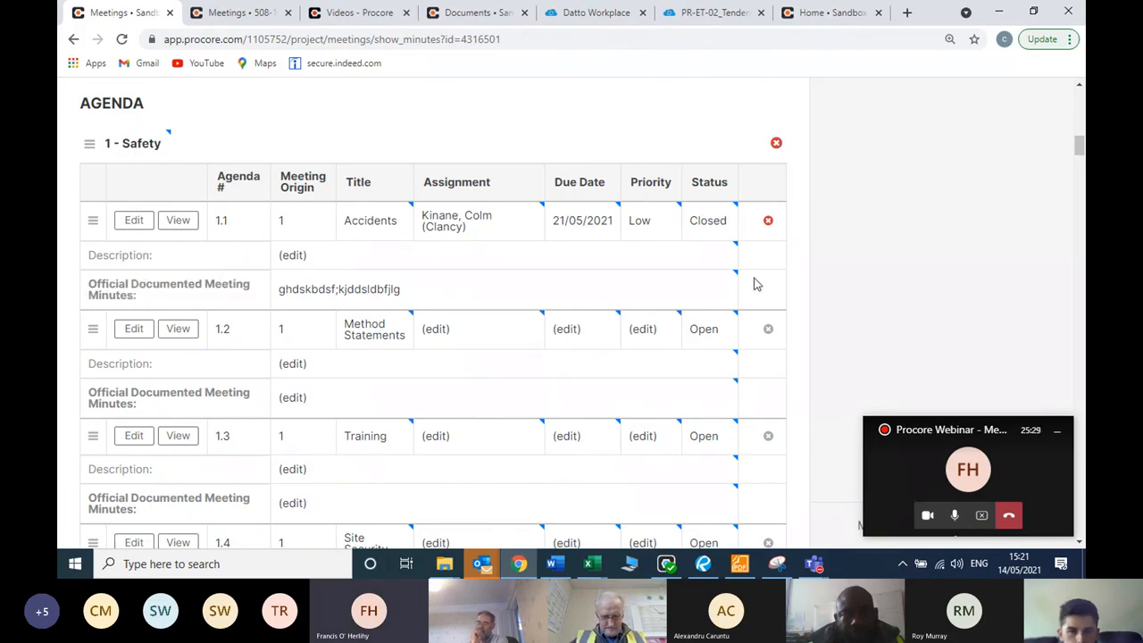
scroll(754, 284, up, 3)
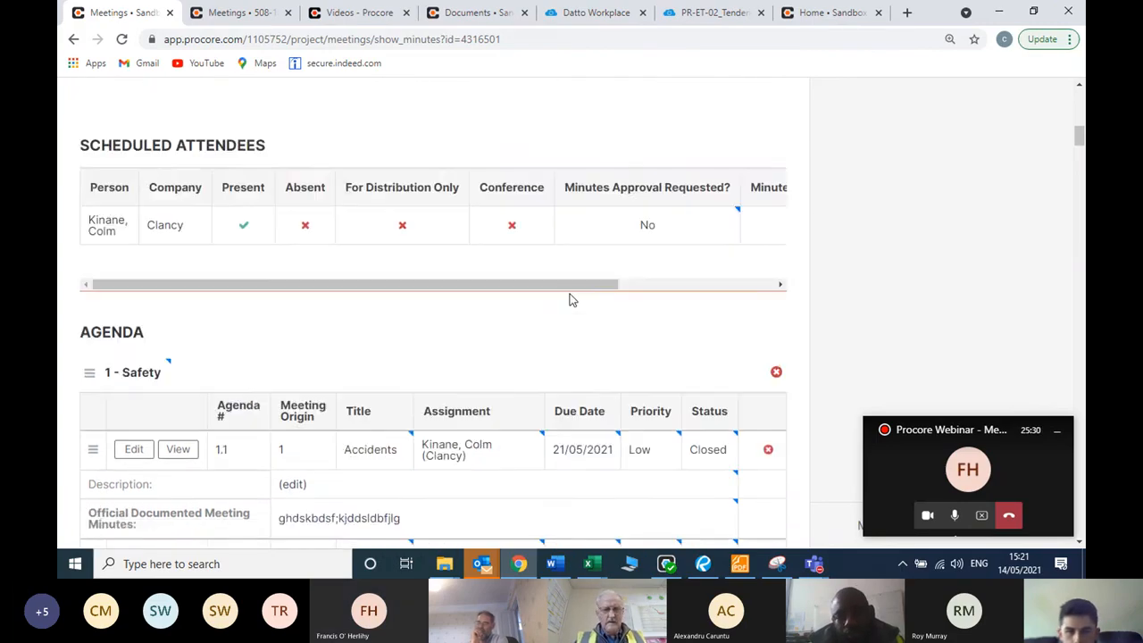
scroll(572, 300, up, 7)
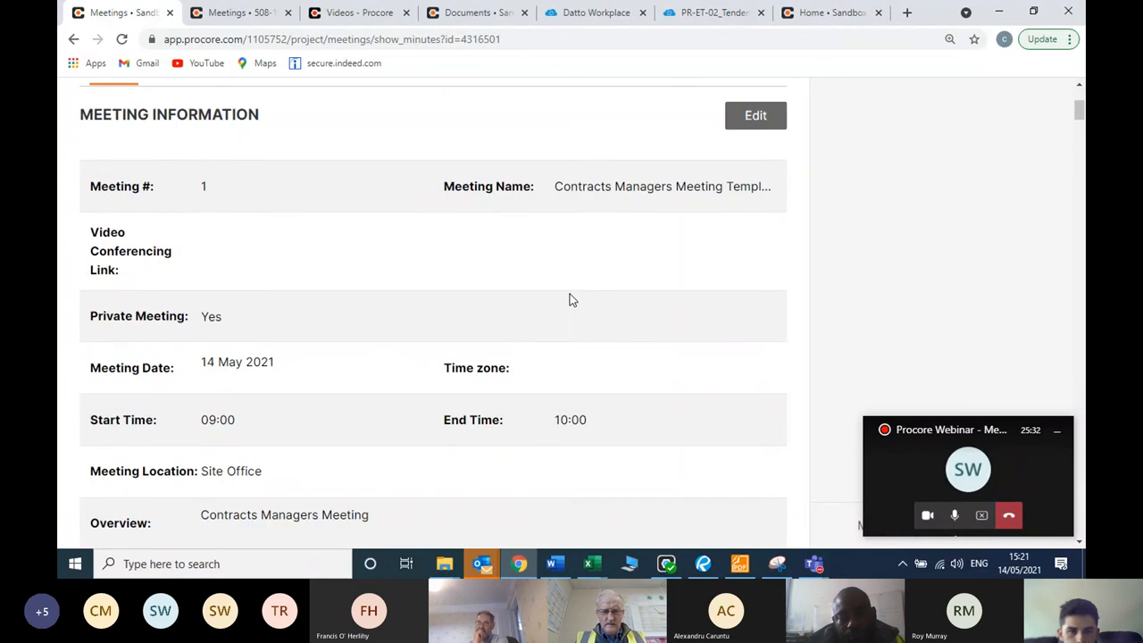
scroll(572, 300, up, 3)
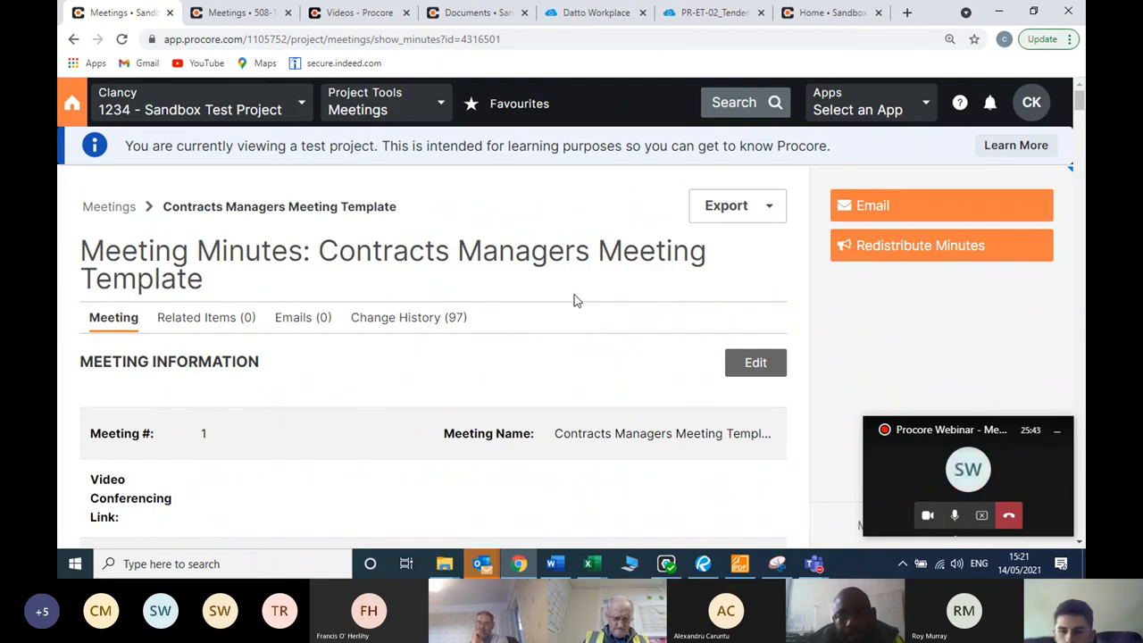
- Switch to the Teams window of the Procore webinar and stop the meeting recording
click(1026, 454)
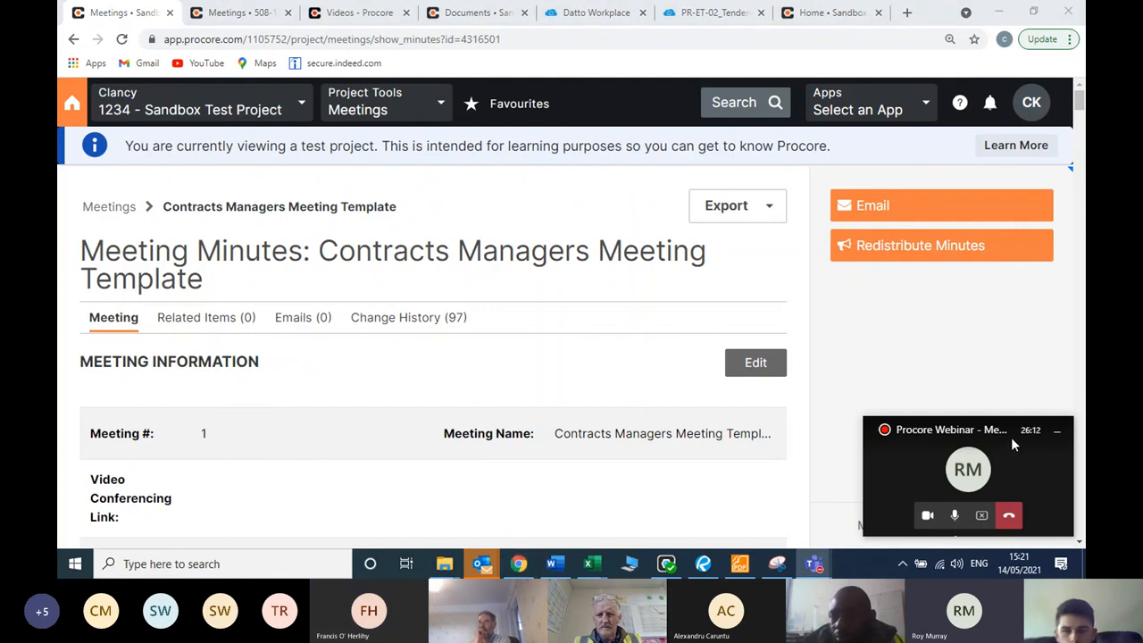
click(973, 473)
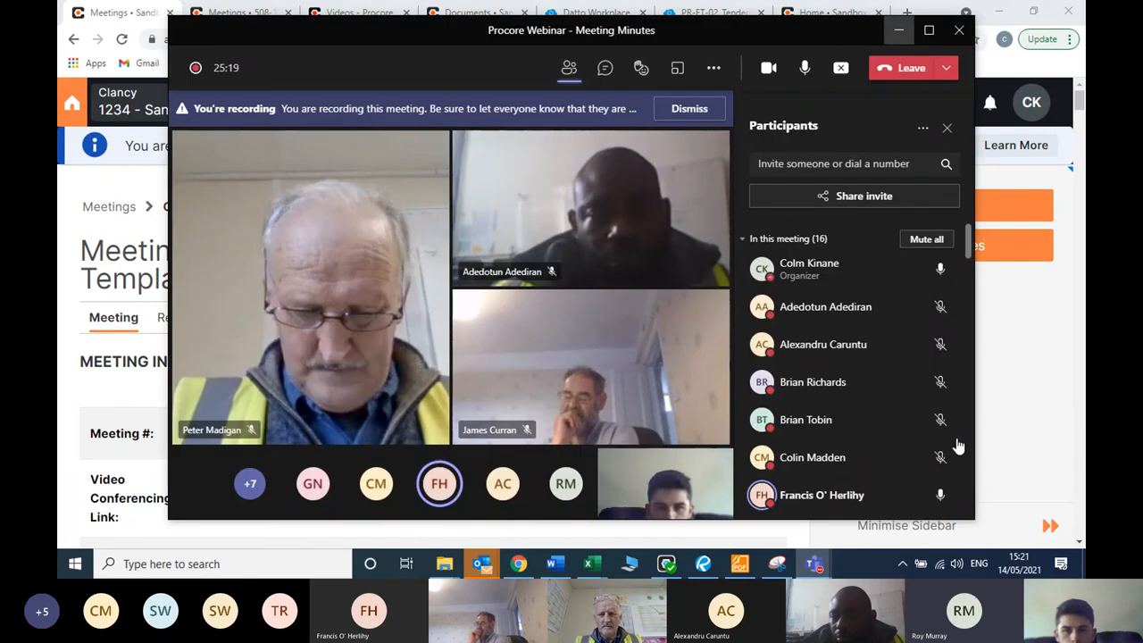
click(709, 68)
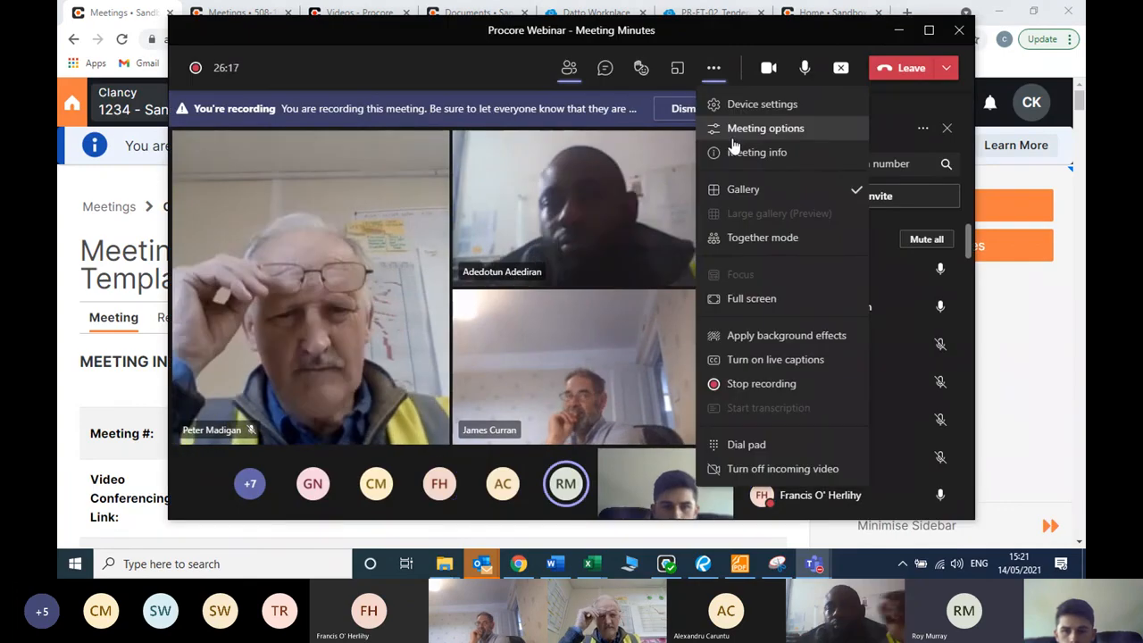
click(779, 382)
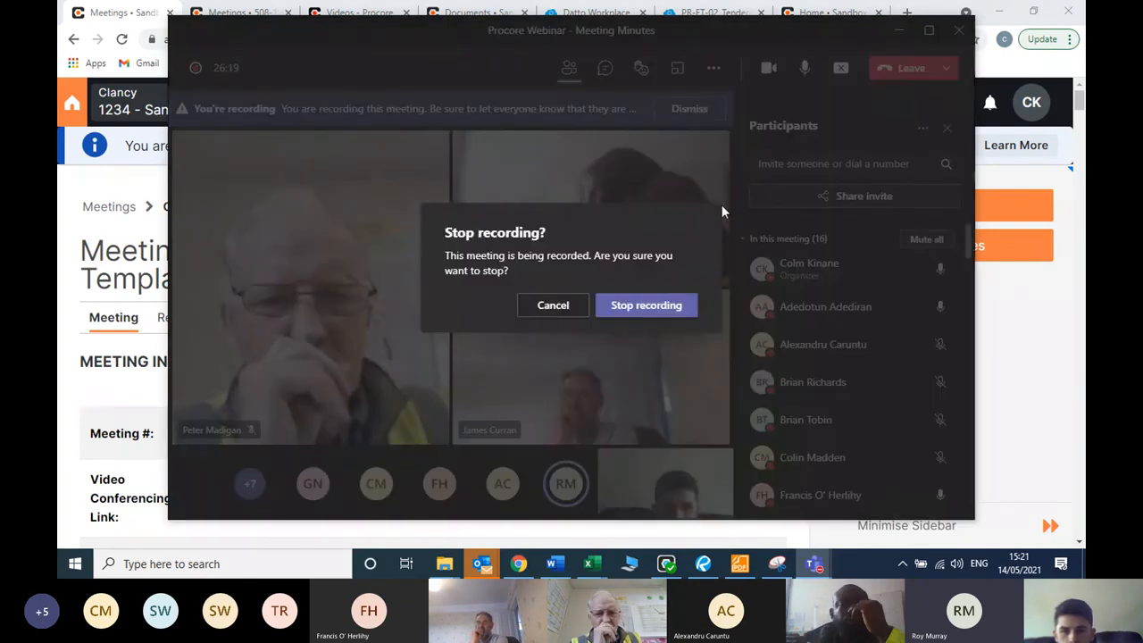